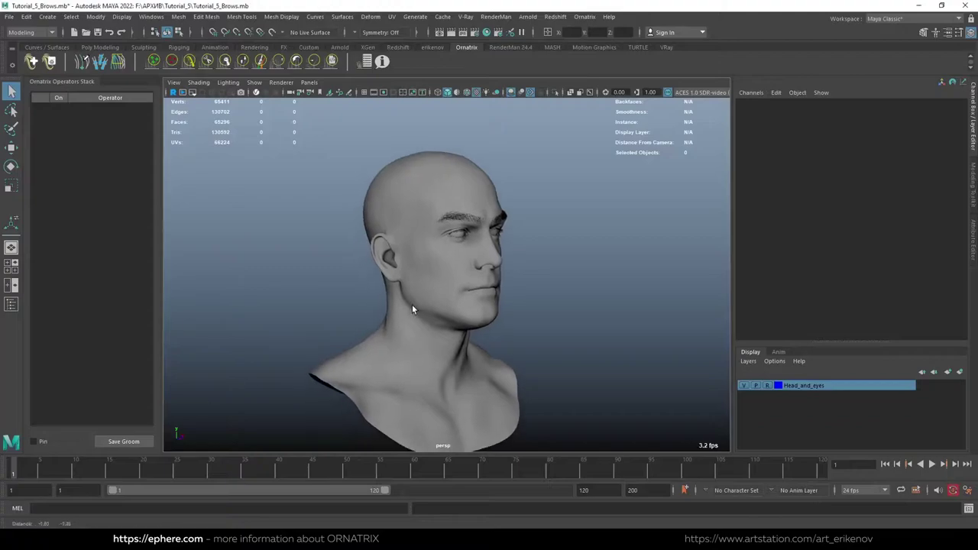
Select the Head mesh in the Outliner and shrink the list to reveal the viewport.
left_click(151, 16)
left_click(164, 92)
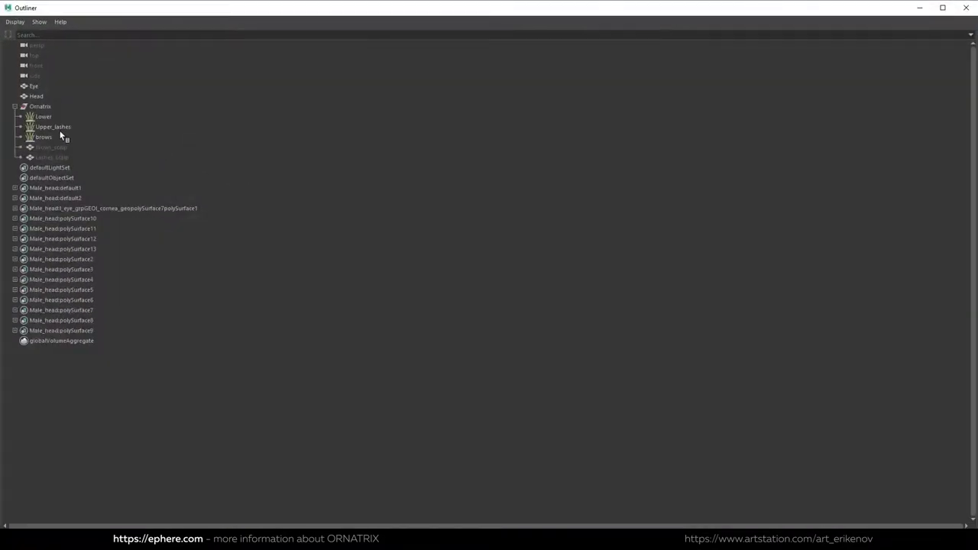
left_click(36, 97)
left_click_drag(871, 11, 686, 144)
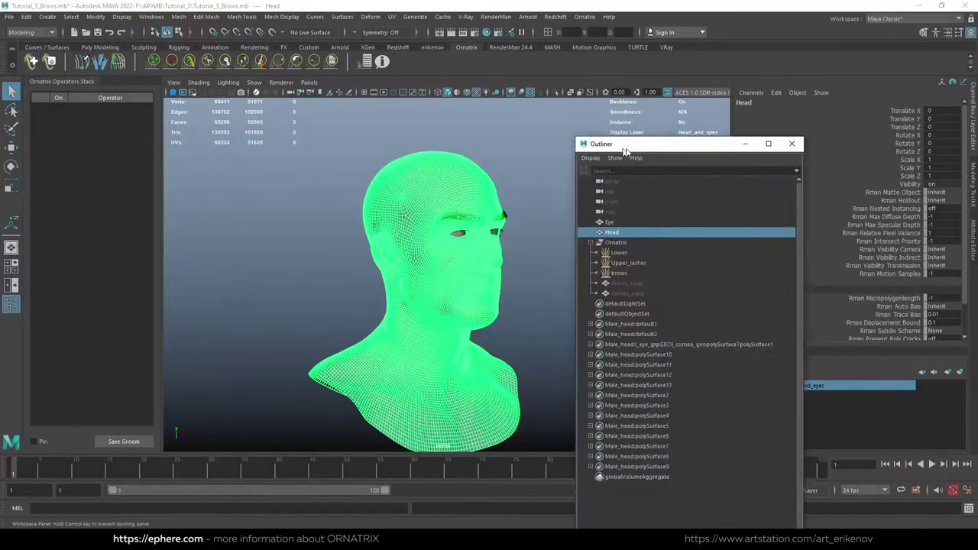
Duplicate the head, rename the copy Scalp_beard, and open the Head_and_eyes layer's options.
key("ctrl+d")
double_click(692, 267)
type("Scalp_bea")
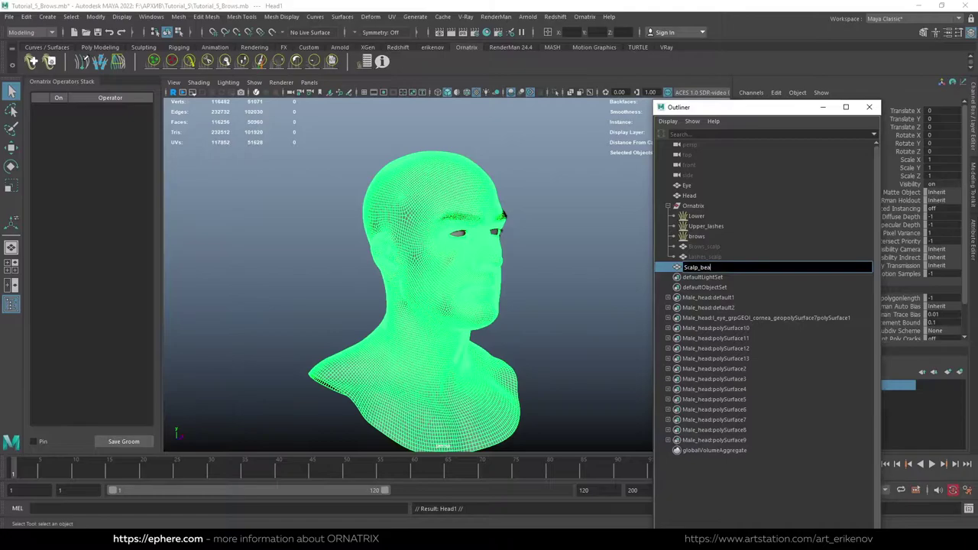
type("rd")
key("Return")
left_click(825, 109)
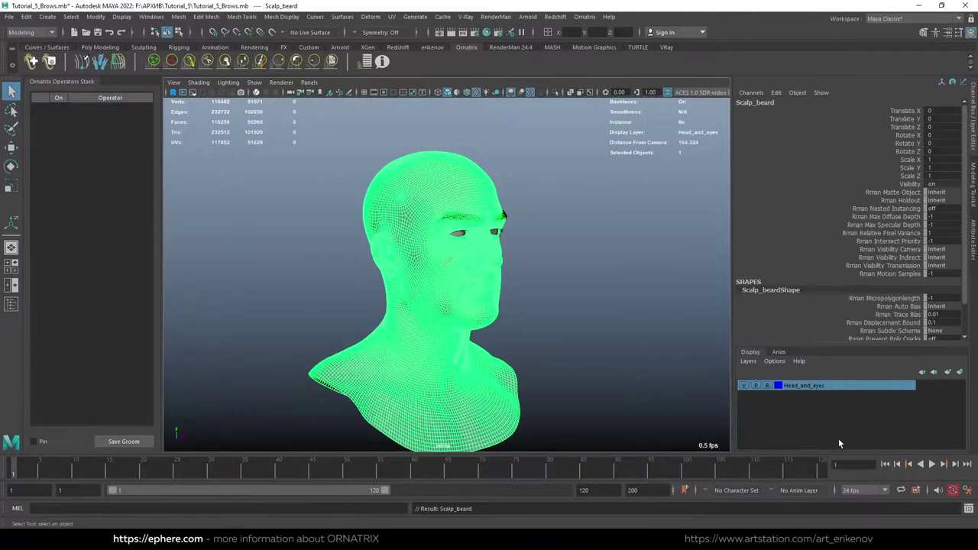
right_click(837, 390)
Remove Scalp_beard from the Head_and_eyes layer and select it in the viewport.
left_click(866, 421)
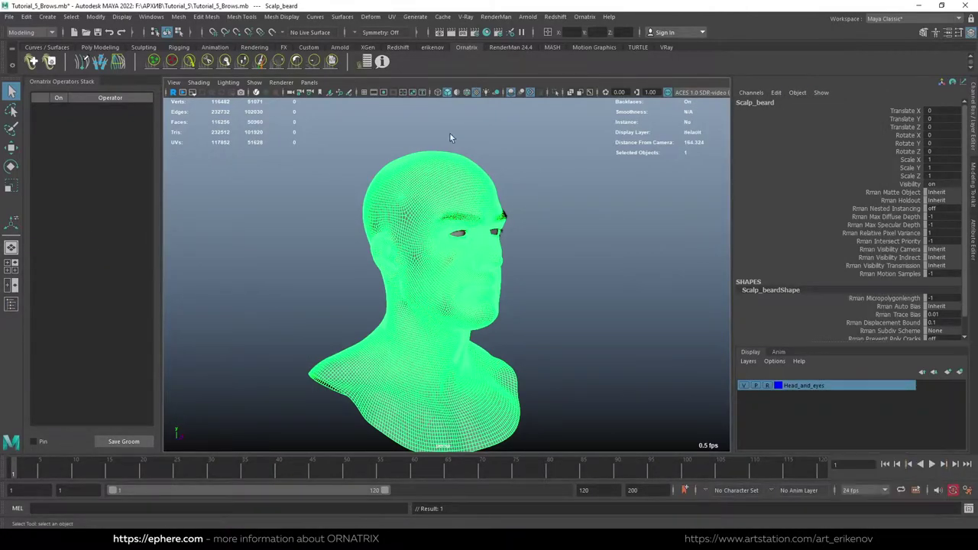
right_click_drag(318, 240, 397, 260, "alt")
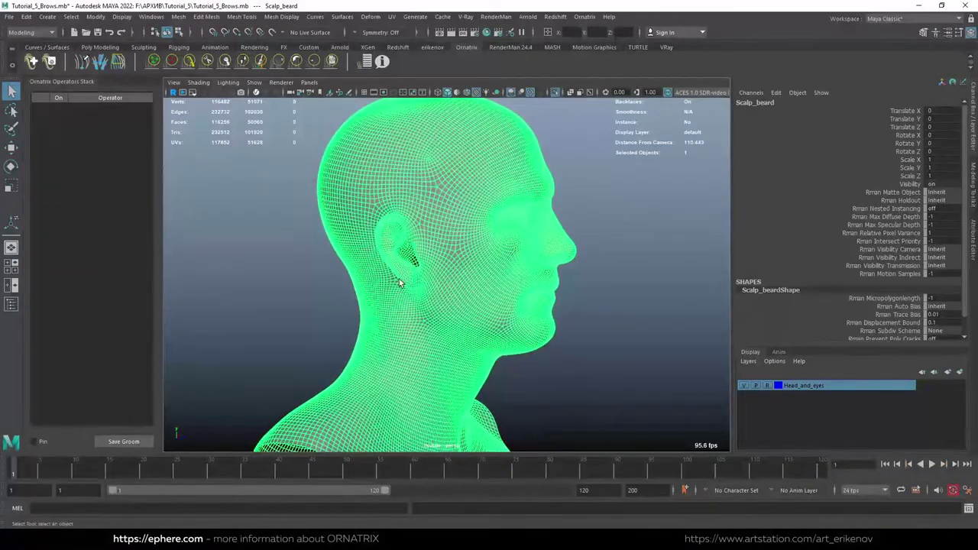
left_click(405, 283)
left_click_drag(458, 230, 496, 212, "alt")
scroll(497, 212, "up", 5)
scroll(484, 295, "up", 5)
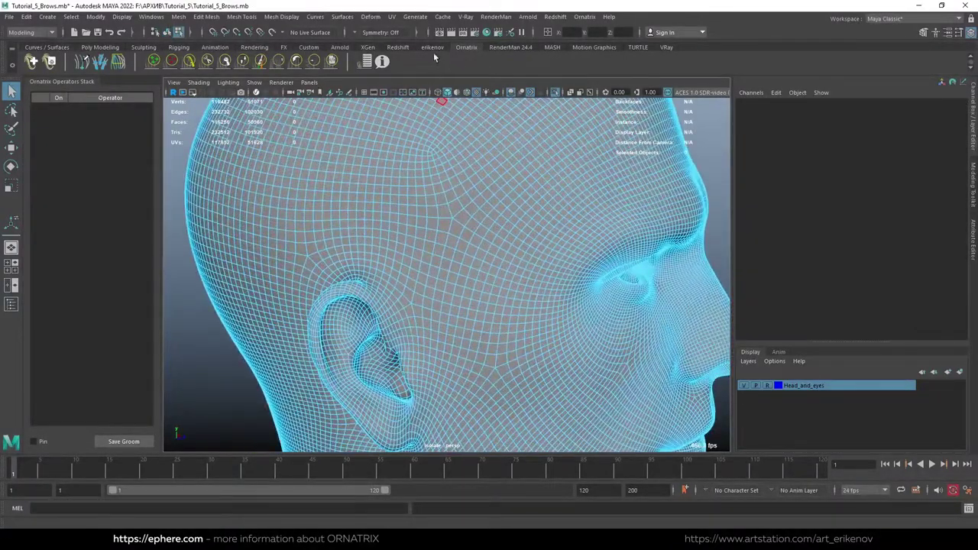
left_click(453, 208)
left_click_drag(478, 214, 317, 245, "alt")
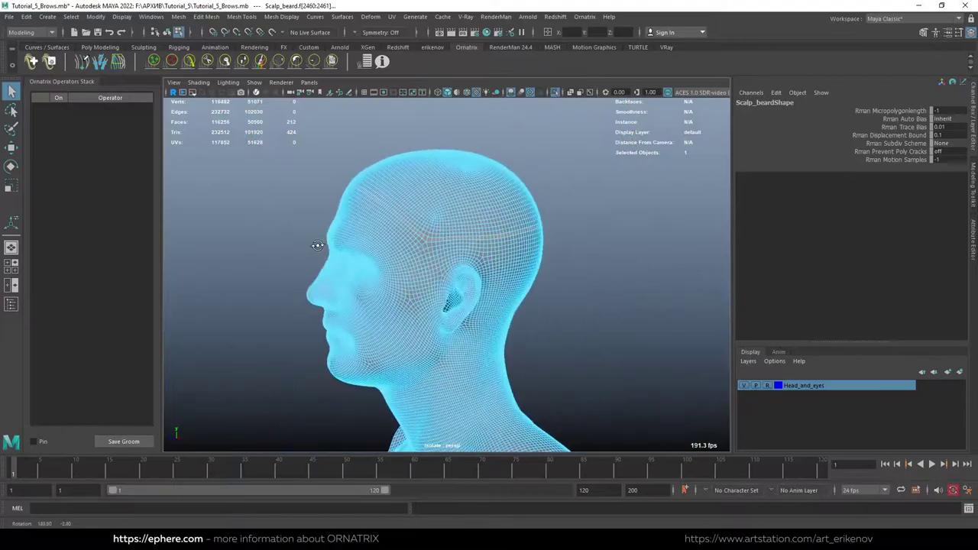
Select an edge loop across the scalp and delete the faces above it.
double_click(429, 229)
key("Delete")
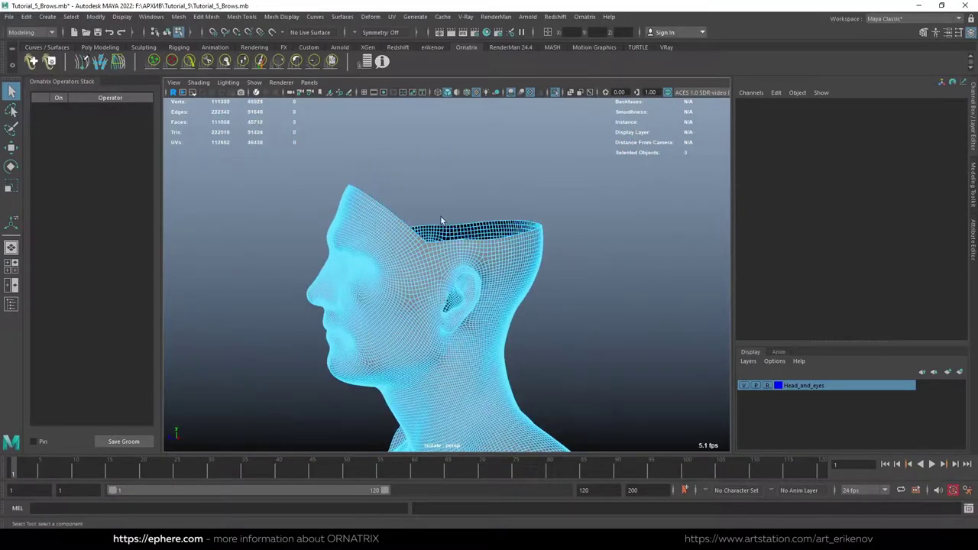
mouse_move(442, 220)
left_mouse_down("alt")
mouse_move(421, 281)
mouse_move(510, 272)
left_mouse_up("alt")
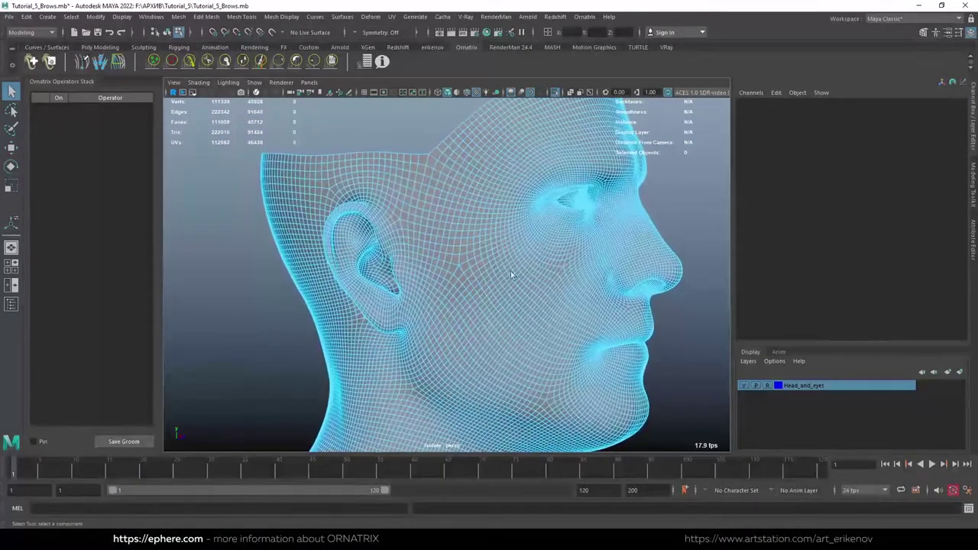
Select faces near the eye and cheek, then clear the selection.
left_click(443, 159)
left_click_drag(443, 158, 420, 240, "alt")
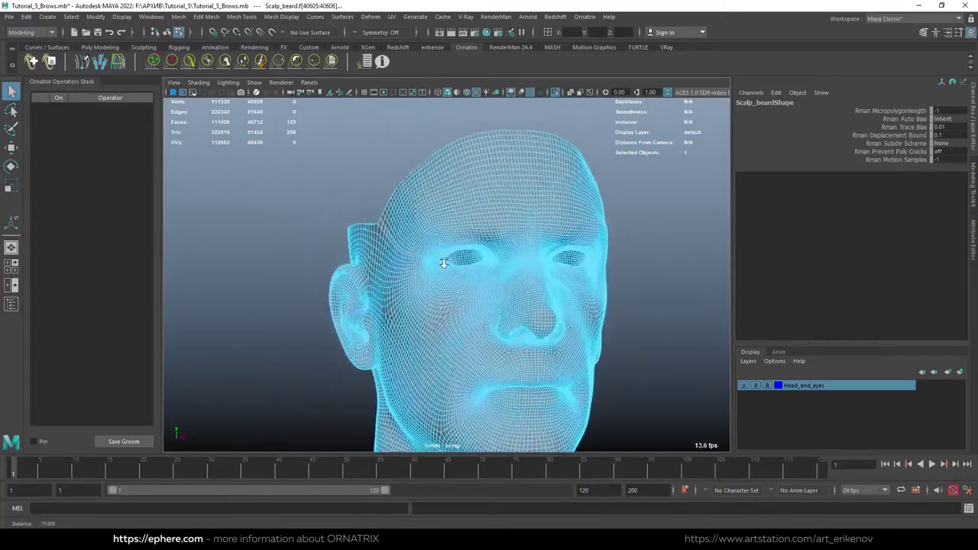
mouse_move(419, 240)
right_mouse_down("alt")
mouse_move(591, 365)
mouse_move(531, 343)
right_mouse_up("alt")
left_click_drag(531, 342, 504, 260, "alt")
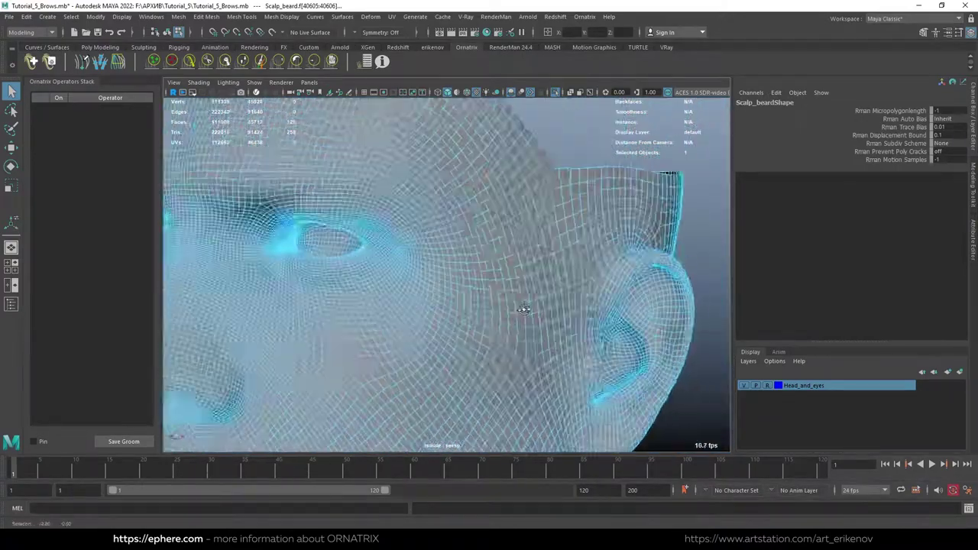
right_click_drag(505, 260, 500, 247, "alt")
left_click(474, 165)
left_click_drag(474, 165, 503, 252, "alt")
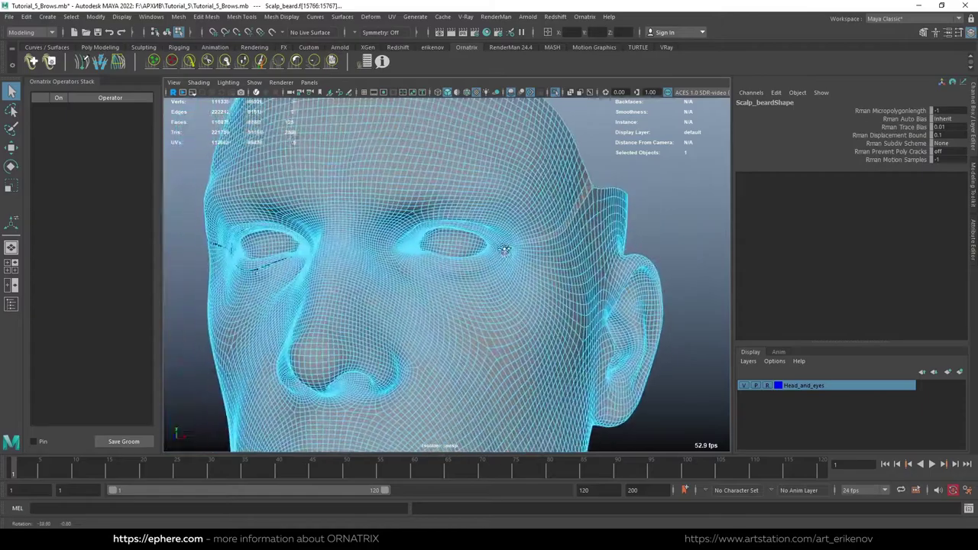
left_click(504, 252)
Select a path of faces under both eyes, then clear it.
left_click_drag(382, 272, 382, 284, "alt")
mouse_move(382, 283)
right_mouse_down("alt")
mouse_move(466, 337)
mouse_move(440, 327)
mouse_move(515, 306)
right_mouse_up("alt")
left_click(446, 308)
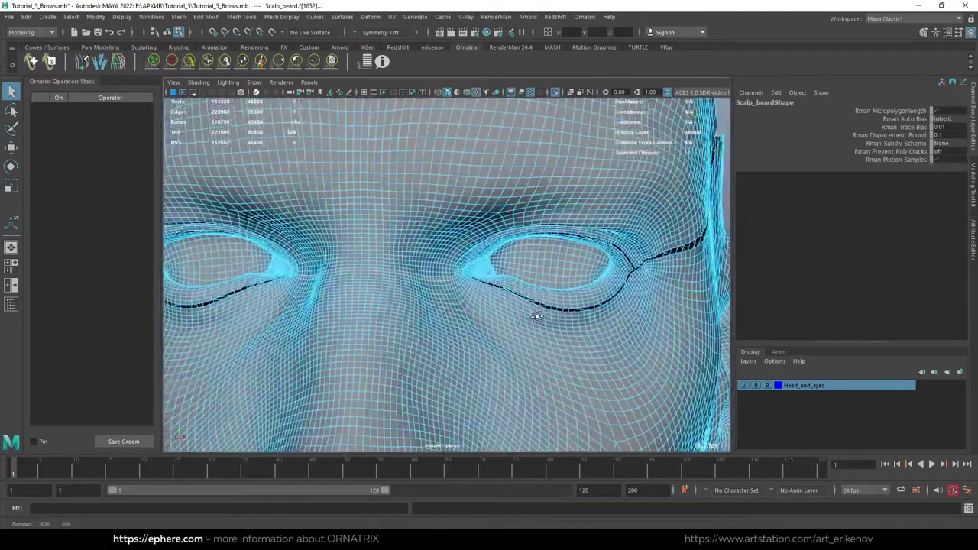
left_click_drag(515, 306, 453, 167, "alt")
left_click(453, 167)
left_click(529, 234)
left_click_drag(528, 234, 517, 258, "alt")
mouse_move(517, 258)
right_mouse_down("alt")
mouse_move(506, 322)
mouse_move(525, 331)
mouse_move(490, 318)
right_mouse_up("alt")
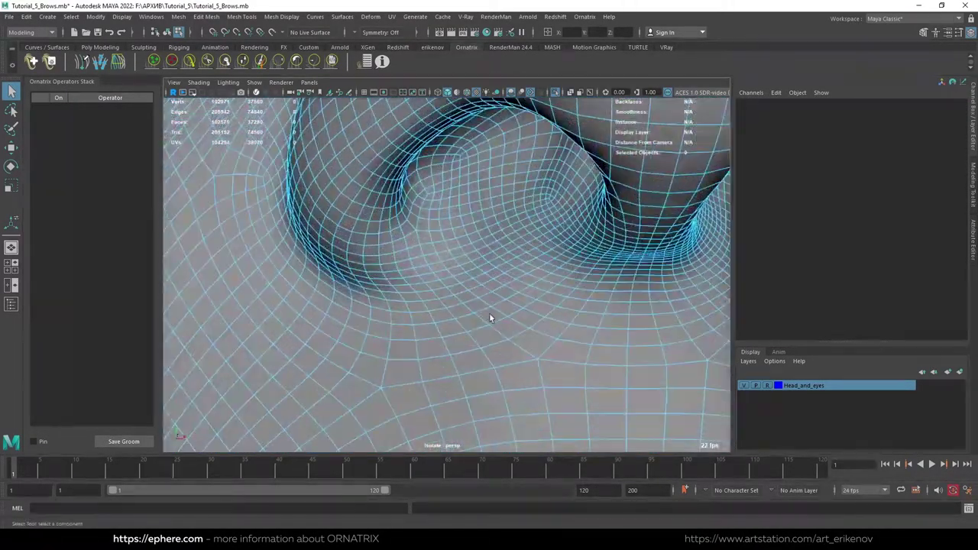
Pick faces along the left nostril rim, undo an accidental select-all, then clear the selection.
left_click(397, 283)
mouse_move(397, 283)
right_mouse_down("alt")
mouse_move(479, 284)
mouse_move(446, 304)
mouse_move(343, 311)
right_mouse_up("alt")
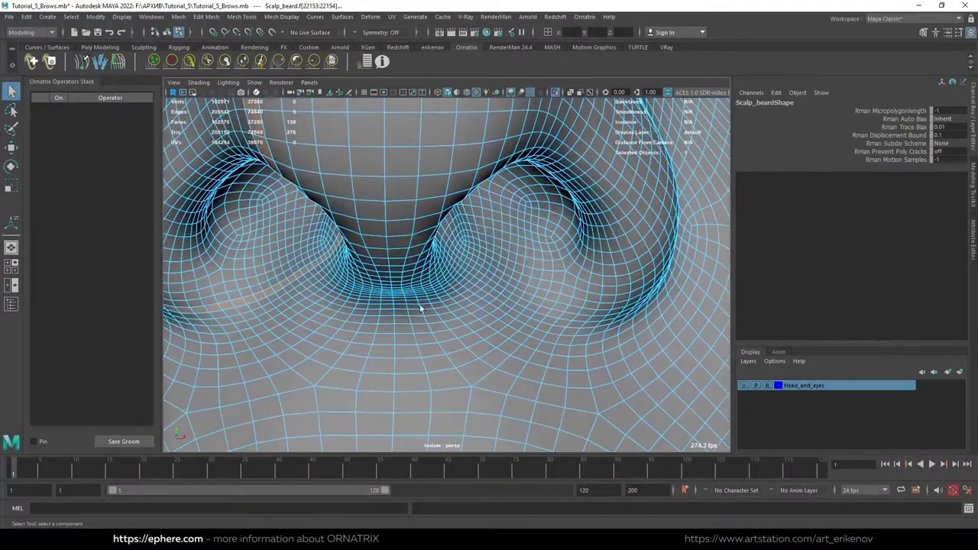
mouse_move(420, 309)
right_mouse_down("alt")
mouse_move(441, 284)
mouse_move(384, 276)
right_mouse_up("alt")
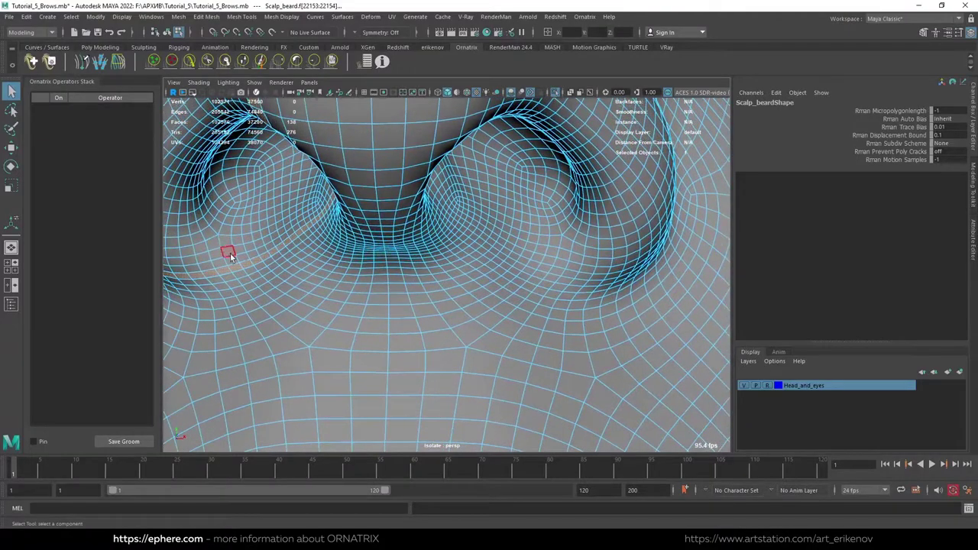
left_click(559, 260)
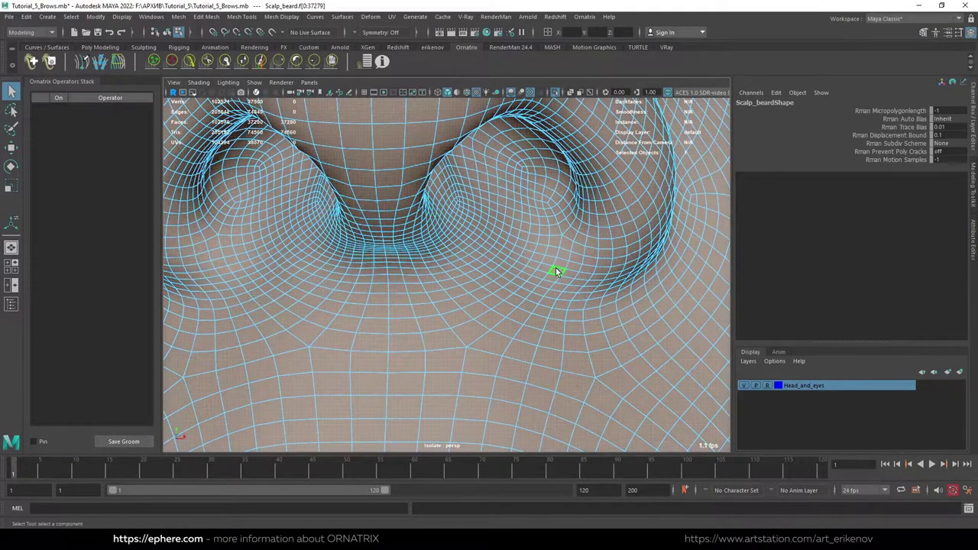
key("ctrl+z")
left_click(533, 263)
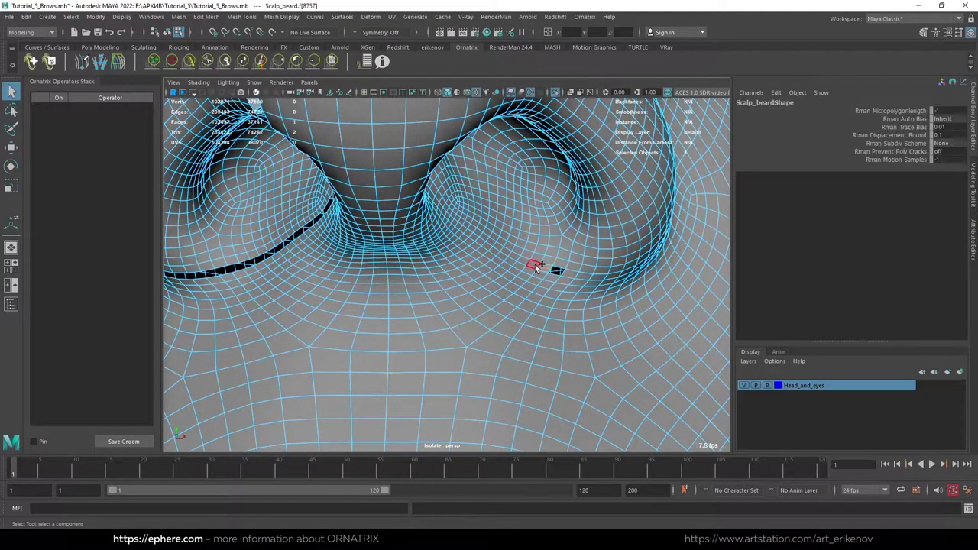
left_click(573, 288)
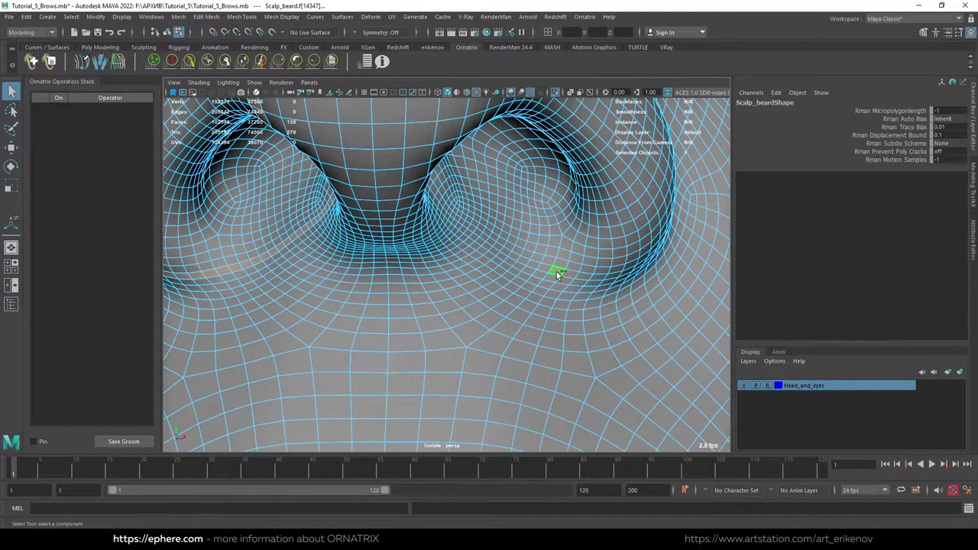
left_click(328, 242)
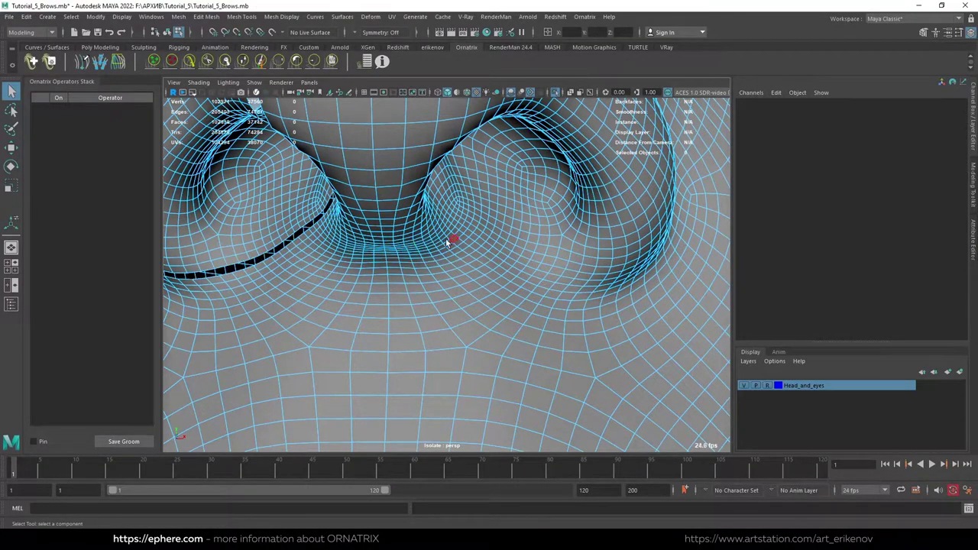
Select the face patches on either side of the nose, then clear the selection.
left_click(548, 260)
right_click_drag(568, 279, 470, 278, "alt")
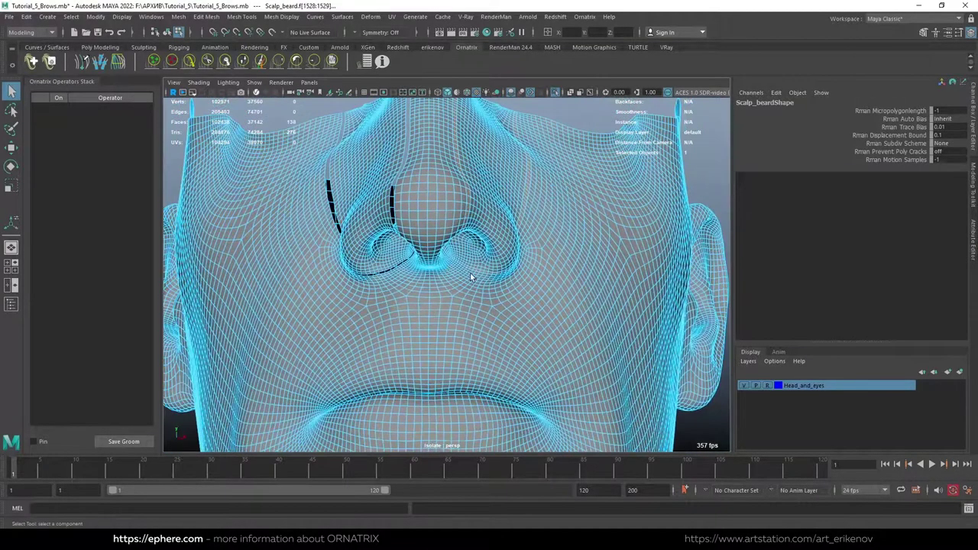
left_click(375, 148)
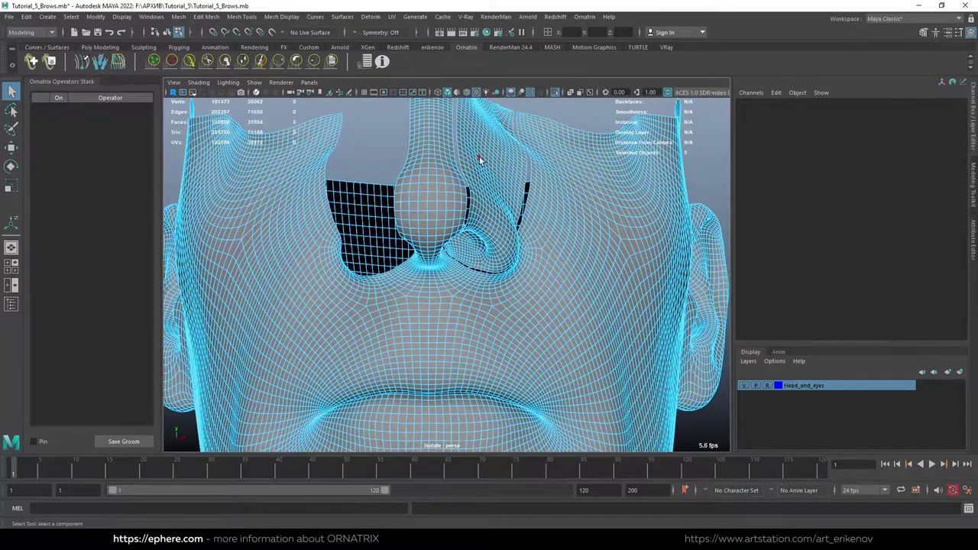
left_click(481, 160, "shift")
left_click(456, 185)
Select the face region around the nose base and delete it.
scroll(489, 316, "up", 5)
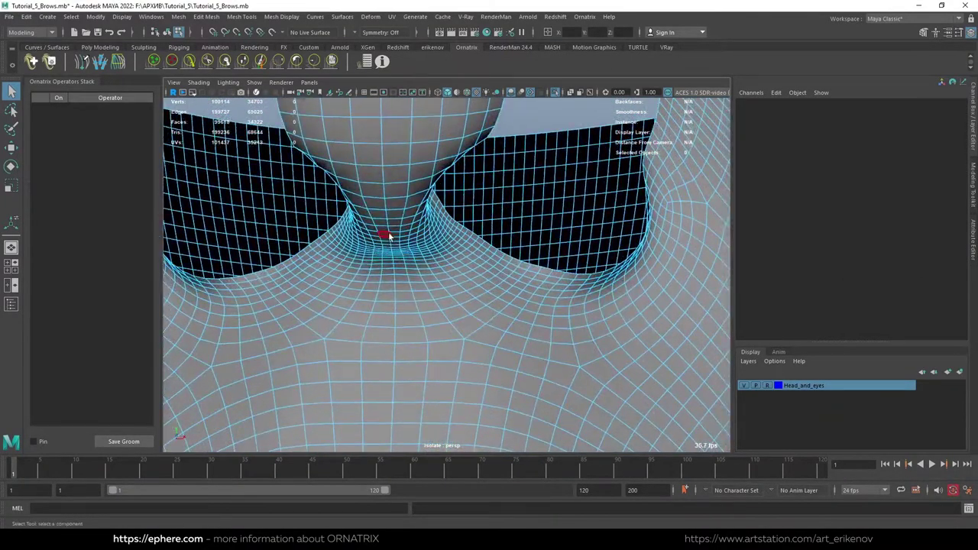
mouse_move(388, 229)
left_mouse_down("alt")
mouse_move(475, 246)
mouse_move(481, 218)
left_mouse_up("alt")
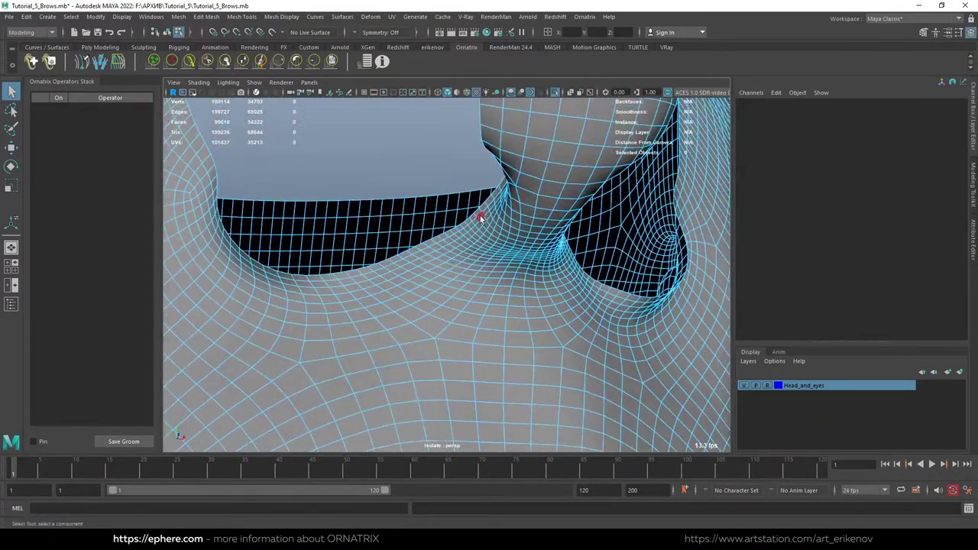
left_click(477, 216)
left_click(477, 217)
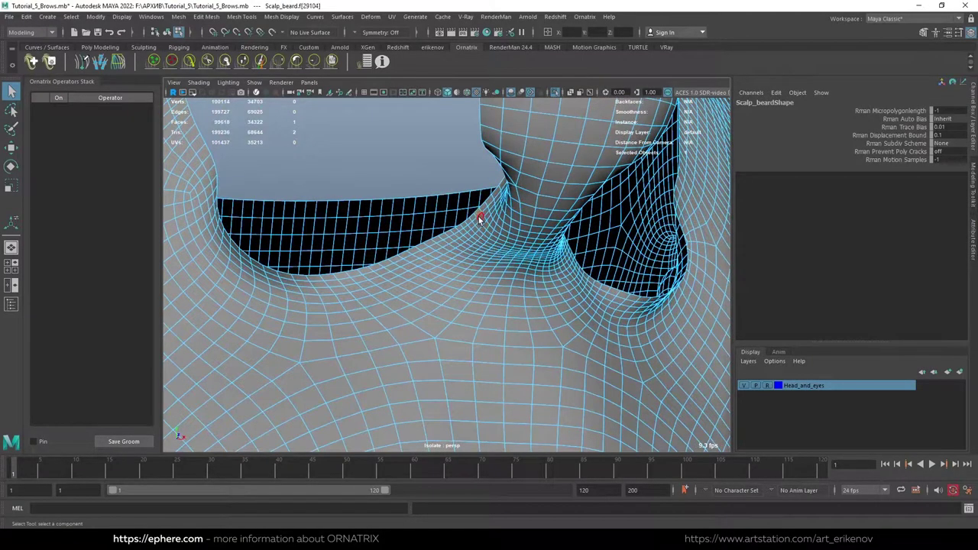
double_click(524, 214)
key("Delete")
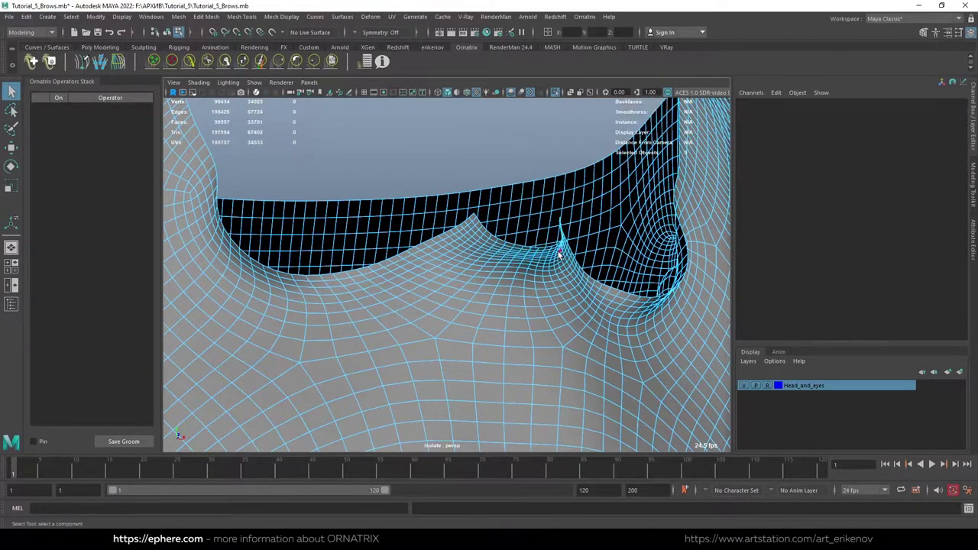
right_click_drag(556, 247, 461, 312, "alt")
mouse_move(461, 312)
left_mouse_down("alt")
mouse_move(568, 307)
mouse_move(447, 311)
left_mouse_up("alt")
mouse_move(446, 308)
right_mouse_down("alt")
mouse_move(536, 269)
mouse_move(579, 206)
right_mouse_up("alt")
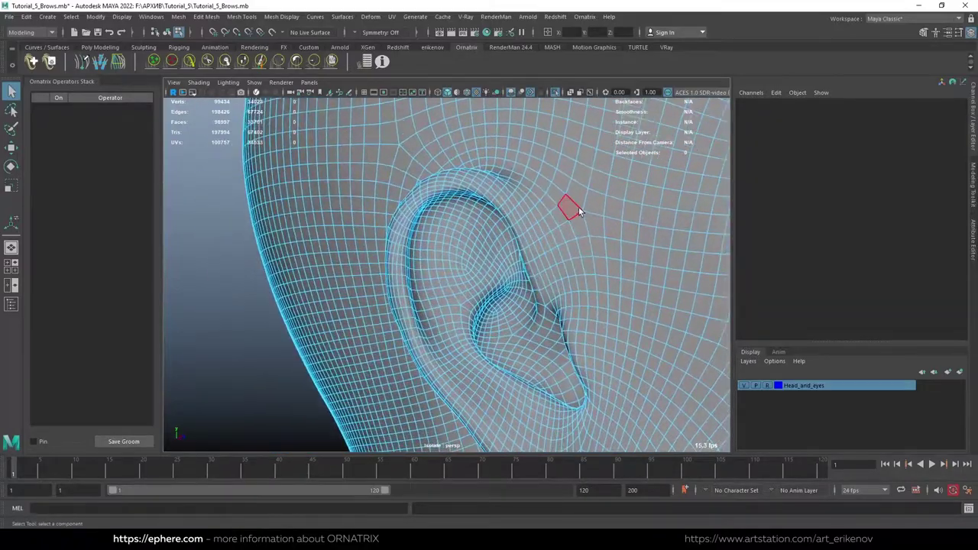
Select a loop of faces on the beard mesh and delete it.
left_click(580, 223)
left_click_drag(642, 293, 582, 293, "alt")
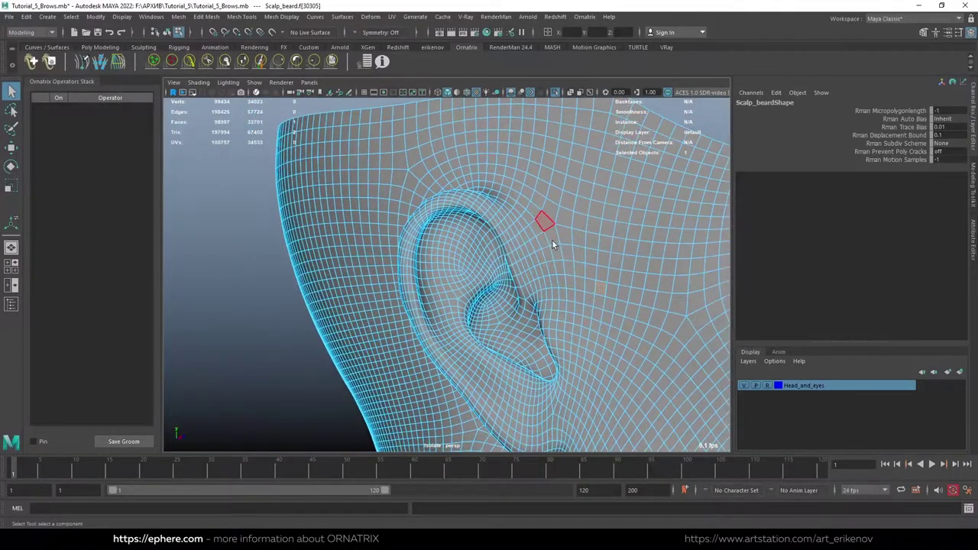
mouse_move(552, 239)
left_mouse_down("alt")
mouse_move(473, 248)
mouse_move(438, 274)
mouse_move(531, 256)
left_mouse_up("alt")
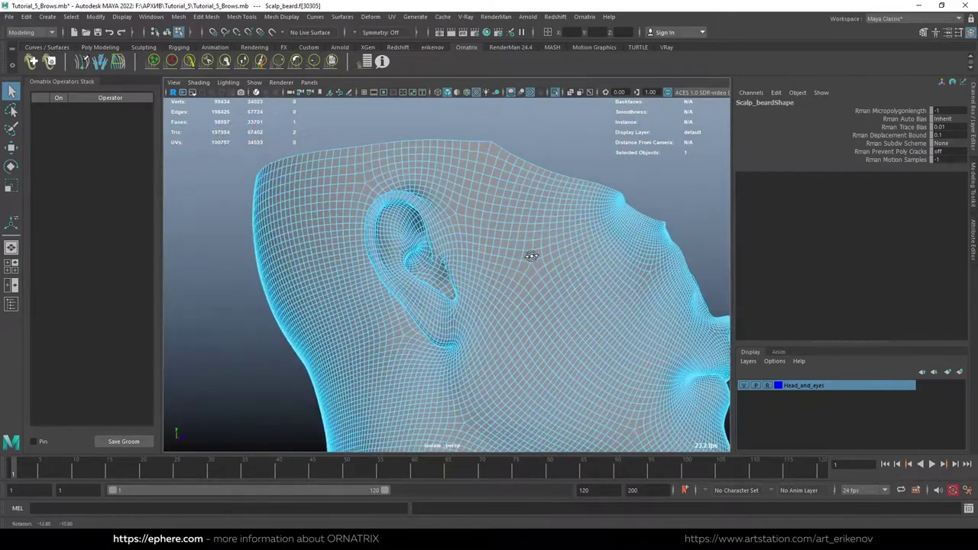
double_click(451, 204)
scroll(461, 210, "down", 3)
mouse_move(492, 277)
left_mouse_down("alt")
mouse_move(563, 309)
mouse_move(491, 268)
mouse_move(462, 271)
left_mouse_up("alt")
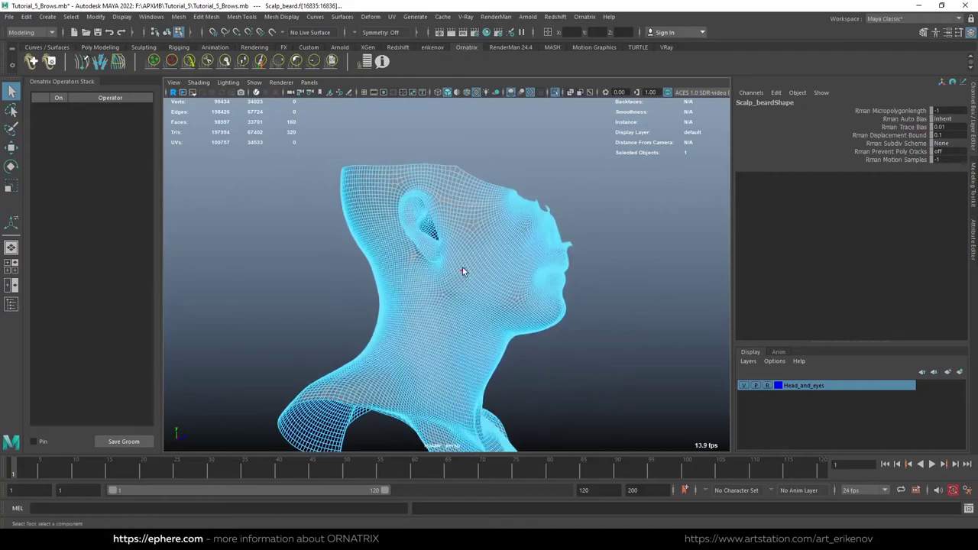
key("Delete")
Select and delete further unwanted faces around the temple and upper cheek.
mouse_move(527, 257)
left_mouse_down("alt")
mouse_move(461, 273)
mouse_move(518, 269)
mouse_move(410, 167)
left_mouse_up("alt")
left_click(474, 174)
mouse_move(474, 175)
left_mouse_down("alt")
mouse_move(497, 192)
mouse_move(486, 224)
mouse_move(446, 172)
left_mouse_up("alt")
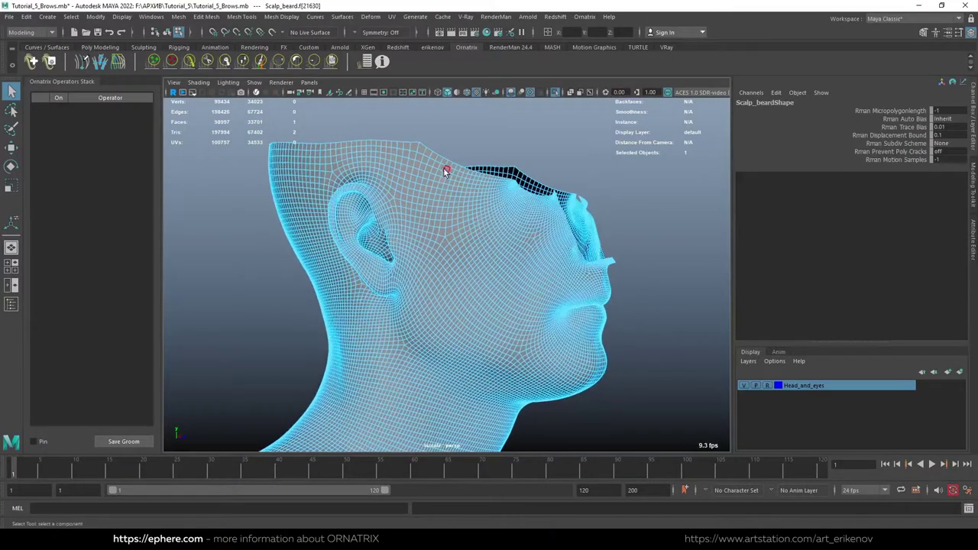
mouse_move(470, 204)
left_mouse_down("alt")
mouse_move(417, 214)
mouse_move(473, 278)
left_mouse_up("alt")
scroll(553, 256, "up", 5)
scroll(461, 258, "down", 2)
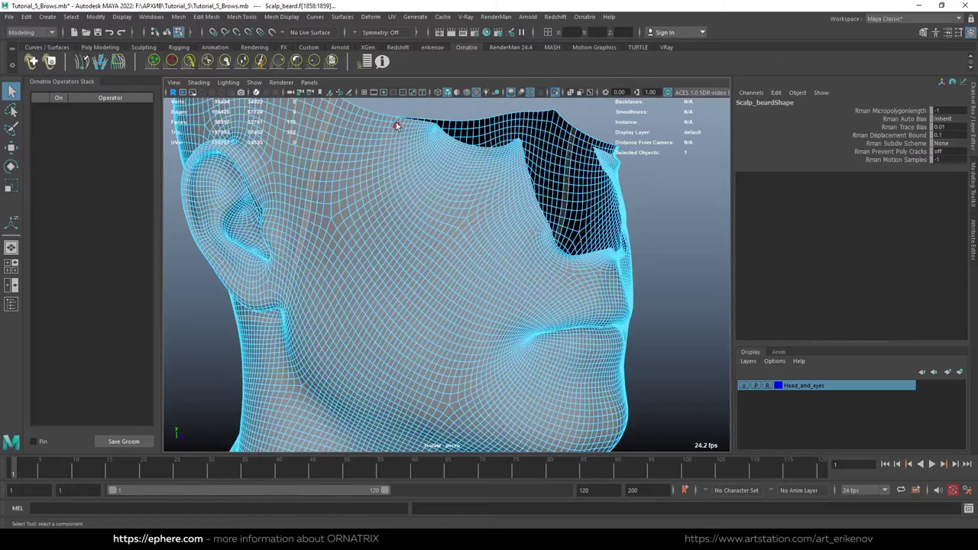
scroll(535, 273, "down", 3)
scroll(456, 258, "up", 3)
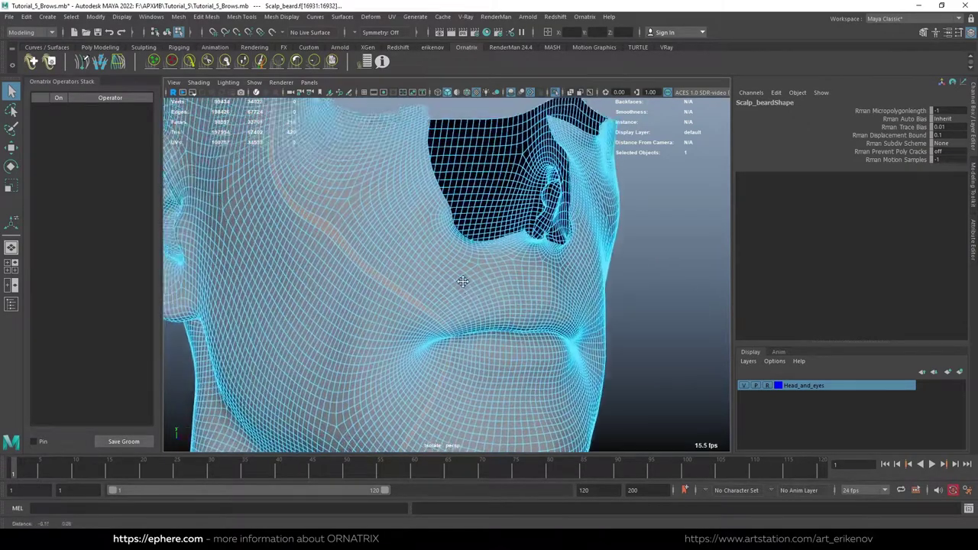
left_click_drag(461, 278, 425, 260, "alt")
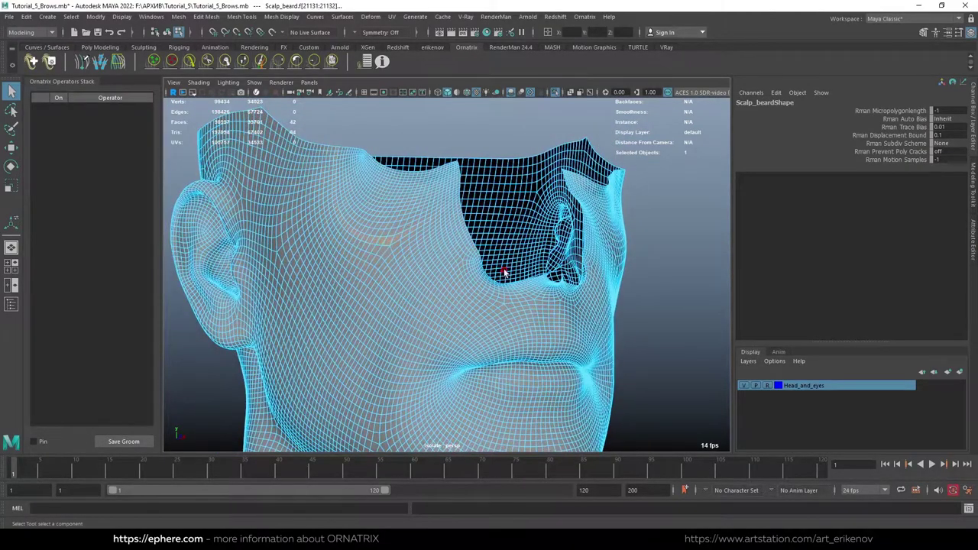
mouse_move(503, 273)
left_mouse_down("alt")
mouse_move(524, 251)
mouse_move(572, 257)
mouse_move(329, 240)
left_mouse_up("alt")
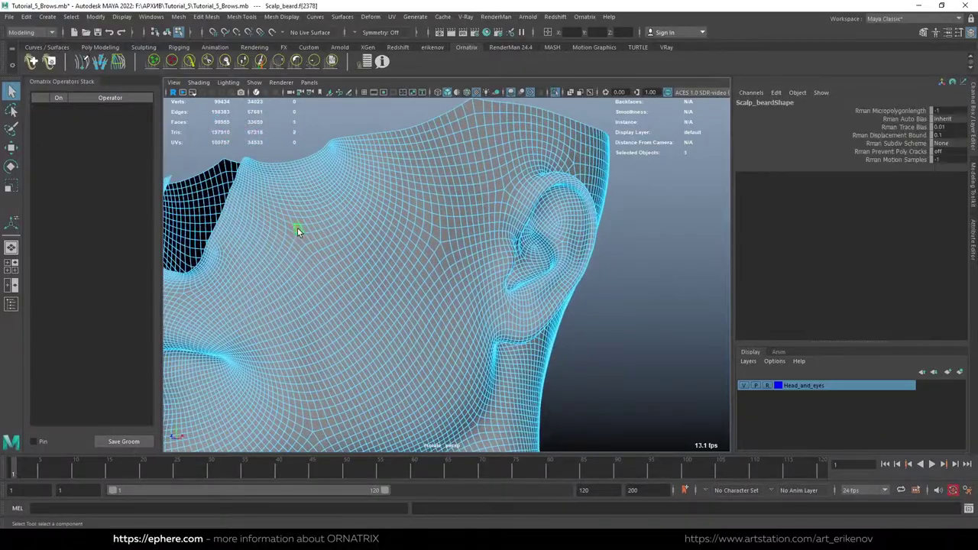
left_click_drag(453, 279, 379, 251, "alt")
key("Delete")
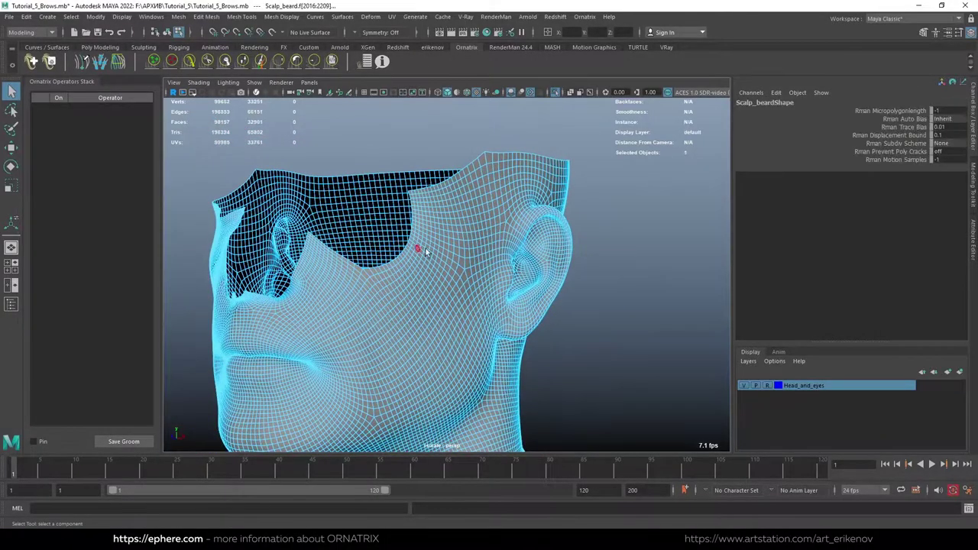
Delete another patch of unwanted faces beside the neck and ear.
mouse_move(260, 253)
left_mouse_down("alt")
mouse_move(367, 246)
mouse_move(554, 289)
mouse_move(486, 272)
mouse_move(449, 249)
mouse_move(433, 328)
left_mouse_up("alt")
left_click(375, 248)
key("Delete")
left_click(433, 328)
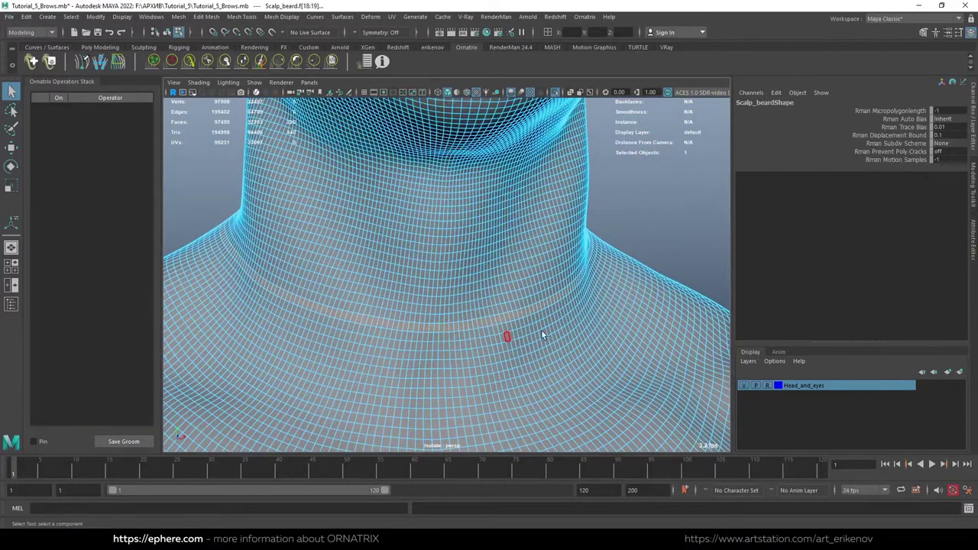
left_click_drag(535, 329, 515, 327, "alt")
key("Delete")
mouse_move(445, 339)
left_mouse_down("alt")
mouse_move(530, 323)
mouse_move(443, 270)
mouse_move(450, 283)
mouse_move(421, 283)
mouse_move(439, 337)
mouse_move(378, 271)
mouse_move(415, 279)
left_mouse_up("alt")
scroll(421, 283, "up", 5)
key("ctrl+z")
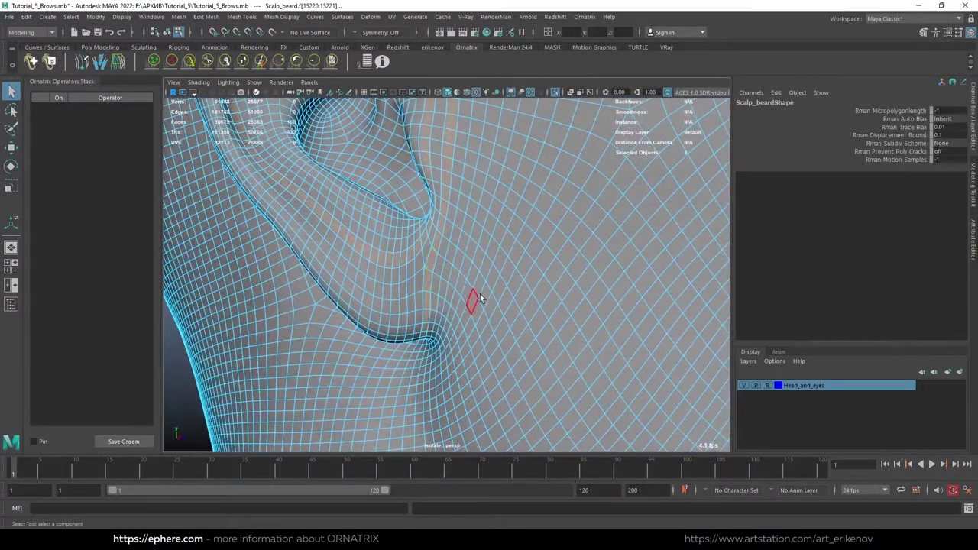
left_click_drag(469, 297, 434, 297, "alt")
left_click(463, 286)
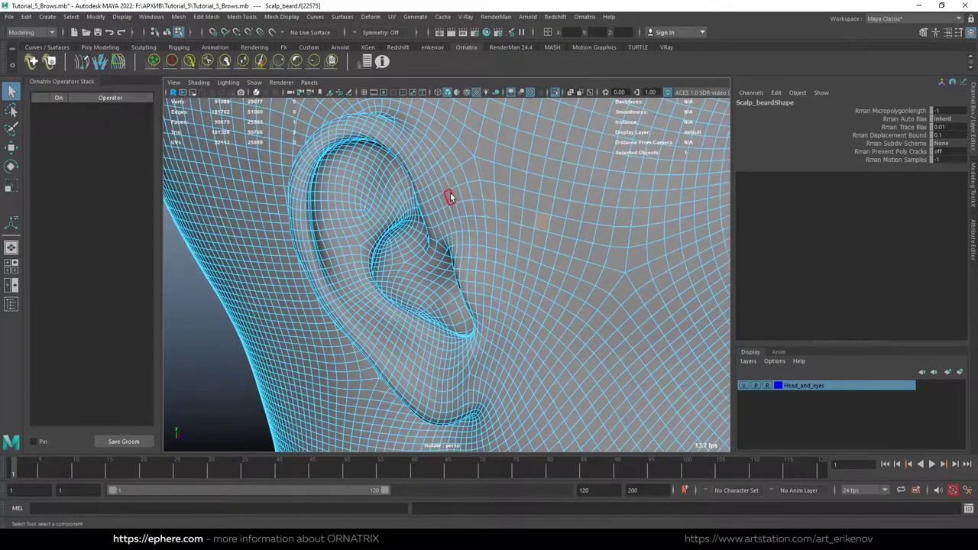
mouse_move(450, 197)
left_mouse_down("alt")
mouse_move(466, 267)
mouse_move(544, 290)
mouse_move(509, 291)
mouse_move(589, 290)
mouse_move(548, 296)
left_mouse_up("alt")
scroll(509, 291, "down", 5)
scroll(492, 241, "up", 5)
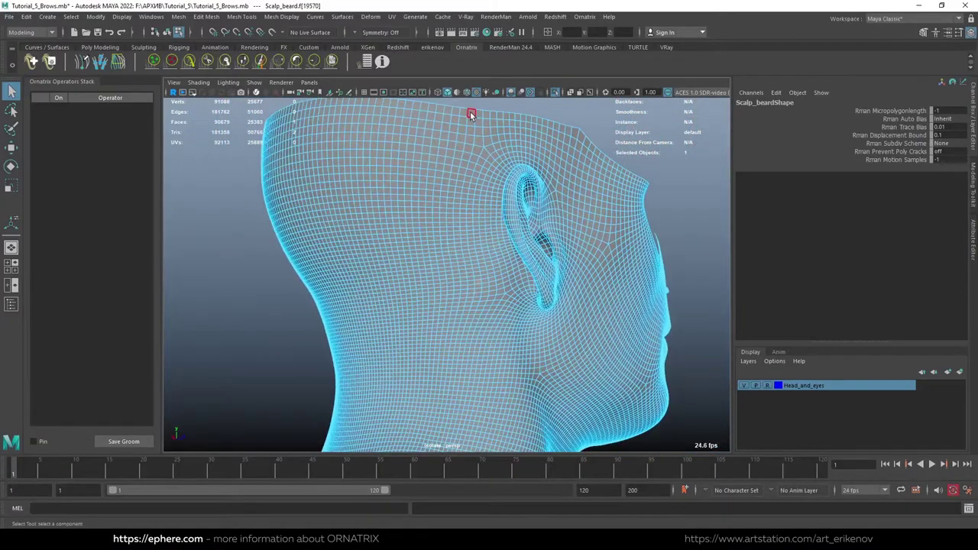
scroll(502, 178, "down", 5)
mouse_move(502, 178)
left_mouse_down("alt")
mouse_move(489, 254)
mouse_move(393, 265)
mouse_move(520, 249)
mouse_move(441, 231)
left_mouse_up("alt")
left_click(518, 276)
scroll(441, 230, "up", 3)
left_click(428, 164)
left_click_drag(430, 168, 458, 291, "alt")
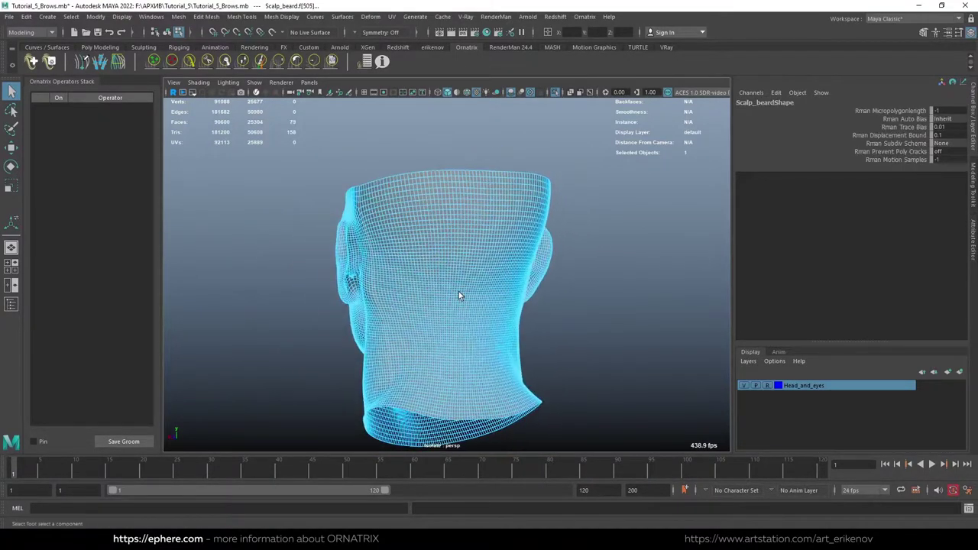
left_click(444, 323)
mouse_move(443, 324)
left_mouse_down("alt")
mouse_move(513, 343)
mouse_move(498, 338)
mouse_move(549, 315)
mouse_move(493, 312)
left_mouse_up("alt")
Zoom in on the lips, select a face above them, then clear the selection.
scroll(493, 311, "up", 3)
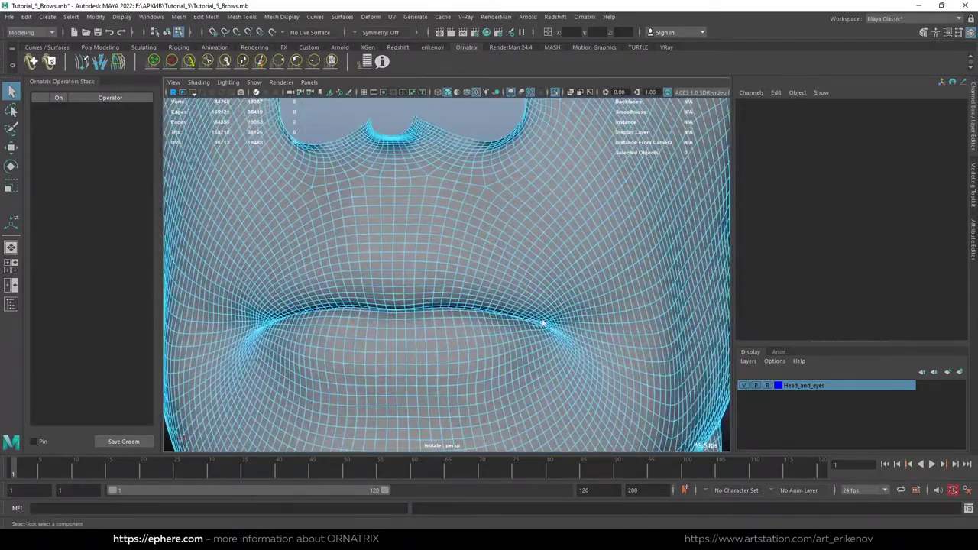
scroll(494, 312, "up", 3)
scroll(494, 311, "up", 2)
left_click(401, 231)
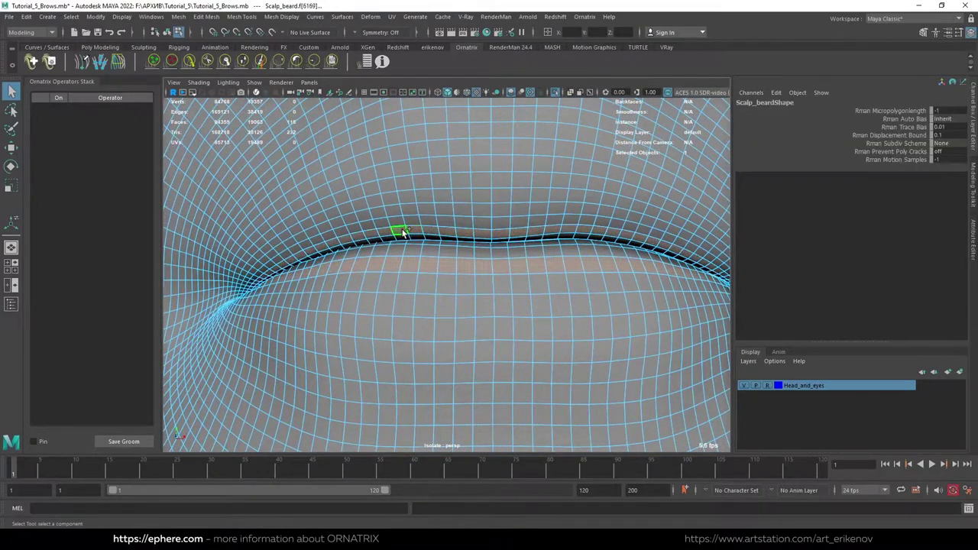
scroll(476, 290, "down", 3)
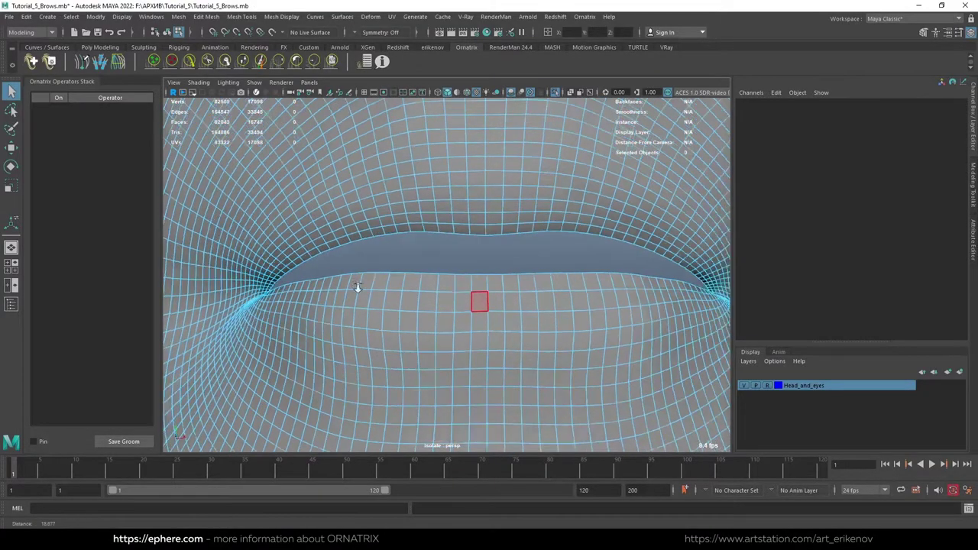
mouse_move(476, 299)
left_mouse_down("alt")
mouse_move(563, 323)
mouse_move(415, 323)
mouse_move(542, 328)
mouse_move(429, 310)
mouse_move(380, 265)
mouse_move(410, 314)
mouse_move(449, 334)
mouse_move(488, 316)
mouse_move(448, 305)
mouse_move(500, 328)
left_mouse_up("alt")
left_click(419, 321)
left_click(481, 331)
Turn off Isolate Select to show the whole head again and reselect the beard mesh.
scroll(458, 303, "down", 3)
scroll(459, 325, "up", 3)
scroll(318, 303, "down", 5)
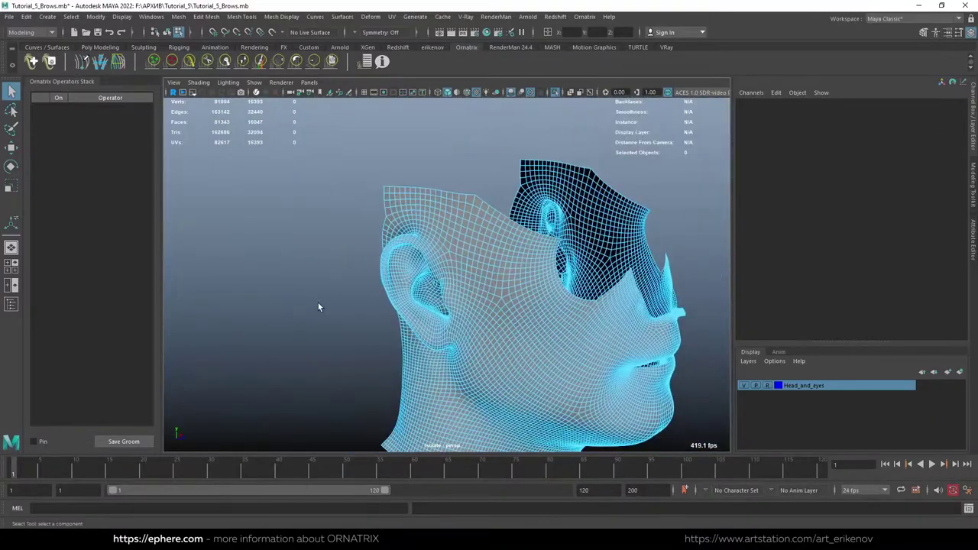
left_click_drag(318, 303, 430, 96)
left_click(557, 92)
scroll(458, 267, "down", 3)
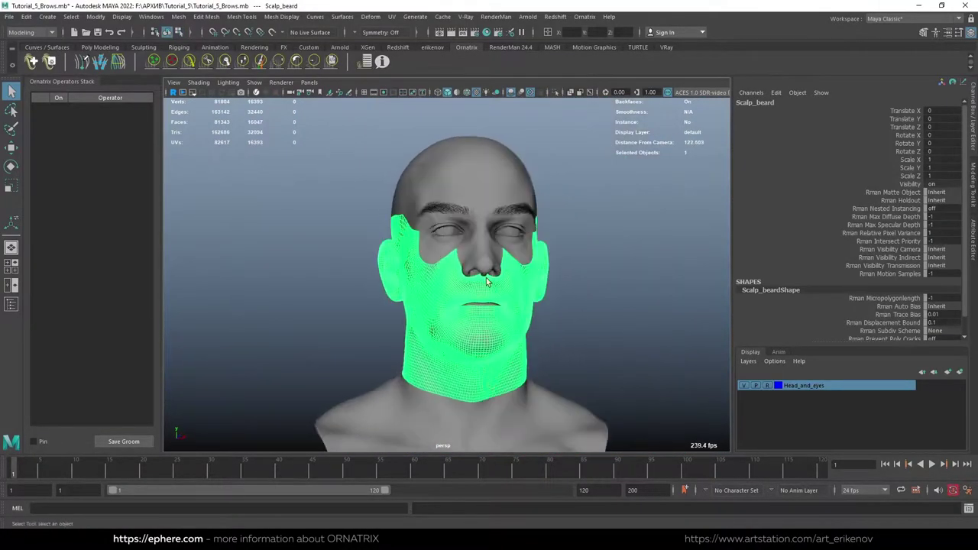
mouse_move(458, 268)
left_mouse_down("alt")
mouse_move(489, 275)
mouse_move(466, 272)
mouse_move(577, 65)
mouse_move(515, 163)
left_mouse_up("alt")
left_click(566, 214)
middle_click_drag(565, 214, 578, 215, "alt")
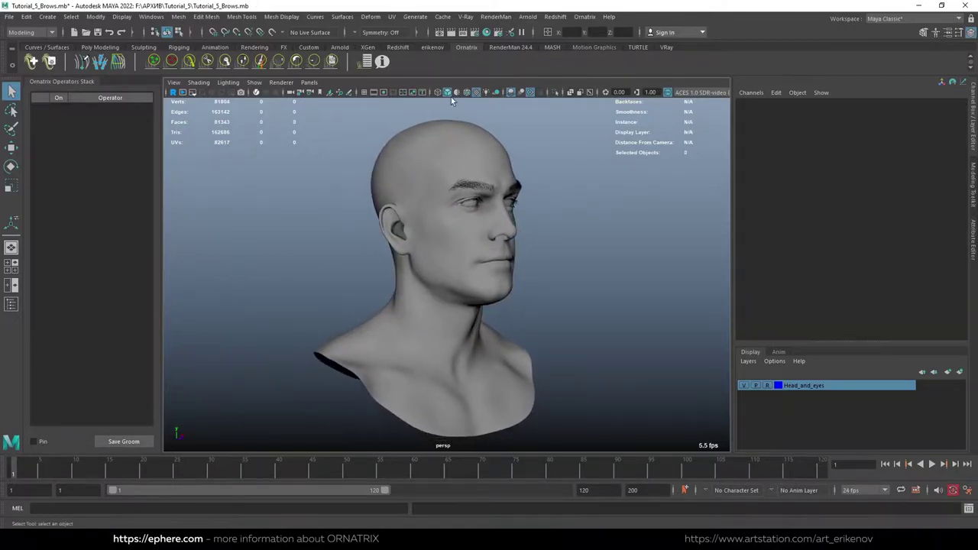
left_click(461, 285)
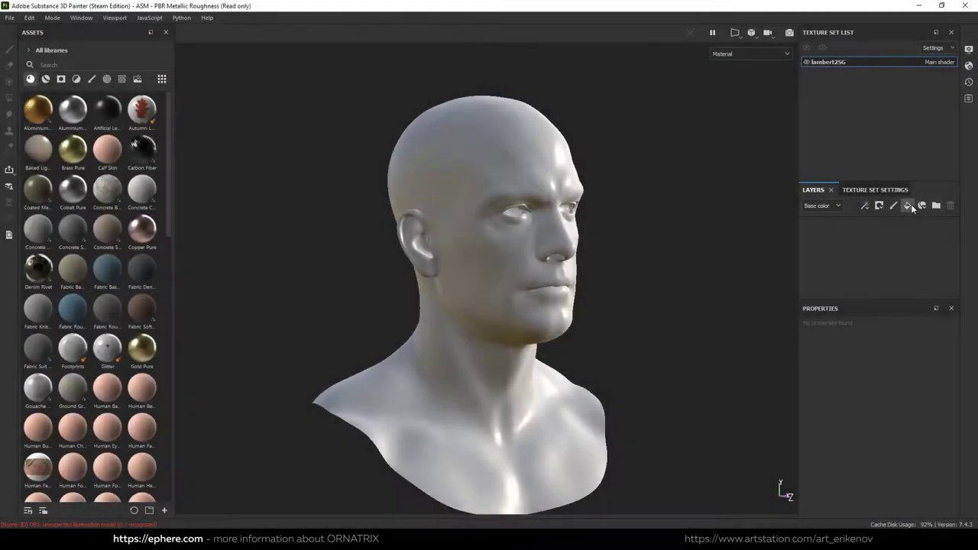
Set the fill layer's base colour to black and roughness to about 0.69.
scroll(889, 474, "down", 2)
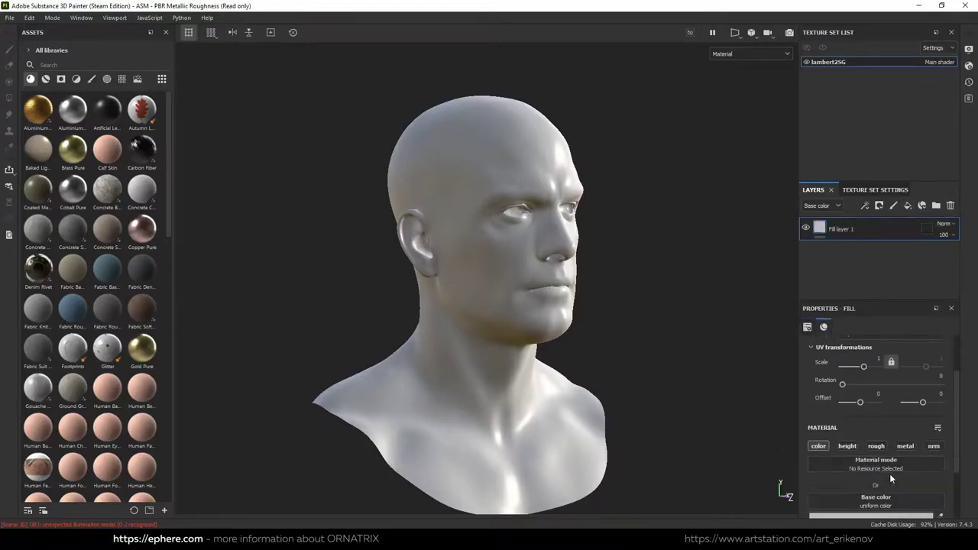
left_click(876, 446)
scroll(878, 456, "down", 2)
left_click(892, 484)
left_click(890, 436)
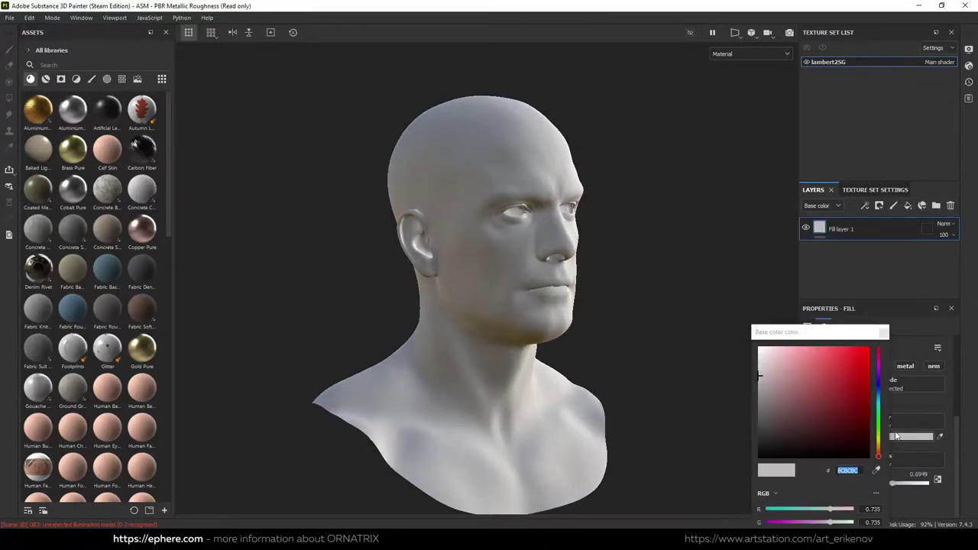
left_click_drag(841, 428, 743, 461)
Add a second fill layer with a white base colour and a black mask.
left_click(908, 205)
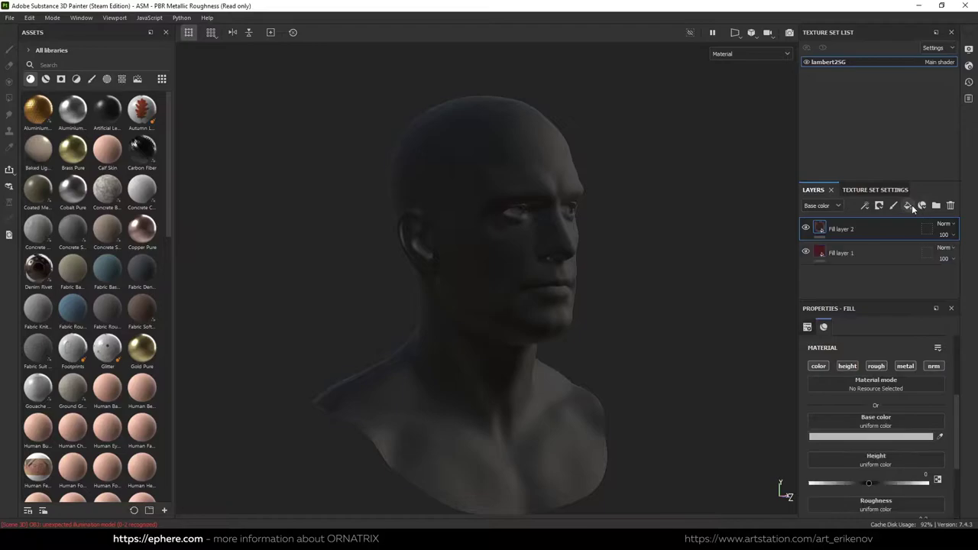
left_click(819, 366)
left_click(872, 436)
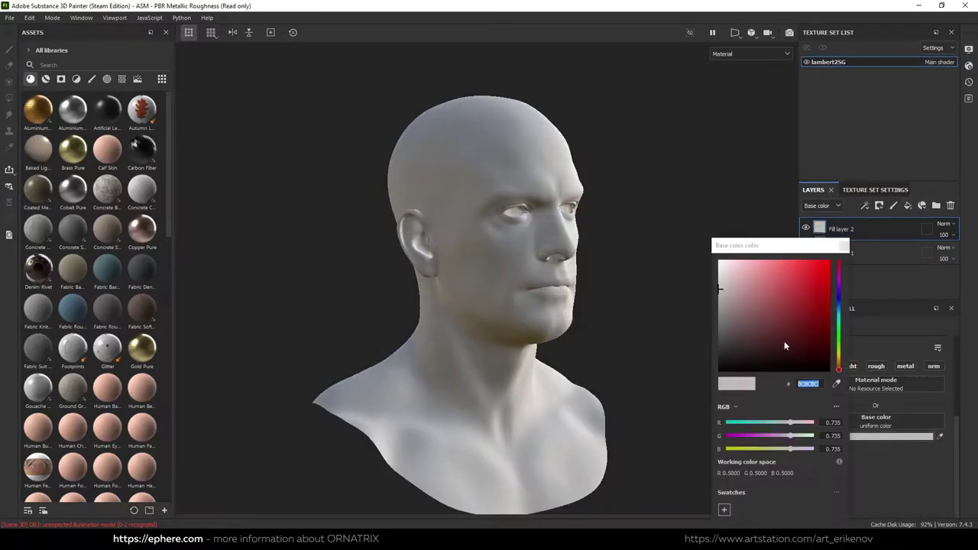
left_click_drag(783, 341, 723, 260)
right_click(843, 232)
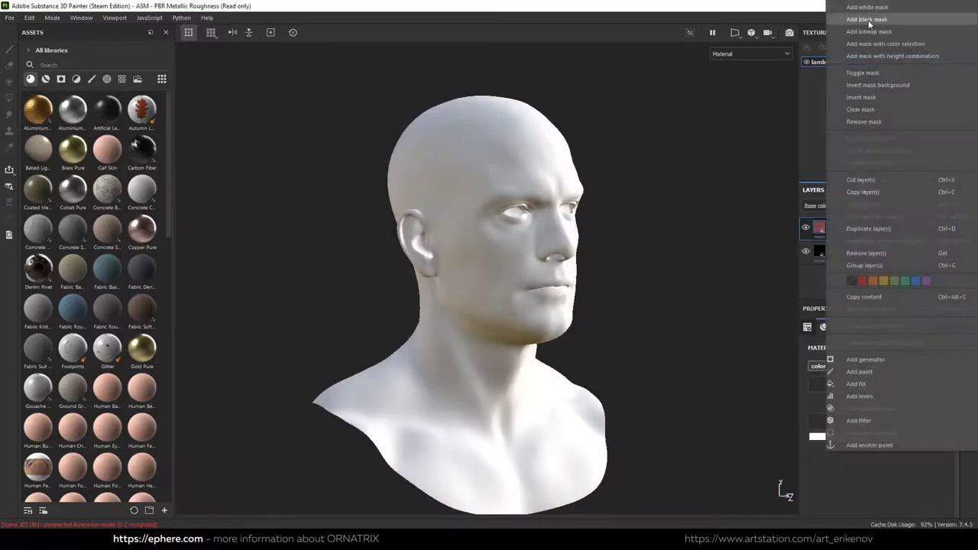
left_click(855, 9)
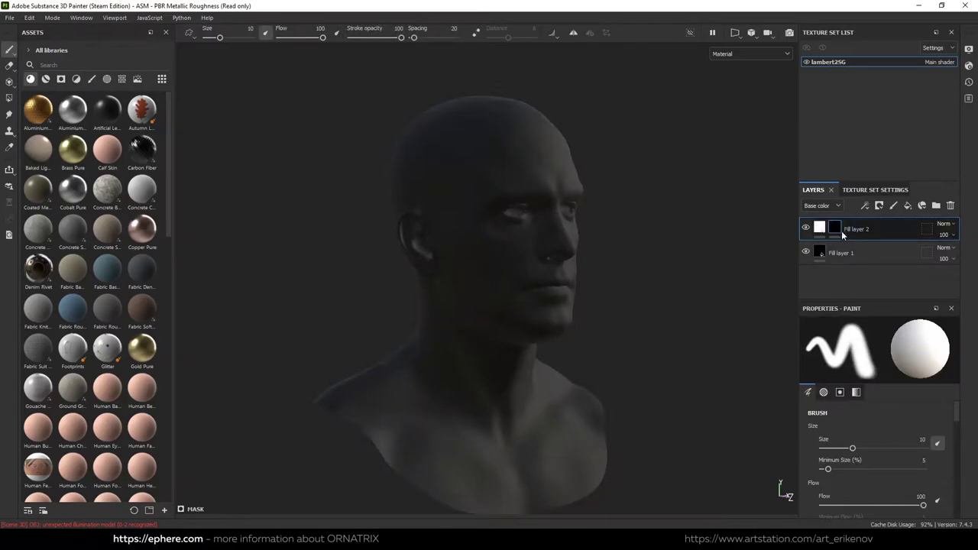
Enlarge the layers and paint properties panels.
left_click_drag(871, 183, 871, 93)
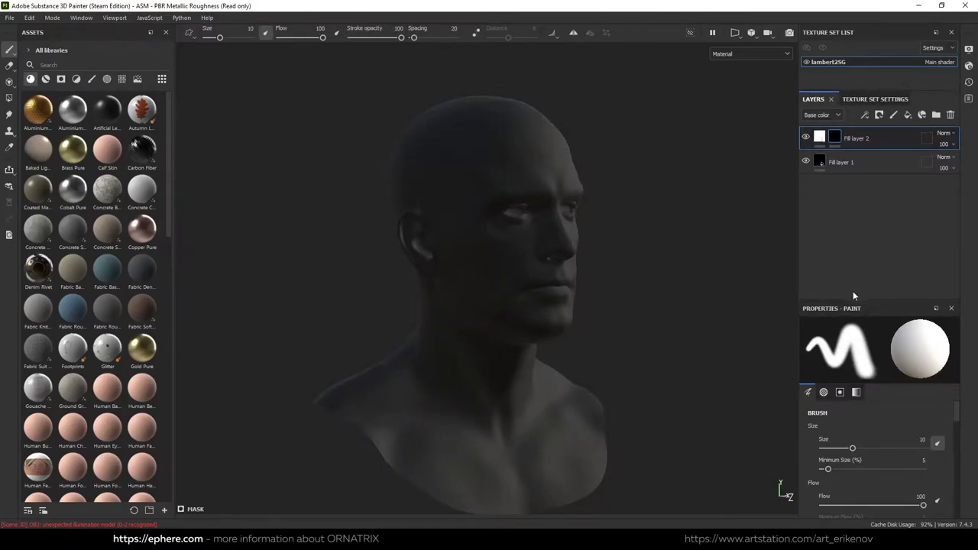
left_click_drag(853, 302, 853, 205)
scroll(878, 370, "down", 3)
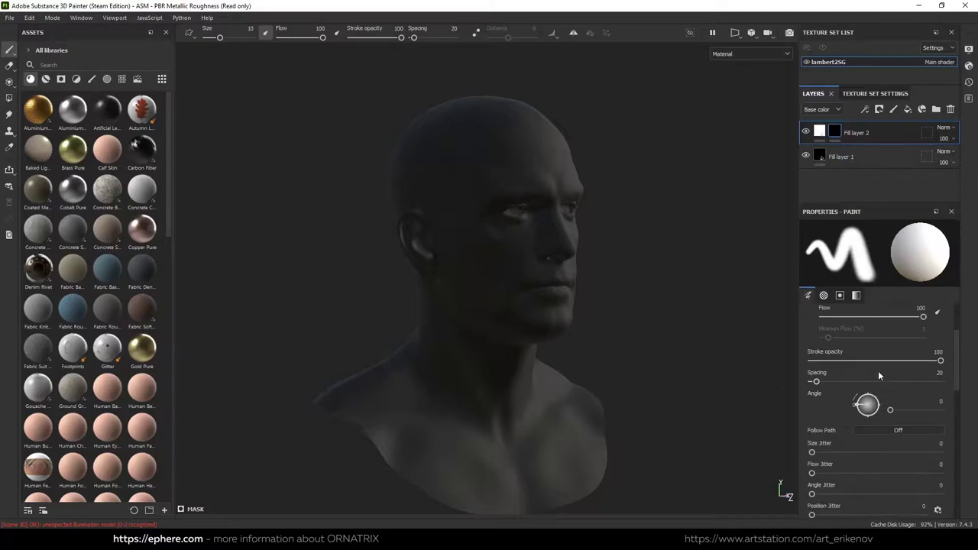
scroll(878, 370, "down", 1)
left_click_drag(936, 462, 953, 459)
scroll(953, 460, "down", 3)
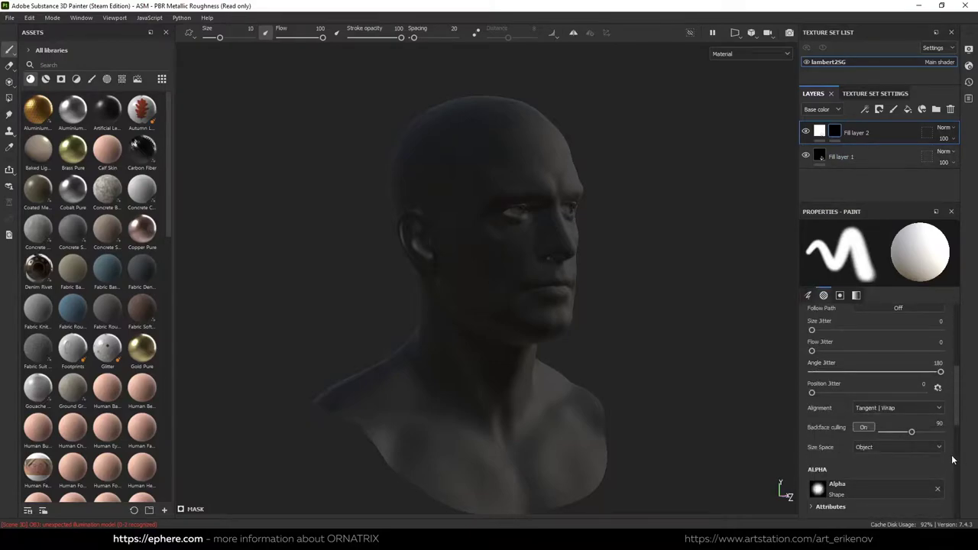
Choose Dirt Cloudy from the alpha picker for the paint brush.
left_click(912, 489)
scroll(926, 416, "down", 2)
scroll(926, 416, "down", 2)
scroll(926, 416, "down", 2)
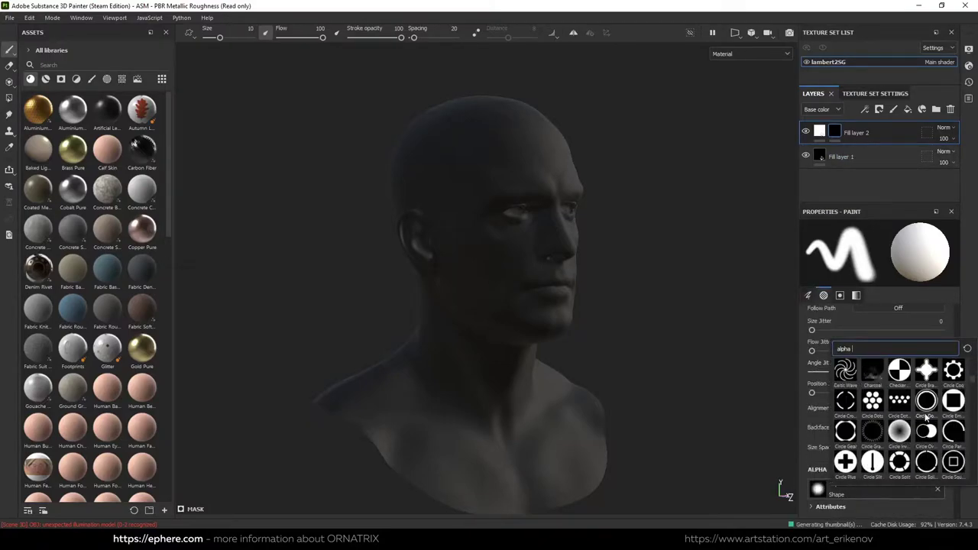
scroll(927, 417, "down", 2)
scroll(927, 415, "down", 2)
scroll(928, 412, "down", 2)
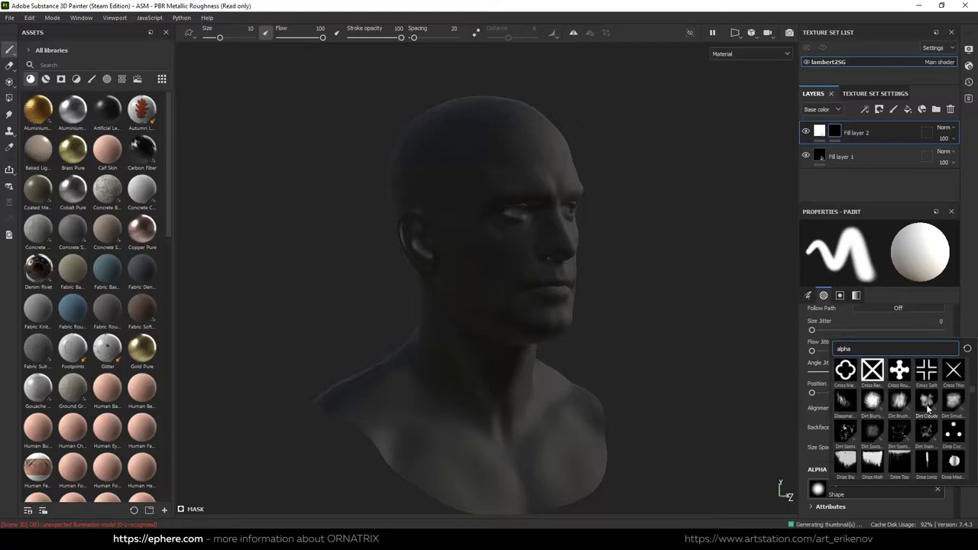
left_click(927, 405)
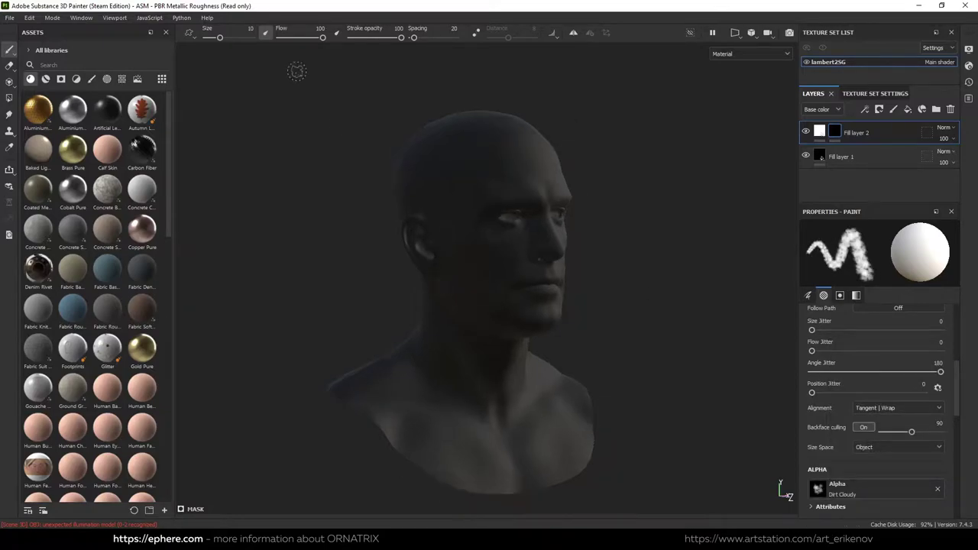
Lower the brush flow, enlarge it to about 18.5, and paint the sideburn in front of the ear.
left_click_drag(322, 38, 308, 38)
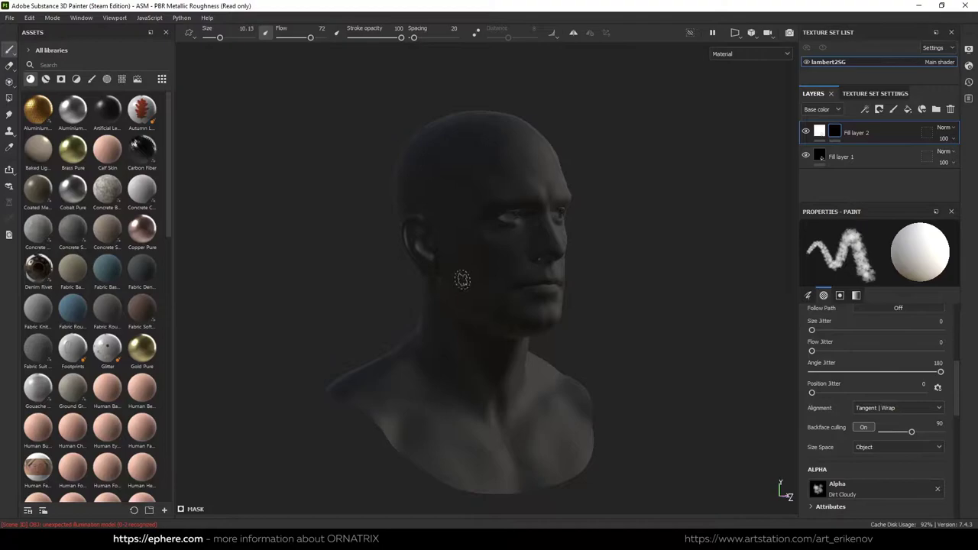
right_click_drag(462, 280, 576, 14, "ctrl")
right_click_drag(336, 273, 444, 324, "alt")
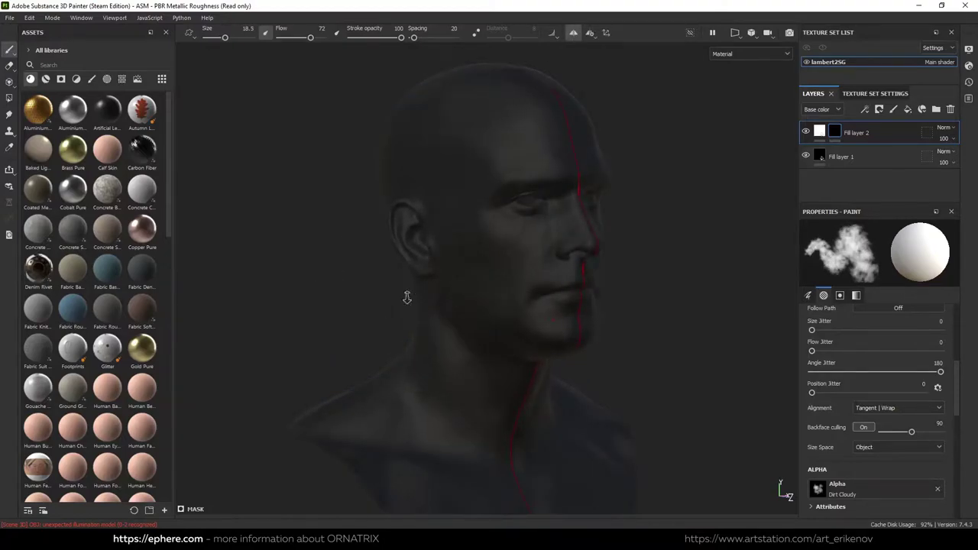
left_click_drag(406, 297, 485, 283, "alt")
right_click_drag(452, 262, 447, 224, "ctrl")
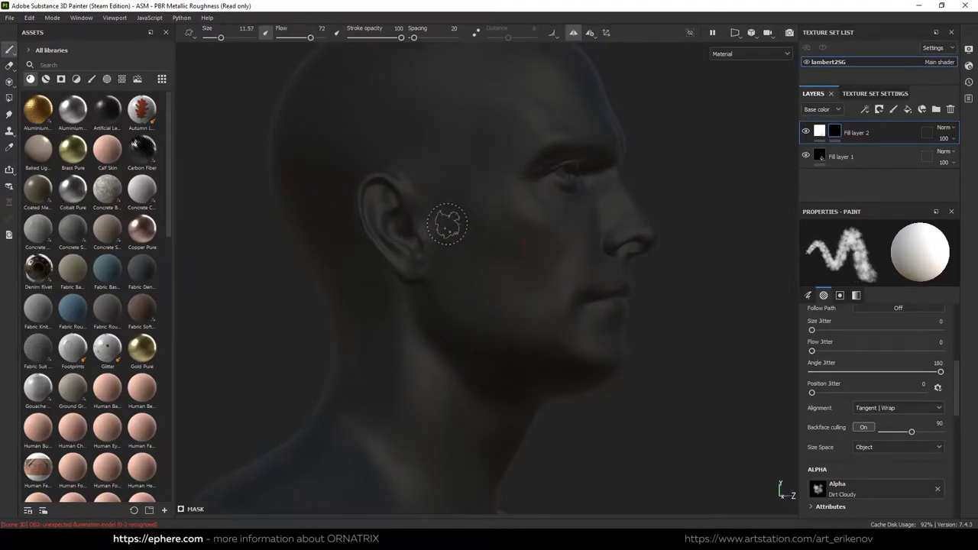
left_click_drag(447, 224, 454, 304)
key("ctrl+z")
left_click_drag(445, 222, 453, 295)
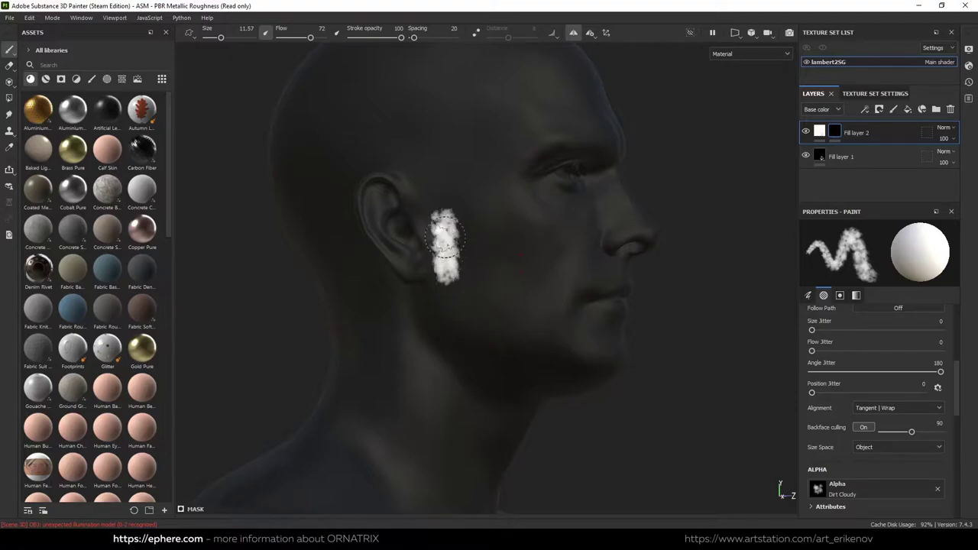
key("ctrl+z")
mouse_move(447, 218)
left_mouse_down()
mouse_move(454, 257)
mouse_move(527, 296)
mouse_move(498, 324)
mouse_move(546, 312)
left_mouse_up()
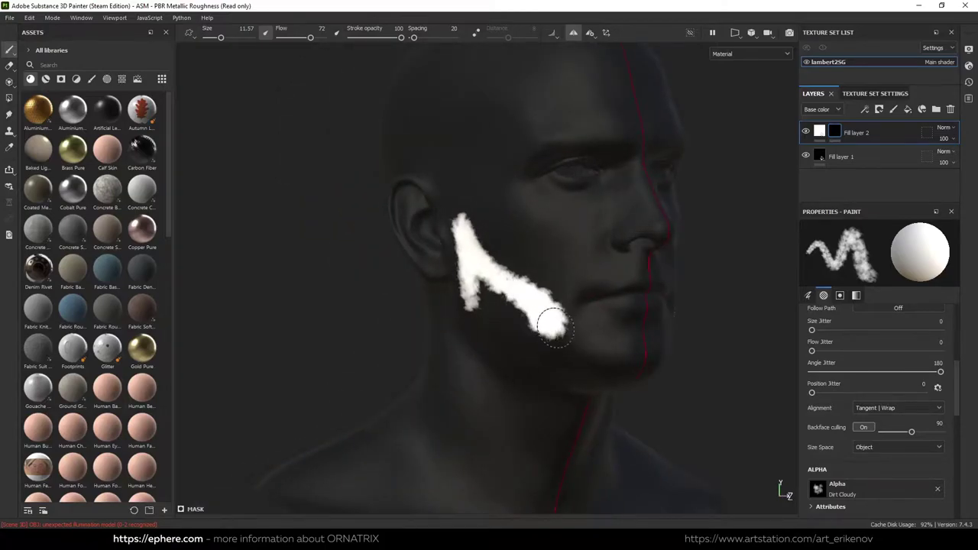
With a smaller brush, paint white onto the chin and along the lower lip.
key("bracketleft")
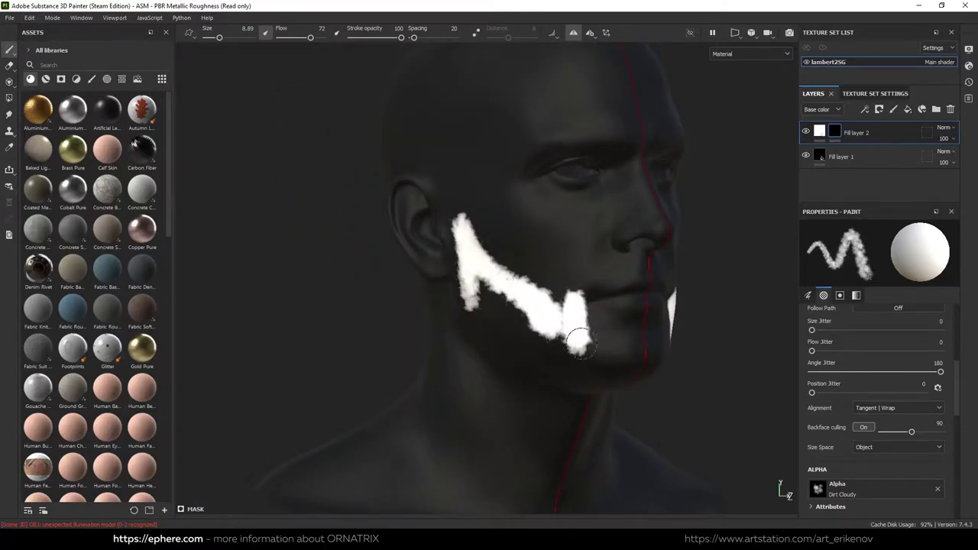
mouse_move(619, 345)
left_mouse_down("alt")
mouse_move(683, 360)
mouse_move(671, 331)
mouse_move(672, 344)
left_mouse_up("alt")
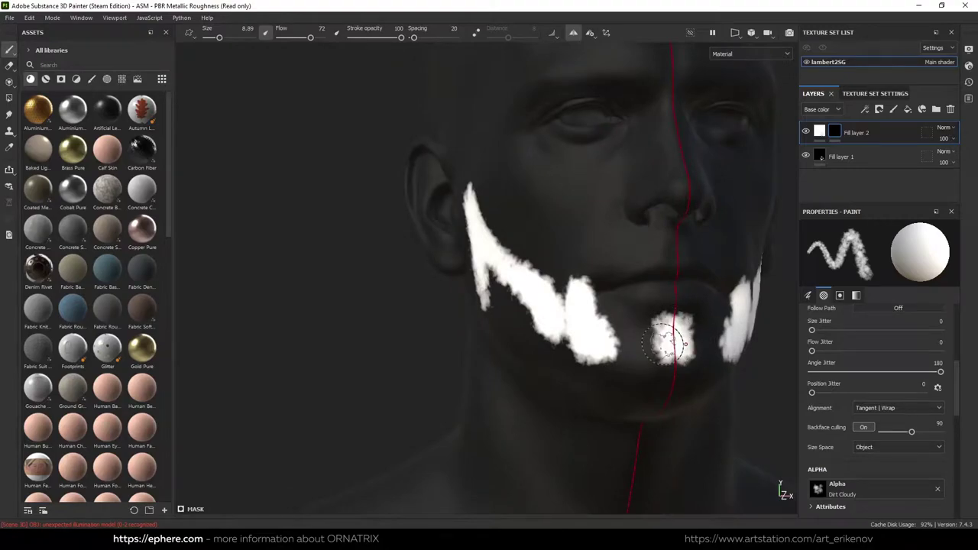
key("bracketleft")
mouse_move(655, 326)
left_mouse_down()
mouse_move(620, 331)
mouse_move(585, 304)
mouse_move(619, 337)
mouse_move(589, 327)
mouse_move(563, 290)
mouse_move(484, 261)
left_mouse_up()
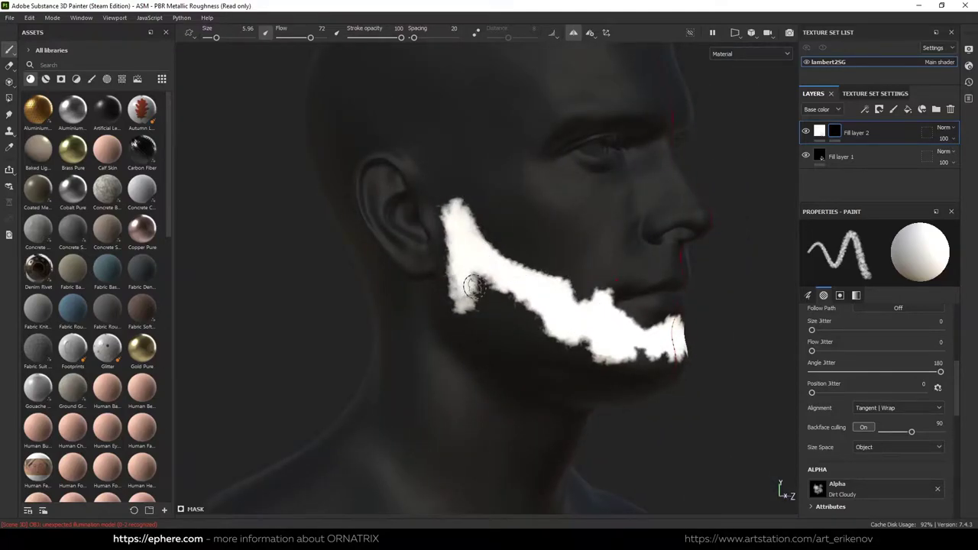
Set brush hardness to 0.52 and size about 10, then fill the jaw area with white.
right_click_drag(465, 284, 504, 277, "ctrl")
scroll(930, 448, "up", 2)
scroll(910, 433, "up", 3)
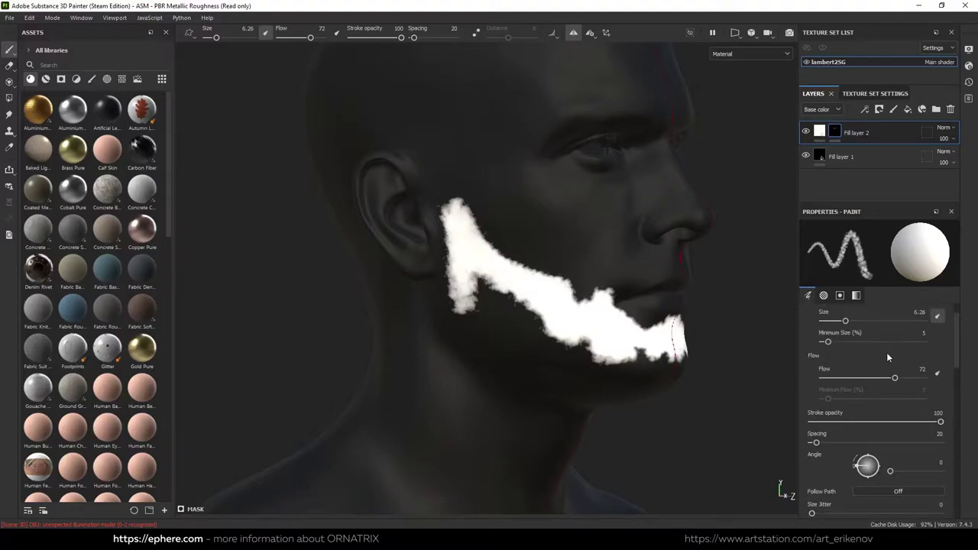
scroll(888, 355, "down", 2)
scroll(889, 358, "down", 3)
left_click_drag(863, 419, 883, 419)
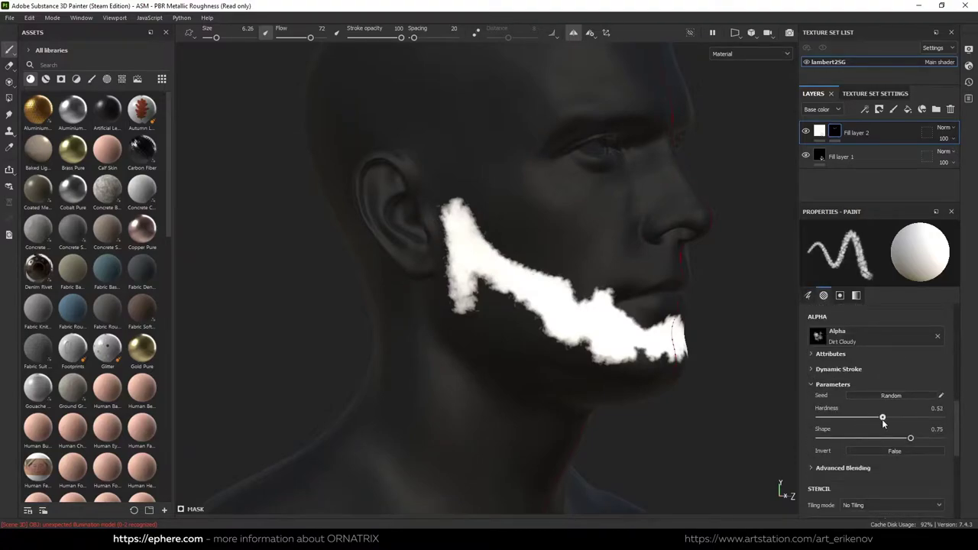
right_click_drag(438, 304, 455, 306, "ctrl")
left_click(881, 417)
left_click_drag(476, 339, 489, 316, "alt")
right_click_drag(489, 319, 503, 324, "ctrl")
mouse_move(503, 325)
left_mouse_down()
mouse_move(589, 334)
mouse_move(486, 308)
left_mouse_up()
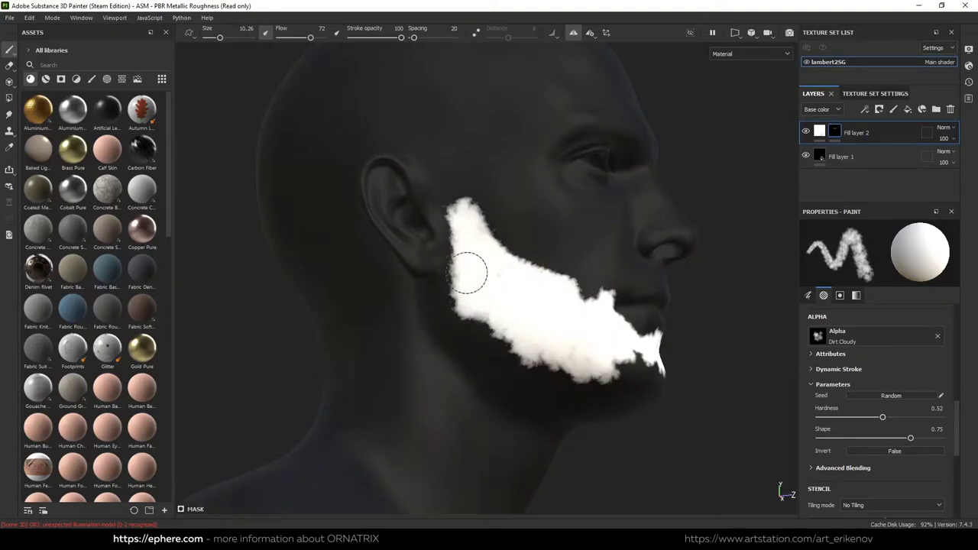
Shrink the brush to about 6 and add white at the top of the sideburn.
right_click_drag(467, 255, 457, 257, "ctrl")
right_click_drag(461, 219, 457, 220, "ctrl")
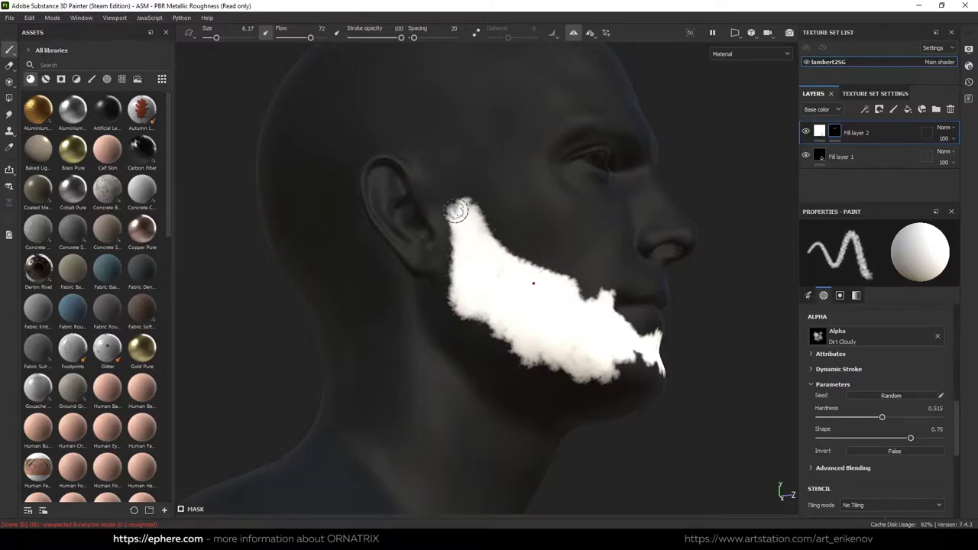
mouse_move(457, 220)
left_mouse_down()
mouse_move(455, 297)
mouse_move(489, 340)
mouse_move(458, 225)
mouse_move(442, 222)
mouse_move(430, 196)
mouse_move(444, 240)
mouse_move(535, 348)
mouse_move(614, 188)
mouse_move(572, 170)
mouse_move(515, 212)
mouse_move(585, 230)
mouse_move(590, 272)
mouse_move(574, 291)
mouse_move(584, 305)
mouse_move(633, 250)
left_mouse_up()
At brush size about 12.4, cover the jaw's dark band and edge, then carve a dark notch.
key("bracketright")
right_click_drag(634, 250, 657, 250, "ctrl")
mouse_move(664, 199)
left_mouse_down()
mouse_move(699, 202)
mouse_move(649, 252)
mouse_move(609, 250)
mouse_move(635, 220)
left_mouse_up()
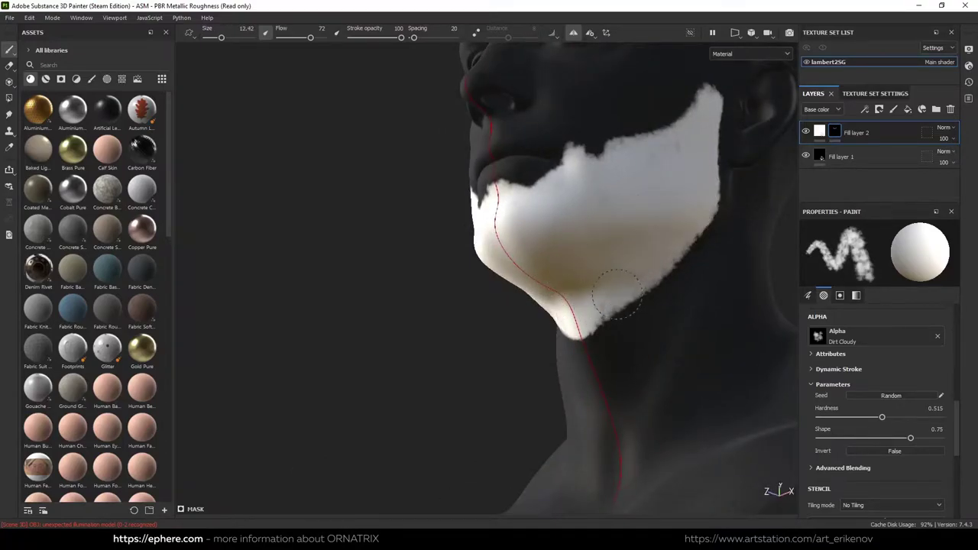
left_click_drag(618, 293, 672, 252)
right_click_drag(673, 252, 649, 252, "ctrl")
mouse_move(650, 252)
left_mouse_down()
mouse_move(634, 229)
mouse_move(657, 252)
mouse_move(690, 223)
mouse_move(655, 256)
mouse_move(661, 202)
mouse_move(626, 225)
mouse_move(636, 262)
left_mouse_up()
left_click_drag(686, 227, 568, 342, "alt")
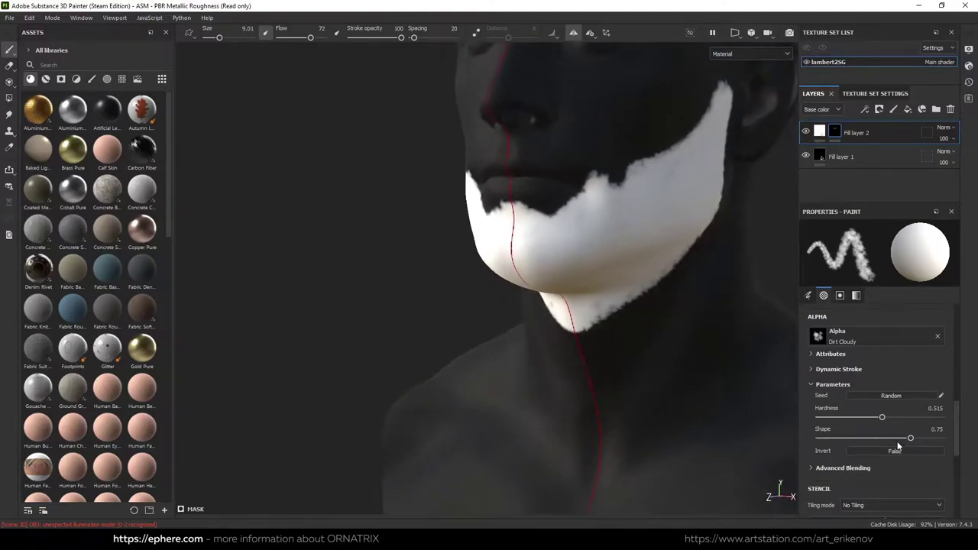
scroll(894, 448, "down", 5)
Set the brush to about size 15, flow 2, with a white paint value.
left_click_drag(900, 384, 779, 378)
right_click_drag(566, 342, 600, 331, "ctrl")
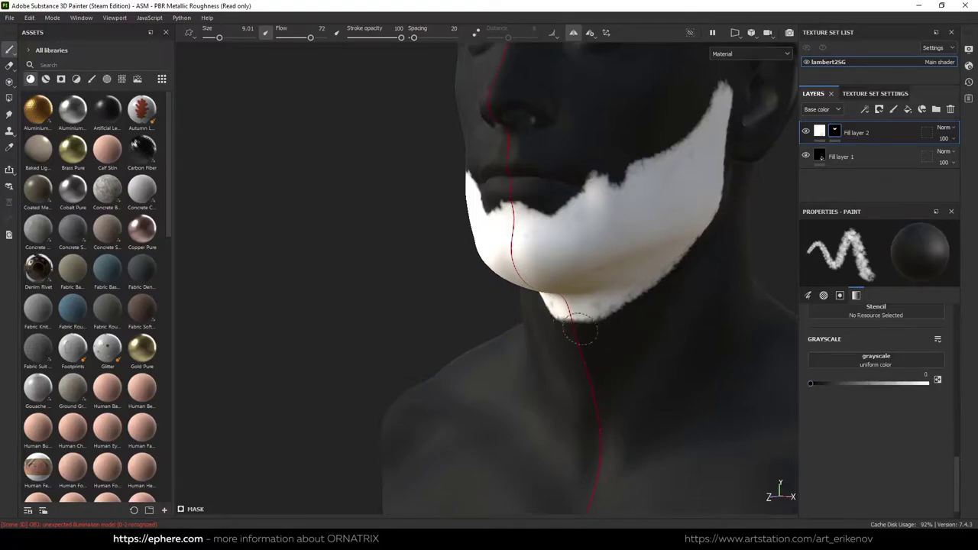
mouse_move(662, 339)
left_mouse_down("alt")
mouse_move(649, 277)
mouse_move(588, 296)
mouse_move(640, 290)
mouse_move(633, 179)
left_mouse_up("alt")
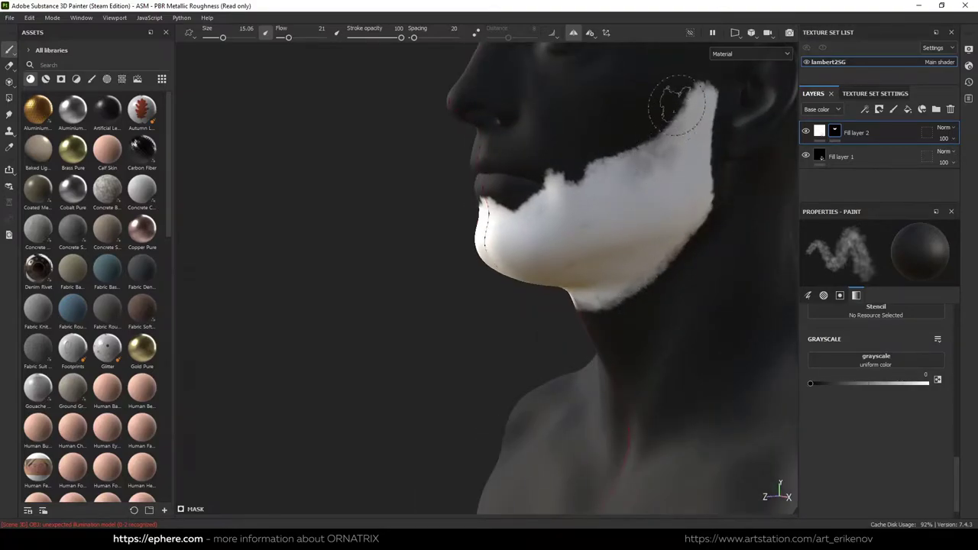
left_click_drag(878, 386, 928, 383)
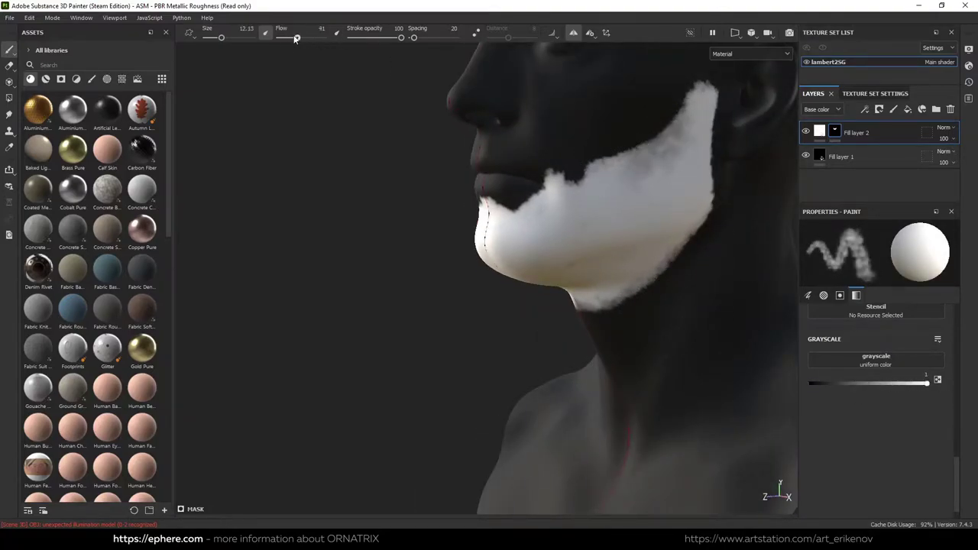
left_click_drag(587, 205, 570, 205, "ctrl")
left_click_drag(643, 164, 647, 220, "alt")
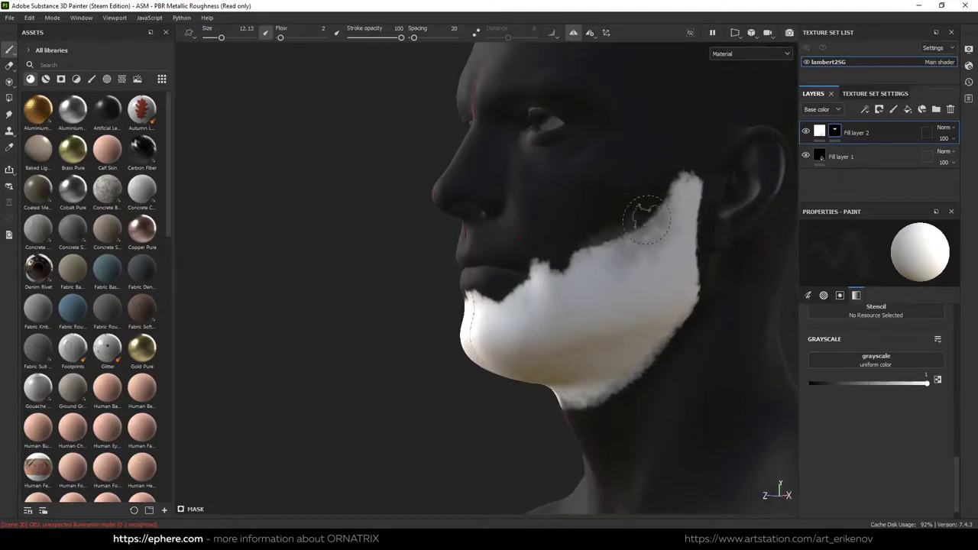
Turn on symmetry and paint a white band under the lower lip at flow 41, brush 2.4–3.5.
key("l")
mouse_move(581, 277)
left_mouse_down("alt")
mouse_move(541, 349)
mouse_move(494, 321)
left_mouse_up("alt")
key("x")
right_click_drag(494, 321, 478, 321, "ctrl")
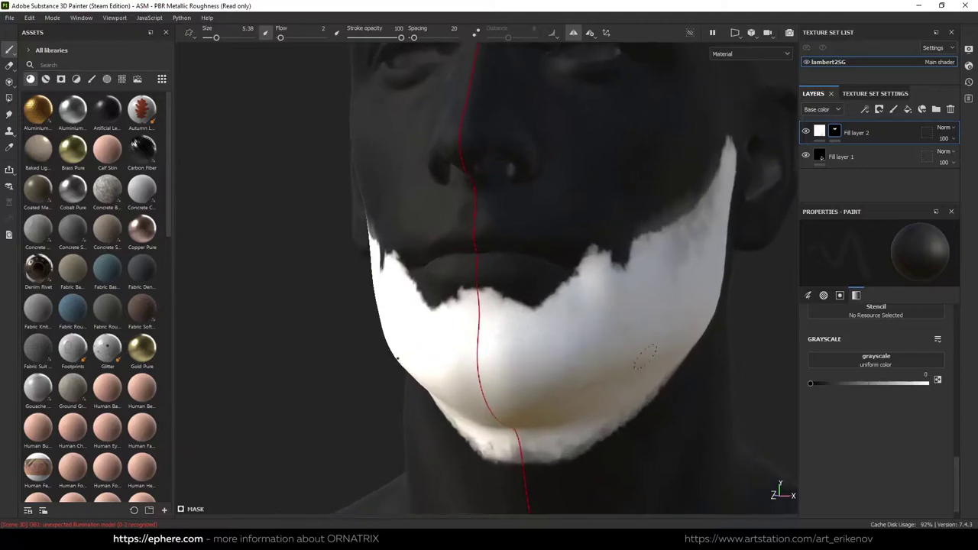
scroll(496, 317, "up", 3)
left_click_drag(497, 314, 511, 306, "ctrl")
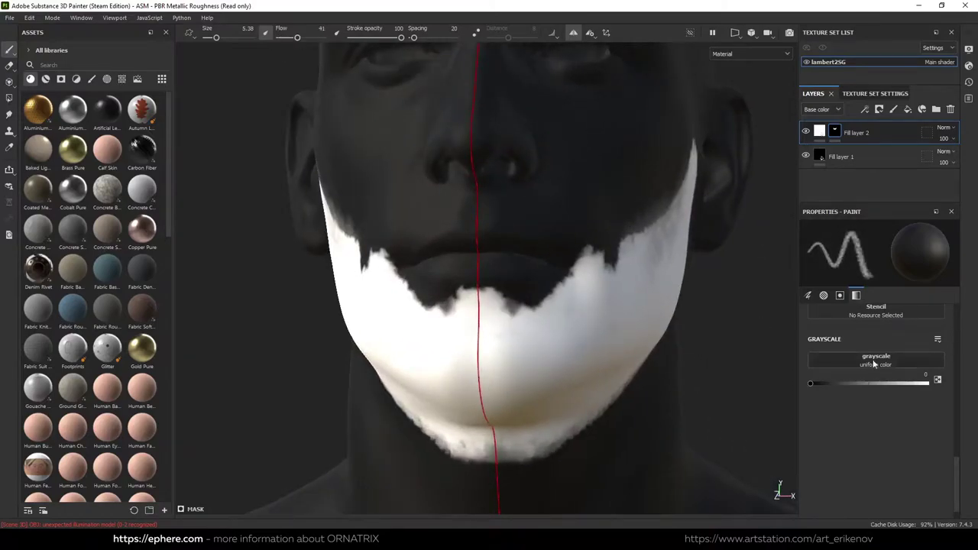
key("x")
right_click_drag(557, 297, 490, 288, "ctrl")
mouse_move(486, 289)
left_mouse_down()
mouse_move(527, 282)
mouse_move(477, 285)
left_mouse_up()
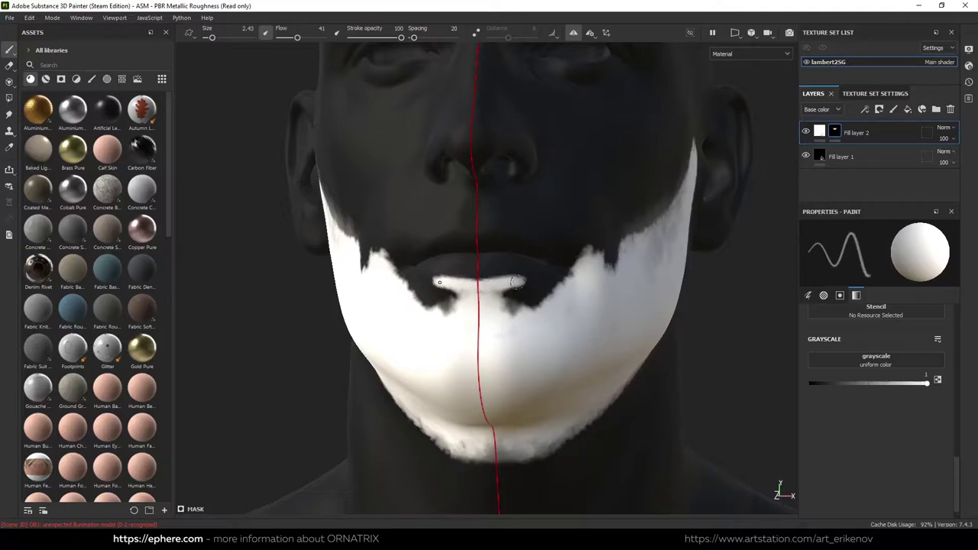
right_click_drag(514, 282, 517, 282, "ctrl")
mouse_move(517, 283)
left_mouse_down()
mouse_move(528, 281)
mouse_move(496, 302)
mouse_move(535, 282)
mouse_move(523, 314)
mouse_move(536, 285)
mouse_move(531, 303)
mouse_move(561, 306)
left_mouse_up()
Paint black under the lip and cut a dark notch into the beard edge.
key("x")
right_click_drag(574, 272, 580, 268, "ctrl")
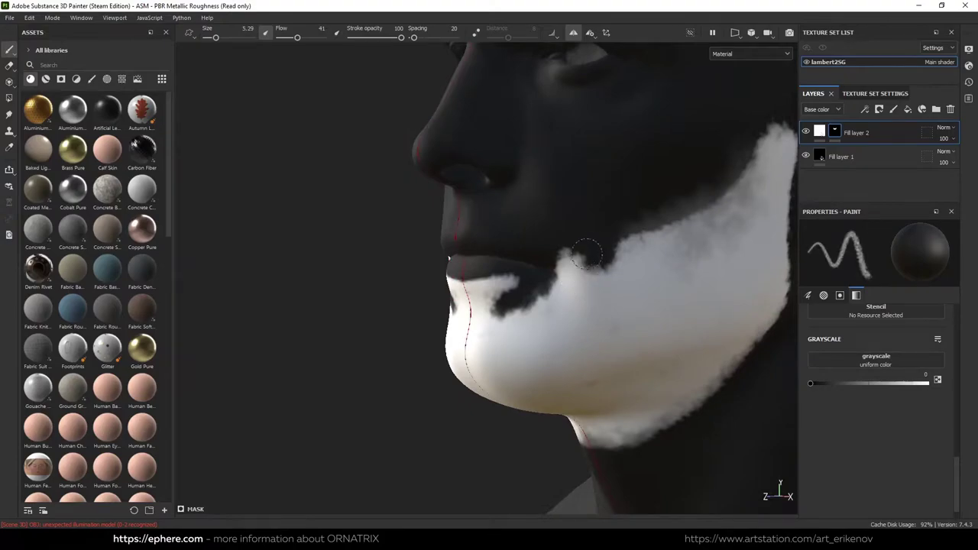
mouse_move(586, 254)
left_mouse_down()
mouse_move(597, 269)
mouse_move(649, 231)
mouse_move(623, 249)
left_mouse_up()
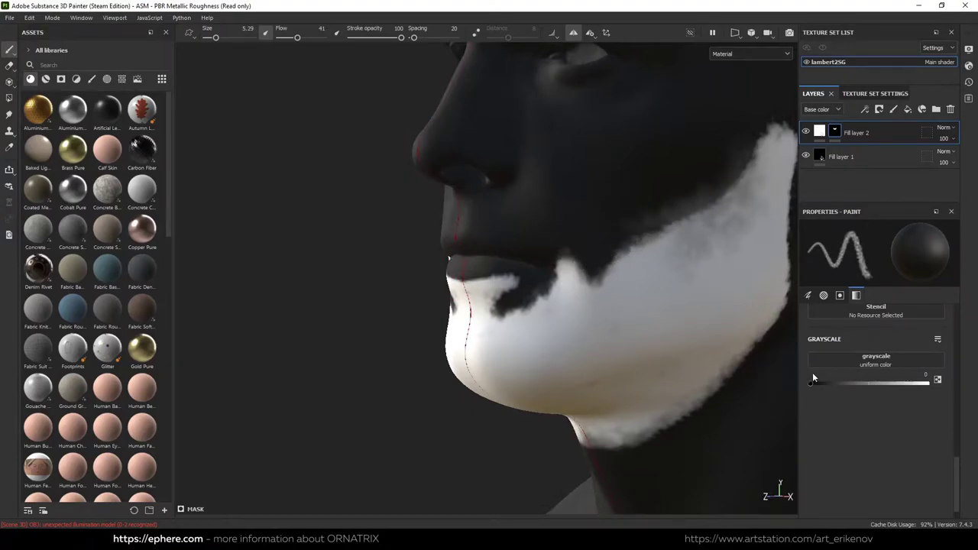
key("x")
right_click_drag(611, 259, 622, 268, "ctrl")
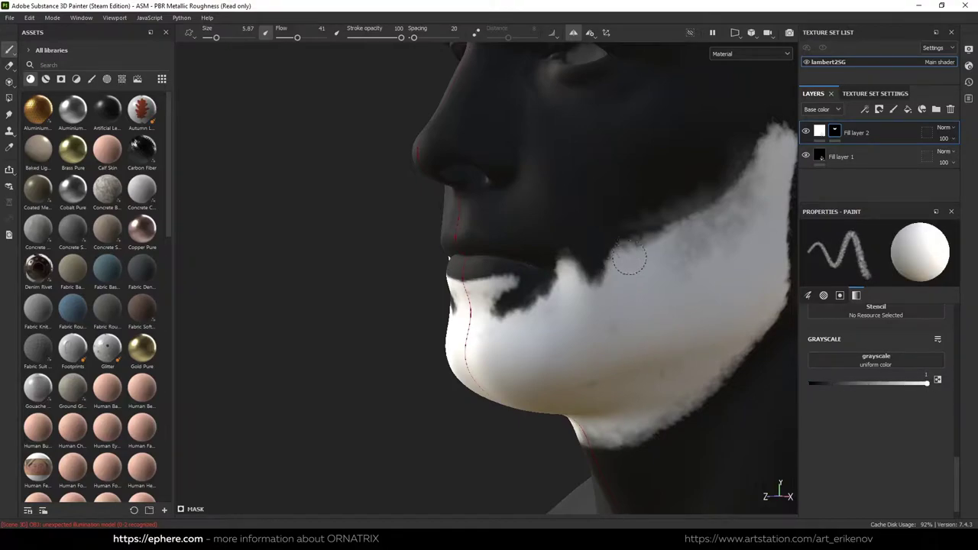
mouse_move(647, 240)
left_mouse_down("alt")
mouse_move(520, 300)
mouse_move(618, 301)
mouse_move(646, 264)
left_mouse_up("alt")
right_click_drag(672, 257, 649, 258, "ctrl")
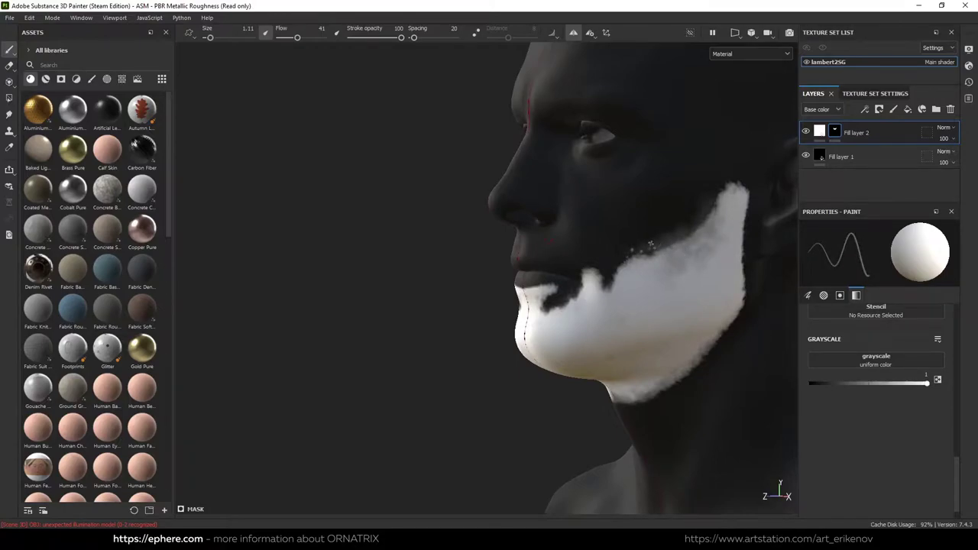
View the Base color channel and darken the beard mask's upper edge with black.
left_click(752, 53)
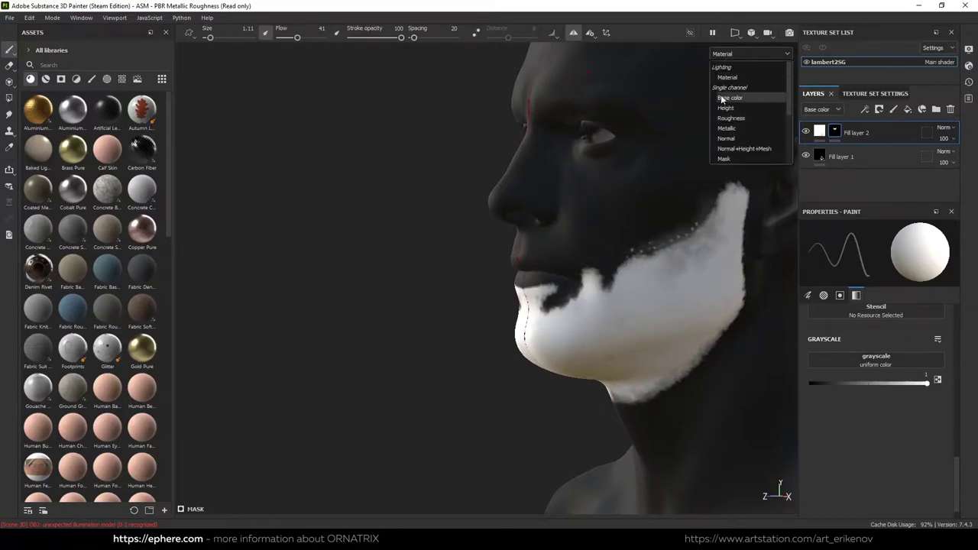
left_click(726, 97)
scroll(581, 252, "up", 3)
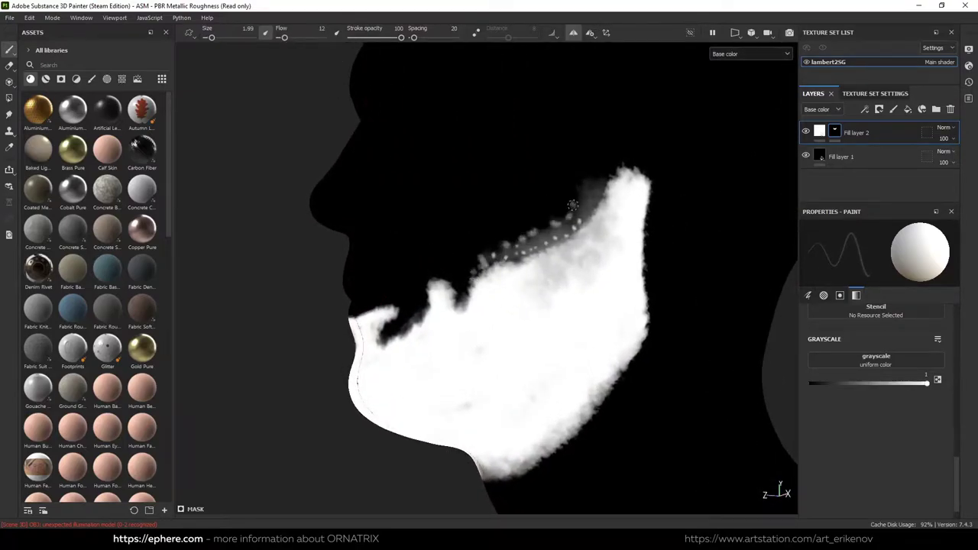
key("x")
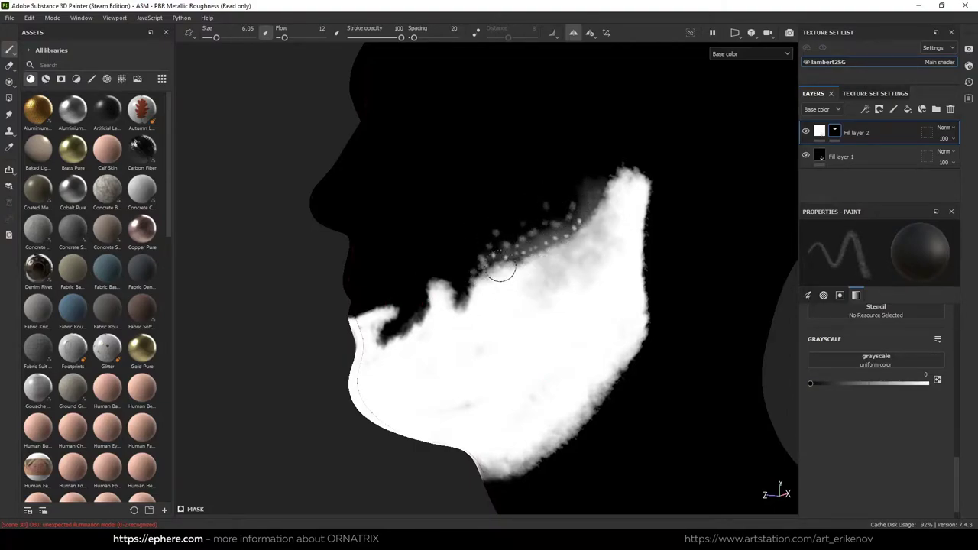
left_click_drag(501, 269, 532, 253)
mouse_move(571, 192)
left_mouse_down("alt")
mouse_move(411, 241)
mouse_move(488, 288)
mouse_move(473, 278)
left_mouse_up("alt")
key("x")
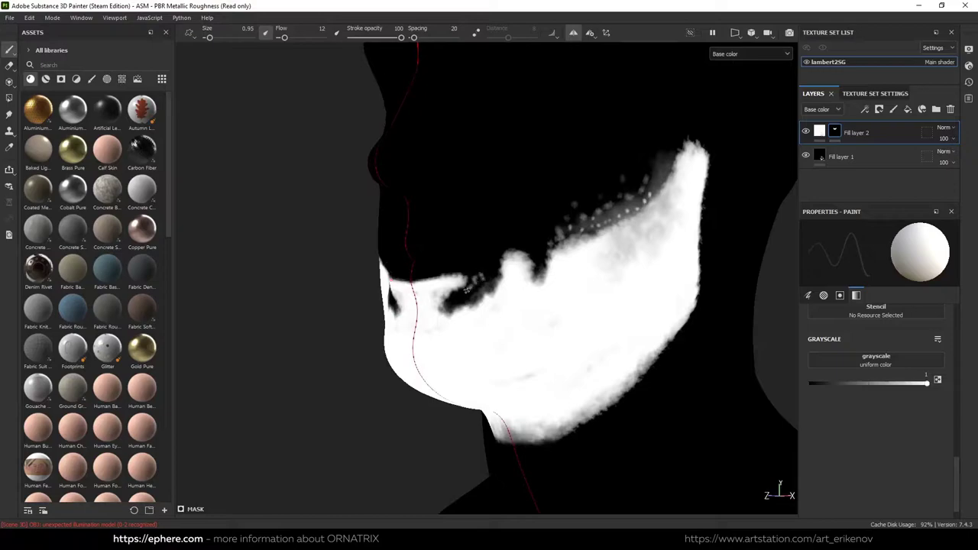
Switch the viewport to the Material channel and orbit to a three-quarter view of the head.
left_click_drag(532, 250, 581, 229, "alt")
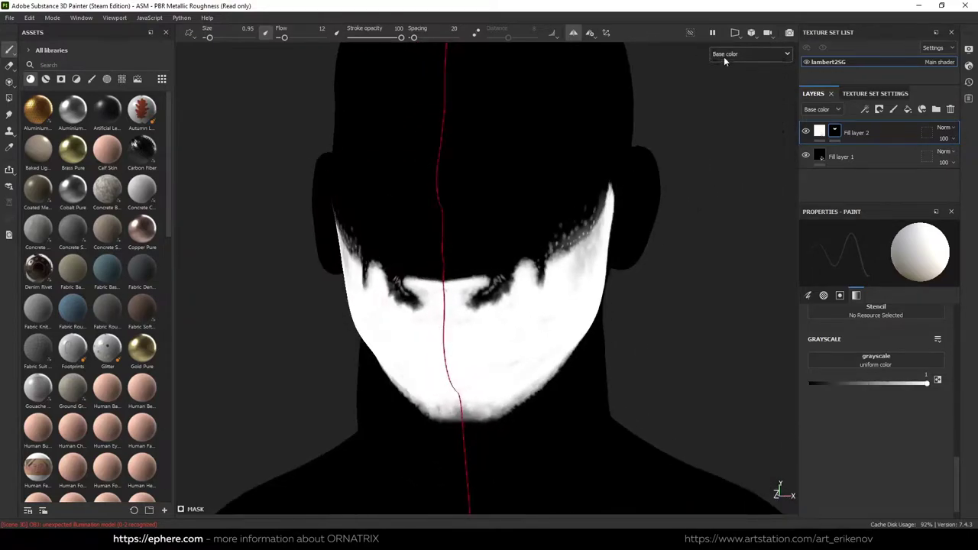
left_click(751, 54)
left_click(734, 67)
left_click_drag(504, 290, 428, 302, "alt")
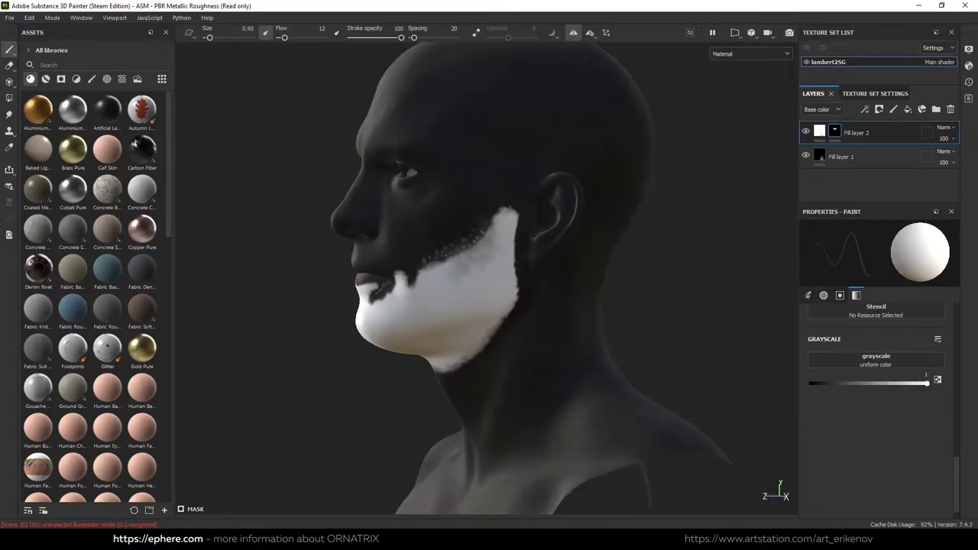
In Export Textures, choose the Arnold (AiStandard) template, size 4096, and only the Color map.
left_click(12, 17)
left_click(30, 187)
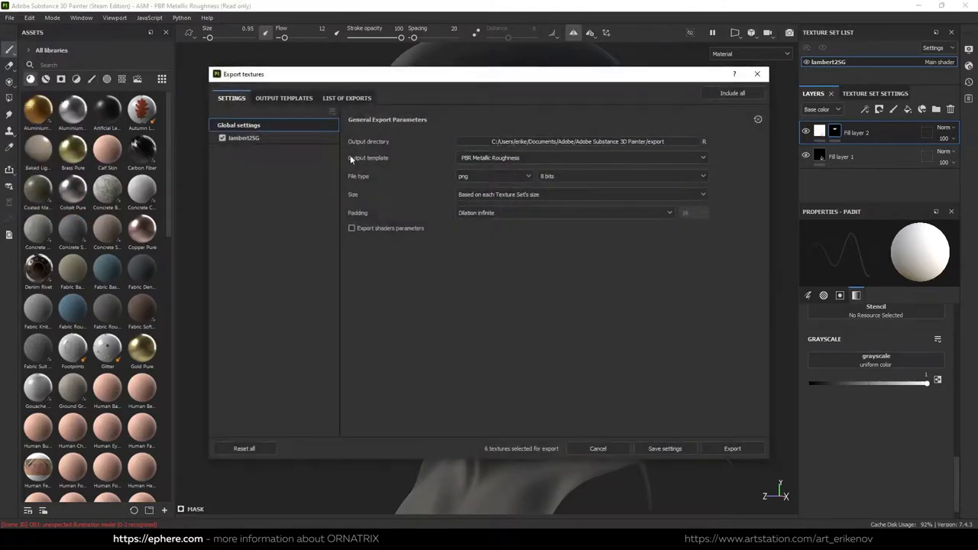
left_click(489, 158)
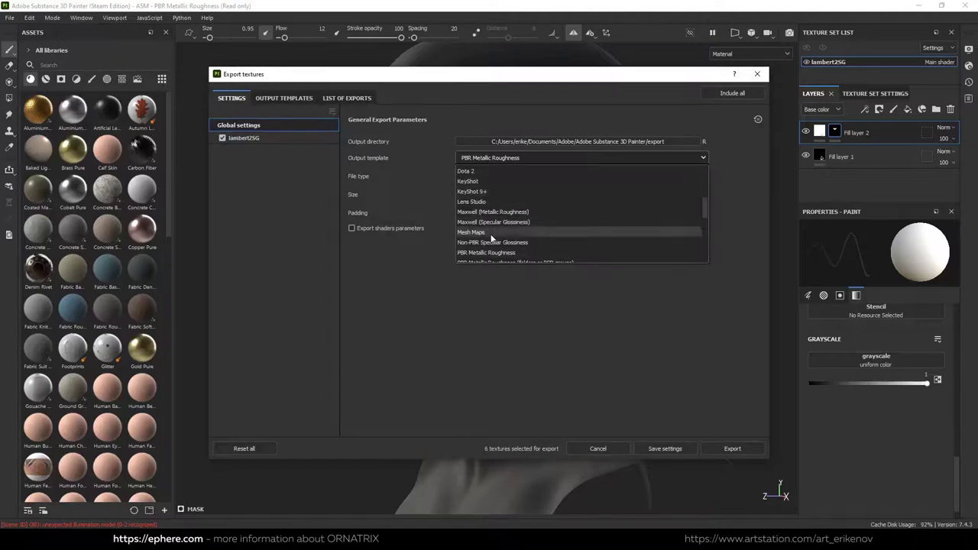
left_click(465, 192)
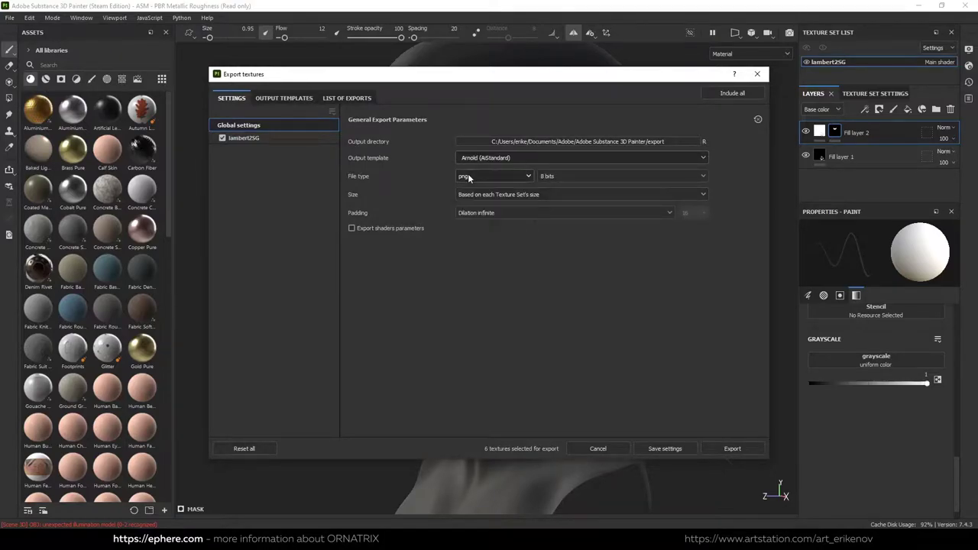
left_click(489, 194)
left_click(496, 283)
left_click(290, 137)
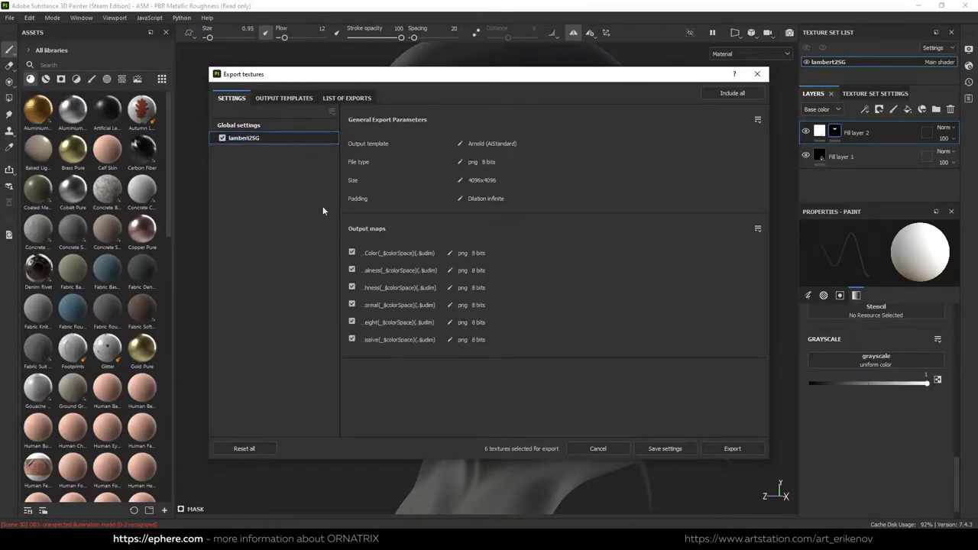
left_click(351, 252)
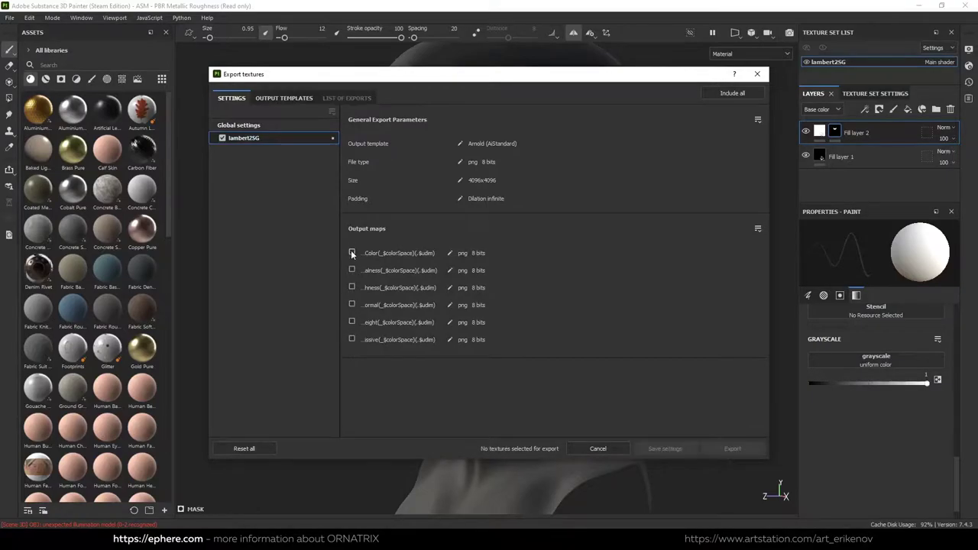
left_click(293, 126)
Set the output folder to beard and export the texture.
left_click(535, 143)
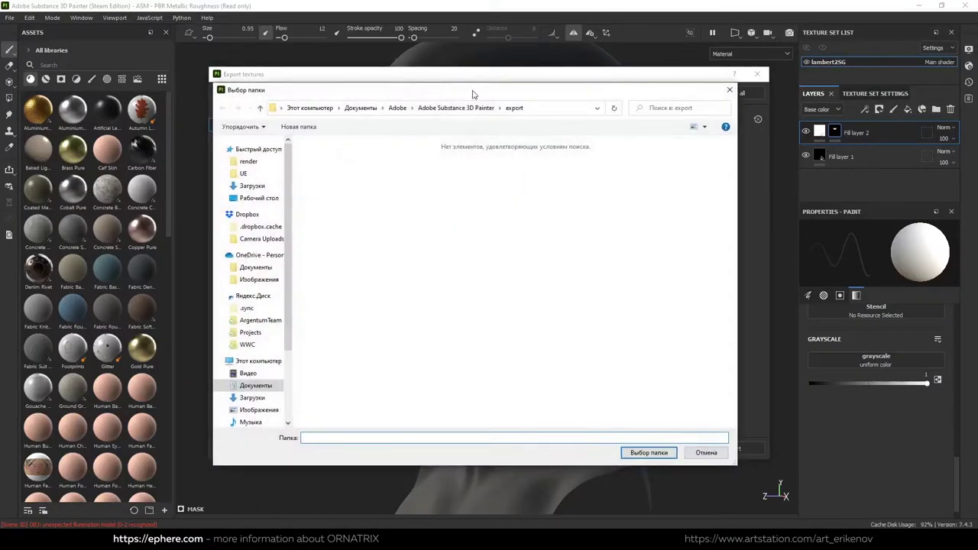
key("Return")
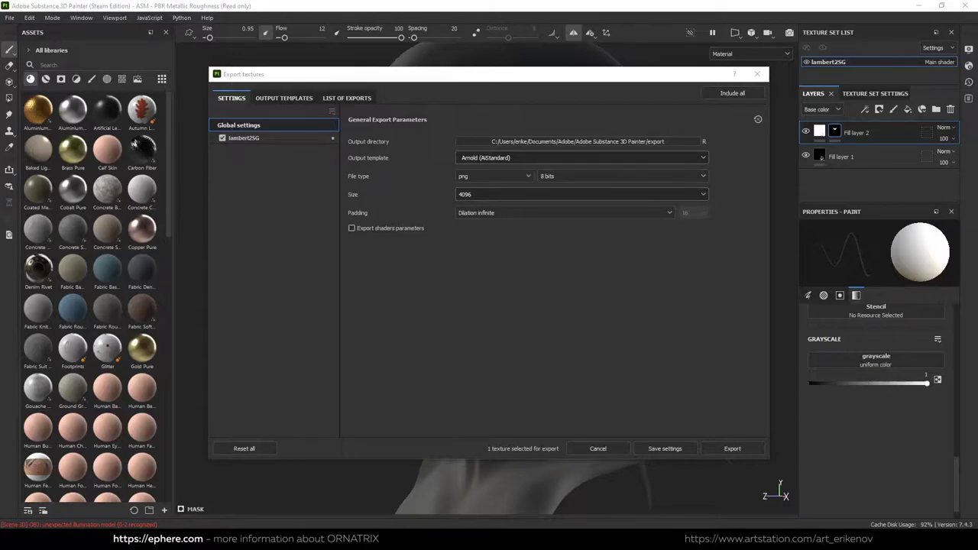
left_click(579, 141)
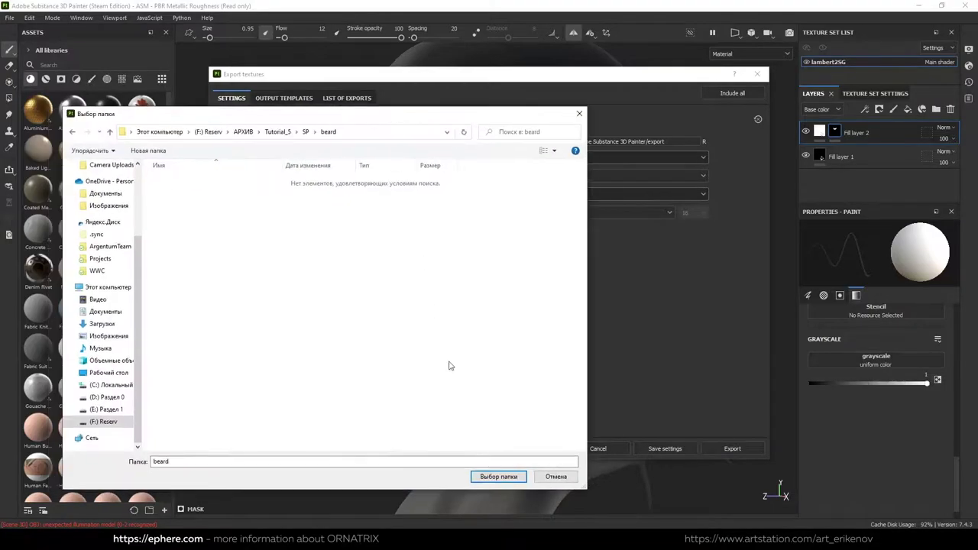
left_click(501, 476)
left_click(732, 449)
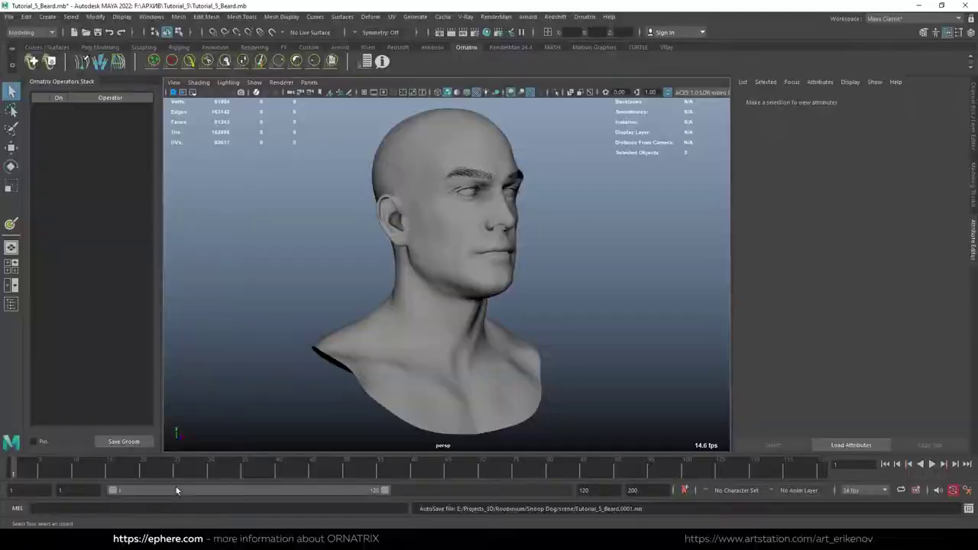
Select Scalp_beard and add Ornatrix Fur Ball hair to it.
mouse_move(464, 251)
left_mouse_down("alt")
mouse_move(379, 252)
mouse_move(428, 252)
left_mouse_up("alt")
left_click(379, 252)
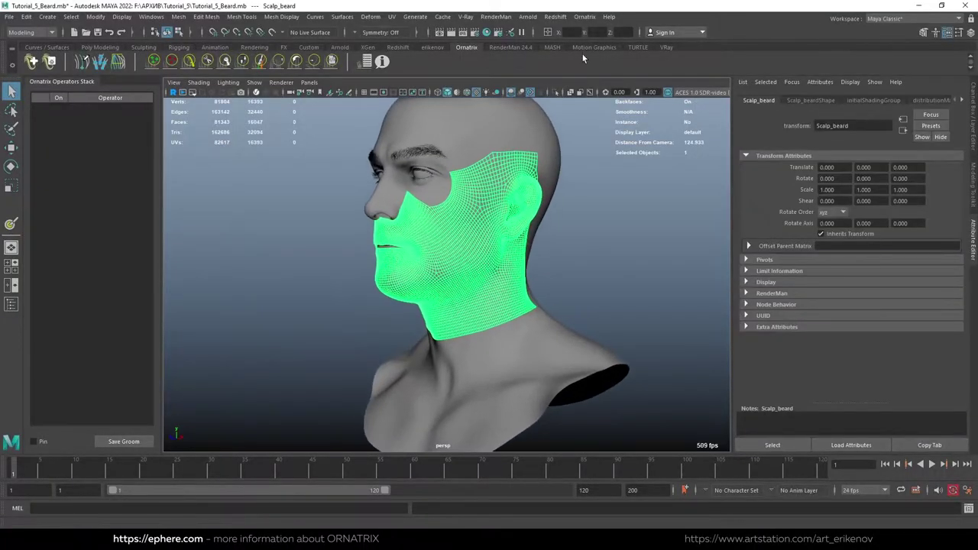
left_click(584, 16)
left_click(597, 34)
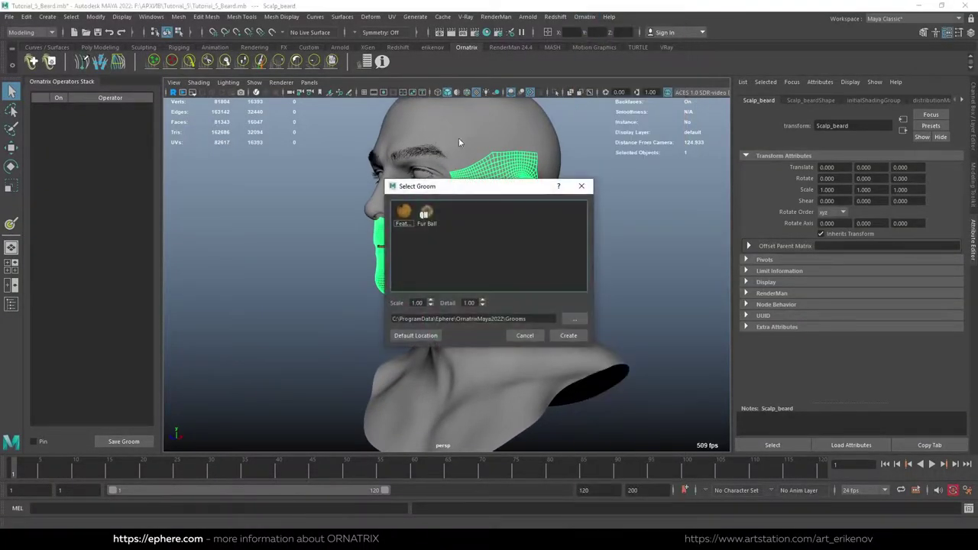
left_click(568, 335)
In the Outliner, rename FurBall1 to Beard, unparent it, and hide Scalp_beard.
left_click(151, 16)
left_click(165, 126)
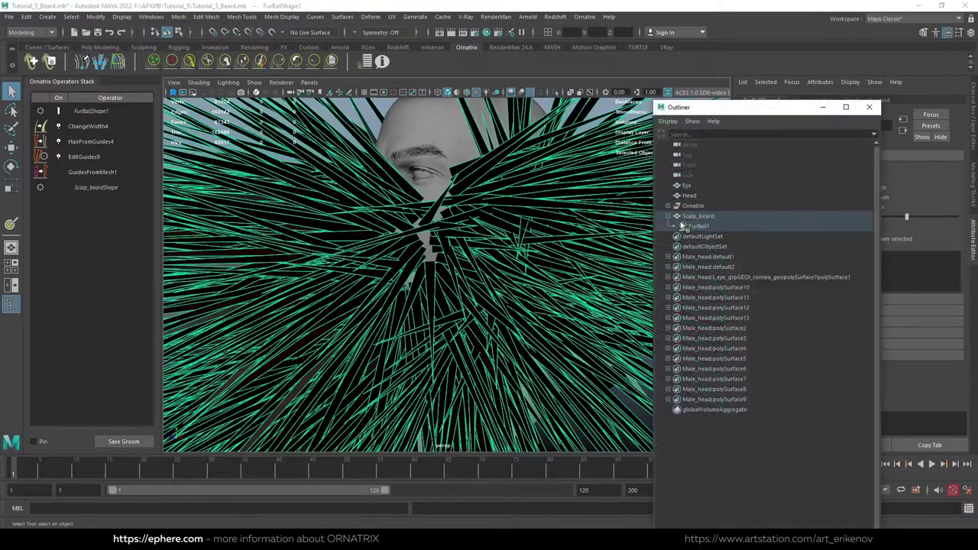
double_click(707, 227)
type("Beard")
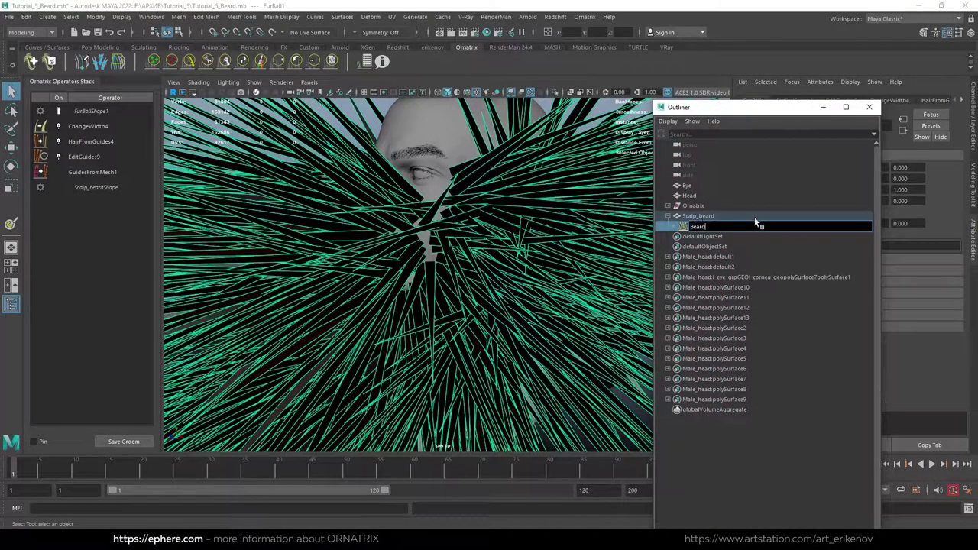
key("Return")
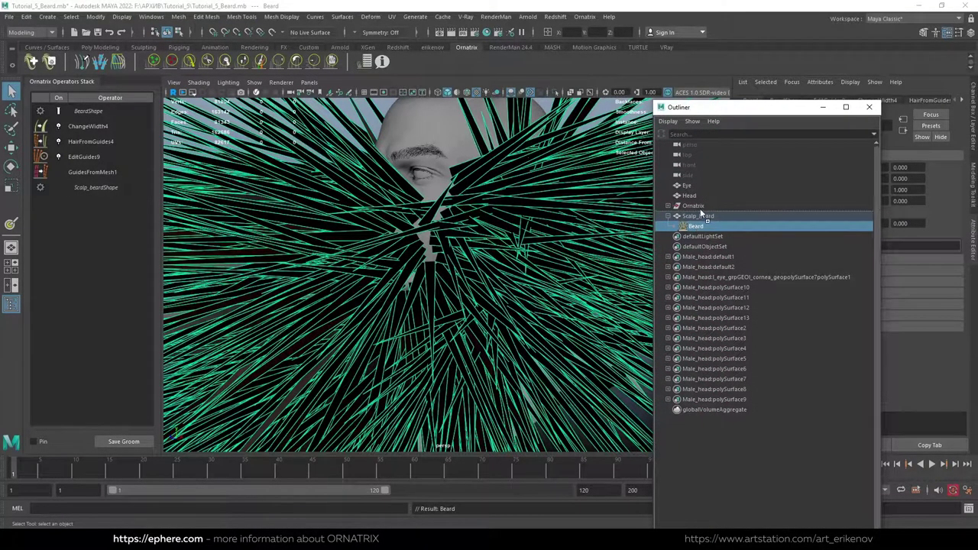
left_click_drag(702, 215, 703, 209)
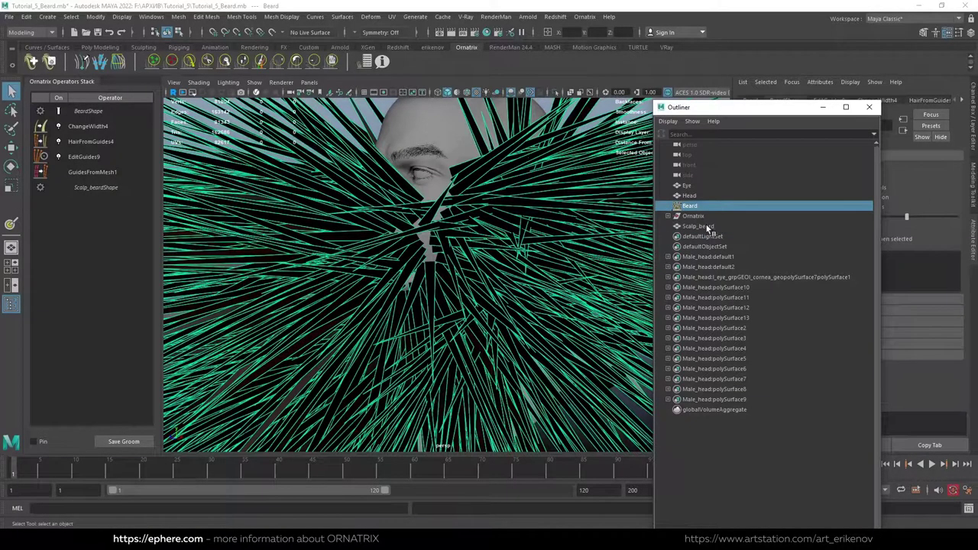
left_click(697, 226)
key("ctrl+h")
left_click(718, 205)
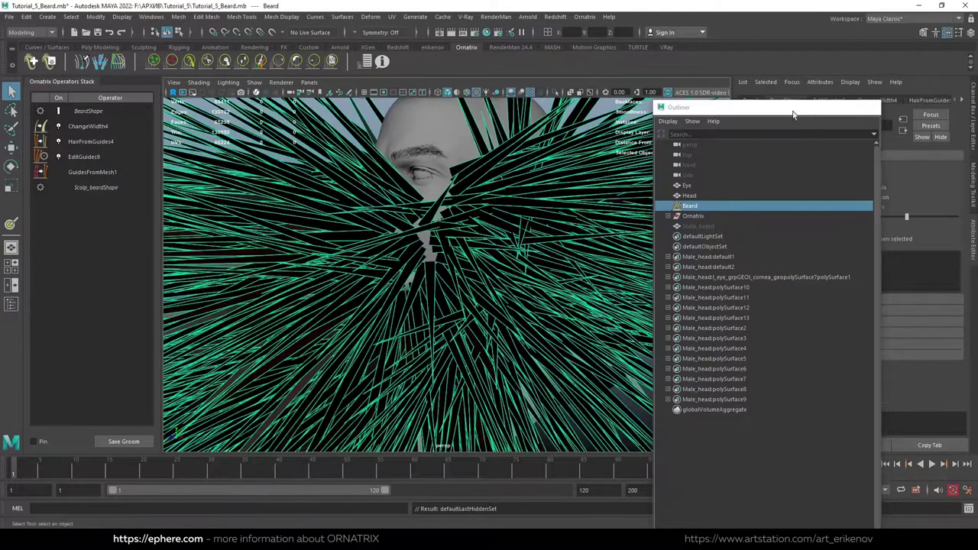
left_click(96, 172)
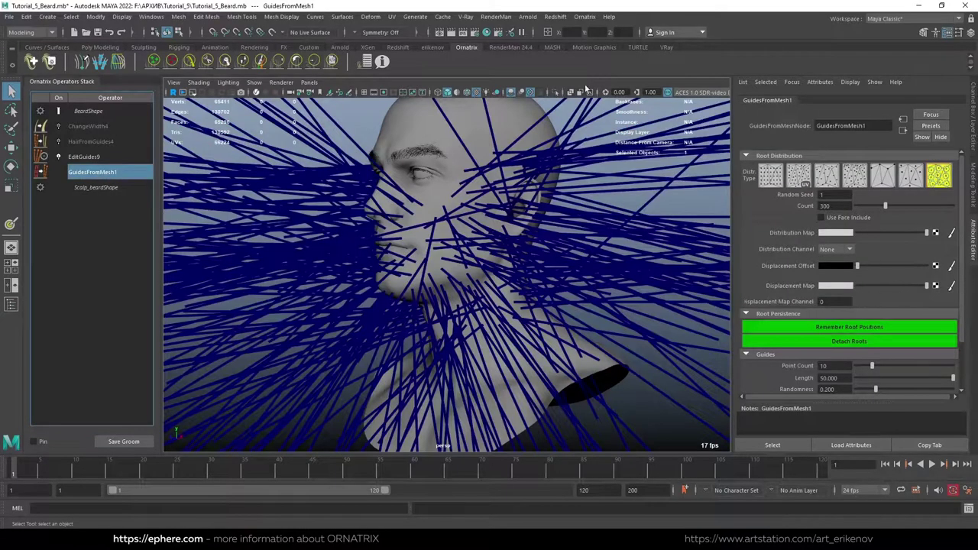
Bring the exported beard BaseColor PNG into the Hypershade node graph.
left_click(489, 33)
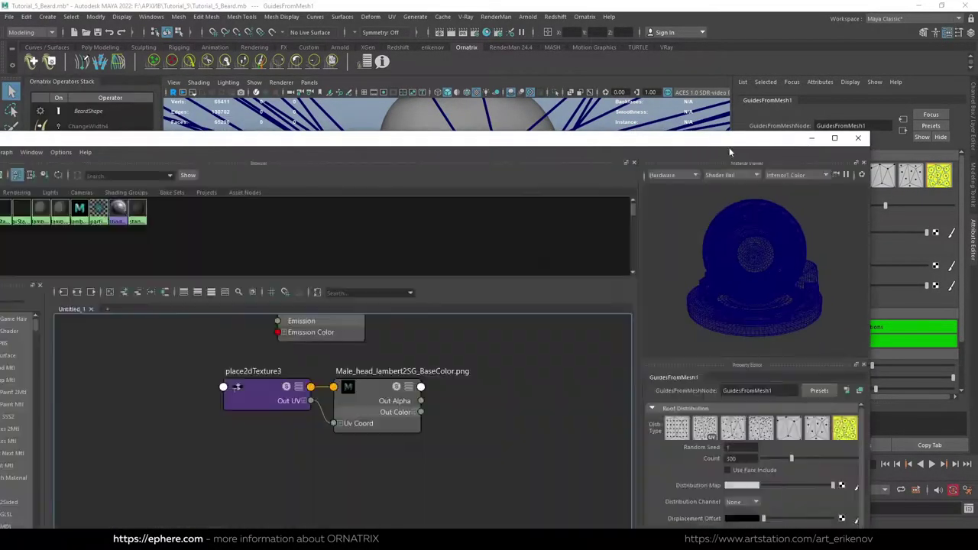
scroll(462, 336, "down", 3)
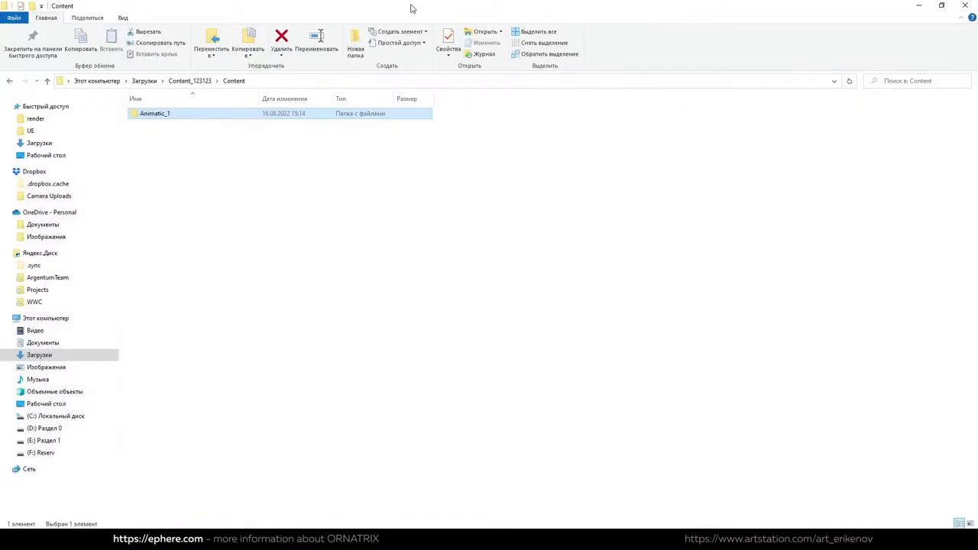
mouse_move(366, 6)
left_mouse_down()
mouse_move(360, 33)
mouse_move(2, 97)
left_mouse_up()
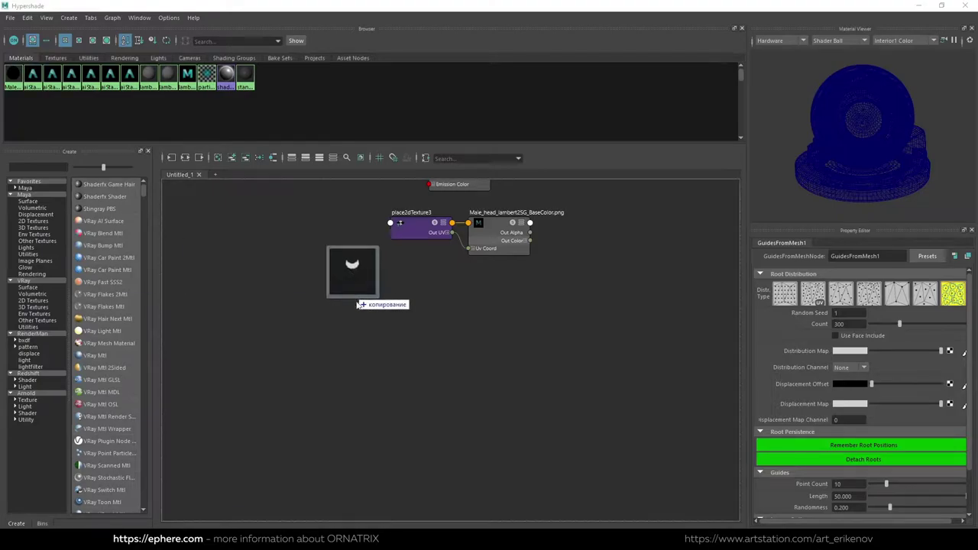
left_click_drag(2, 260, 329, 352)
left_click(918, 5)
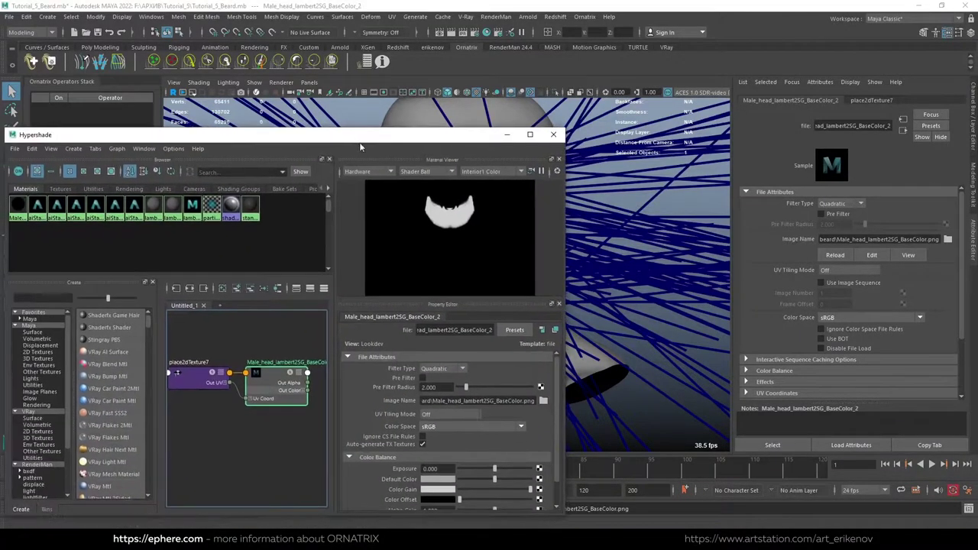
Connect the beard texture to GuidesFromMesh1's Distribution Map and set Length to 1.862.
left_click(620, 263)
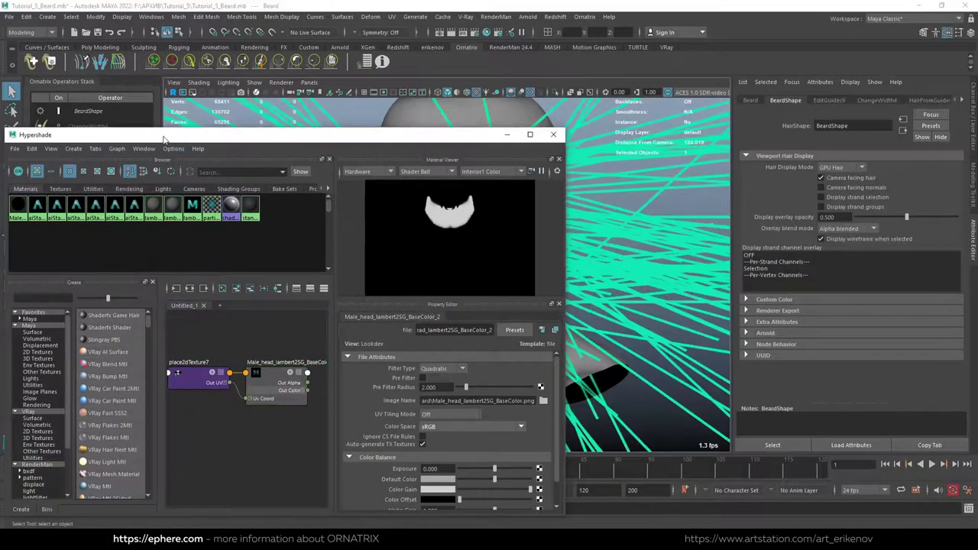
mouse_move(305, 131)
left_mouse_down()
mouse_move(411, 291)
mouse_move(347, 120)
left_mouse_up()
left_click(88, 171)
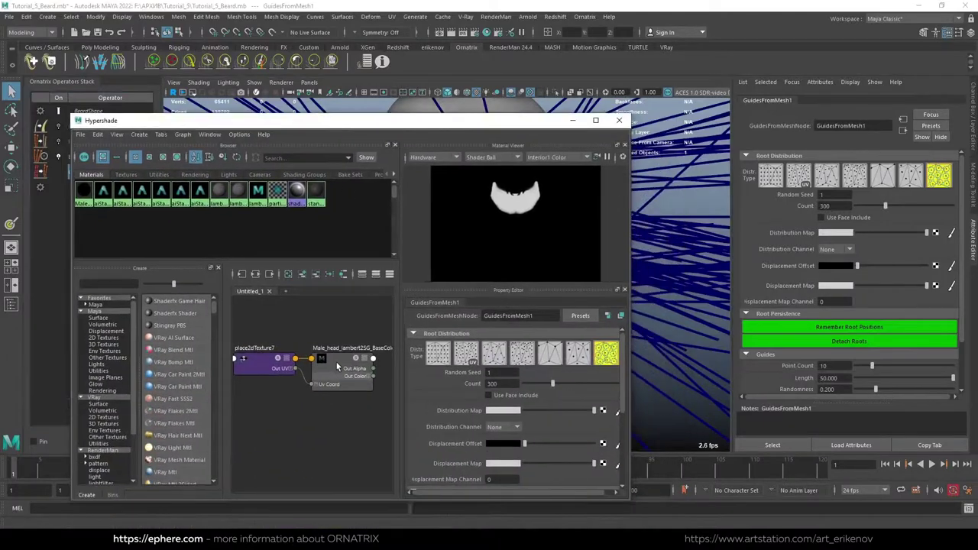
middle_click_drag(877, 241, 890, 231)
left_click_drag(516, 120, 531, 241)
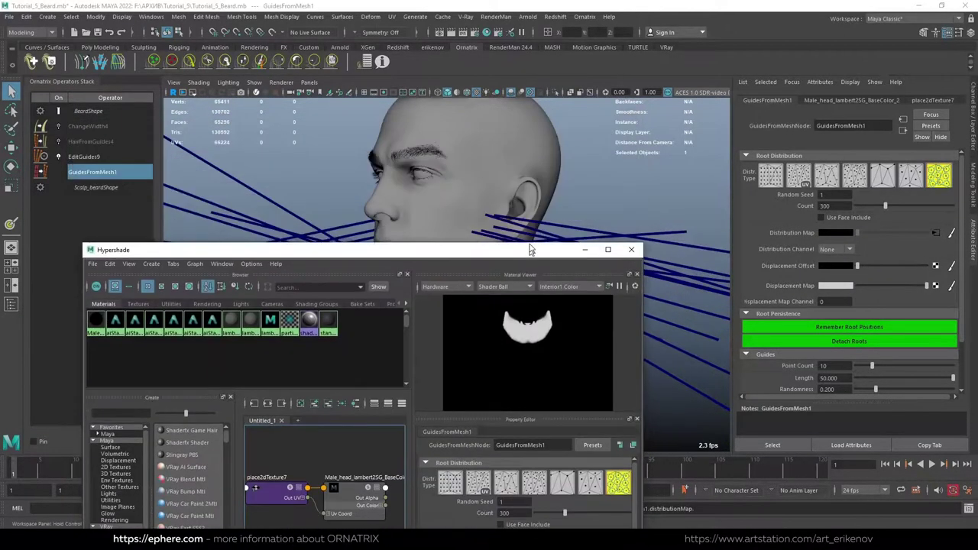
left_click(859, 381)
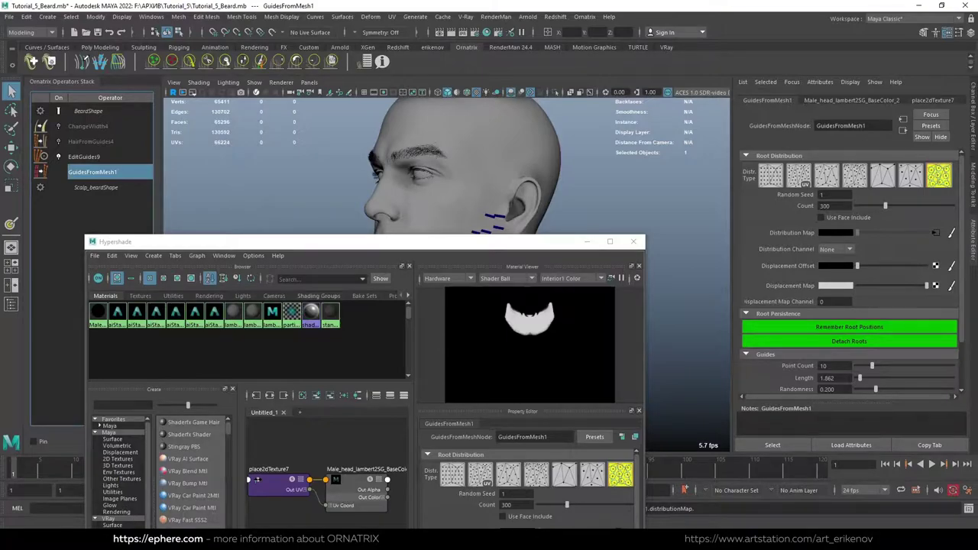
mouse_move(346, 241)
left_mouse_down()
mouse_move(548, 134)
mouse_move(550, 237)
left_mouse_up()
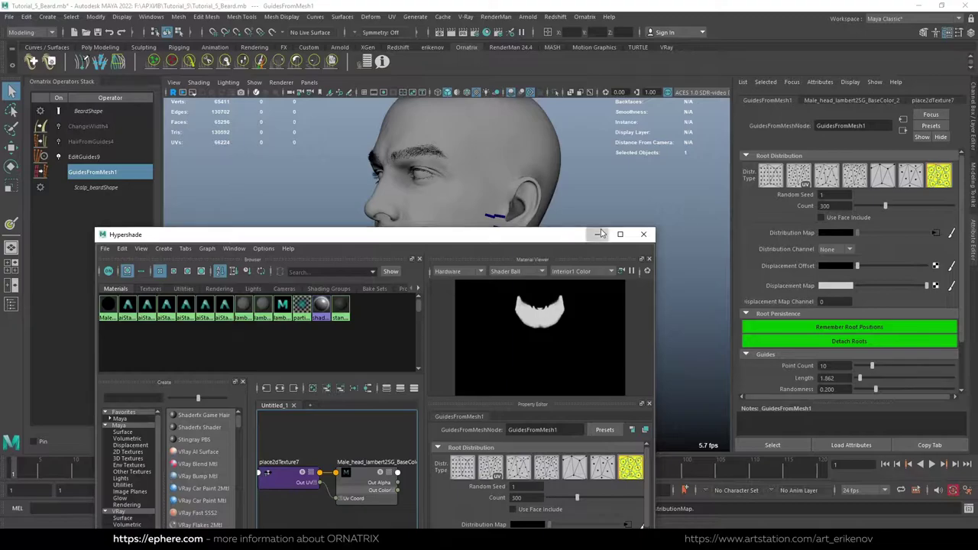
left_click(597, 234)
Raise the GuidesFromMesh beard guide count to 676.
left_click(906, 205)
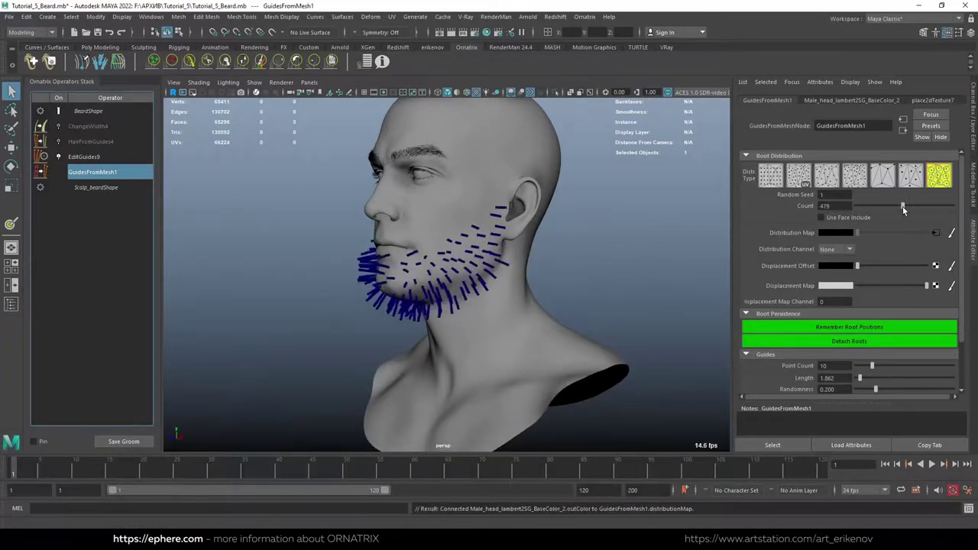
mouse_move(527, 328)
left_mouse_down("alt")
mouse_move(482, 329)
mouse_move(440, 261)
left_mouse_up("alt")
right_click_drag(440, 261, 505, 335, "alt")
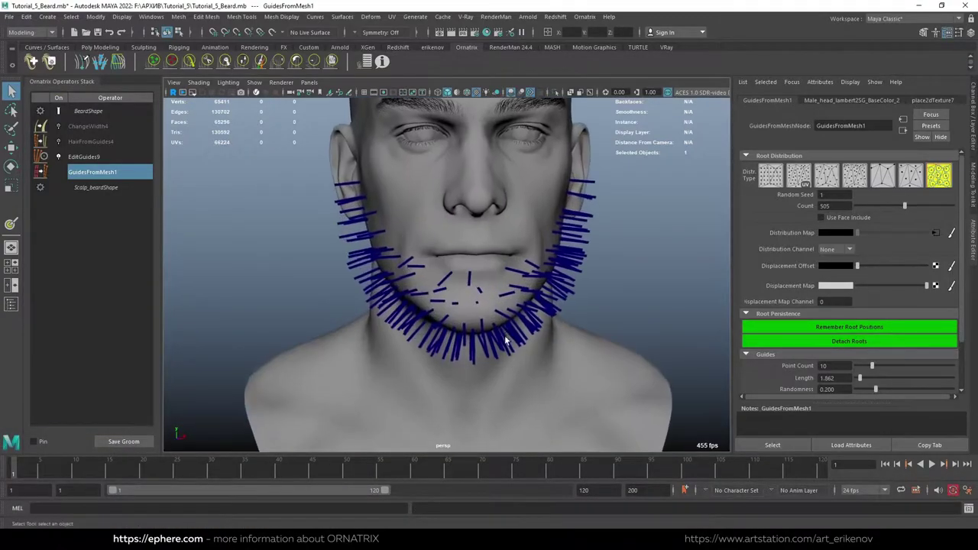
left_click_drag(504, 334, 534, 331, "alt")
left_click_drag(912, 208, 922, 207)
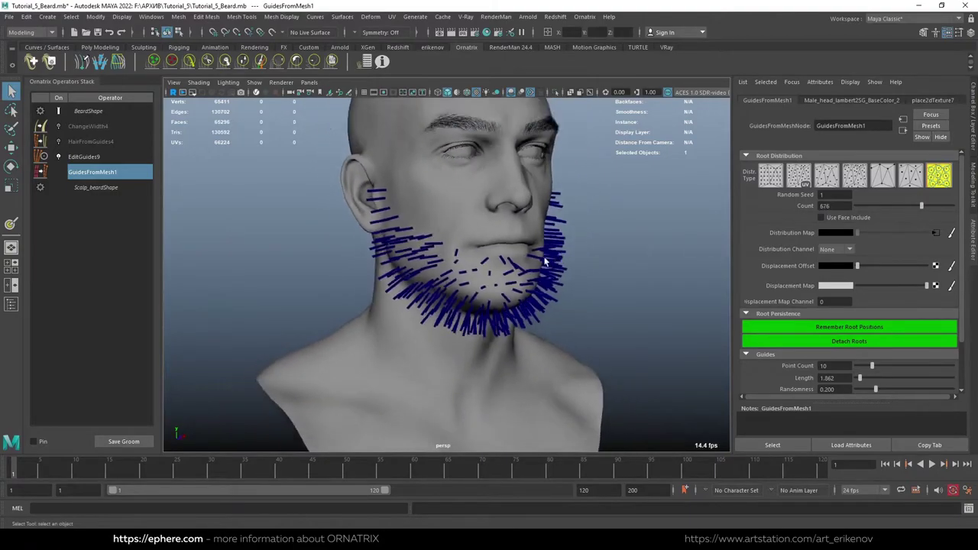
Set ChangeWidth4 Width to 0.1 and flatten its width ramp.
left_click(91, 142)
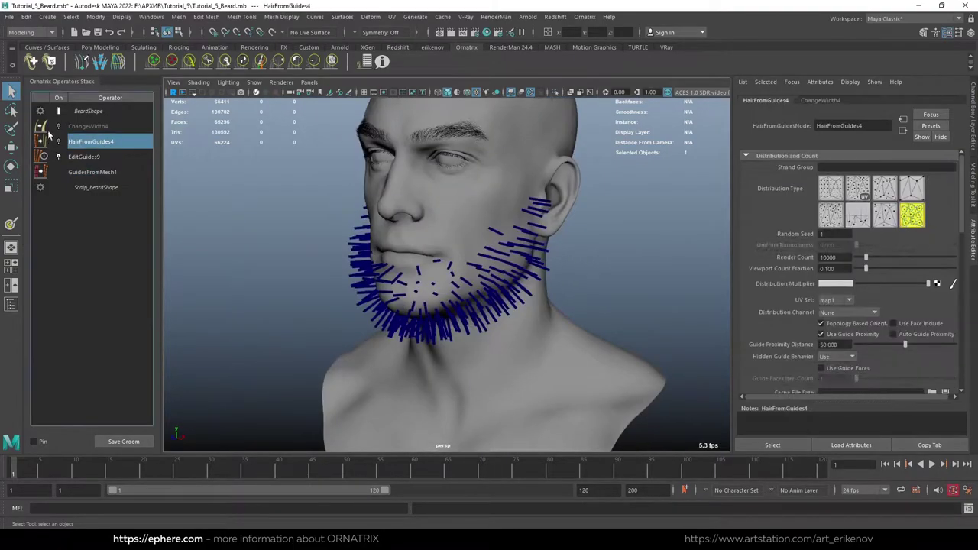
left_click(88, 126)
left_click(833, 201)
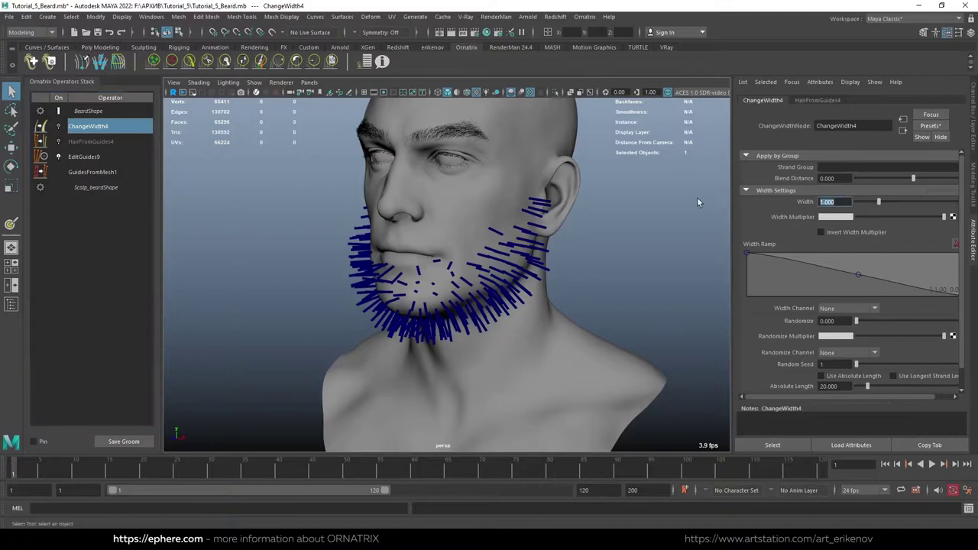
left_click_drag(748, 254, 748, 291)
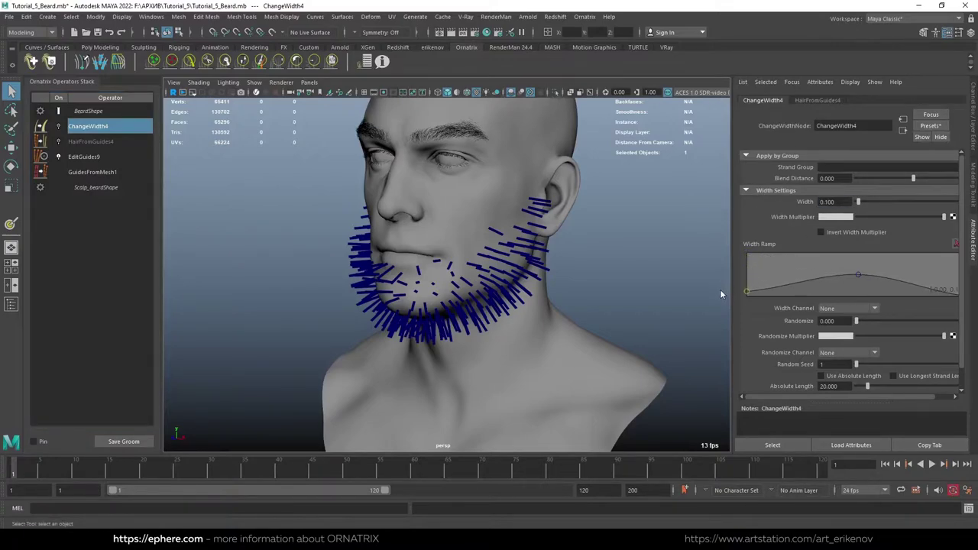
left_click_drag(858, 274, 784, 291)
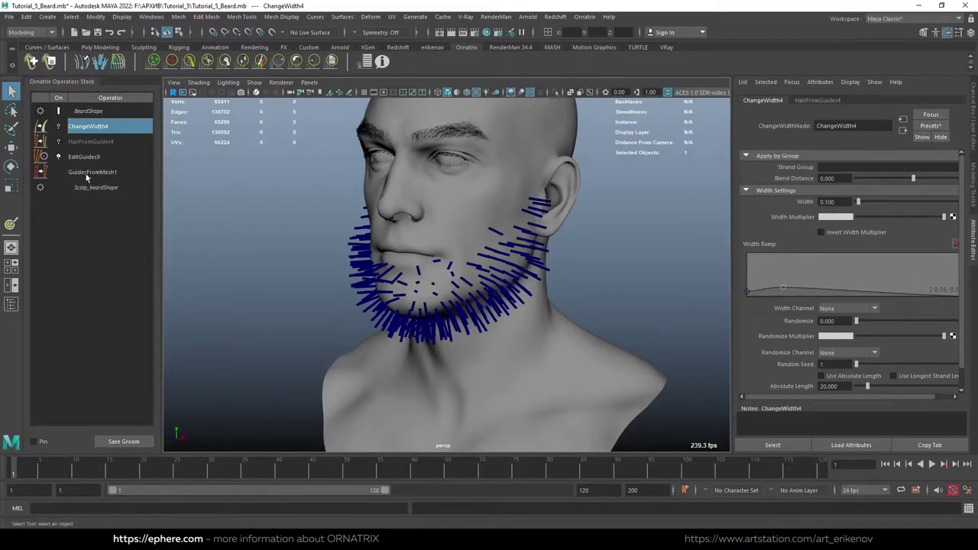
Set HairFromGuides4's Viewport Count Fraction to 1 to display all strands.
left_click(88, 142)
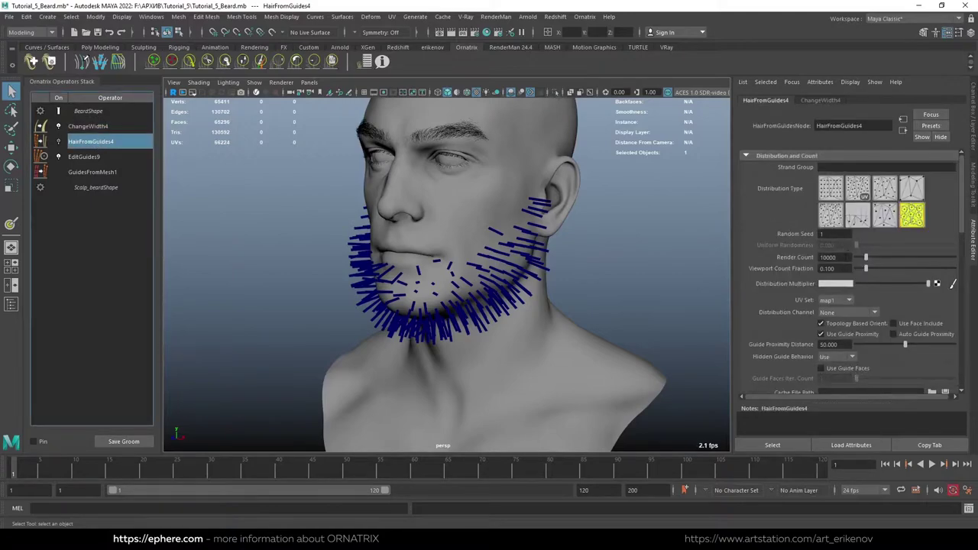
left_click(825, 258)
key("Tab")
type("1")
key("Return")
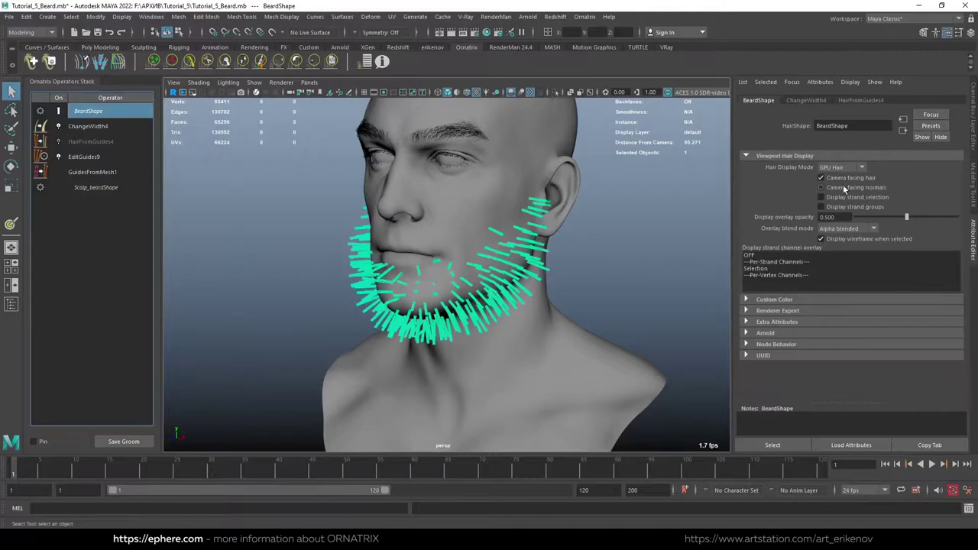
left_click(90, 142)
left_click(58, 142)
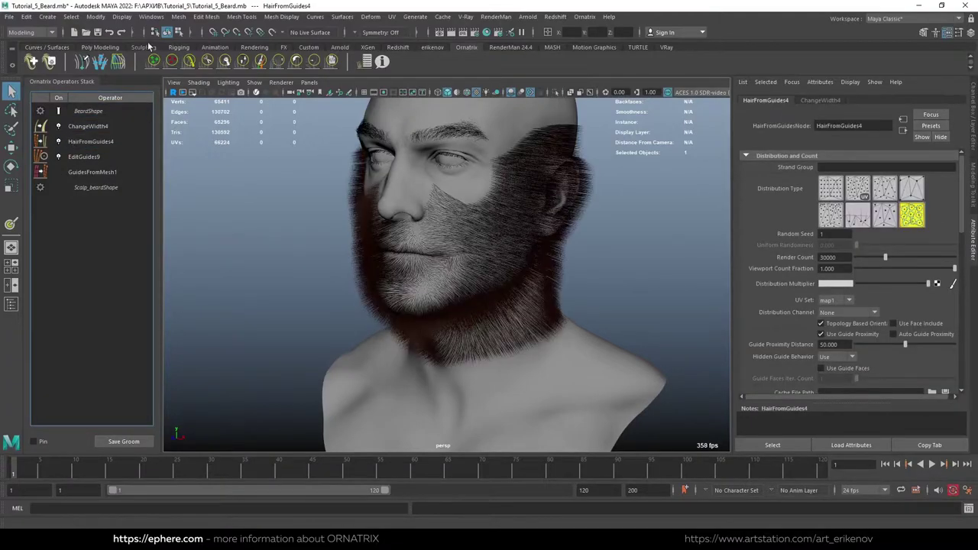
In Hypershade, connect the beard texture to HairFromGuides4's Distribution Multiplier.
left_click(152, 16)
left_click(167, 126)
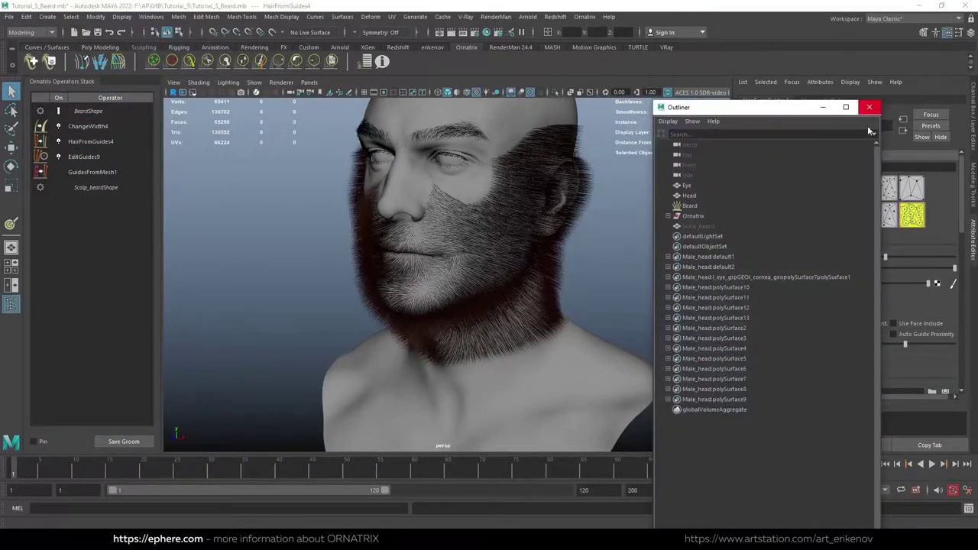
left_click(869, 107)
left_click(475, 32)
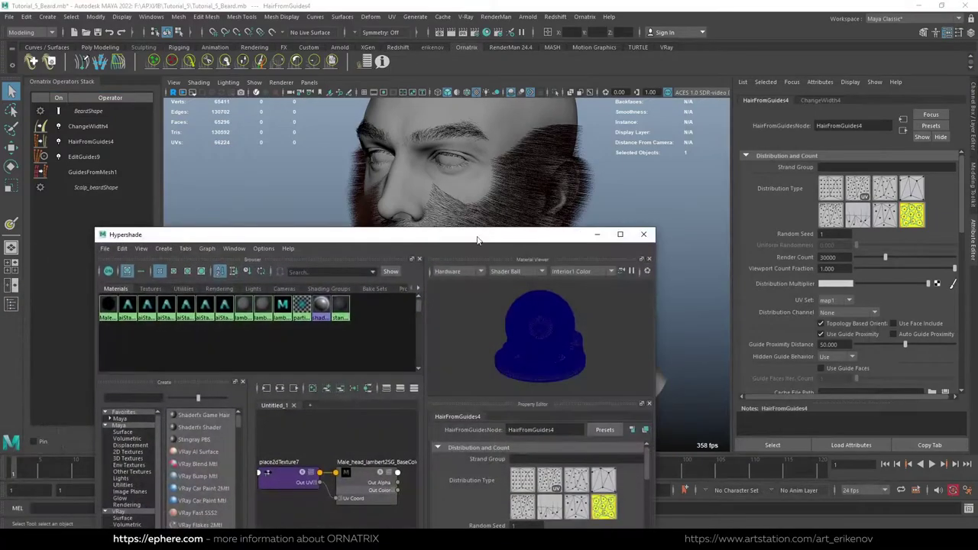
left_click_drag(477, 239, 154, 172)
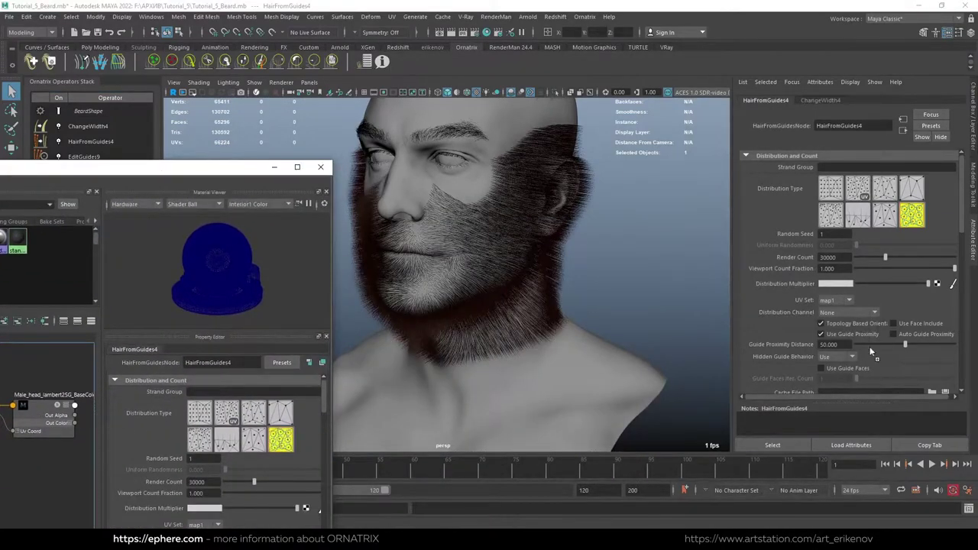
middle_click_drag(50, 414, 885, 287)
mouse_move(428, 253)
left_mouse_down("alt")
mouse_move(463, 251)
mouse_move(546, 277)
left_mouse_up("alt")
left_click(84, 156)
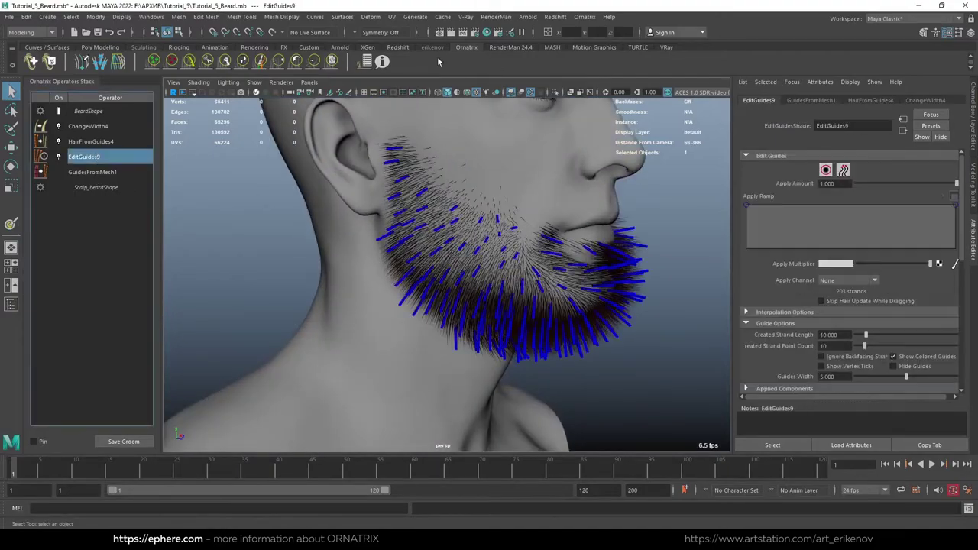
Add a Surface Comb operator to the beard with a Slope Ramp that rises steeply, then flattens.
left_click(585, 16)
left_click(619, 238)
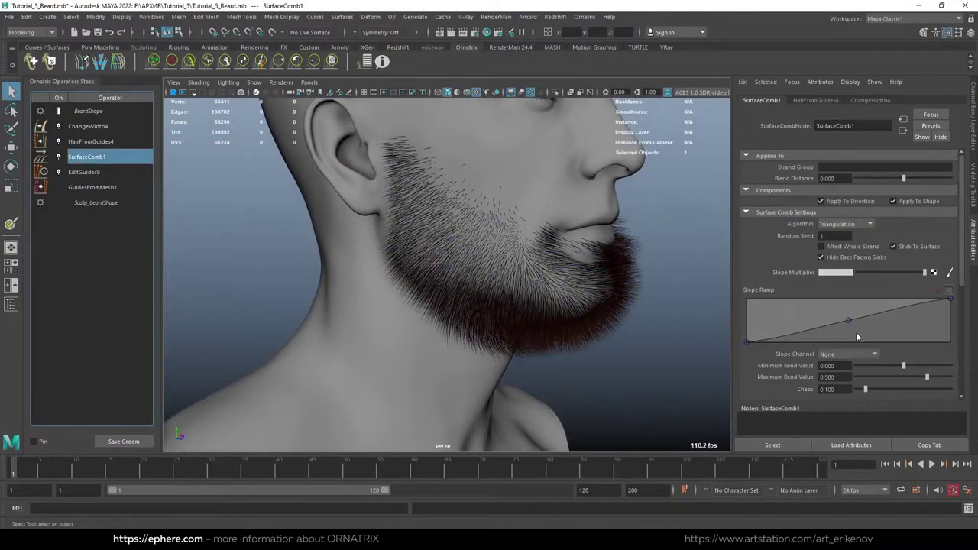
left_click_drag(848, 320, 774, 309)
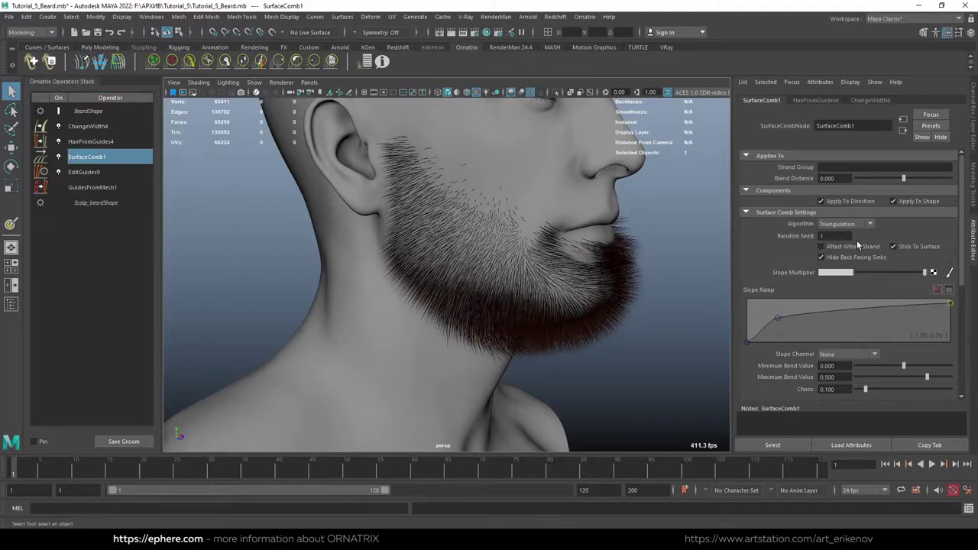
Place comb sinks down the side of the face, from near the ear across cheek, jaw and lower beard.
left_click_drag(431, 188, 481, 191, "alt")
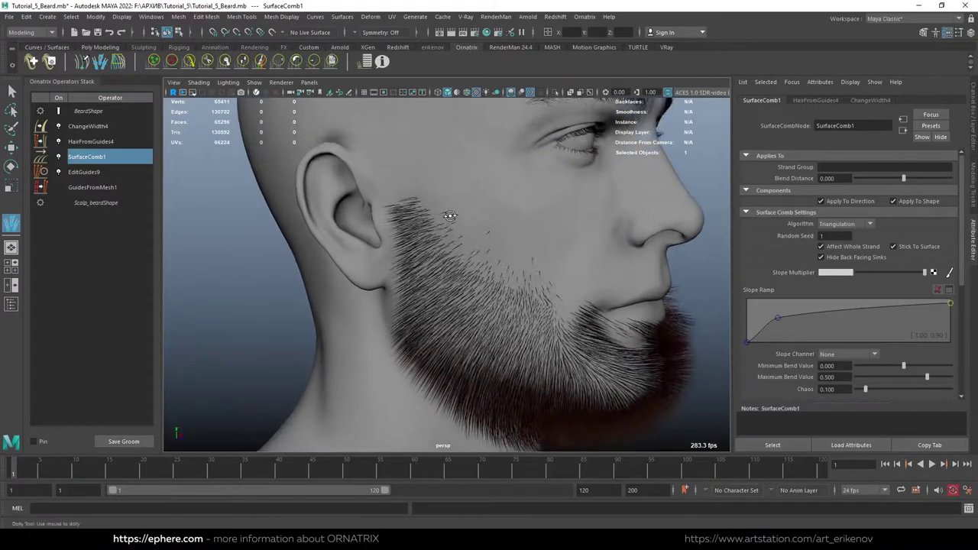
left_click(425, 191)
double_click(11, 222)
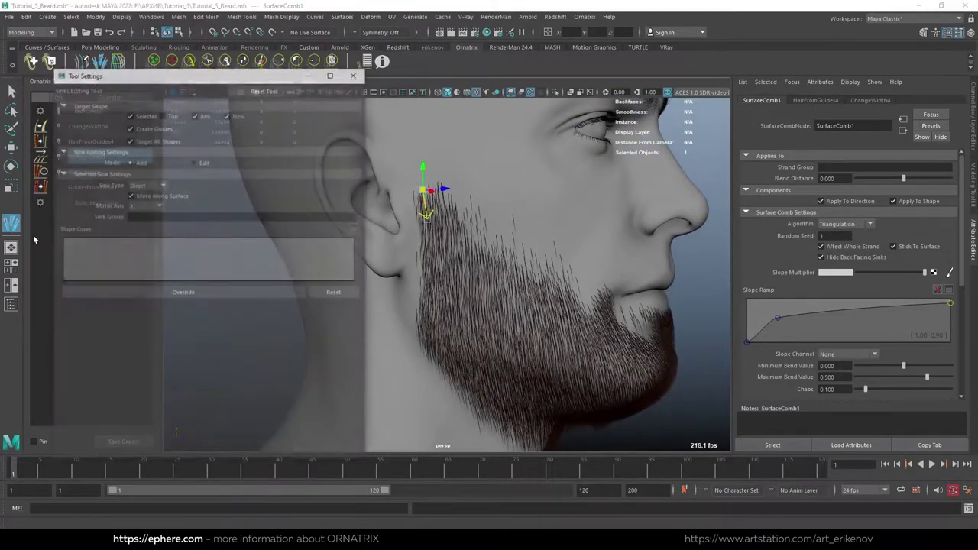
left_click(309, 77)
left_click(465, 223)
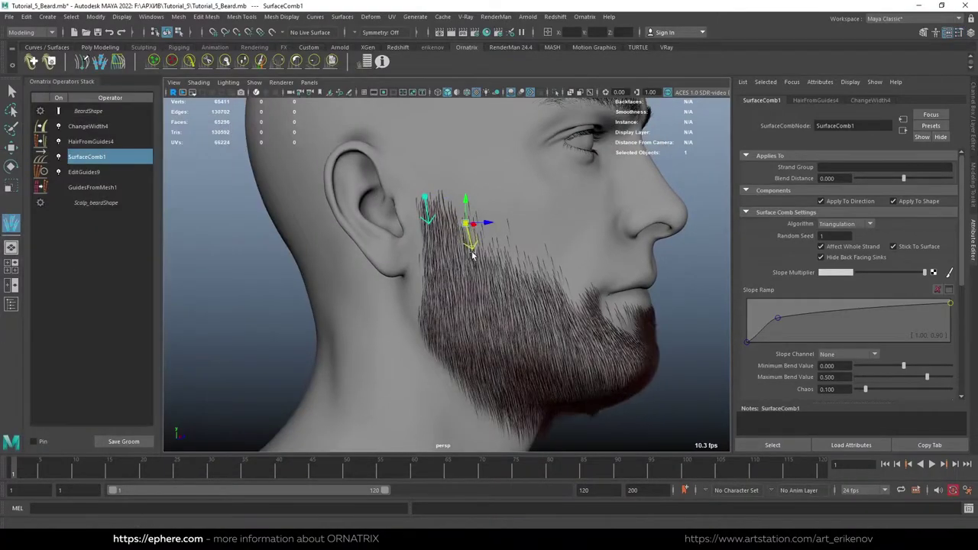
left_click(58, 142)
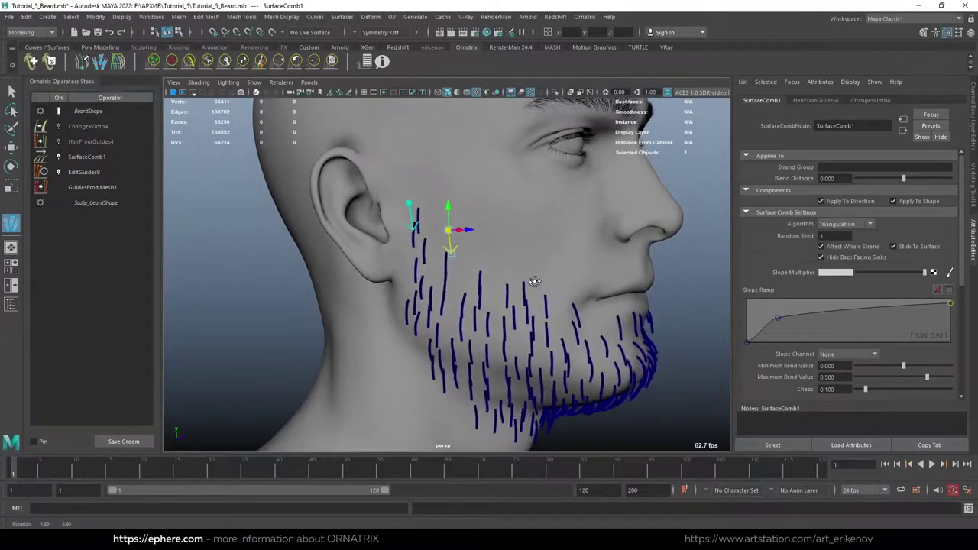
left_click(511, 275)
left_click(569, 302)
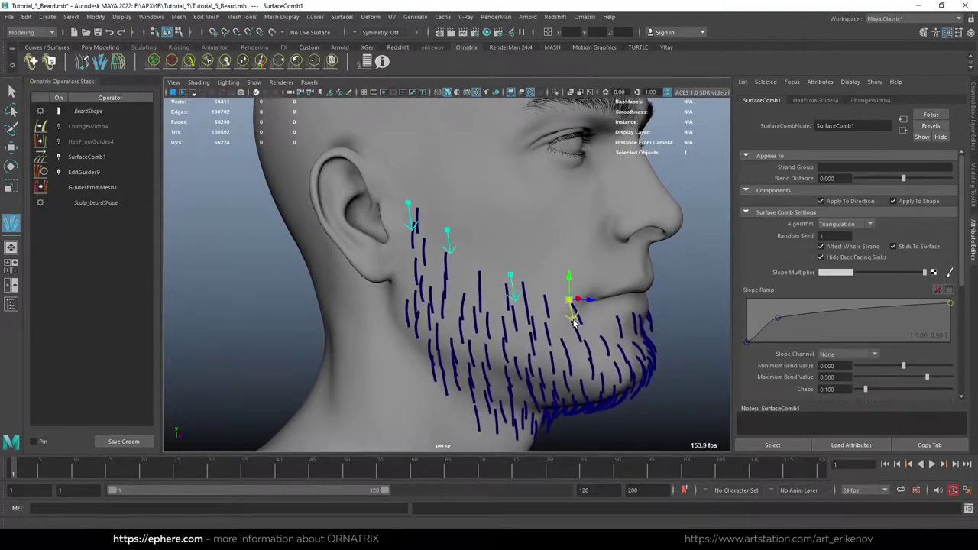
left_click(421, 251)
left_click(426, 303)
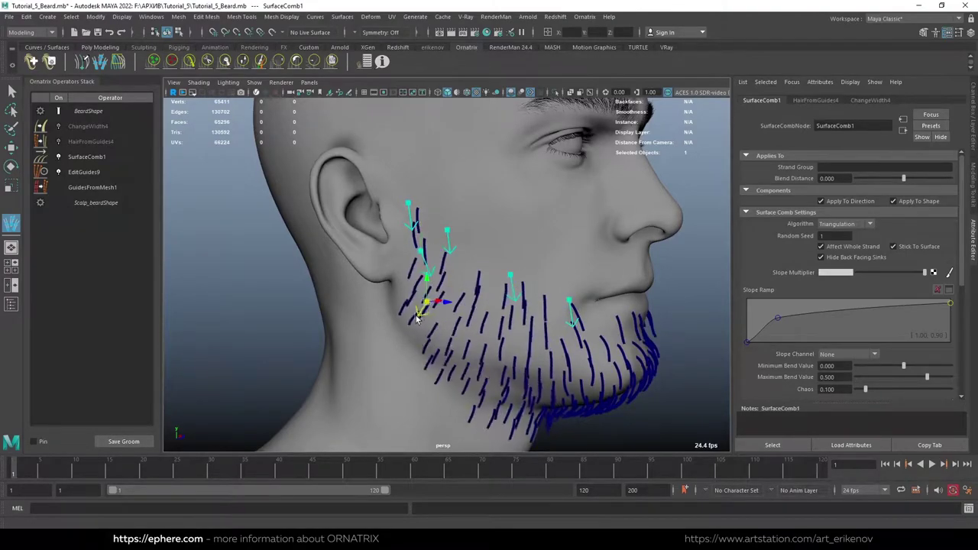
left_click(437, 337)
left_click(522, 357)
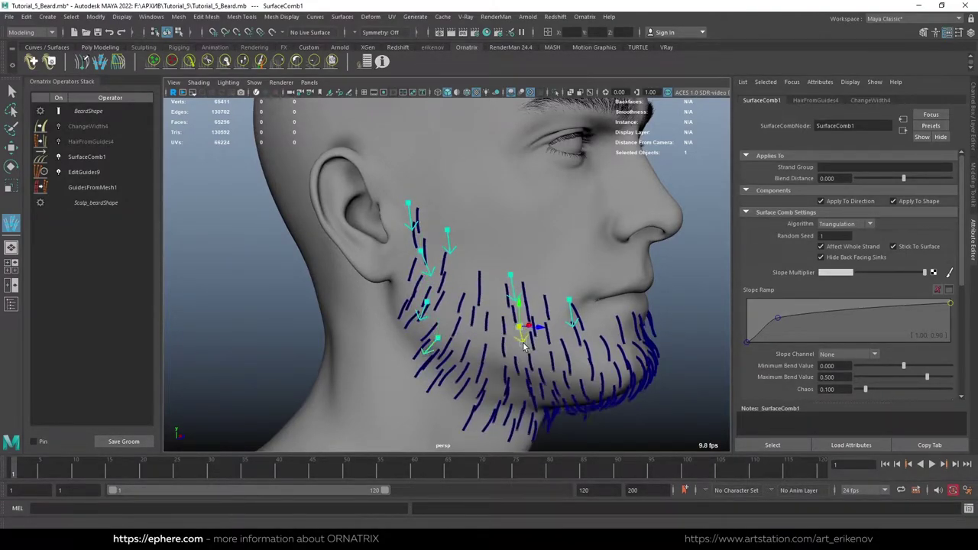
left_click(497, 390)
Add sinks at the chin, across the lower chin, and underneath the chin and jaw.
mouse_move(497, 390)
left_mouse_down("alt")
mouse_move(479, 304)
mouse_move(489, 220)
left_mouse_up("alt")
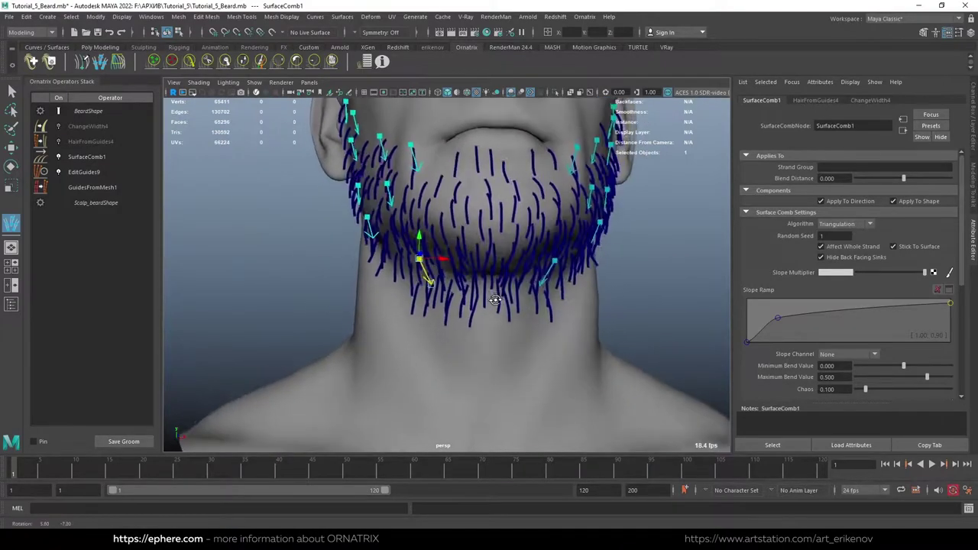
left_click(489, 219)
left_click(489, 260)
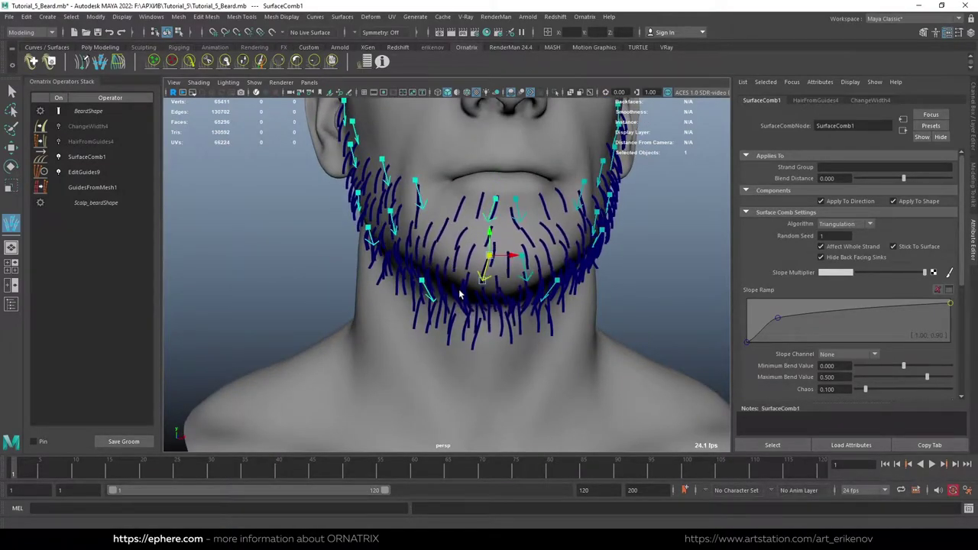
left_click(460, 276)
left_click_drag(460, 277, 486, 275, "alt")
left_click(486, 273)
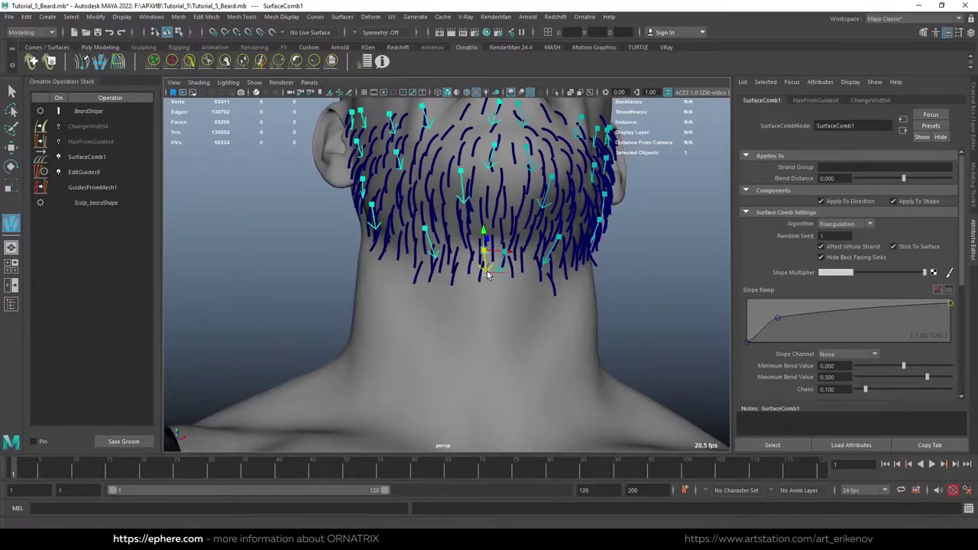
left_click(520, 269)
left_click(461, 274)
left_click(405, 254)
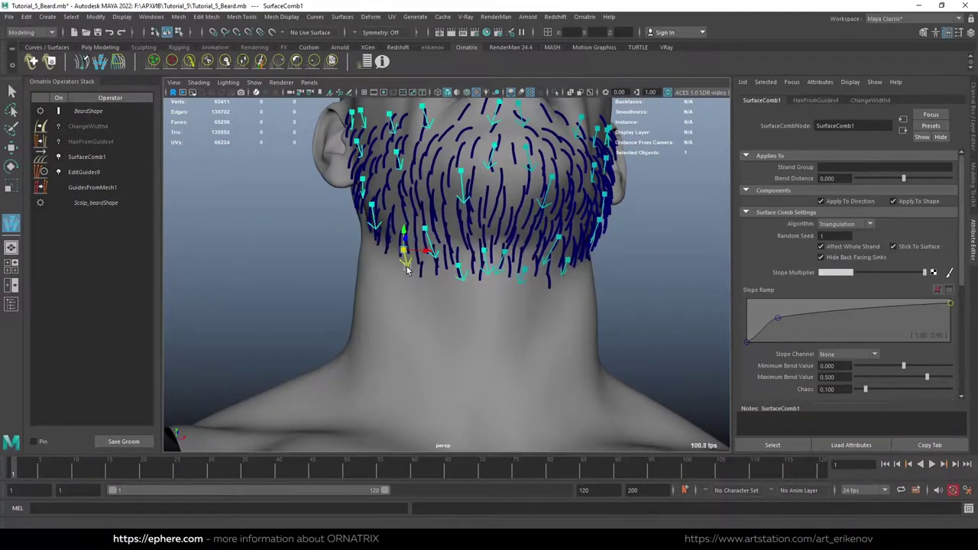
left_click_drag(405, 253, 490, 252, "alt")
Lower the end point of SurfaceComb1's Slope Ramp and add a control point to it.
left_click(11, 91)
left_click(90, 142)
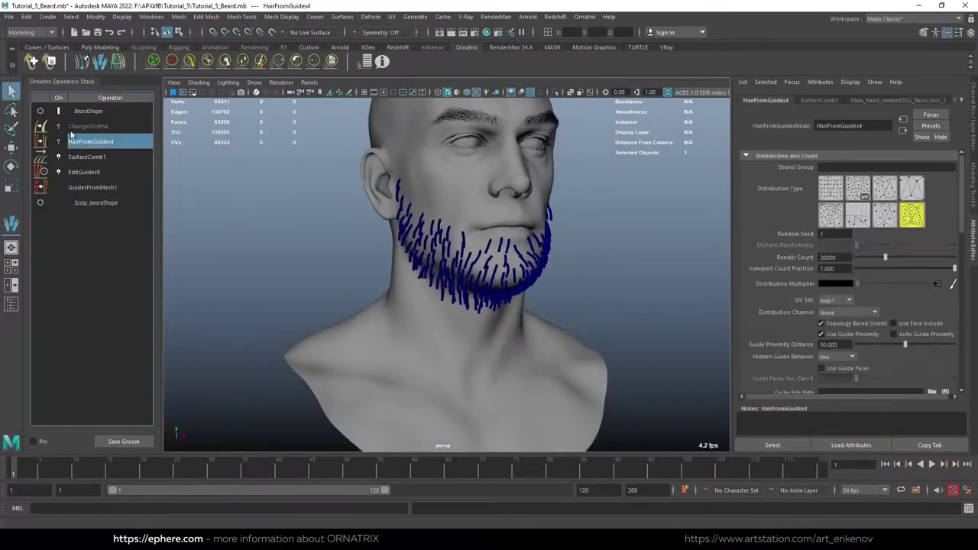
scroll(443, 283, "up", 5)
mouse_move(443, 283)
left_mouse_down("alt")
mouse_move(426, 312)
mouse_move(459, 328)
left_mouse_up("alt")
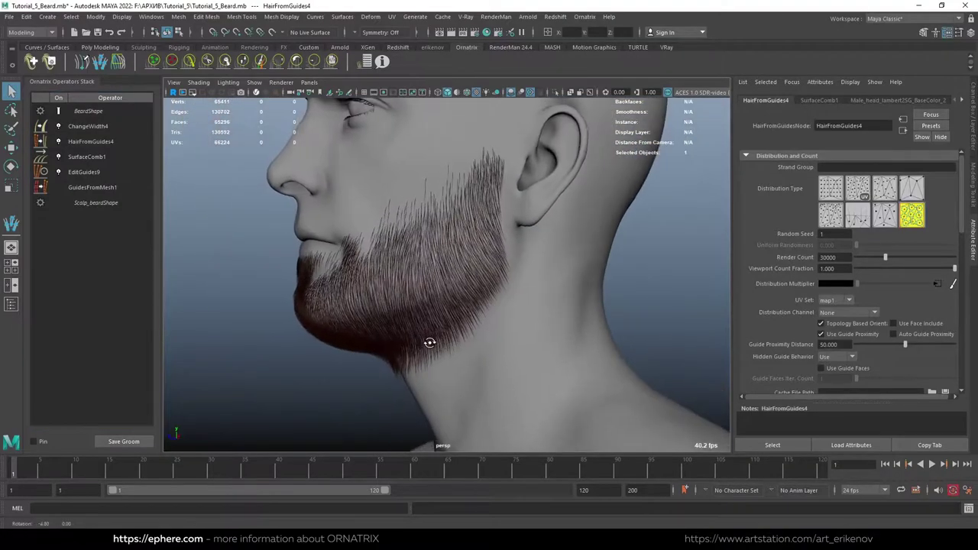
left_click(86, 157)
left_click_drag(950, 303, 955, 315)
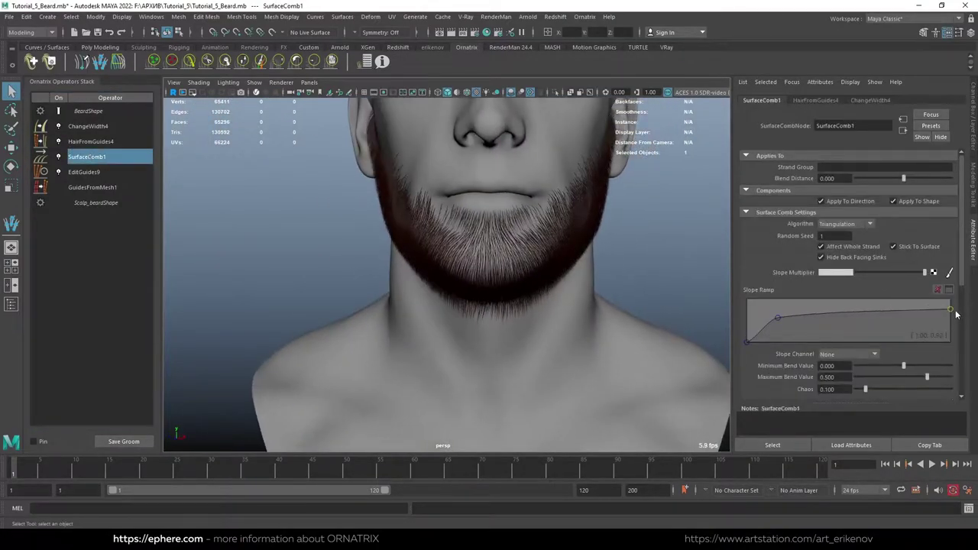
left_click(884, 309)
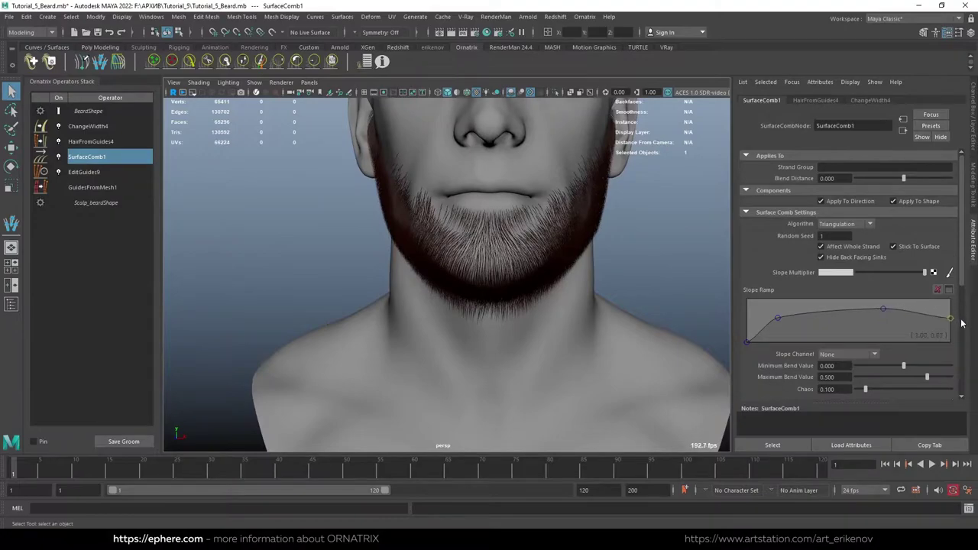
In Hypershade, connect the head texture node to ChangeWidth4's Width Multiplier.
left_click_drag(562, 252, 524, 339, "alt")
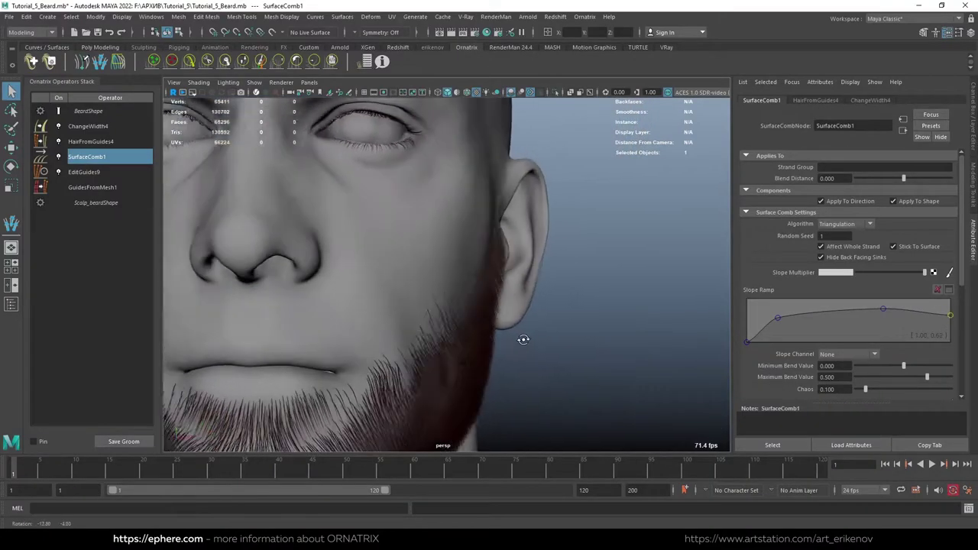
mouse_move(524, 338)
right_mouse_down("alt")
mouse_move(479, 344)
mouse_move(454, 294)
right_mouse_up("alt")
mouse_move(454, 295)
left_mouse_down("alt")
mouse_move(466, 290)
mouse_move(374, 283)
mouse_move(336, 252)
left_mouse_up("alt")
left_click(90, 142)
right_click_drag(336, 252, 273, 200, "alt")
left_click(88, 129)
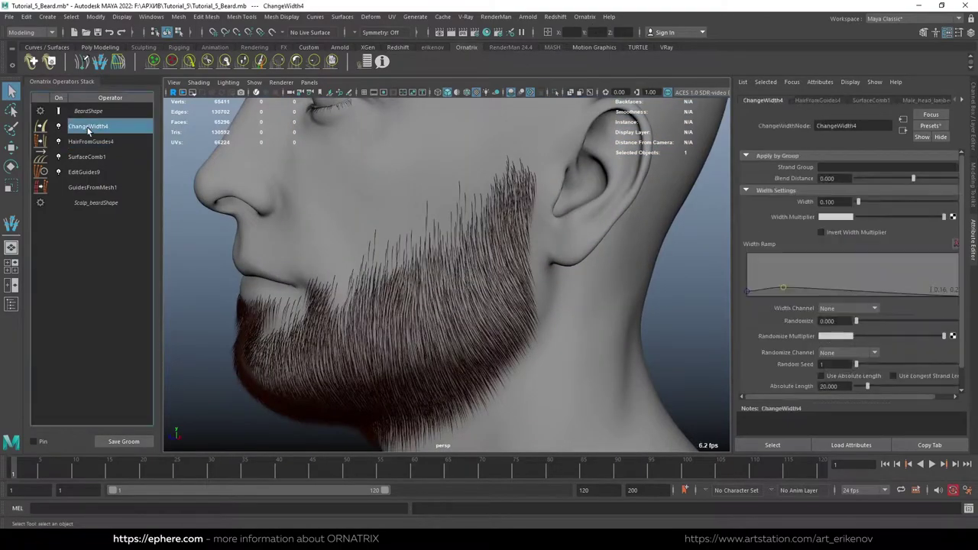
left_click(486, 34)
middle_click_drag(20, 405, 841, 218)
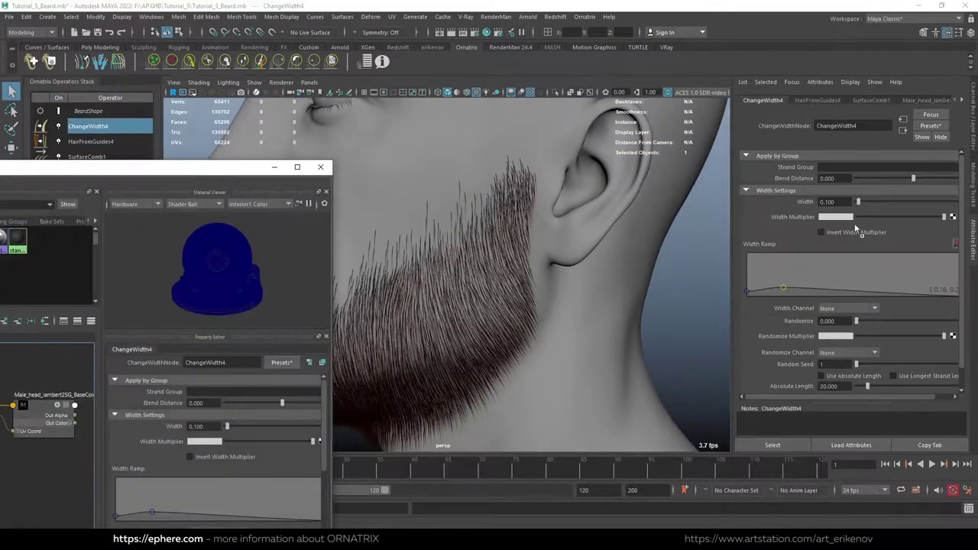
left_click(274, 166)
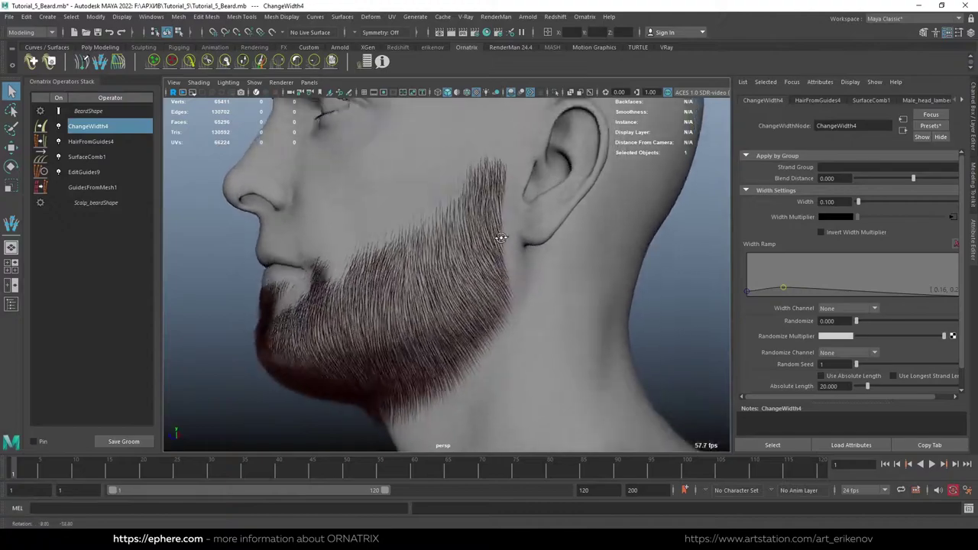
left_click_drag(506, 237, 428, 252, "alt")
left_click(150, 144)
left_click(585, 16)
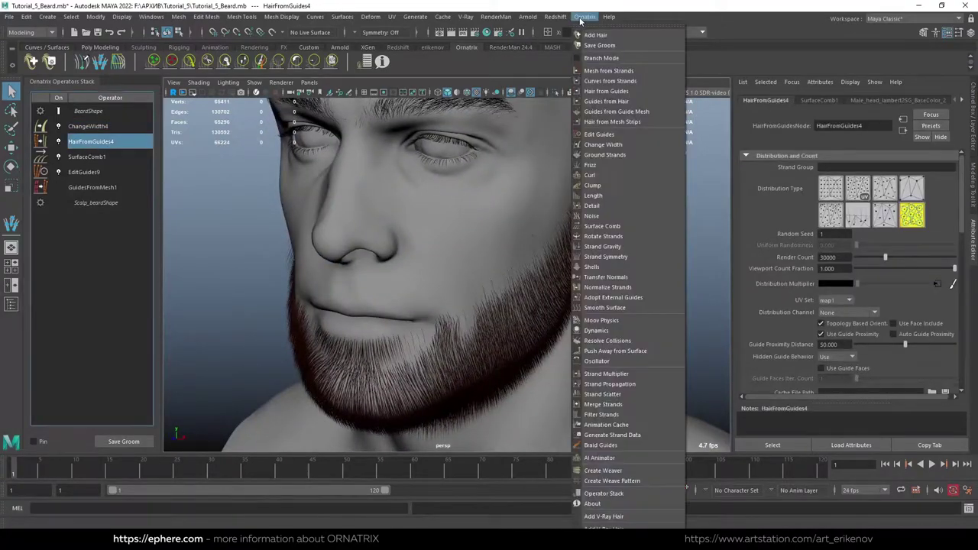
Add a Clump operator with Preserve Strand Length on, lower its Amount Ramp end, and regenerate clumps.
left_click(604, 185)
left_click(853, 309)
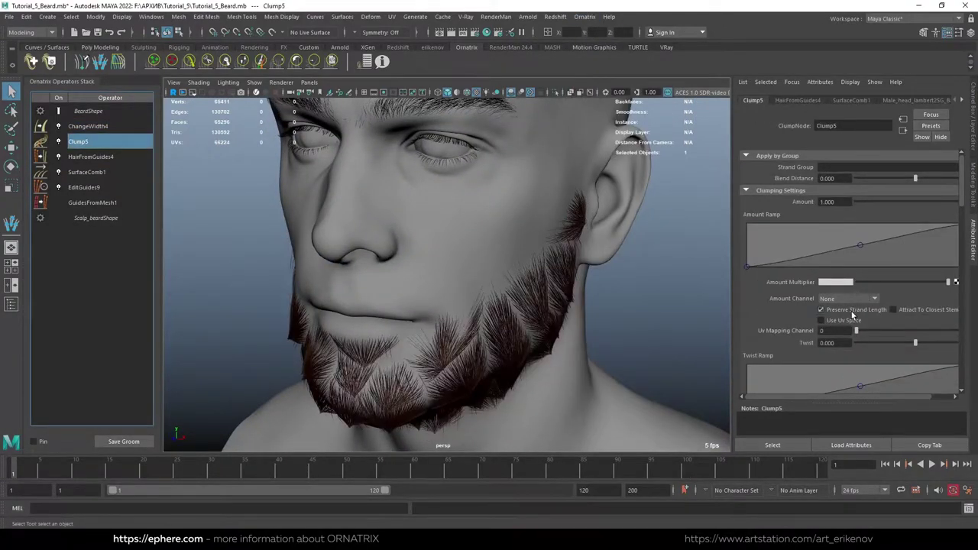
left_click_drag(811, 396, 894, 282)
left_click_drag(947, 227, 973, 246)
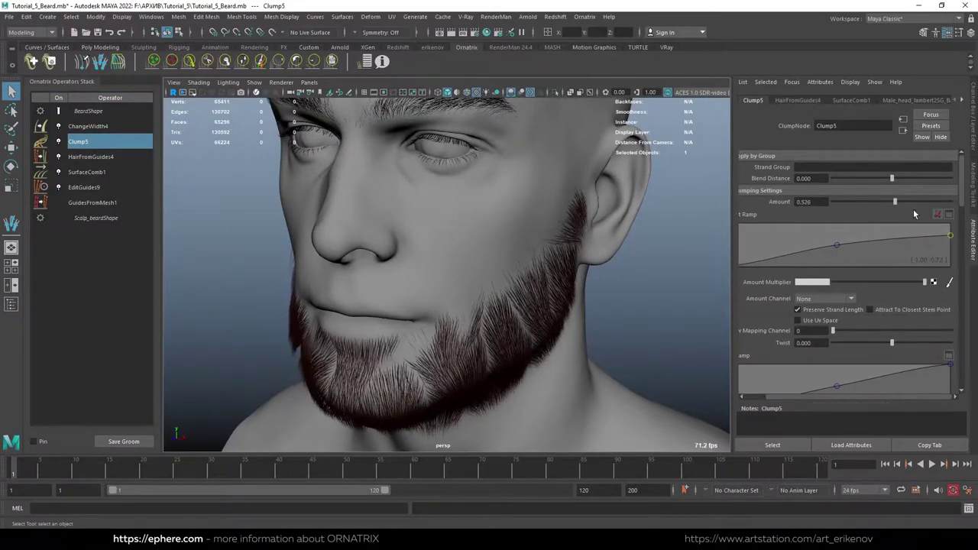
left_click_drag(961, 179, 964, 281)
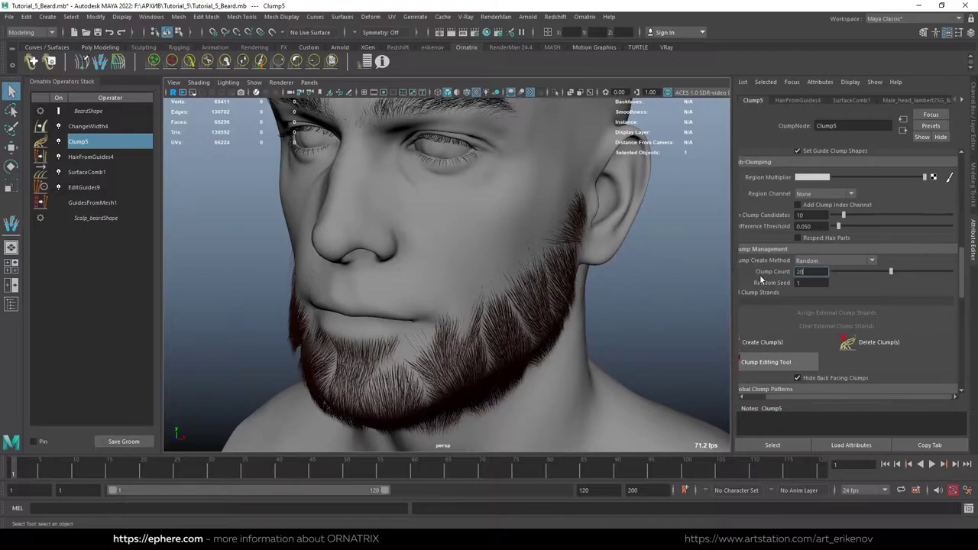
type("00")
left_click(768, 343)
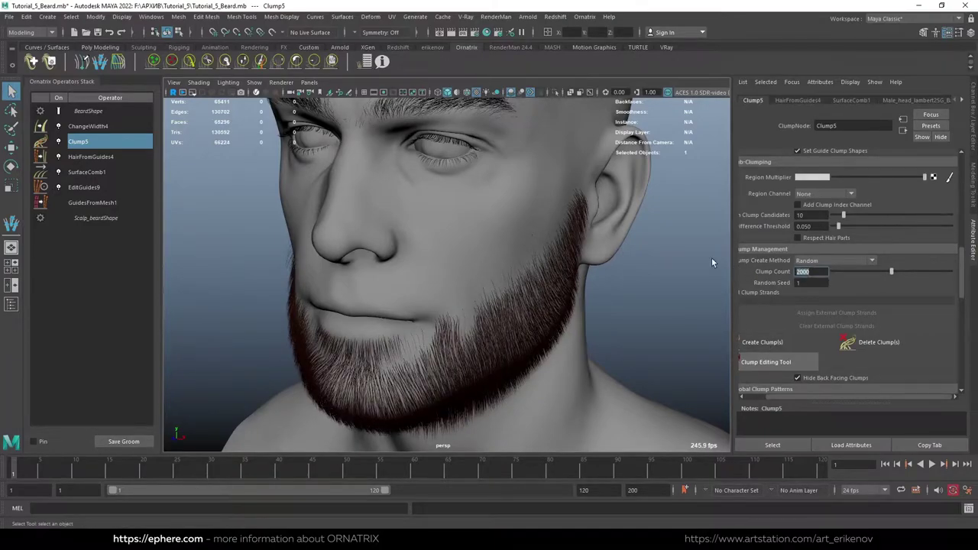
Set the clump count to 1200, reshape the amount curve, and lower the clumping amount to 0.683.
type("1200")
key("Return")
left_click_drag(656, 316, 502, 328, "alt")
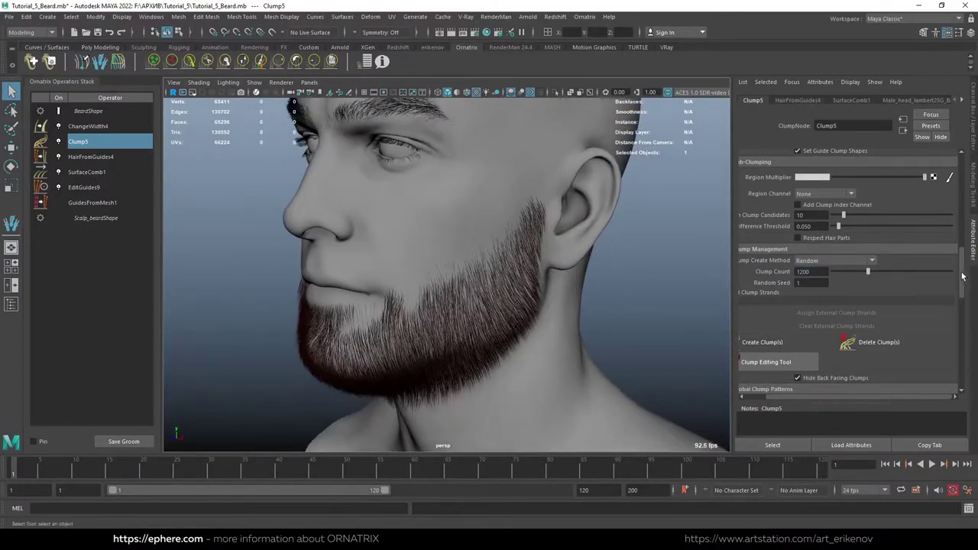
left_click_drag(963, 277, 963, 180)
left_click_drag(833, 239, 823, 242)
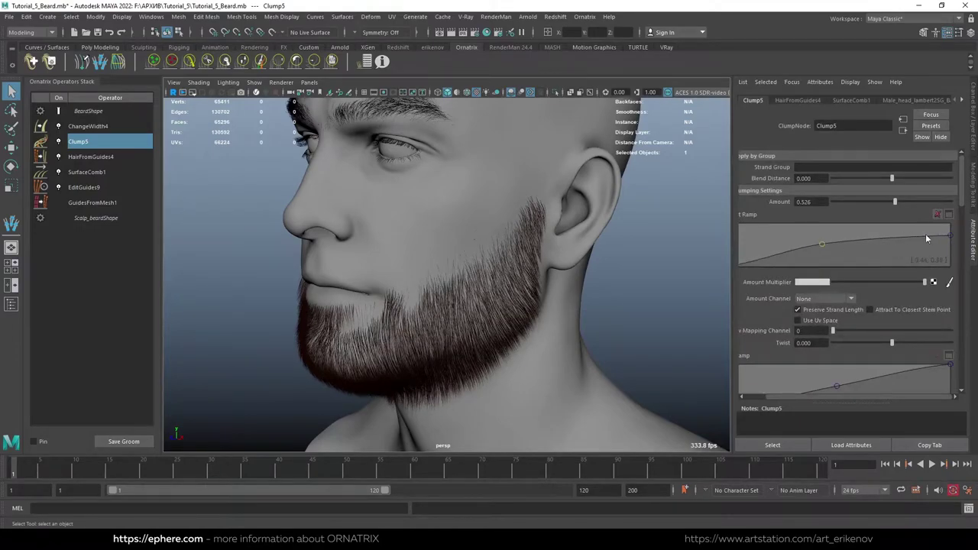
mouse_move(950, 235)
left_mouse_down()
mouse_move(952, 227)
mouse_move(911, 204)
left_mouse_up()
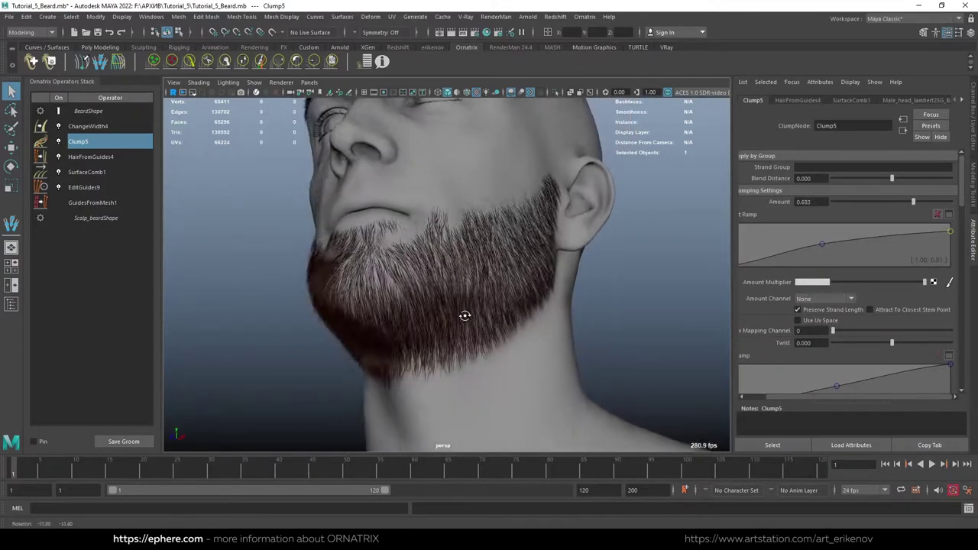
mouse_move(465, 316)
left_mouse_down("alt")
mouse_move(572, 271)
mouse_move(448, 338)
mouse_move(483, 349)
left_mouse_up("alt")
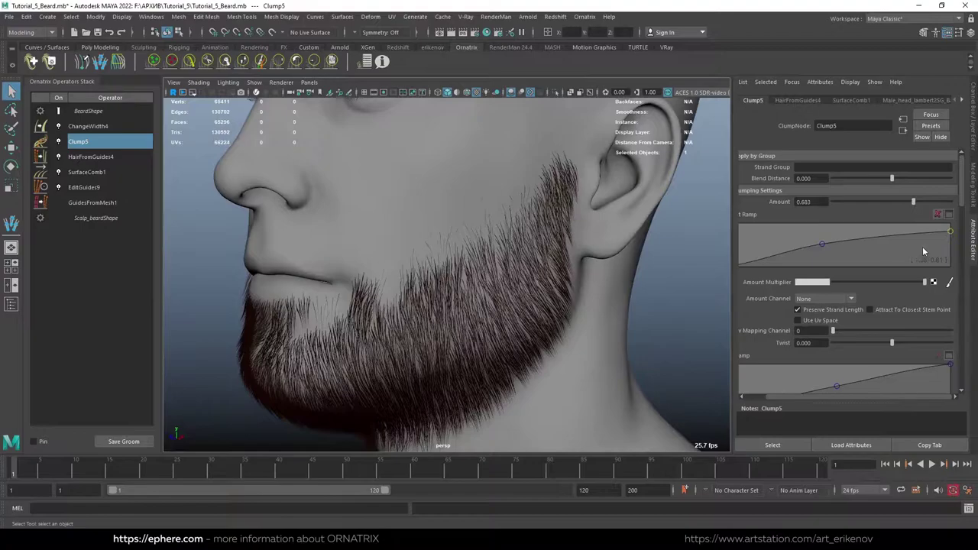
scroll(925, 249, "down", 5)
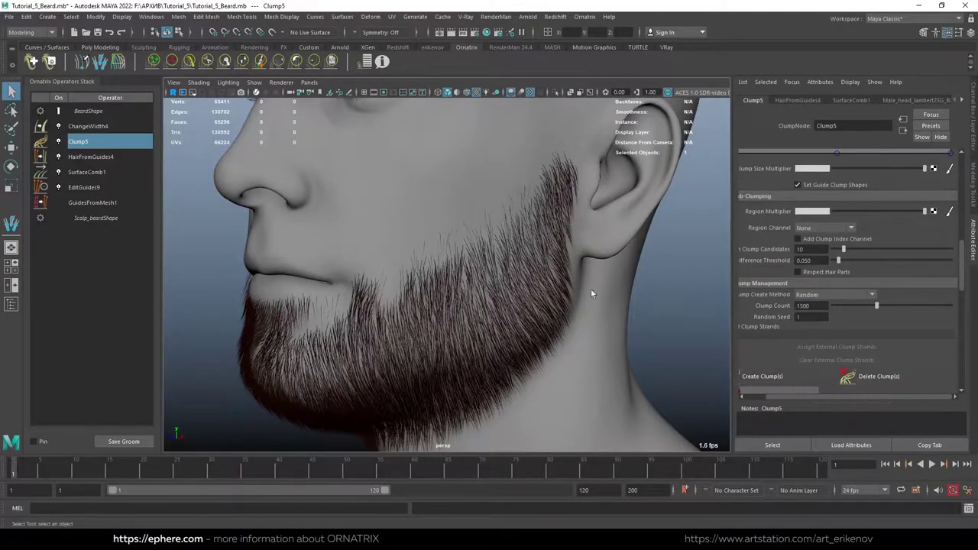
left_click_drag(592, 294, 593, 315, "alt")
Collapse GuidesFromMesh1 into baked guides and turn on guide editing in EditGuides9.
left_click(129, 187)
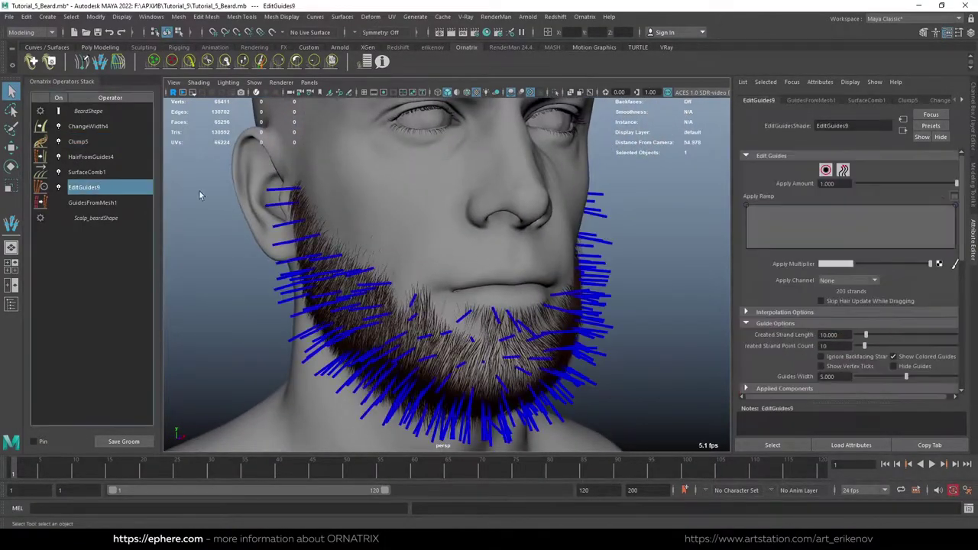
left_click_drag(199, 195, 380, 250, "alt")
right_click(113, 205)
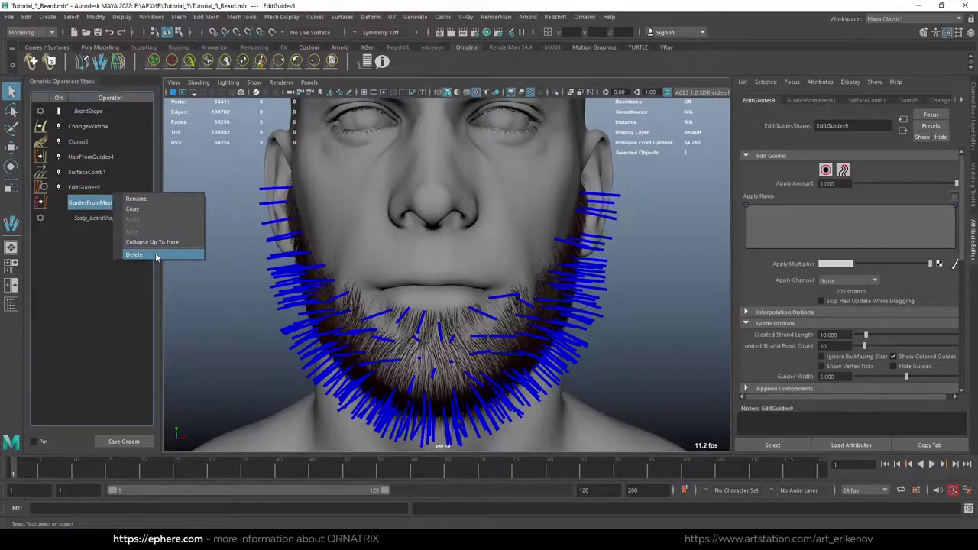
left_click(152, 241)
left_click(107, 188)
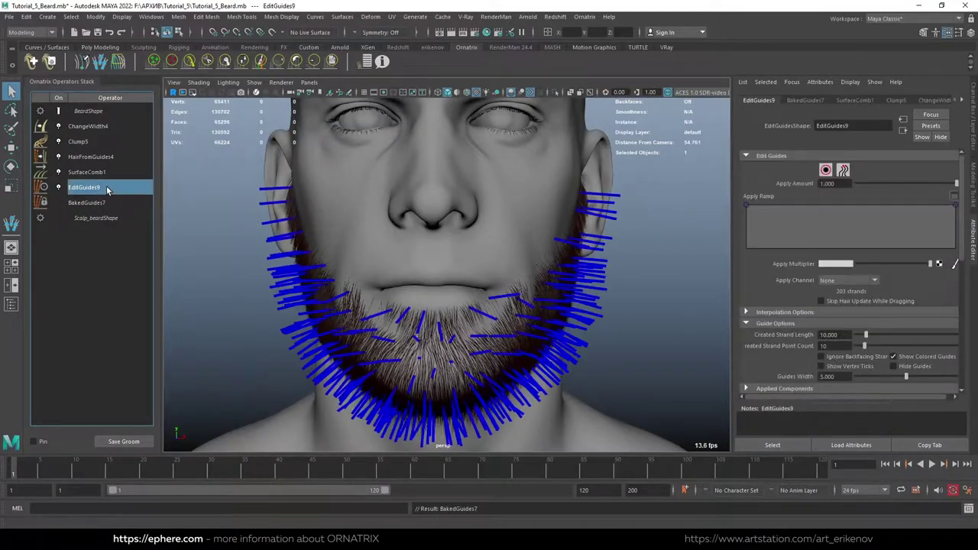
left_click(826, 170)
In a maximized front view, delete the guides on the left half of the beard.
key("space")
key("space")
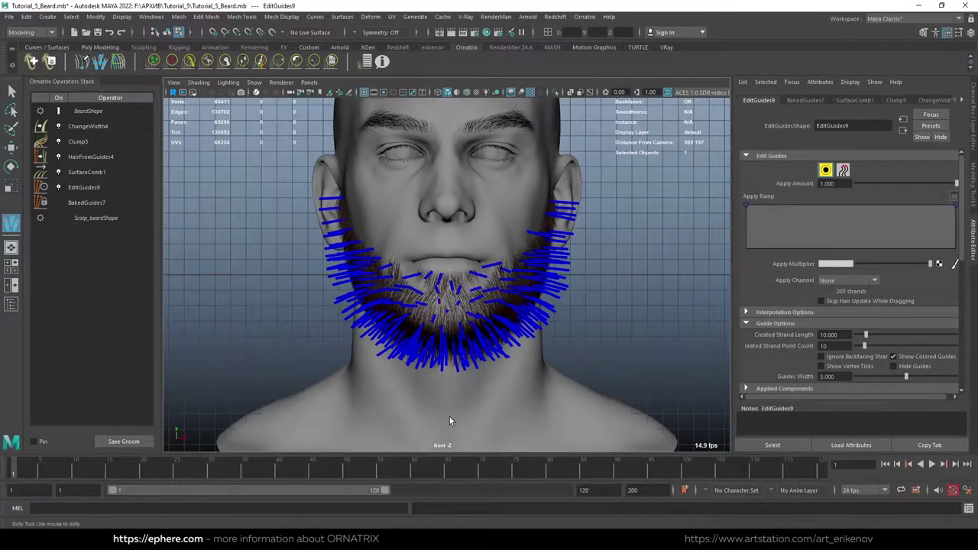
left_click_drag(441, 409, 449, 416)
scroll(907, 304, "down", 3)
scroll(907, 305, "down", 3)
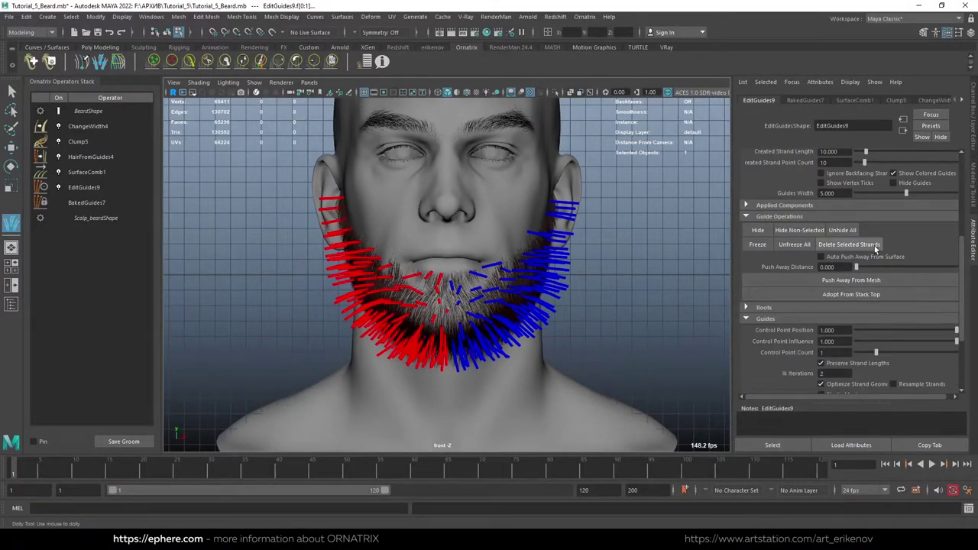
left_click(67, 171)
left_click(95, 186)
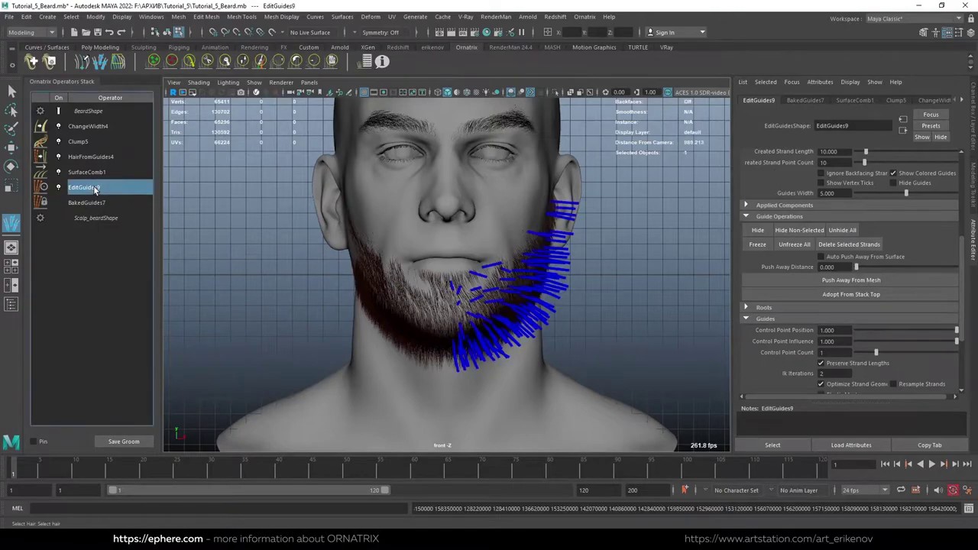
Add a Symmetry operator above SurfaceComb1 to mirror the beard, then check it in perspective.
left_click(91, 172)
left_click(585, 16)
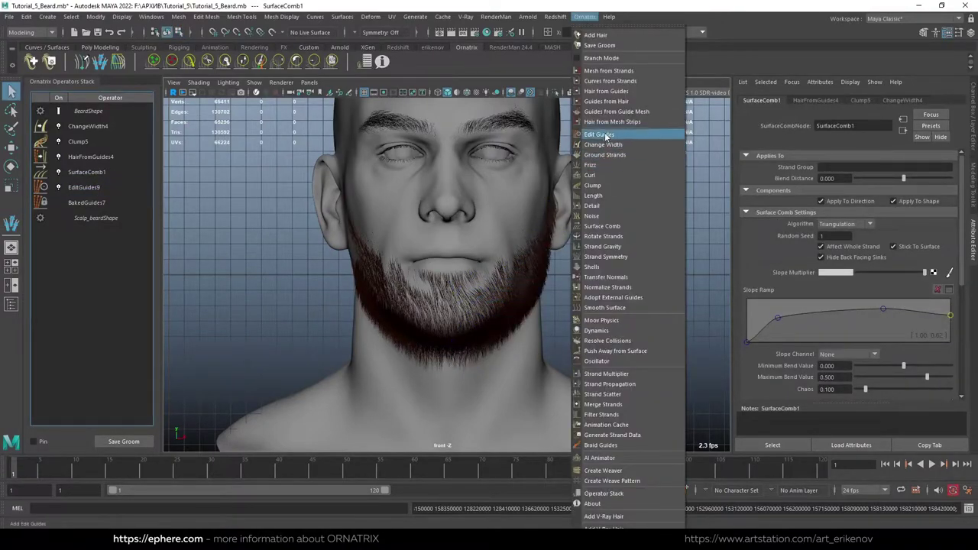
left_click(621, 256)
left_click(96, 233)
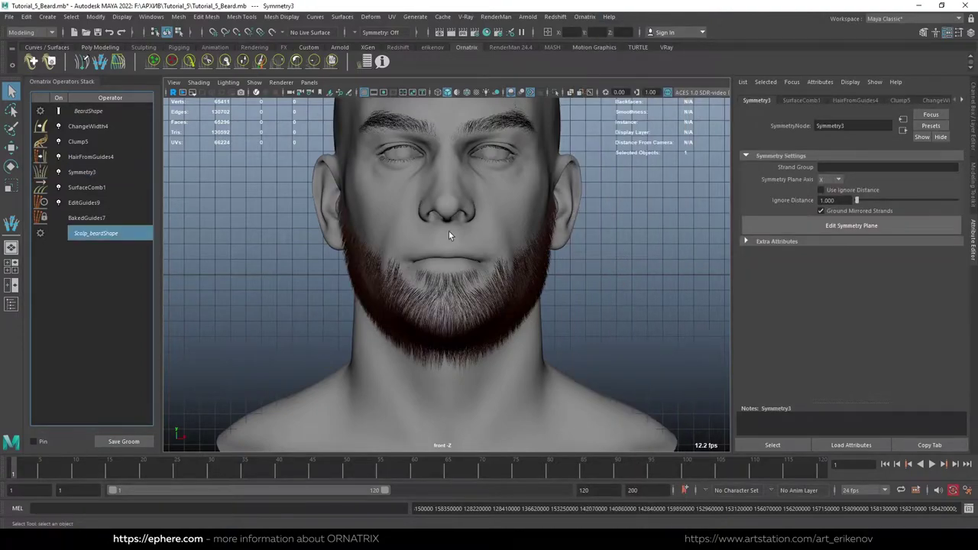
key("space")
key("space")
left_click_drag(537, 235, 469, 219, "alt")
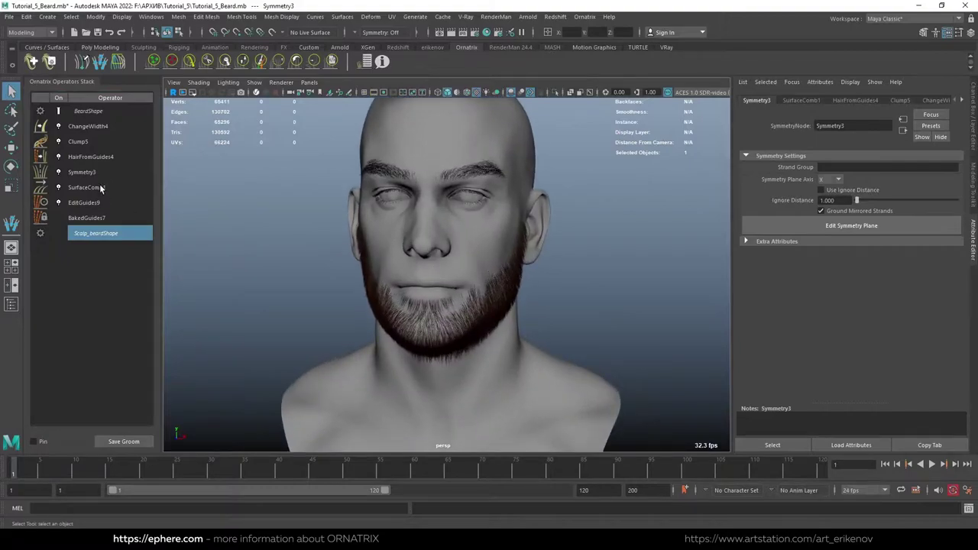
Add a ChangeWidth5 operator above SurfaceComb1, then remove it again.
left_click(100, 188)
left_click(584, 16)
left_click(612, 146)
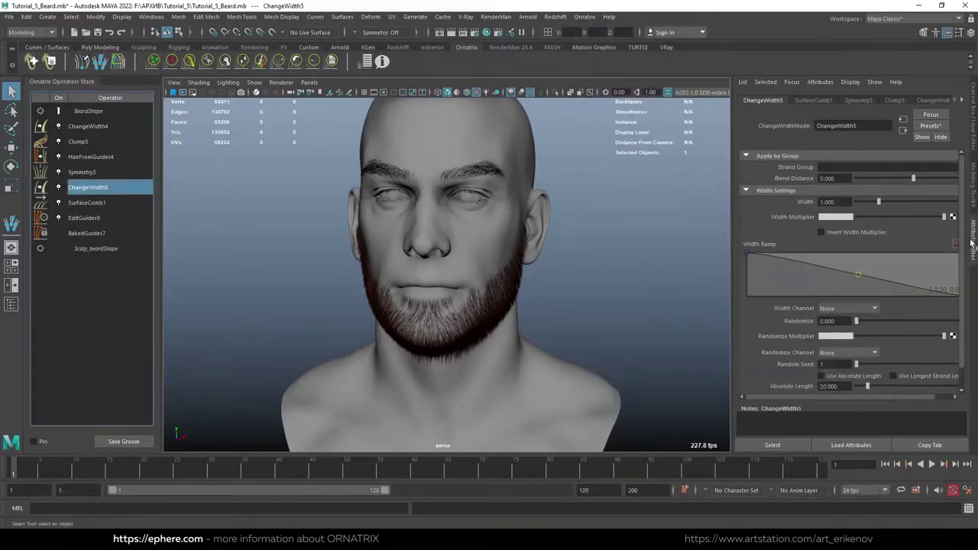
left_click(973, 184)
right_click(107, 187)
left_click(110, 203)
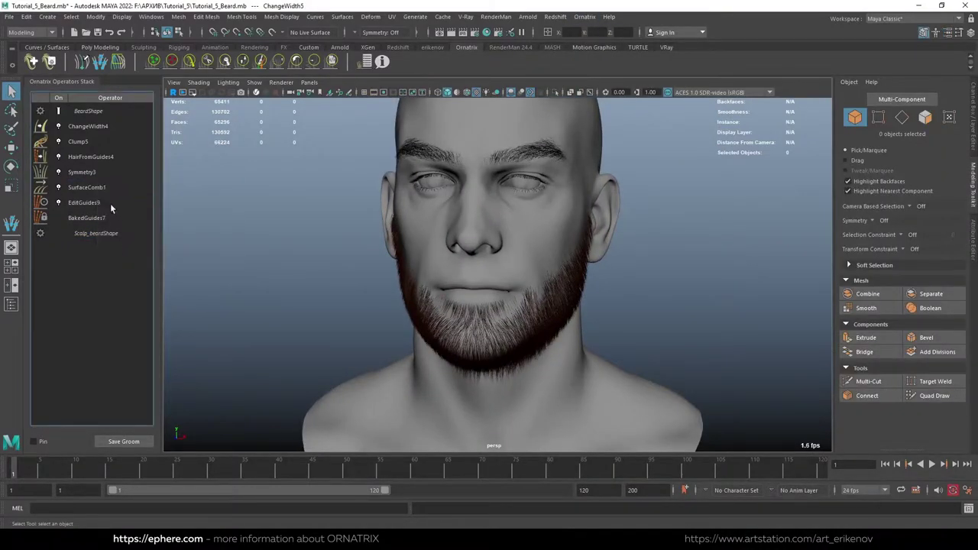
left_click(585, 16)
Add an EditGuides10 operator and turn on guide editing, zoomed in on the chin.
left_click(612, 133)
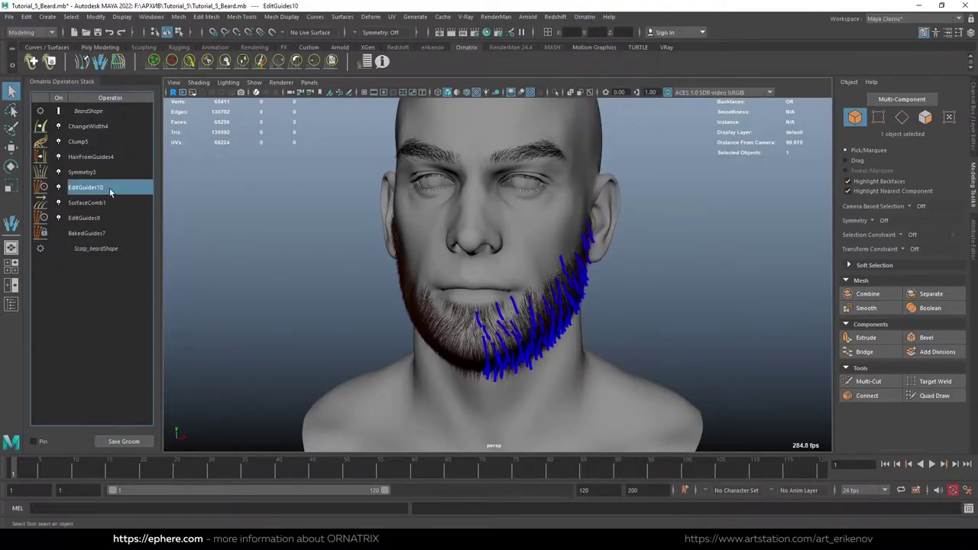
left_click(972, 250)
left_click(825, 170)
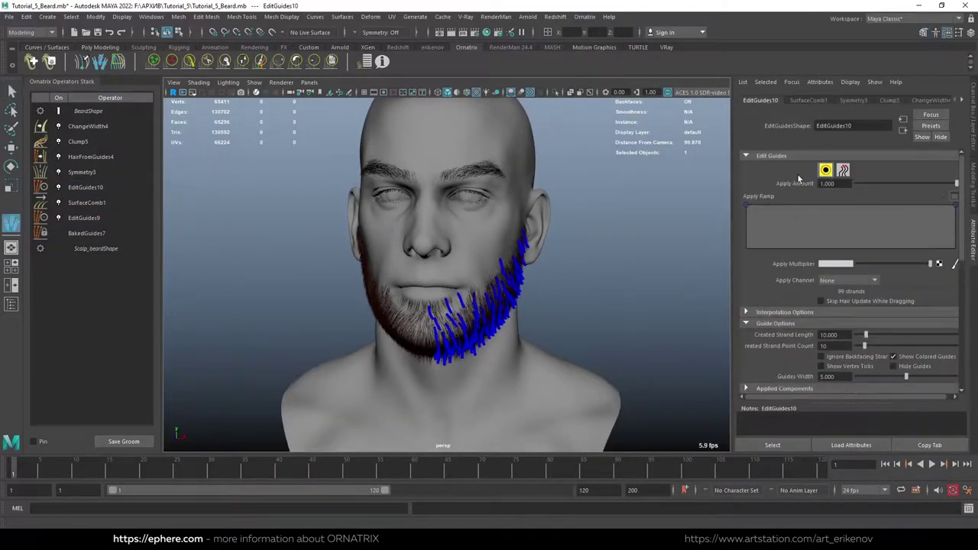
left_click_drag(504, 287, 555, 285, "alt")
scroll(555, 285, "up", 3)
middle_click_drag(555, 285, 550, 201, "alt")
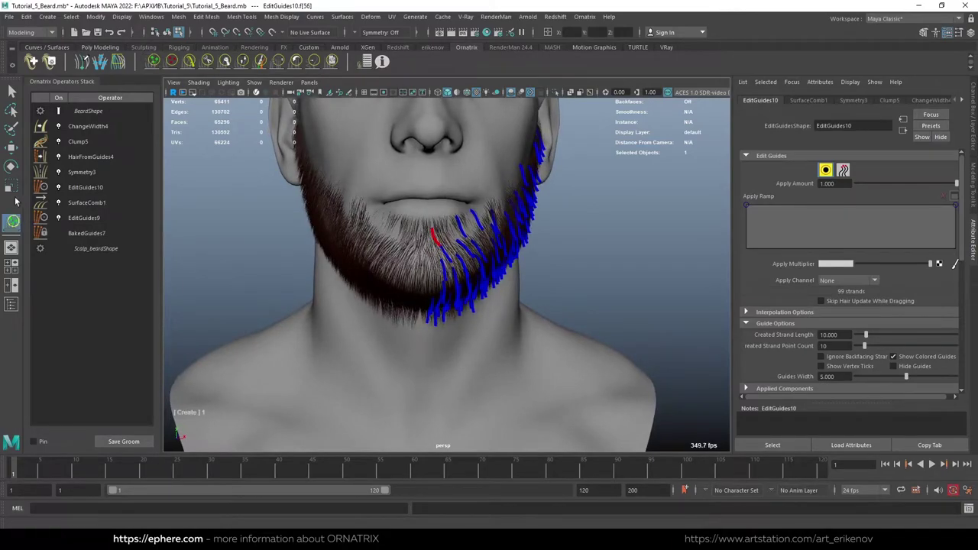
Set the guide brush's root position to brush center and paint new guides onto the chin.
double_click(12, 222)
left_click(149, 333)
left_click(149, 337)
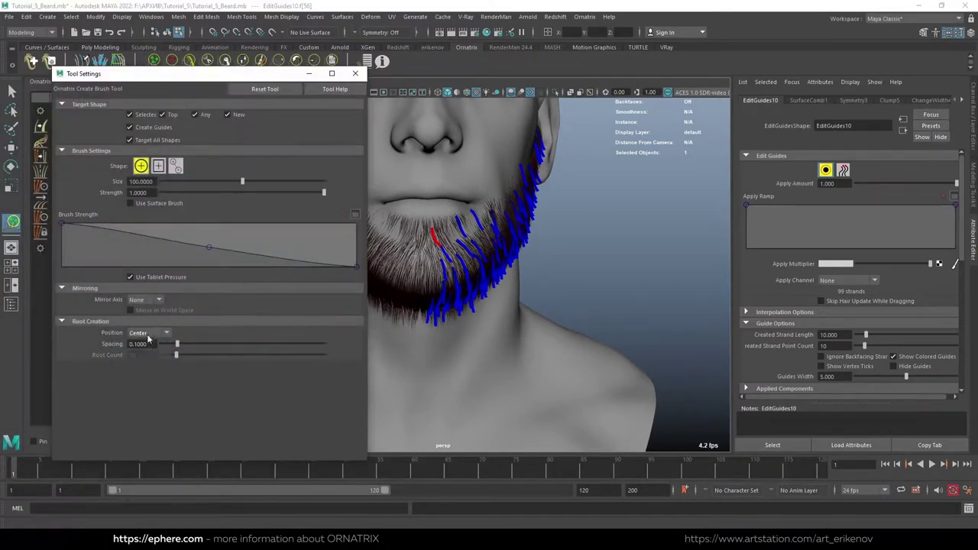
left_click(356, 73)
scroll(476, 299, "up", 3)
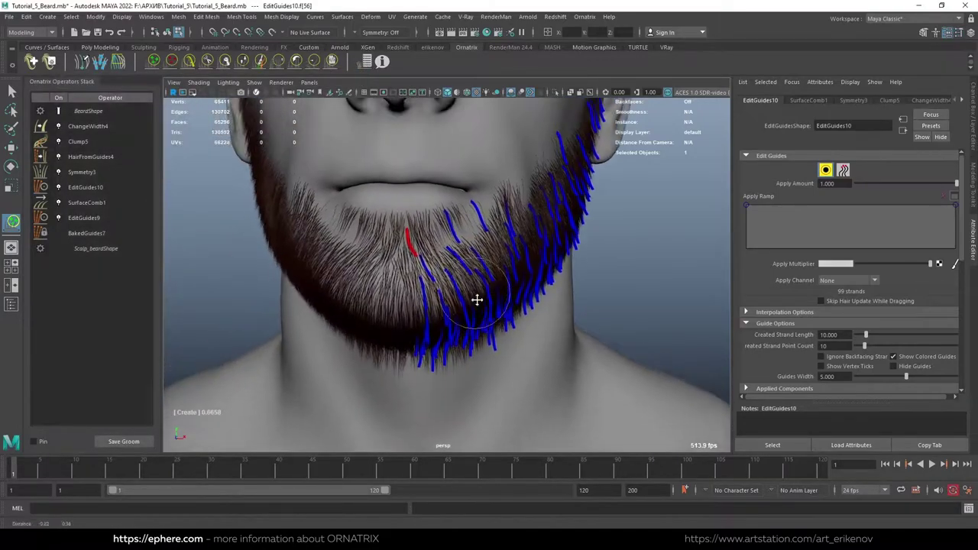
scroll(476, 299, "up", 3)
mouse_move(407, 220)
left_mouse_down()
mouse_move(526, 233)
mouse_move(463, 186)
mouse_move(440, 211)
left_mouse_up()
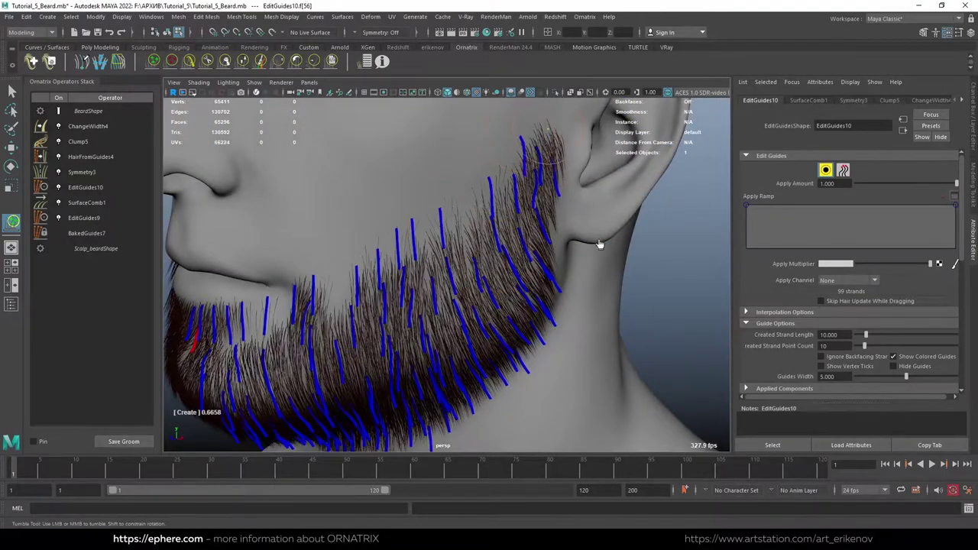
mouse_move(599, 245)
left_mouse_down("alt")
mouse_move(394, 281)
mouse_move(581, 267)
left_mouse_up("alt")
key("q")
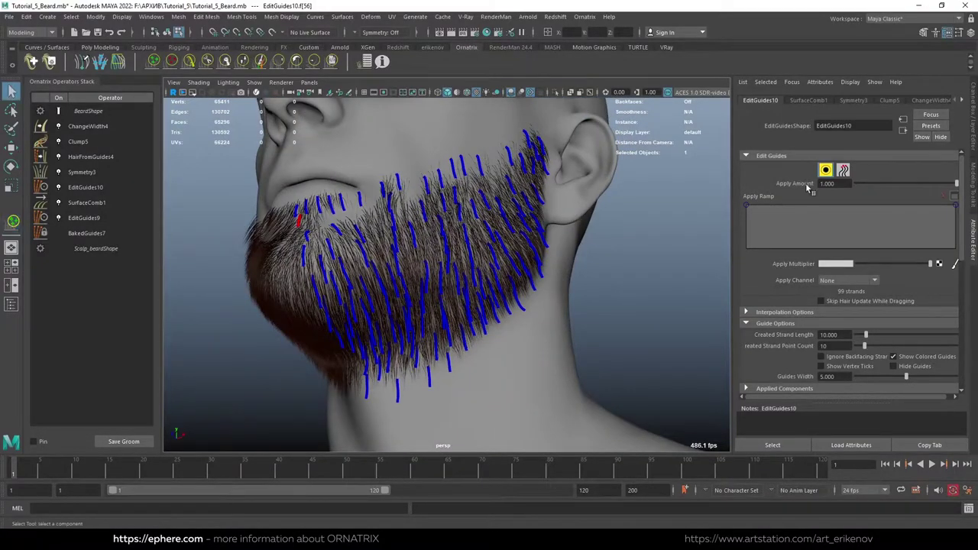
Lengthen a few cheek guides with the GrowShrink brush.
mouse_move(461, 203)
left_mouse_down("alt")
mouse_move(412, 253)
mouse_move(430, 223)
left_mouse_up("alt")
scroll(376, 238, "up", 3)
double_click(13, 222)
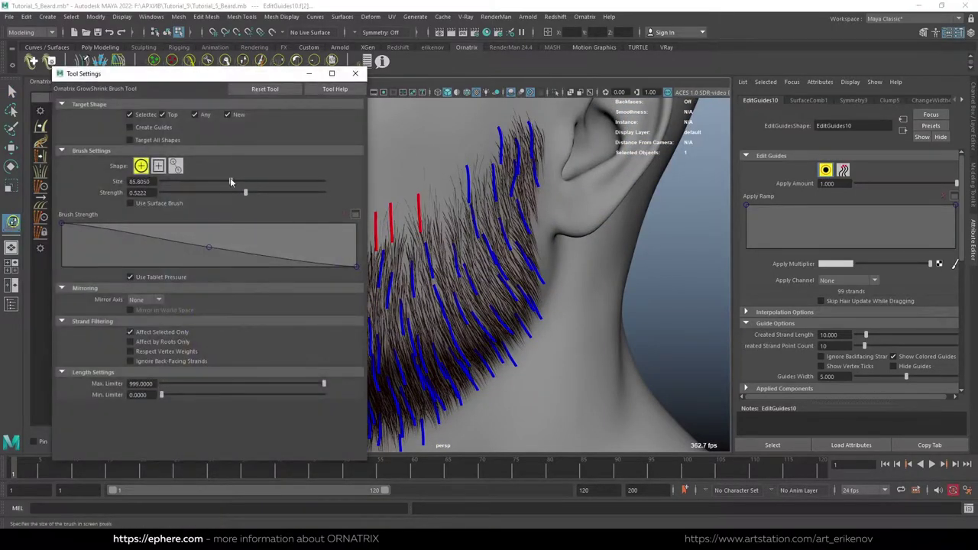
left_click(309, 73)
scroll(368, 236, "up", 3)
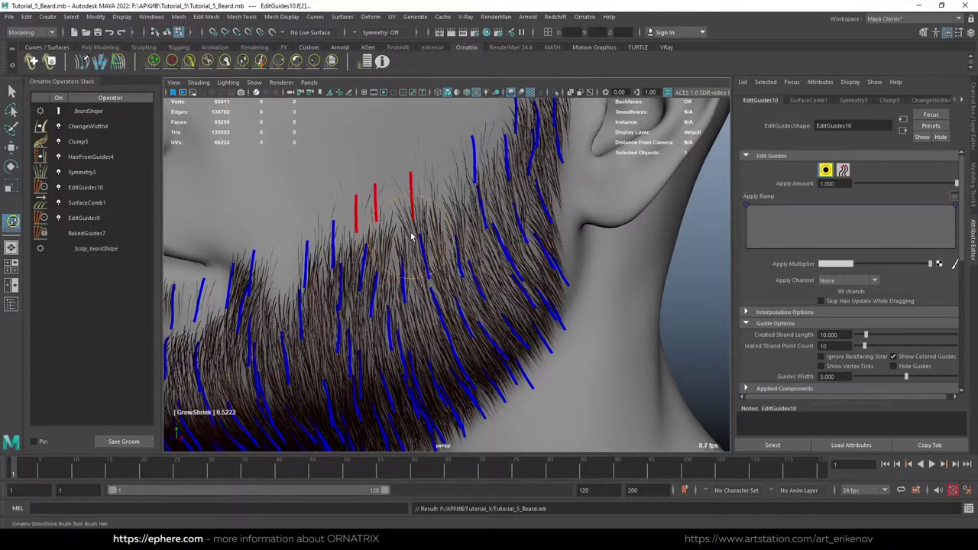
left_click_drag(411, 239, 448, 242, "alt")
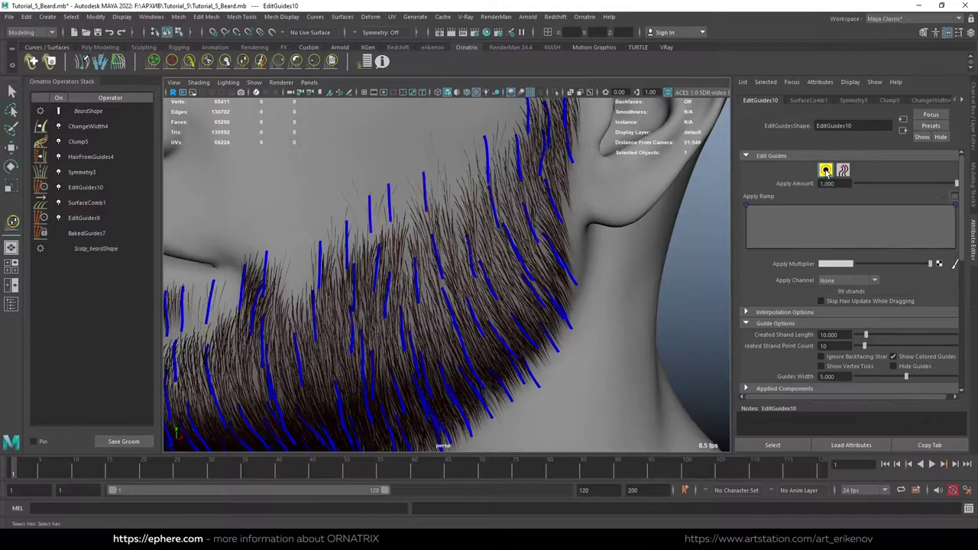
left_click_drag(535, 268, 428, 268, "alt")
Add a Frizz operator above EditGuides10.
left_click(95, 194)
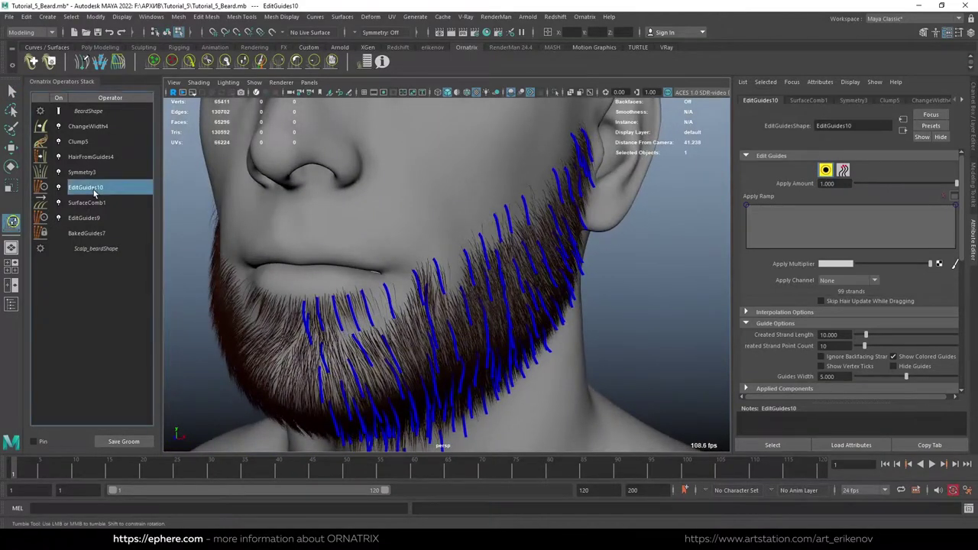
left_click(585, 16)
left_click(612, 166)
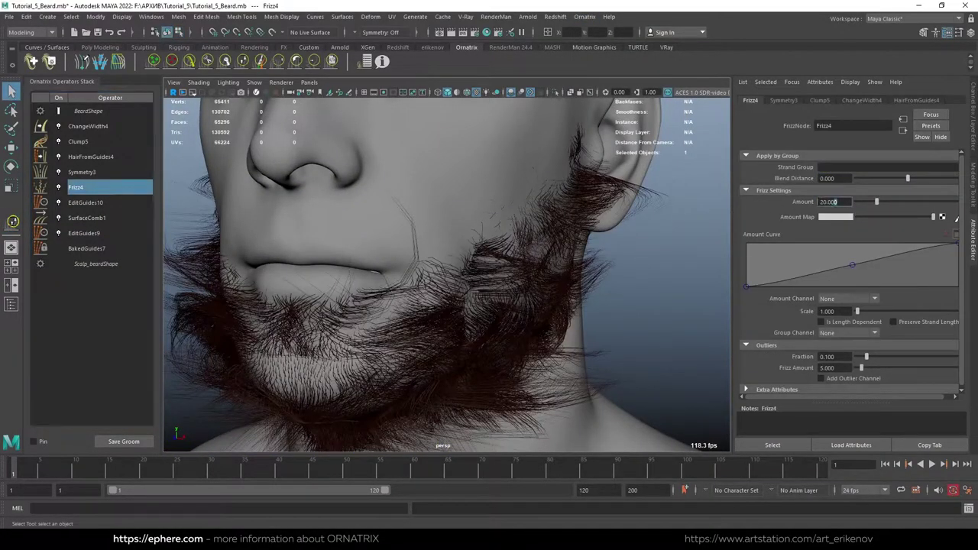
Set Frizz4 to amount 0.2 (then 0.5) and scale 3, lowering the amount curve's end point.
key("Tab")
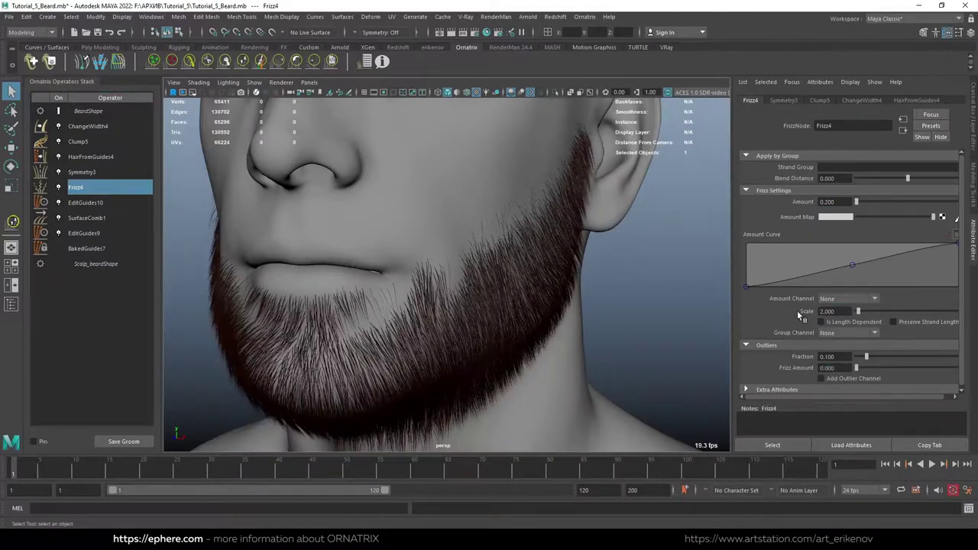
type("3.000")
key("Return")
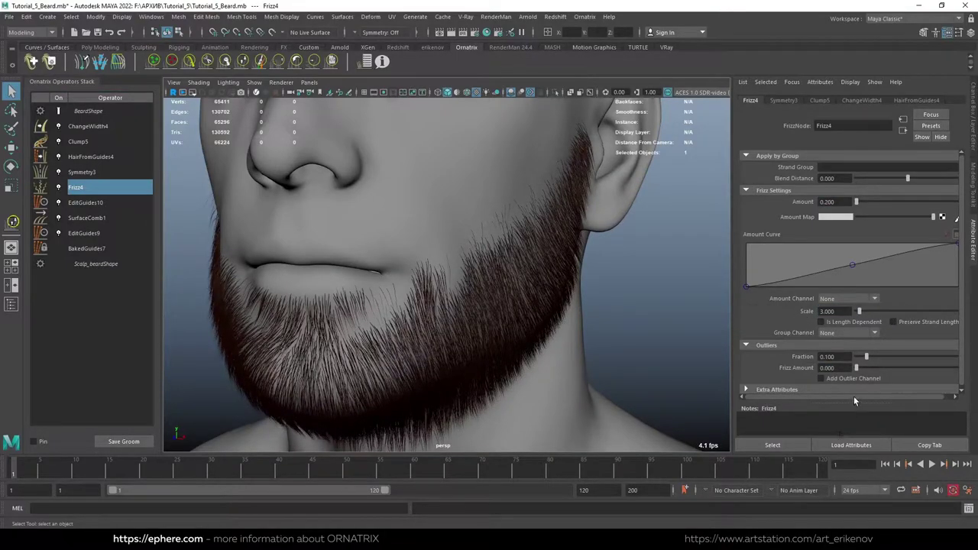
left_click_drag(855, 397, 864, 397)
left_click_drag(949, 245, 972, 277)
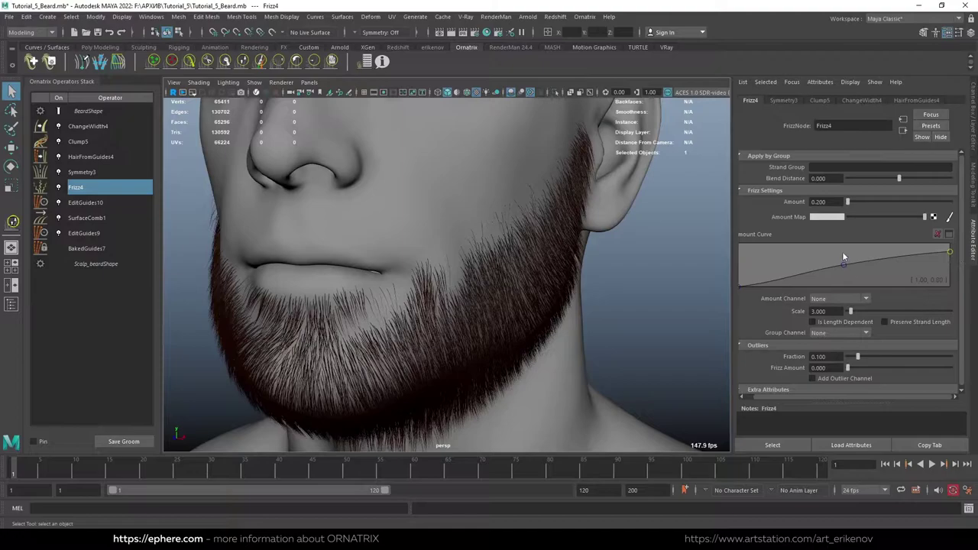
type("5")
key("Return")
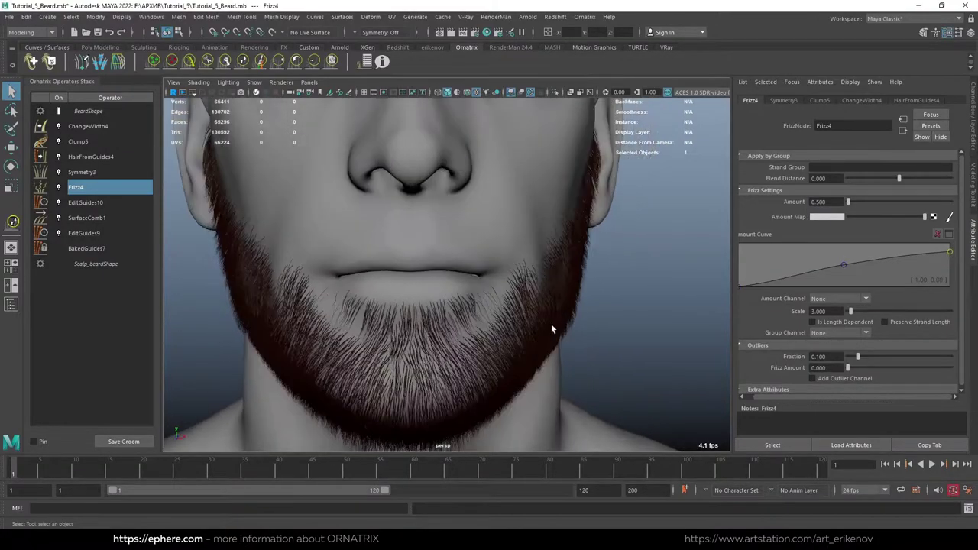
right_click_drag(537, 328, 892, 298, "alt")
left_click_drag(951, 254, 962, 264)
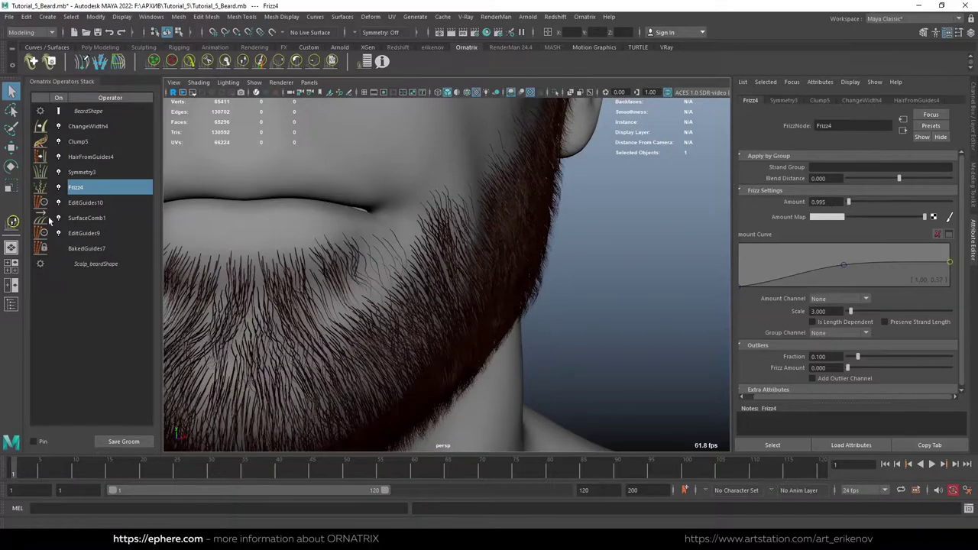
left_click(85, 203)
left_click(584, 16)
Add a Detail operator with View Point Count 35.
left_click(611, 205)
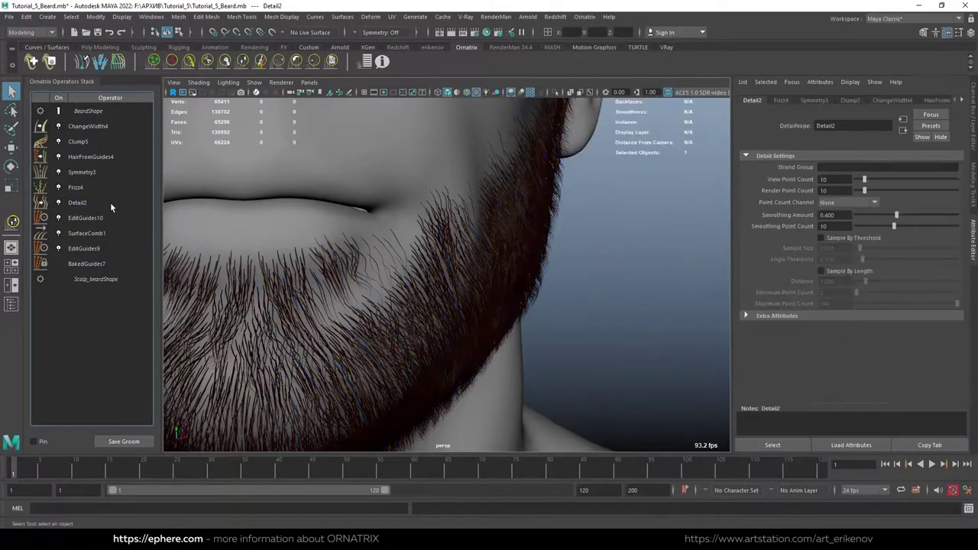
left_click(831, 179)
type("35")
key("Tab")
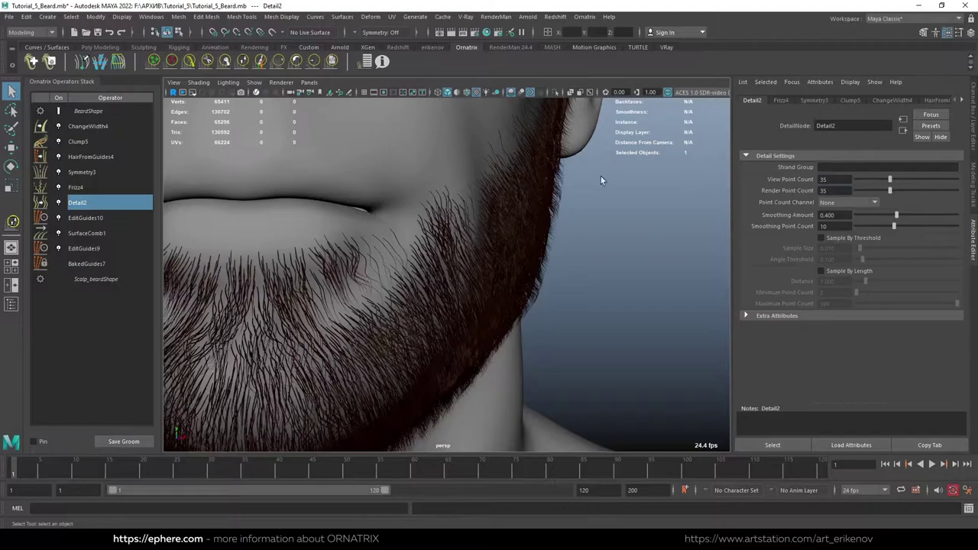
In Frizz4, lower the middle of the amount curve and set Scale to 2.5.
left_click(93, 188)
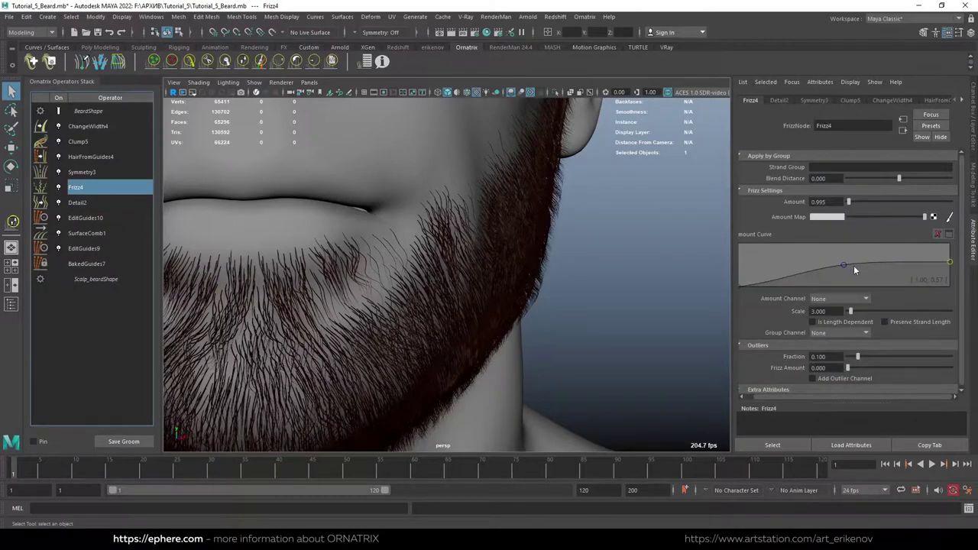
left_click_drag(842, 269, 845, 273)
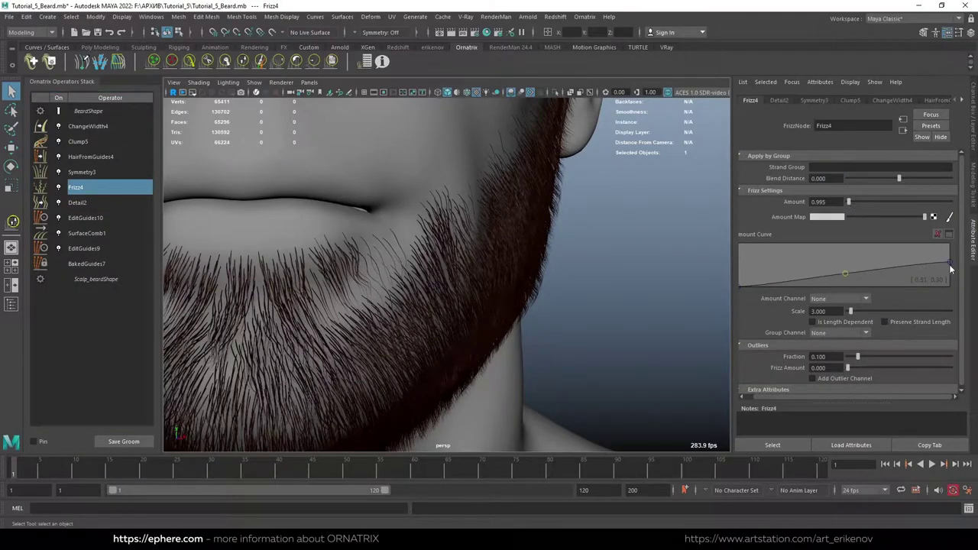
type("2.5")
key("Return")
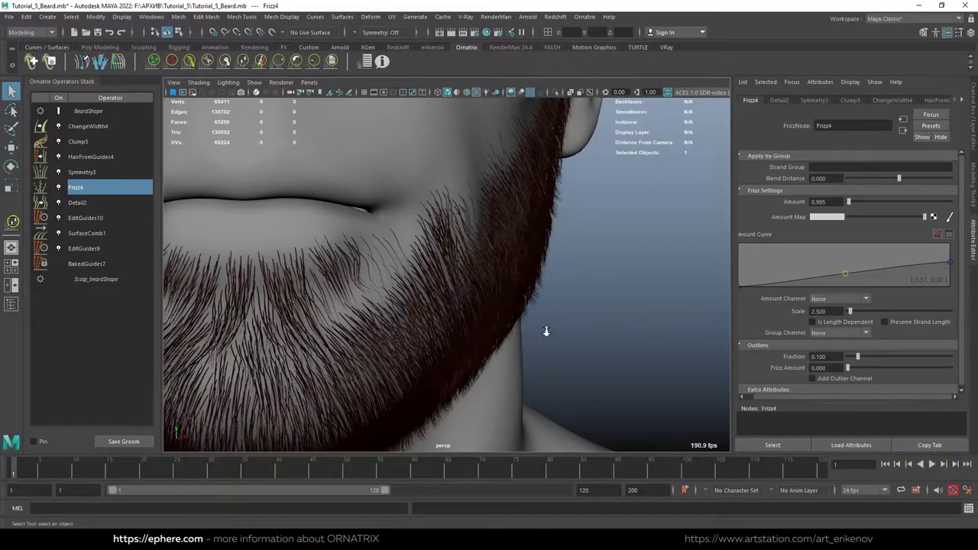
mouse_move(546, 331)
left_mouse_down("alt")
mouse_move(247, 310)
mouse_move(535, 321)
mouse_move(496, 320)
left_mouse_up("alt")
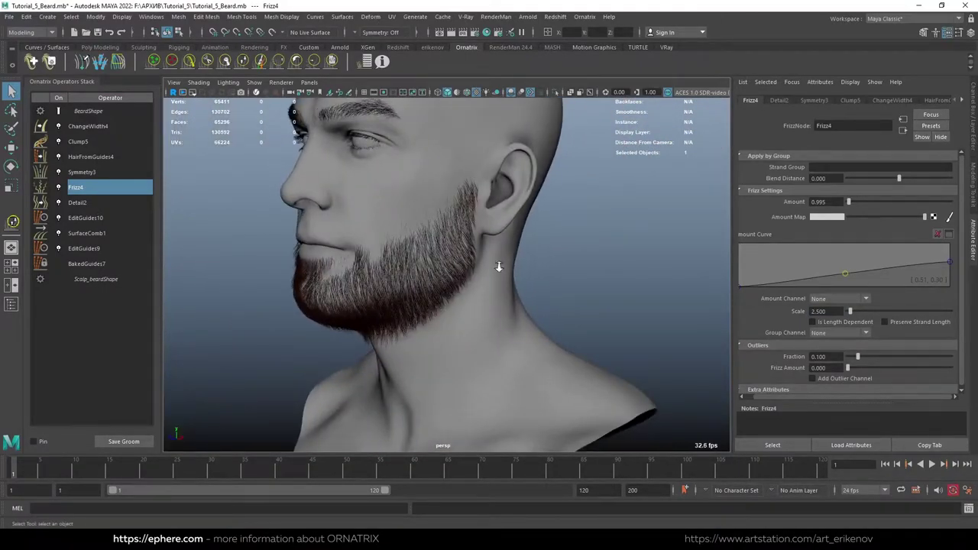
mouse_move(498, 266)
left_mouse_down("alt")
mouse_move(539, 272)
mouse_move(447, 279)
mouse_move(525, 288)
left_mouse_up("alt")
Inspect the beard guides with guide editing on, then clear the selection and reselect EditGuides10.
left_click(85, 218)
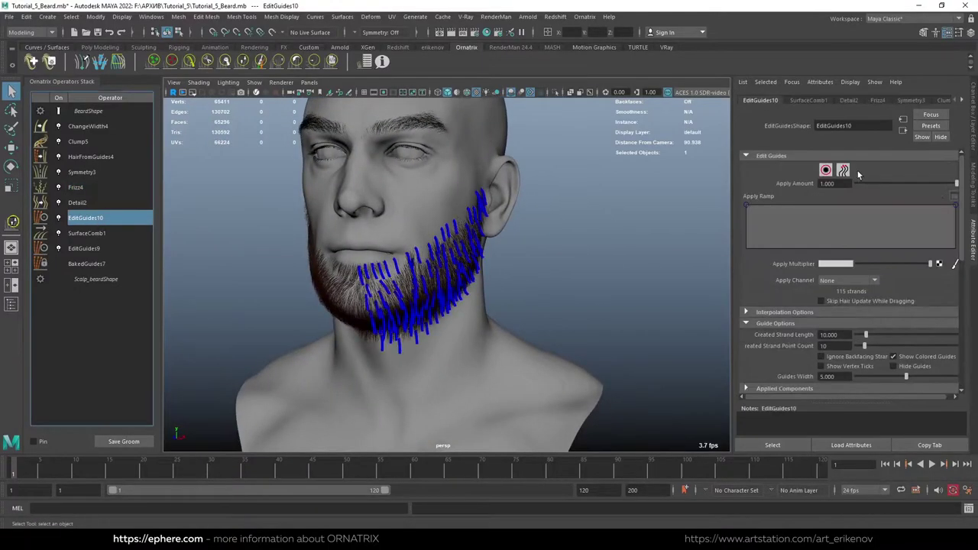
left_click(826, 169)
left_click_drag(451, 329, 365, 339, "alt")
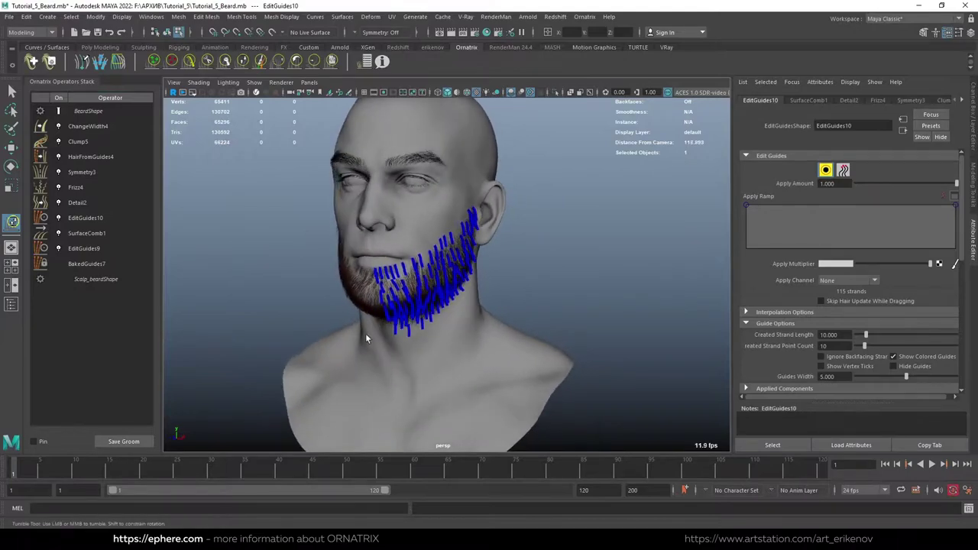
left_click_drag(485, 248, 486, 247)
left_click_drag(413, 328, 385, 331, "alt")
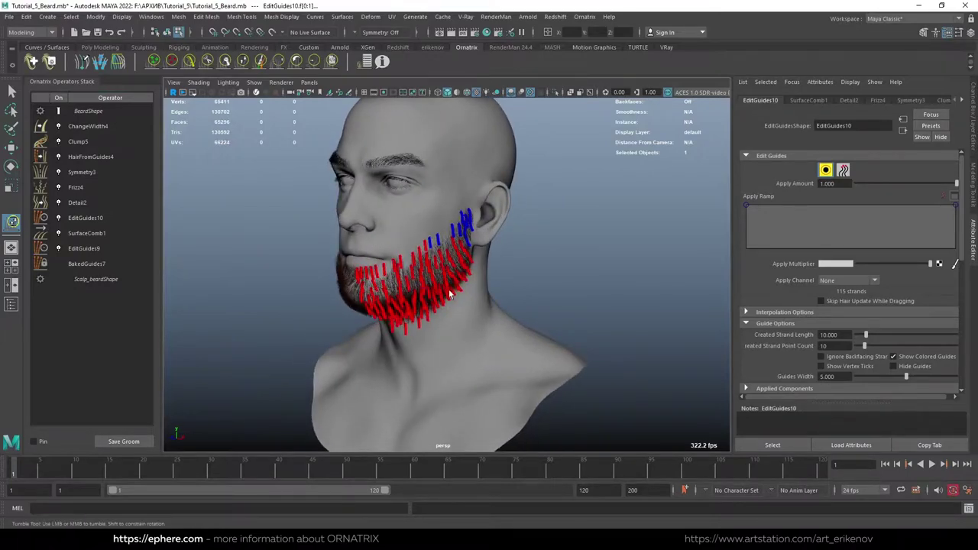
mouse_move(449, 294)
left_mouse_down("alt")
mouse_move(395, 292)
mouse_move(443, 314)
left_mouse_up("alt")
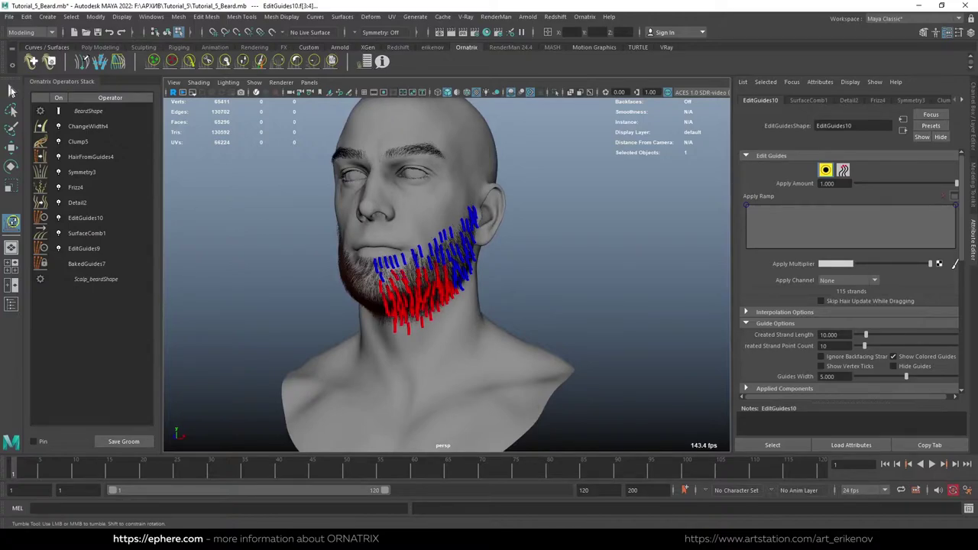
left_click(12, 90)
left_click(85, 218)
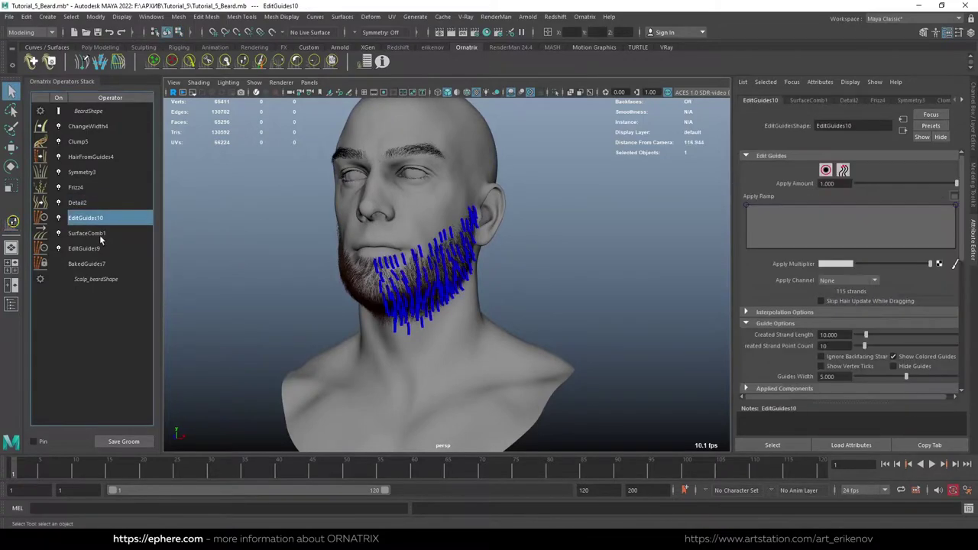
Add a Length operator at value 2 with Use Scaling, then raise it to 2.306.
left_click(587, 17)
left_click(626, 196)
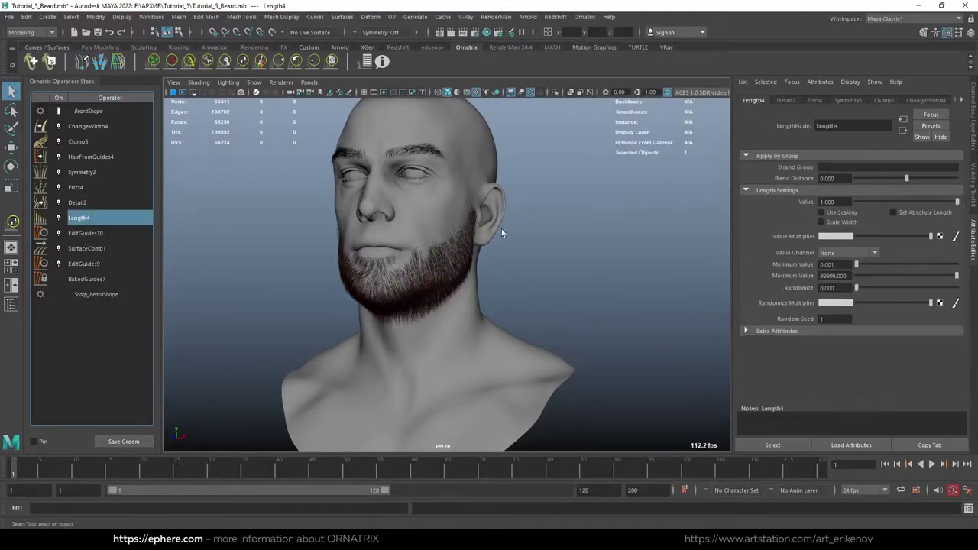
type("2")
key("Return")
left_click_drag(488, 270, 504, 351, "alt")
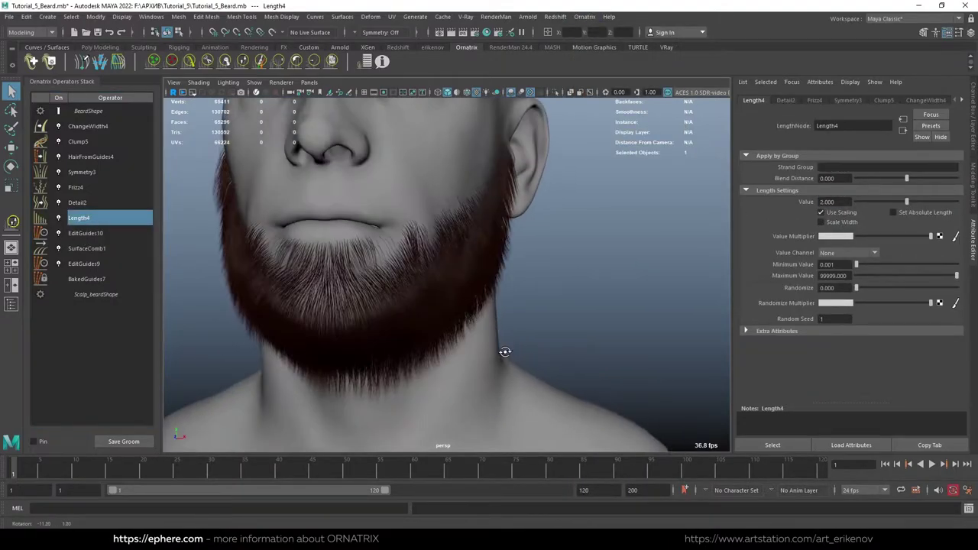
right_click_drag(505, 351, 490, 343, "alt")
left_click_drag(490, 343, 356, 323, "alt")
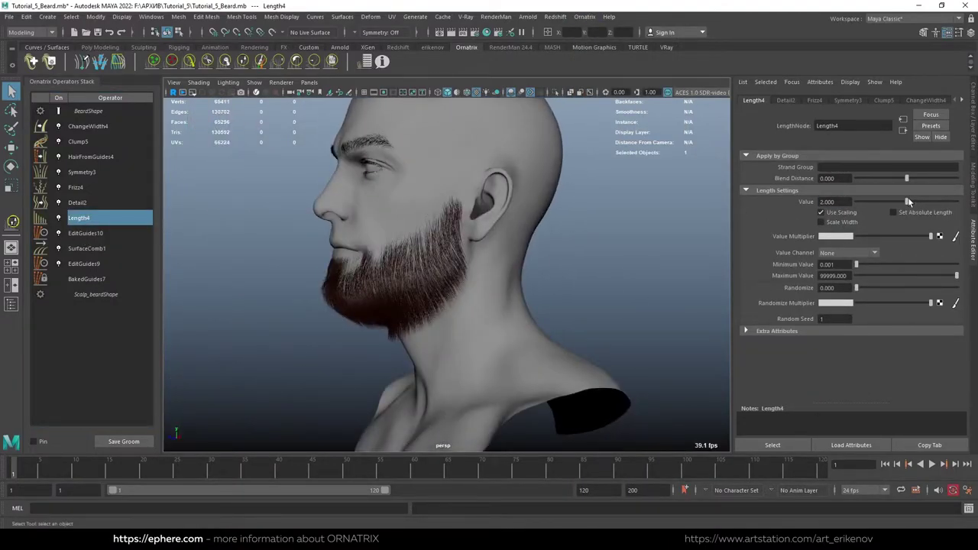
left_click_drag(909, 200, 916, 198)
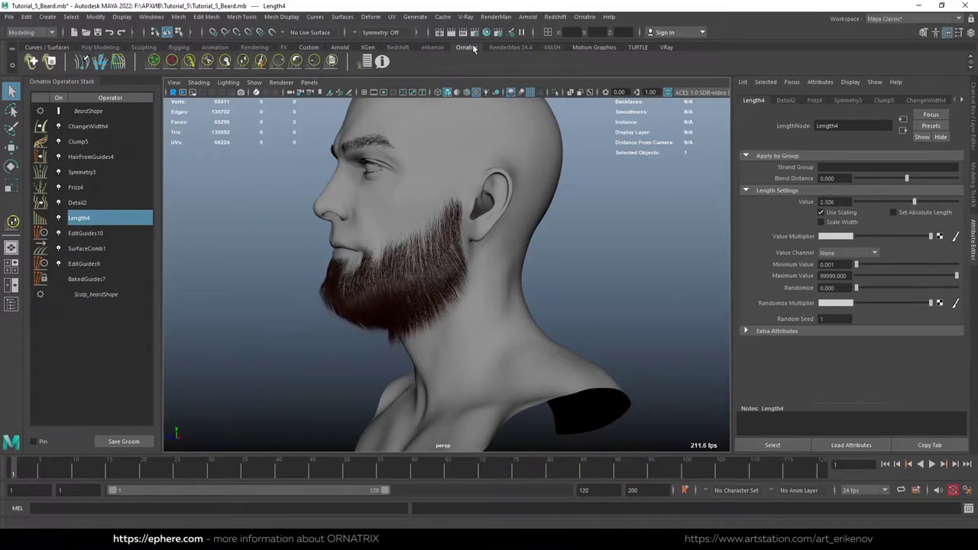
left_click(112, 203)
Add an EditGuides11 operator and collapse the stack beneath it into BakedGuides8.
left_click(585, 16)
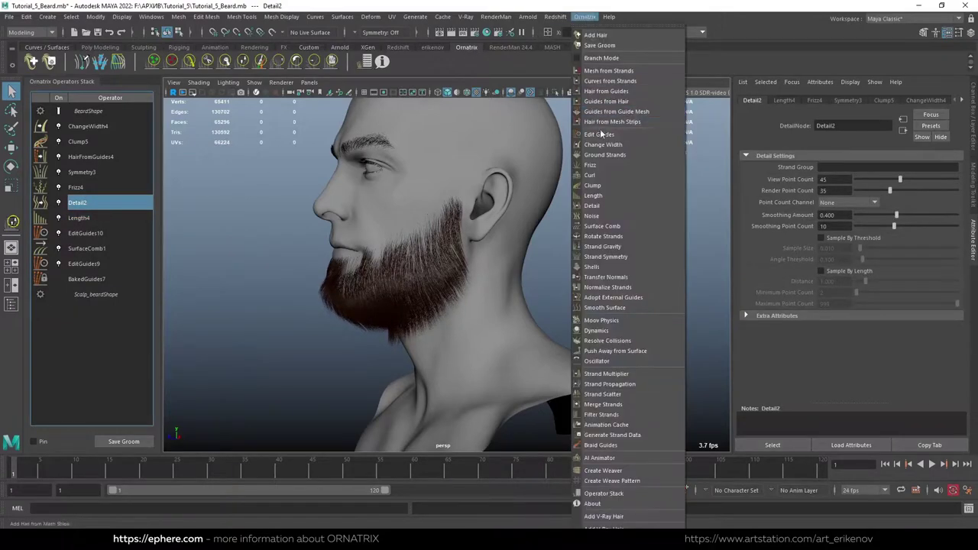
left_click(600, 128)
right_click(91, 205)
left_click(99, 258)
left_click(84, 203)
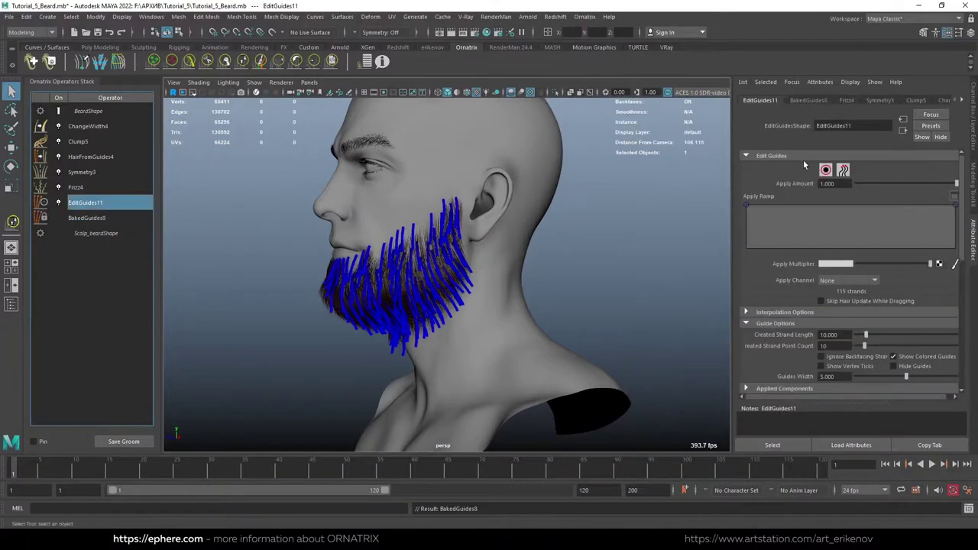
Activate the GrowShrink brush and view the selected red guides from beneath the chin.
left_click_drag(457, 363, 481, 316, "alt")
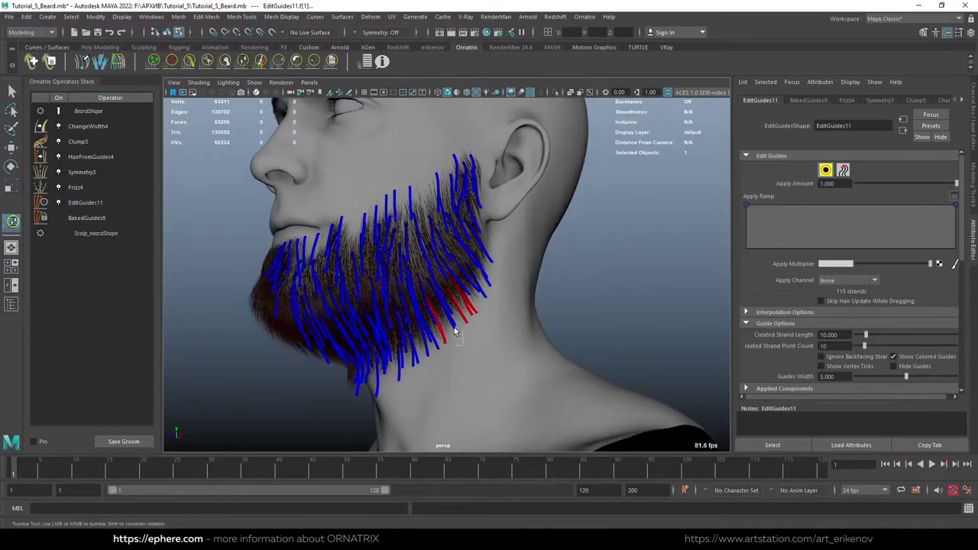
left_click_drag(454, 329, 483, 278, "alt")
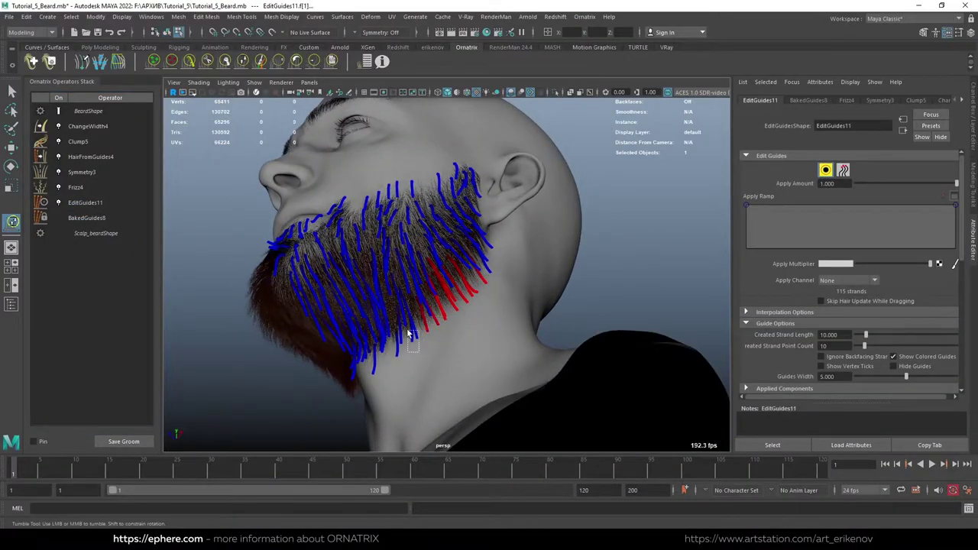
left_click_drag(361, 364, 355, 372, "alt")
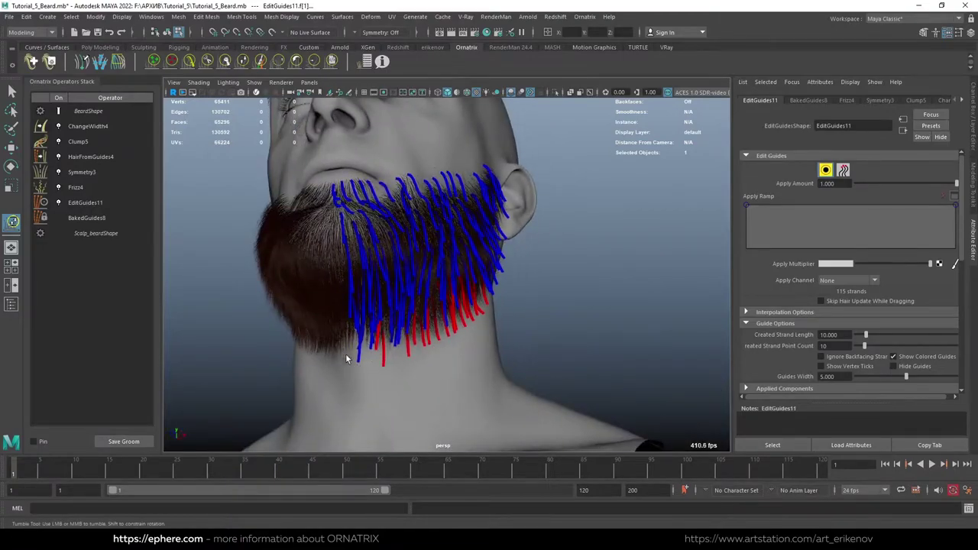
left_click(243, 66)
mouse_move(382, 321)
left_mouse_down("alt")
mouse_move(338, 360)
mouse_move(388, 273)
mouse_move(379, 327)
left_mouse_up("alt")
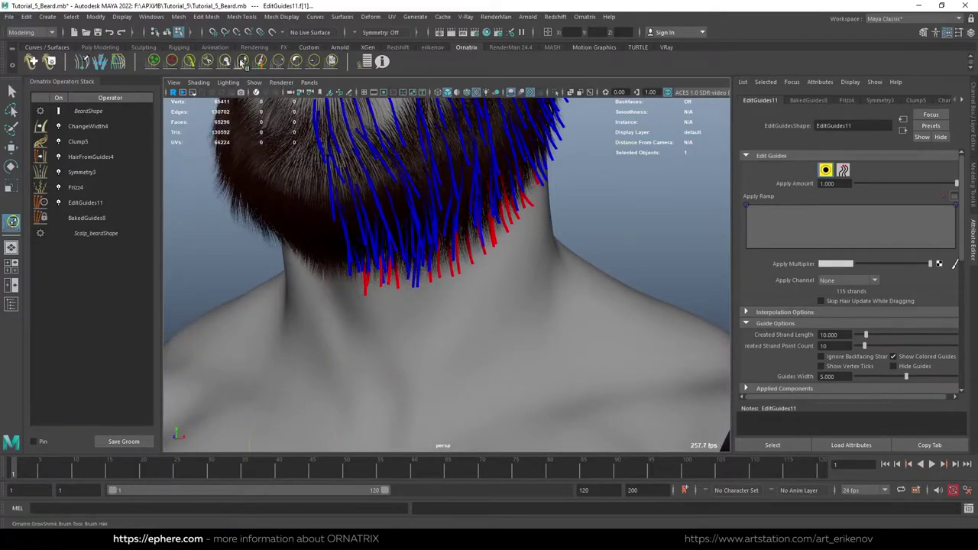
Trim the long red guides hanging onto the neck with the Cut Brush.
double_click(12, 222)
left_click(354, 74)
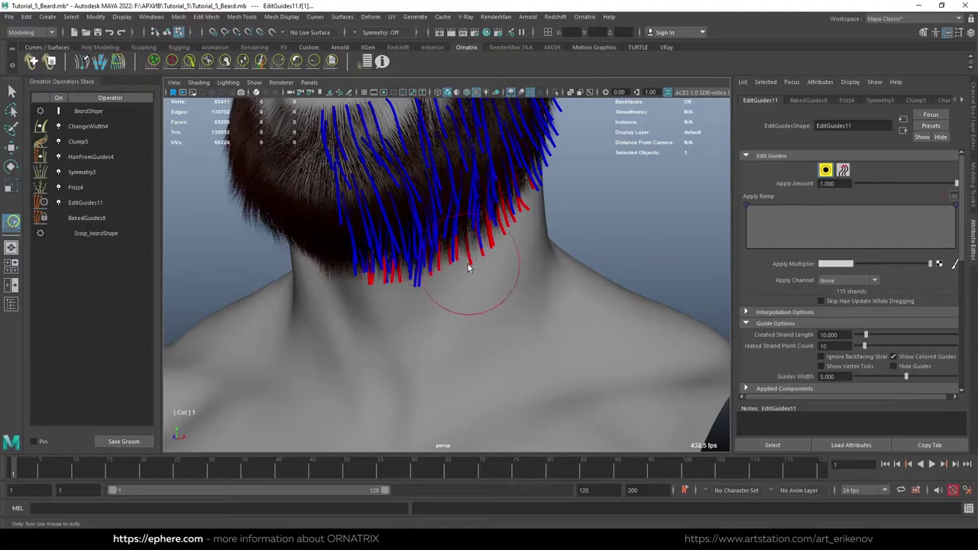
left_click_drag(547, 156, 503, 232, "alt")
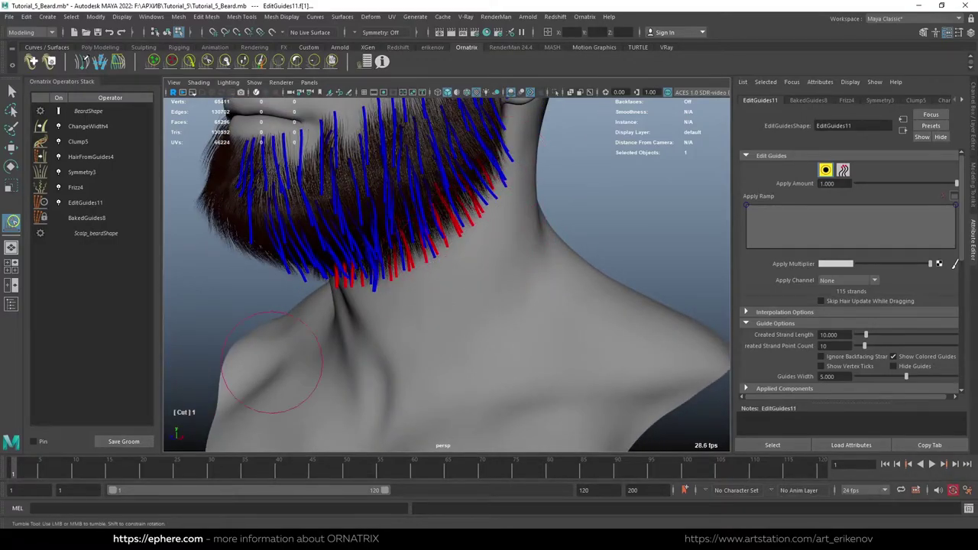
key("q")
key("y")
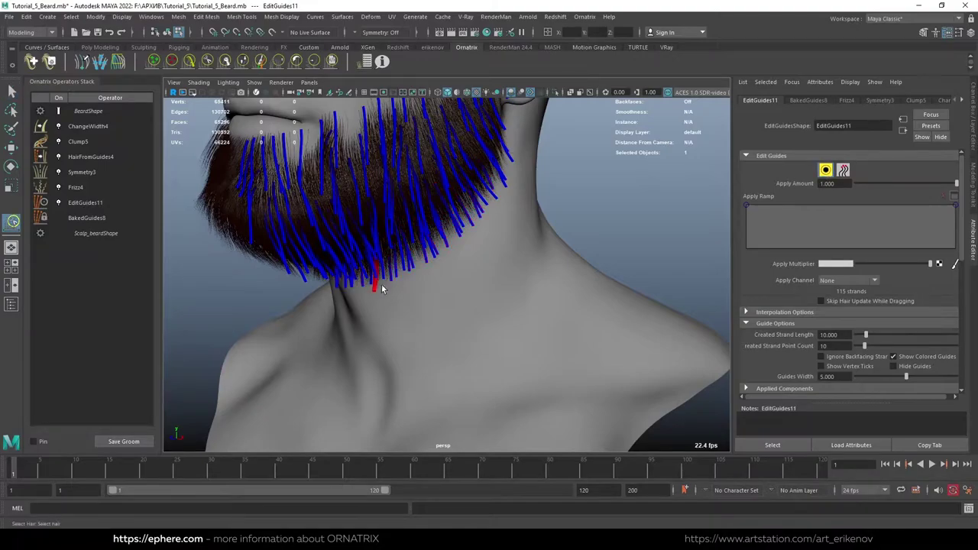
left_click(242, 64)
left_click_drag(338, 207, 425, 290, "alt")
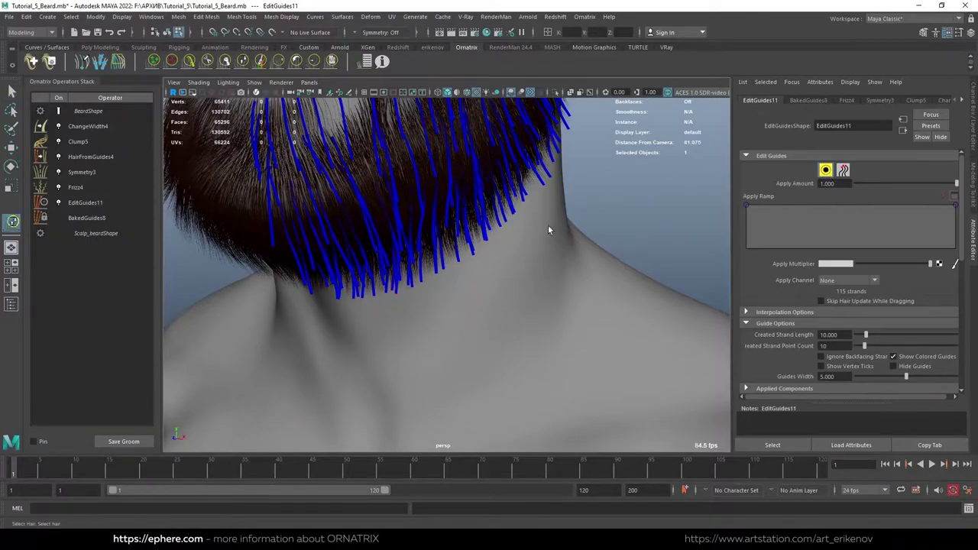
Comb the red front-chin guides into a curved, forward-sweeping shape.
mouse_move(548, 224)
left_mouse_down("alt")
mouse_move(461, 249)
mouse_move(548, 253)
mouse_move(547, 240)
left_mouse_up("alt")
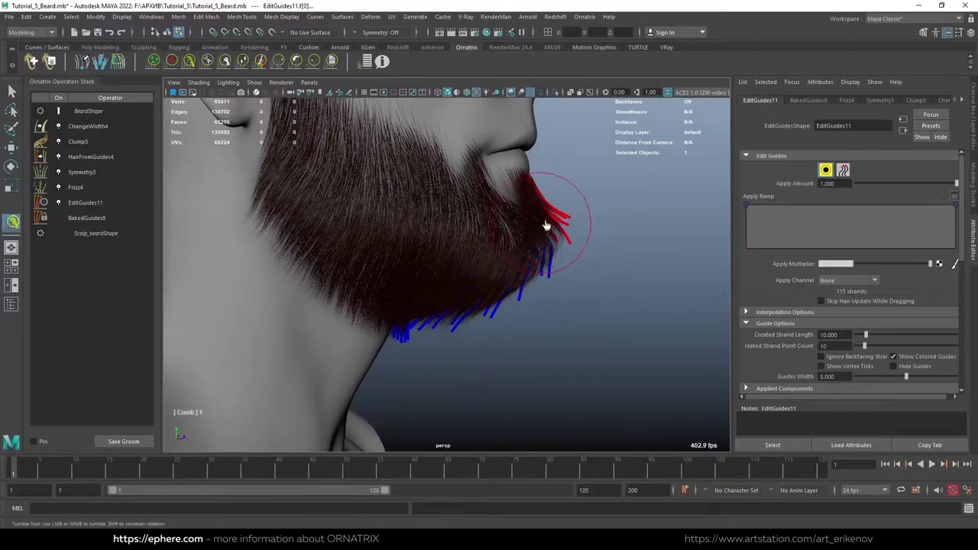
scroll(618, 191, "down", 1)
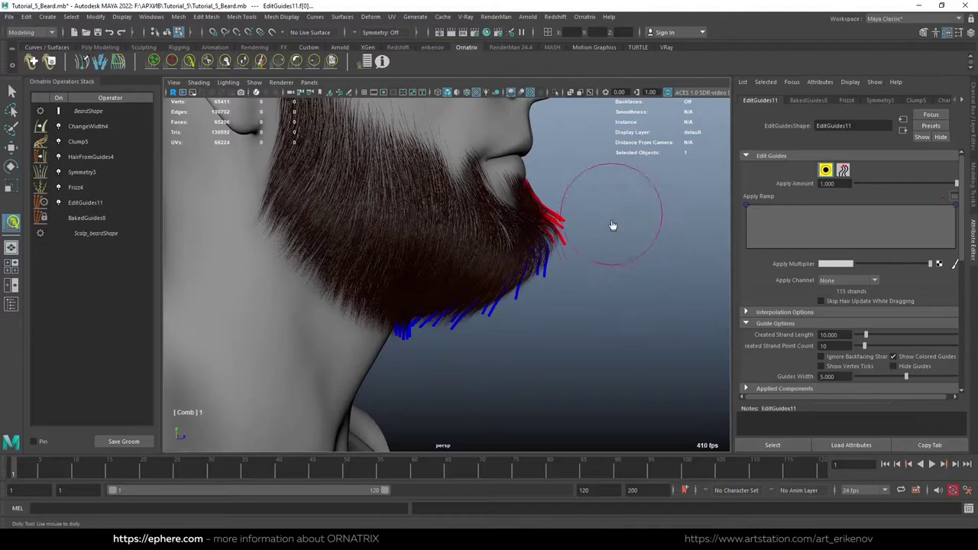
mouse_move(599, 247)
left_mouse_down("alt")
mouse_move(456, 225)
mouse_move(480, 247)
mouse_move(454, 262)
mouse_move(471, 255)
left_mouse_up("alt")
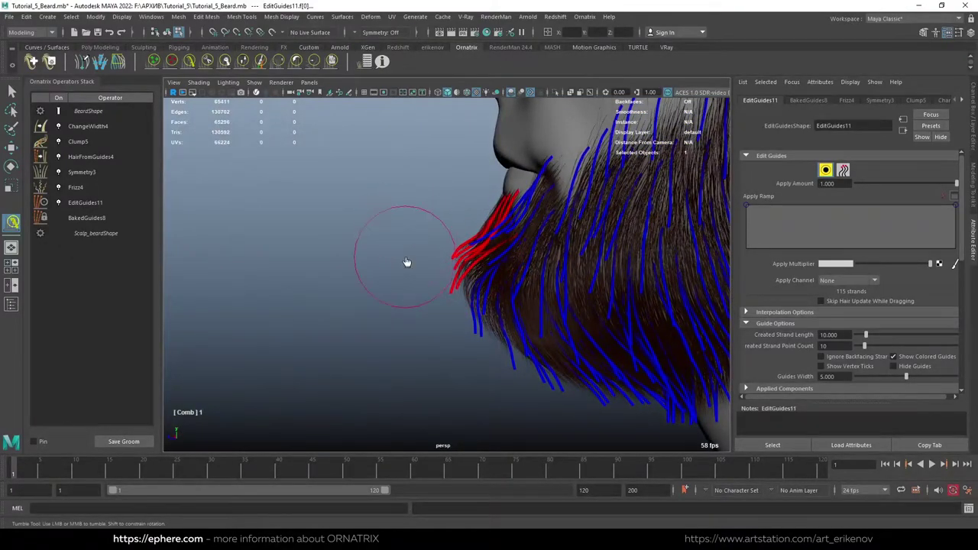
scroll(406, 279, "up", 1)
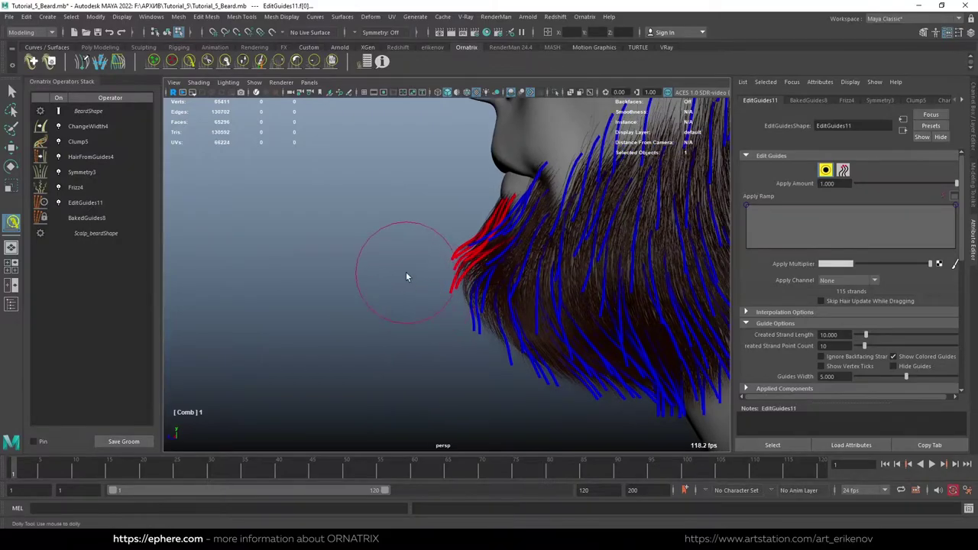
mouse_move(408, 301)
left_mouse_down("alt")
mouse_move(493, 284)
mouse_move(455, 257)
left_mouse_up("alt")
Shorten and reshape the selected middle-chin guides with GrowShrink, then clear the selection.
left_click_drag(242, 65, 336, 220, "alt")
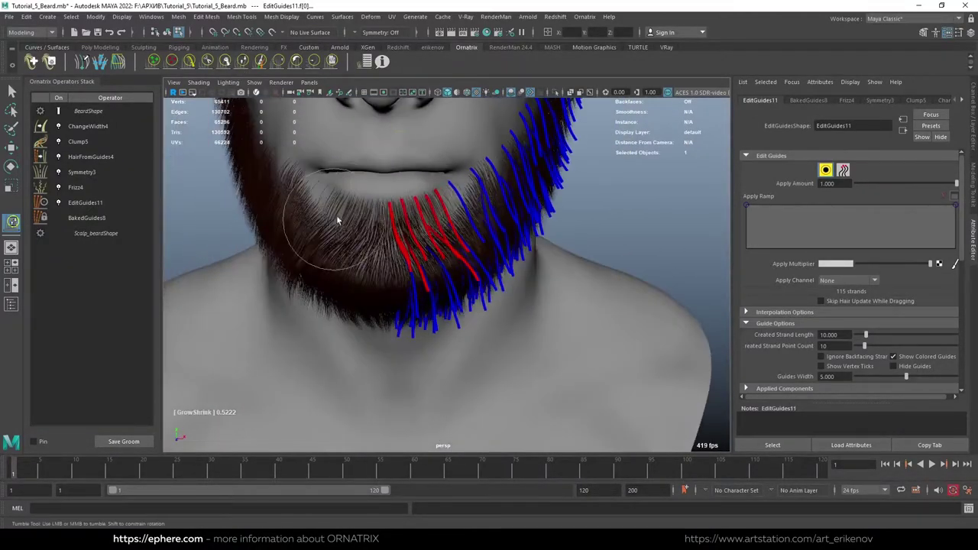
left_click_drag(415, 175, 414, 130)
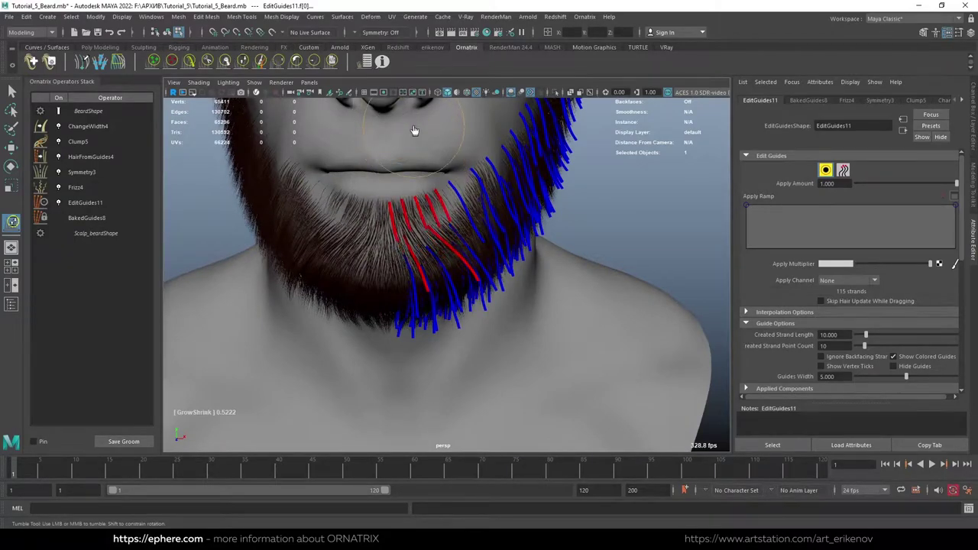
left_click(13, 87)
left_click_drag(344, 253, 370, 257, "alt")
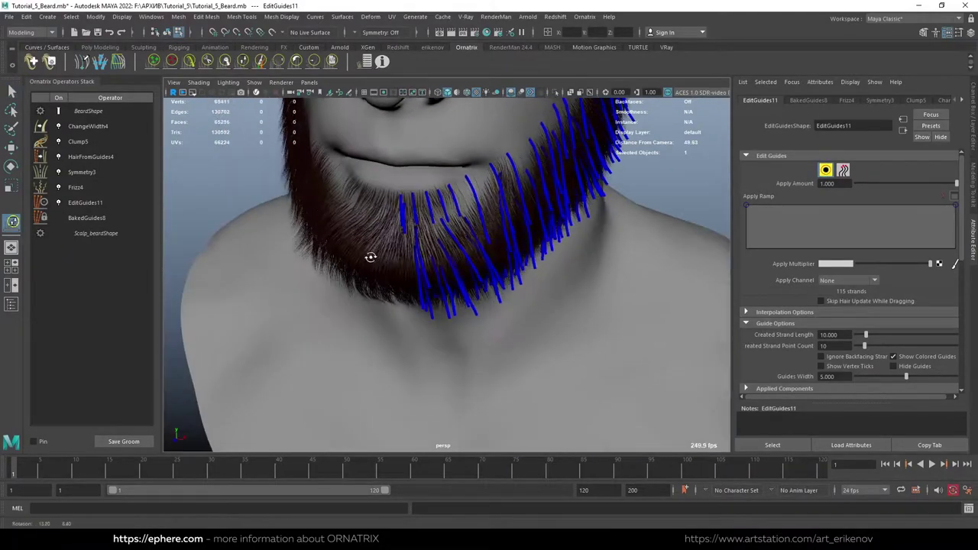
left_click(159, 62)
mouse_move(315, 179)
left_mouse_down("alt")
mouse_move(442, 241)
mouse_move(388, 197)
mouse_move(404, 192)
mouse_move(377, 227)
mouse_move(382, 286)
left_mouse_up("alt")
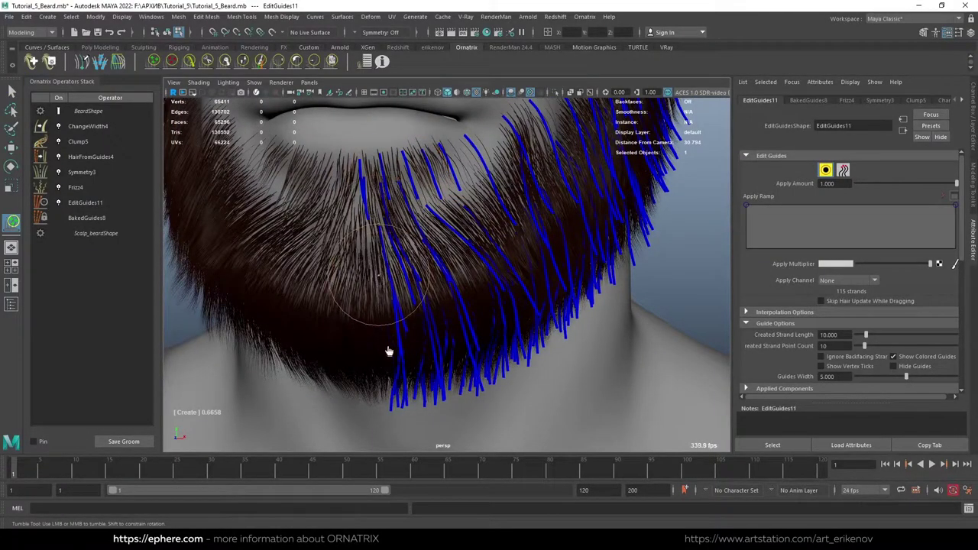
Marquee-select two front guides under the chin in individual-guide mode.
key("q")
left_click(826, 170)
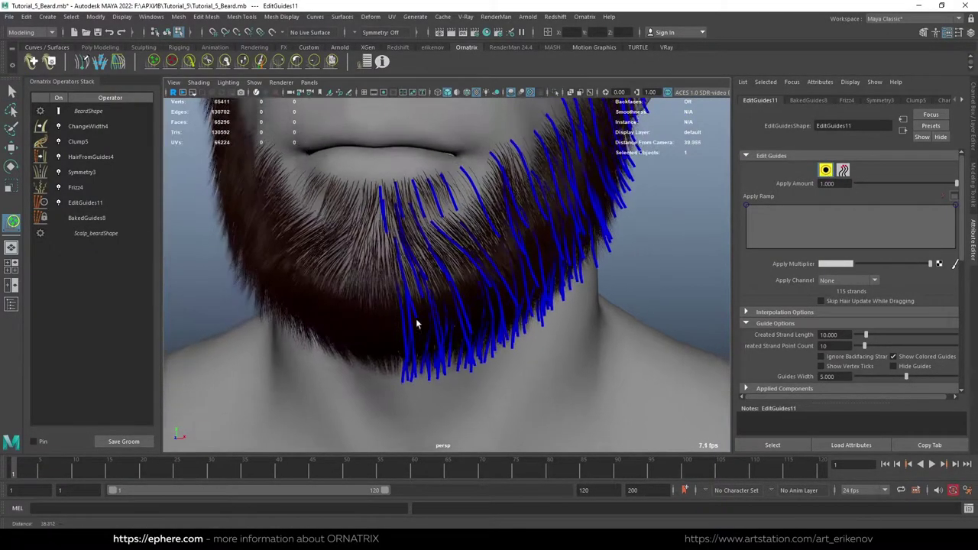
left_click_drag(458, 229, 397, 199, "alt")
left_click_drag(535, 306, 349, 166)
mouse_move(366, 199)
left_mouse_down("alt")
mouse_move(454, 279)
mouse_move(344, 229)
left_mouse_up("alt")
mouse_move(506, 275)
left_mouse_down("alt")
mouse_move(464, 272)
mouse_move(456, 306)
mouse_move(459, 292)
mouse_move(448, 304)
mouse_move(458, 310)
mouse_move(447, 199)
mouse_move(428, 222)
mouse_move(491, 221)
left_mouse_up("alt")
Select four front chin and jawline guides and shrink them with GrowShrink.
left_click_drag(484, 185, 513, 201)
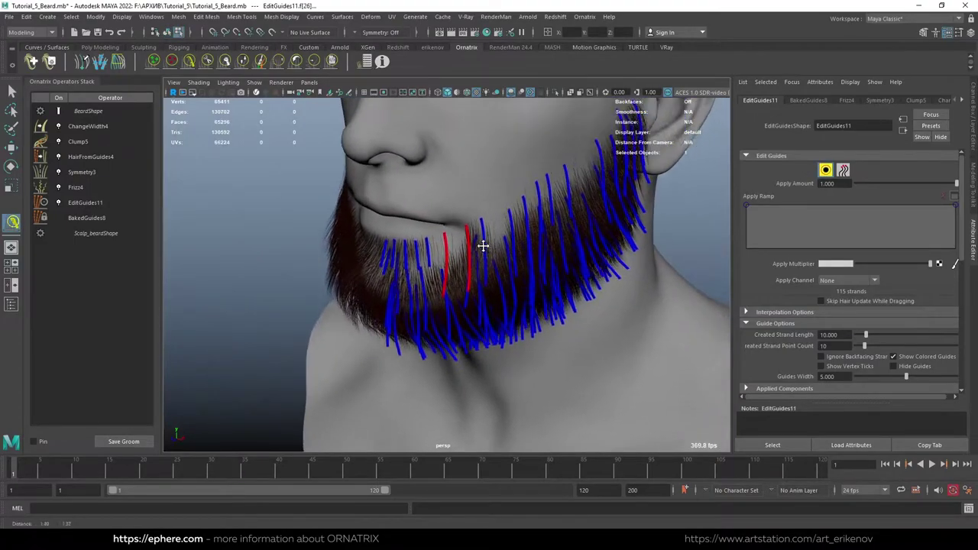
right_click_drag(483, 243, 575, 260, "alt")
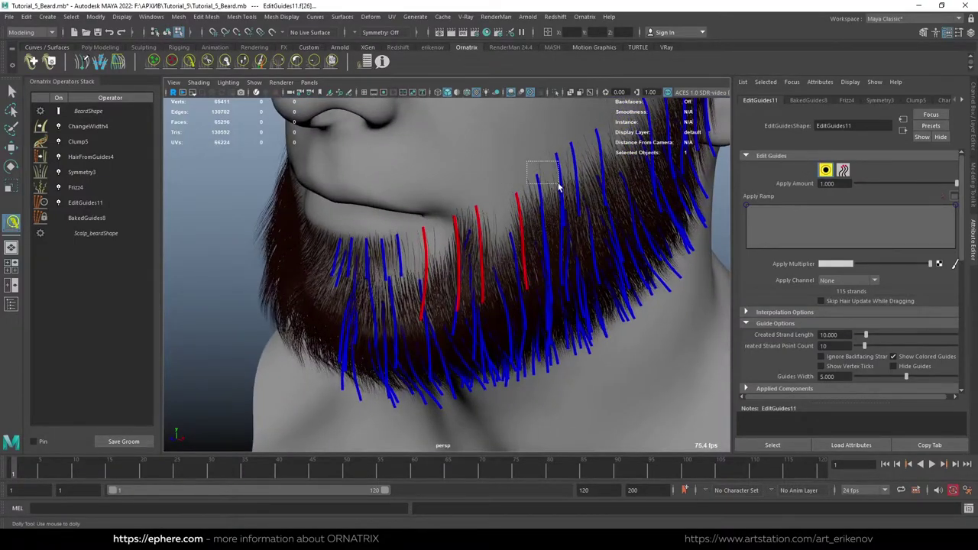
left_click_drag(566, 130, 612, 214, "shift")
left_click(243, 61)
mouse_move(451, 298)
left_mouse_down()
mouse_move(464, 229)
mouse_move(559, 222)
mouse_move(560, 211)
mouse_move(620, 196)
mouse_move(614, 166)
mouse_move(634, 175)
mouse_move(589, 192)
mouse_move(555, 262)
mouse_move(548, 219)
left_mouse_up()
Paint a few new guides along the cheek.
scroll(547, 220, "up", 2)
middle_click_drag(635, 221, 545, 262, "alt")
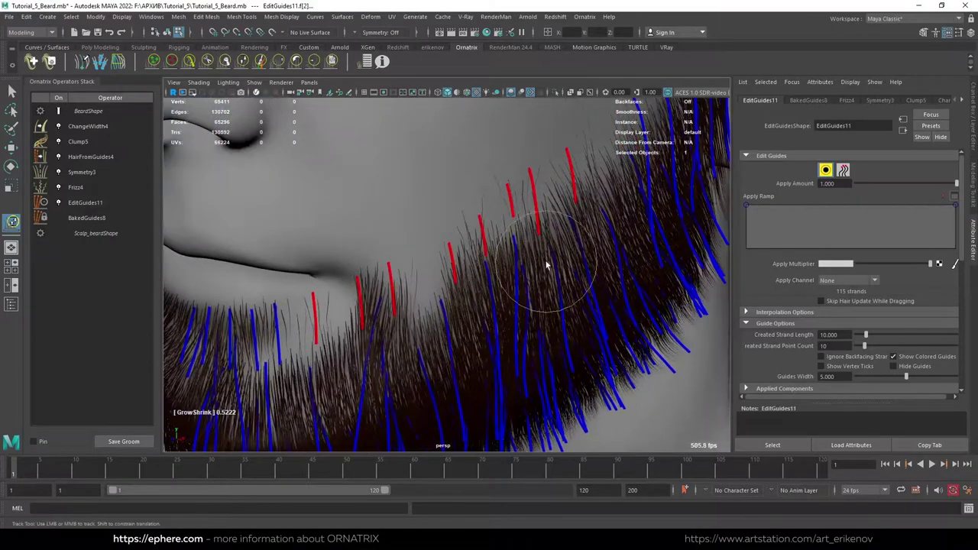
scroll(339, 205, "down", 5)
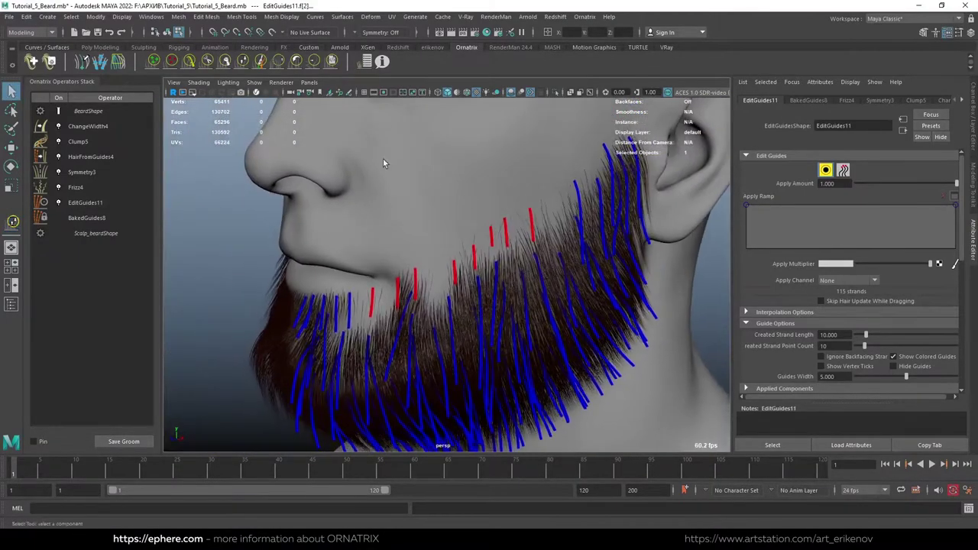
left_click_drag(551, 203, 564, 233)
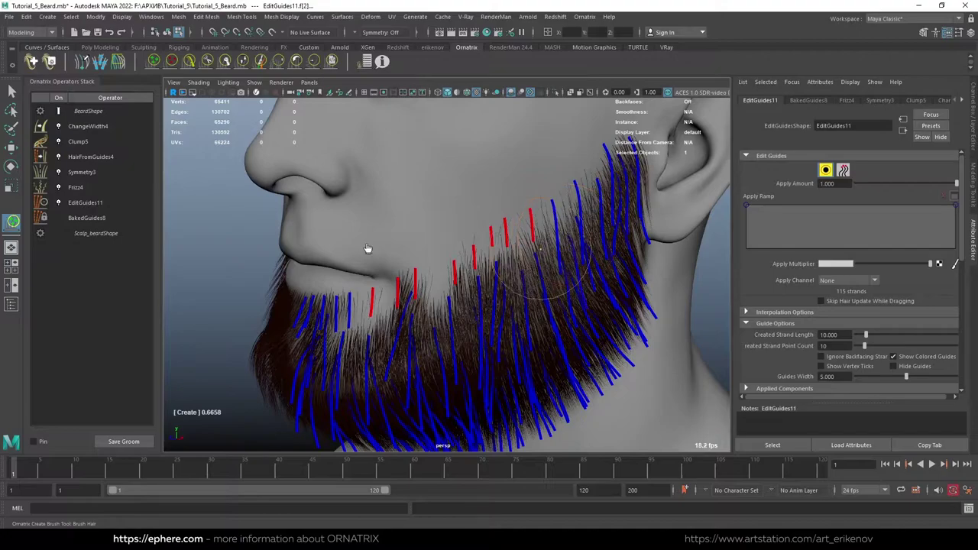
Select the individual guides near the ear.
key("q")
left_click(826, 171)
left_click_drag(650, 142, 557, 181)
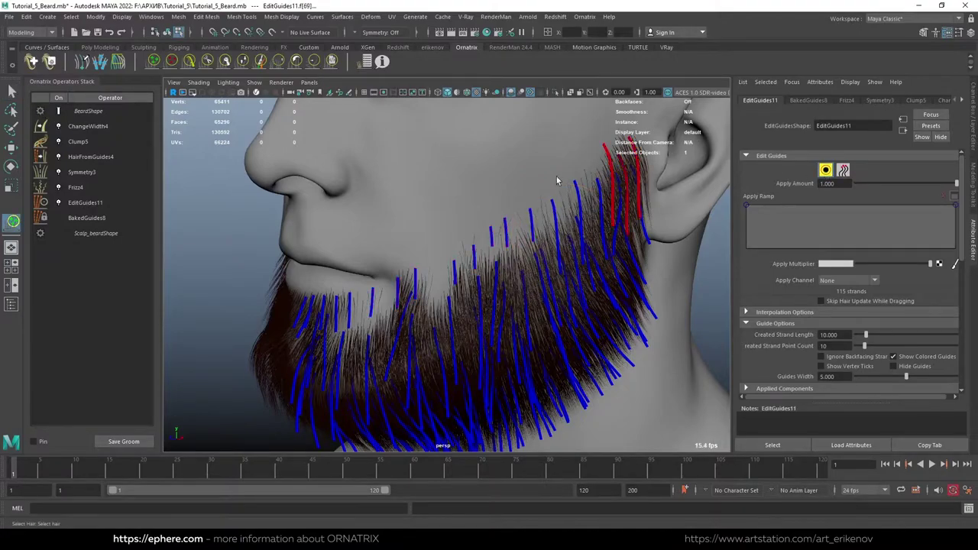
left_click_drag(592, 228, 562, 226, "alt")
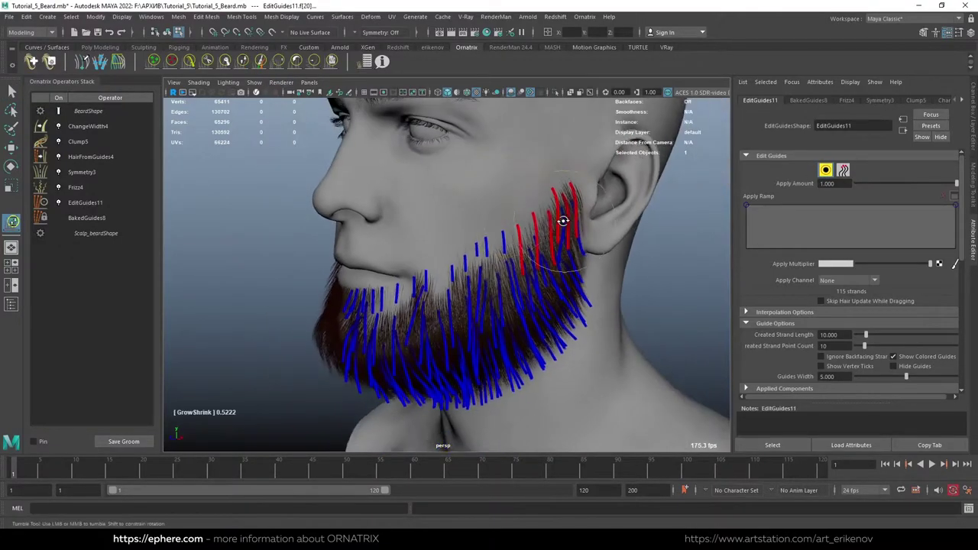
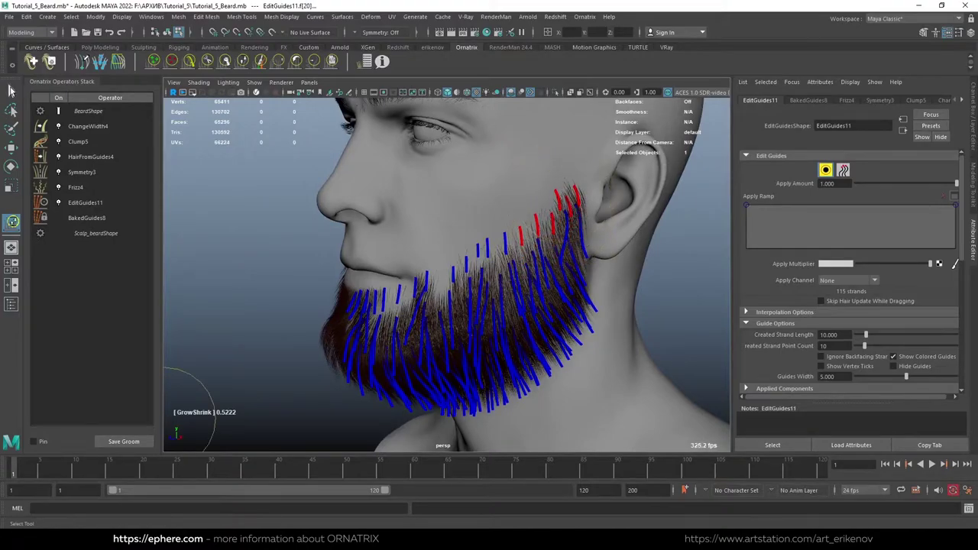
Select the cheek and jaw guides in EditGuides11 and comb them down and back.
key("q")
left_click(826, 171)
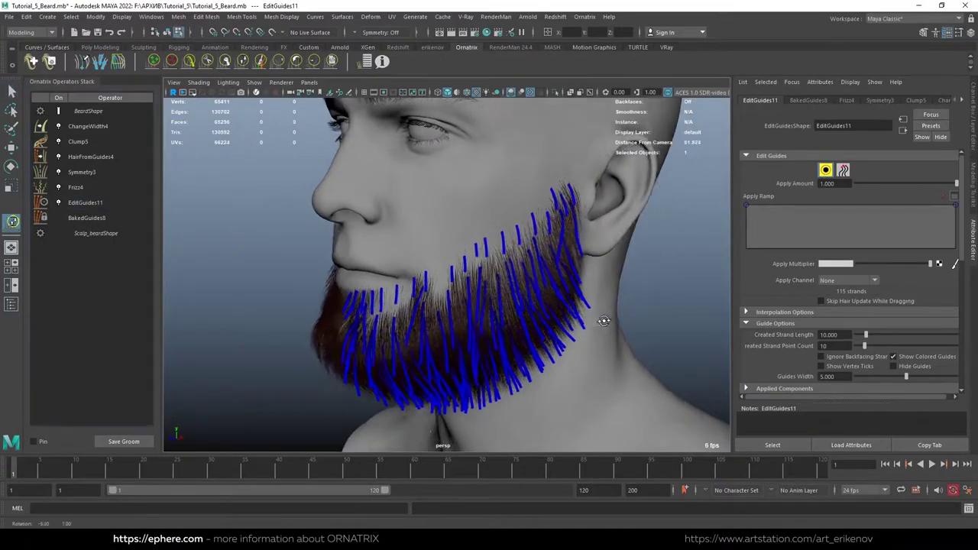
mouse_move(337, 290)
left_mouse_down("alt")
mouse_move(451, 286)
mouse_move(474, 268)
left_mouse_up("alt")
left_click(455, 284)
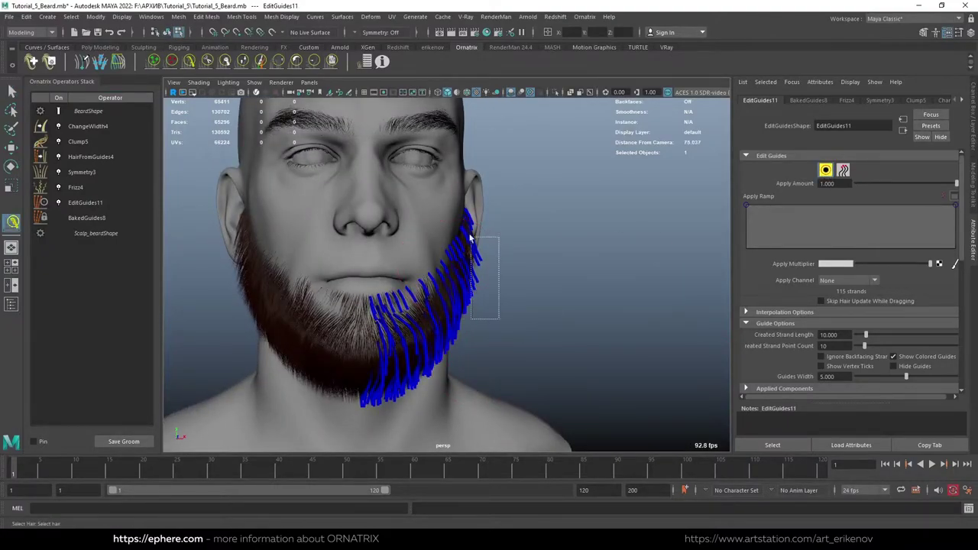
left_click(474, 260)
left_click_drag(474, 260, 422, 254, "alt")
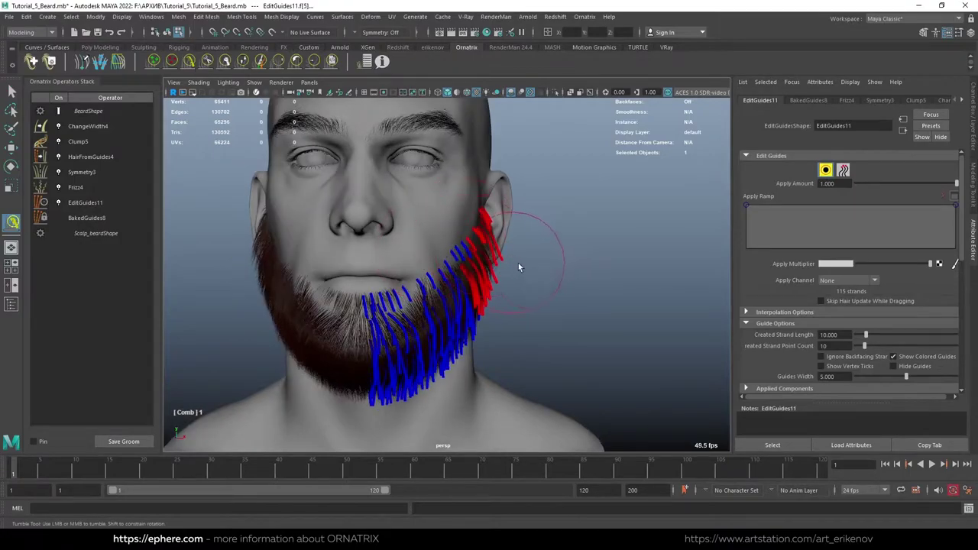
mouse_move(503, 230)
left_mouse_down("alt")
mouse_move(578, 273)
mouse_move(470, 262)
left_mouse_up("alt")
left_click_drag(469, 315, 527, 347)
double_click(14, 223)
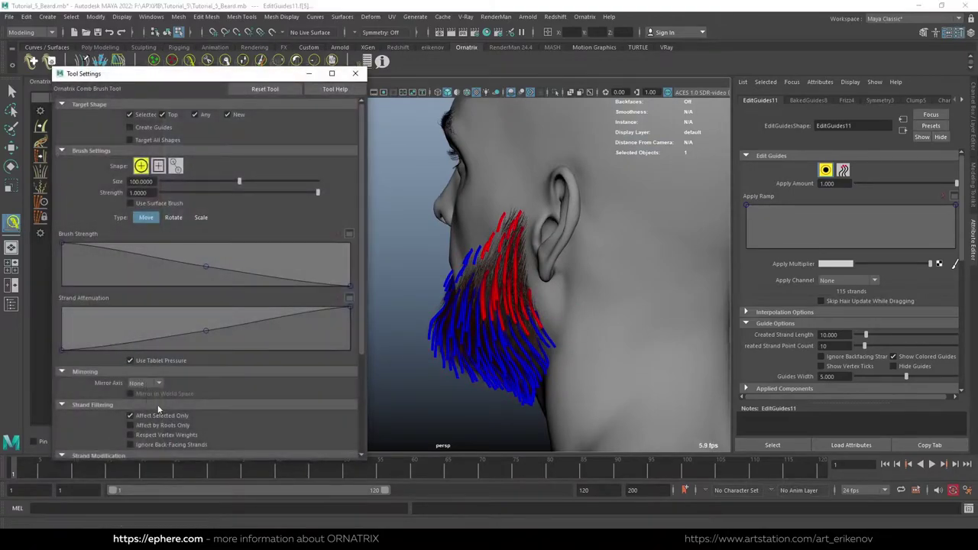
left_click(355, 73)
key("q")
Lengthen and comb the remaining beard guides with the GrowShrink and Comb brushes, then exit to Select.
left_click_drag(692, 205, 441, 304, "alt")
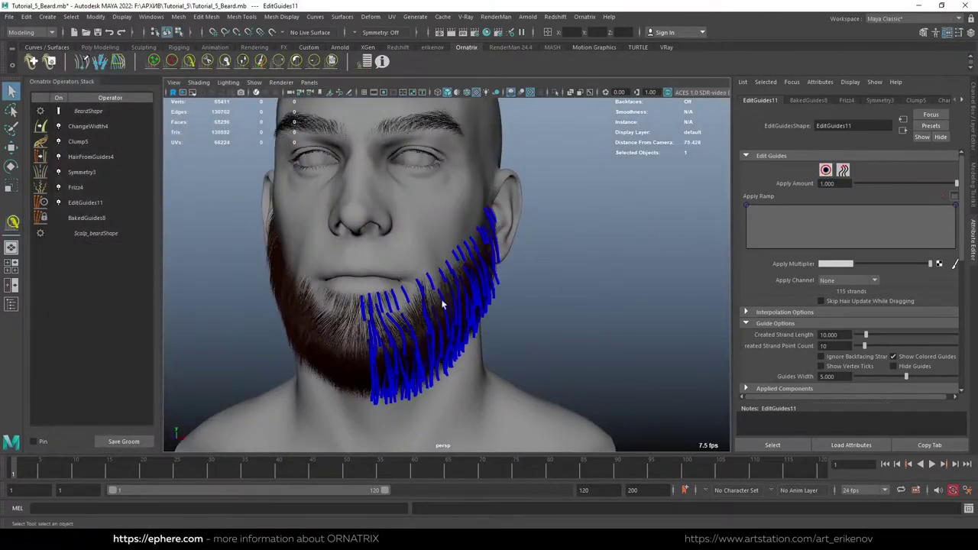
mouse_move(435, 266)
left_mouse_down("alt")
mouse_move(301, 287)
mouse_move(415, 279)
mouse_move(480, 262)
left_mouse_up("alt")
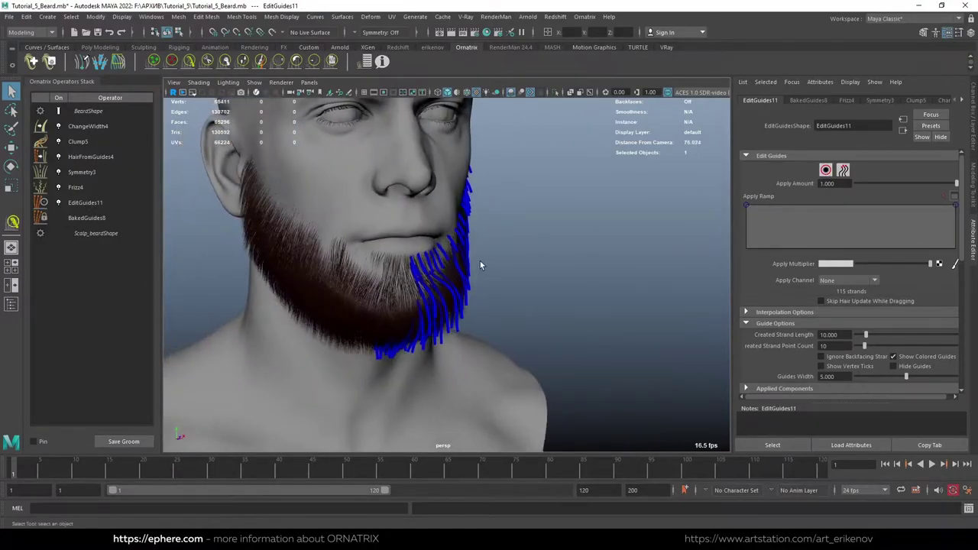
left_click(481, 262)
left_click(111, 206)
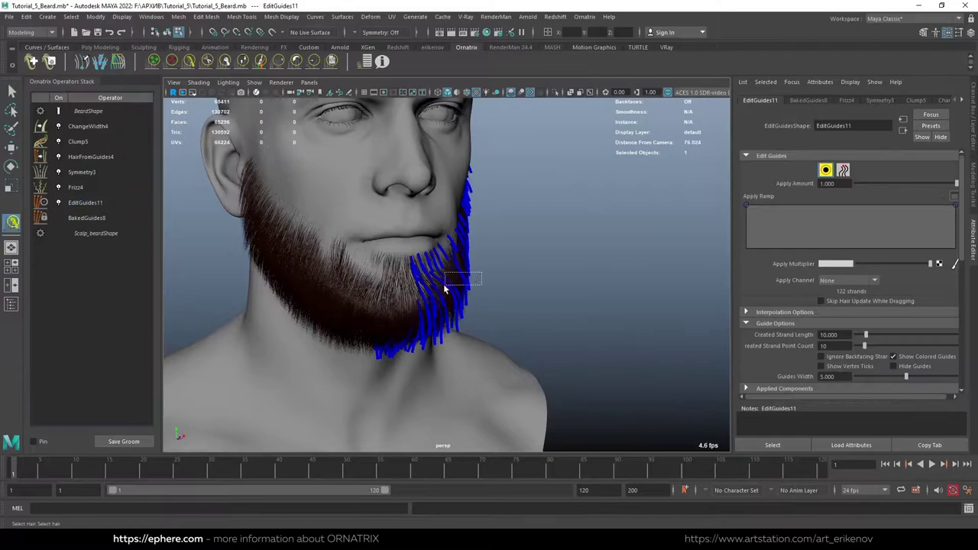
mouse_move(447, 311)
left_mouse_down("alt")
mouse_move(469, 295)
mouse_move(492, 301)
mouse_move(269, 113)
left_mouse_up("alt")
mouse_move(351, 142)
left_mouse_down("alt")
mouse_move(469, 316)
mouse_move(454, 306)
mouse_move(448, 349)
mouse_move(508, 339)
mouse_move(510, 374)
mouse_move(444, 385)
left_mouse_up("alt")
key("c")
key("g")
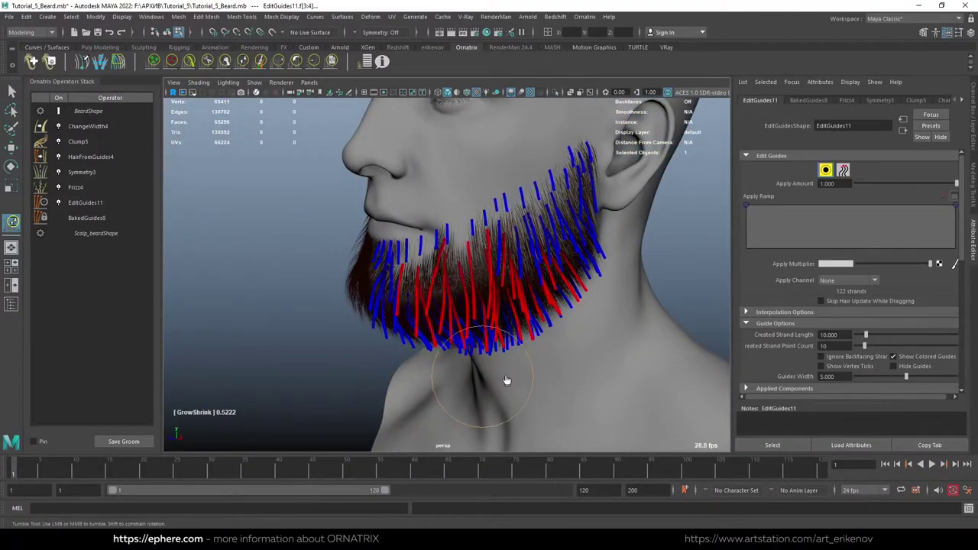
key("c")
mouse_move(496, 284)
left_mouse_down("alt")
mouse_move(498, 258)
mouse_move(444, 247)
left_mouse_up("alt")
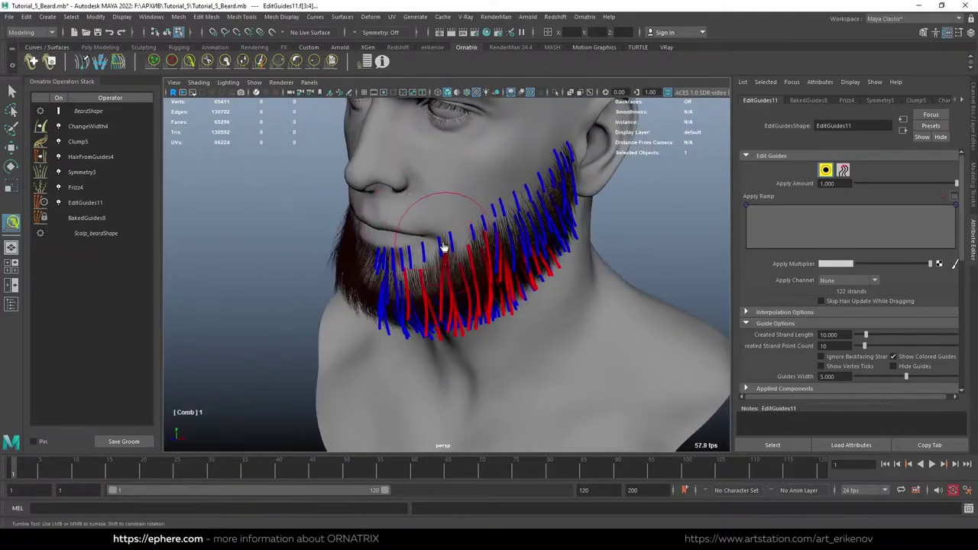
left_click_drag(415, 331, 531, 288, "alt")
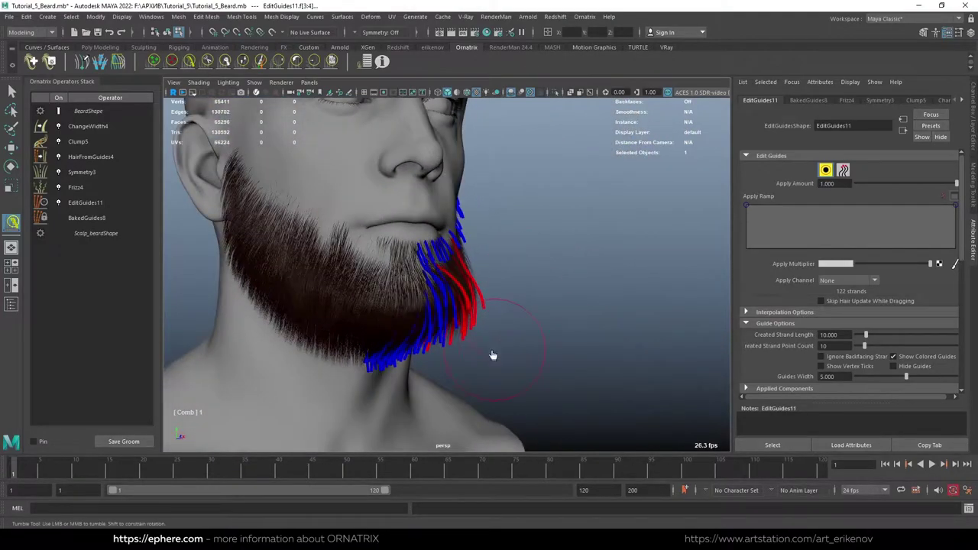
right_click_drag(525, 333, 543, 304, "alt")
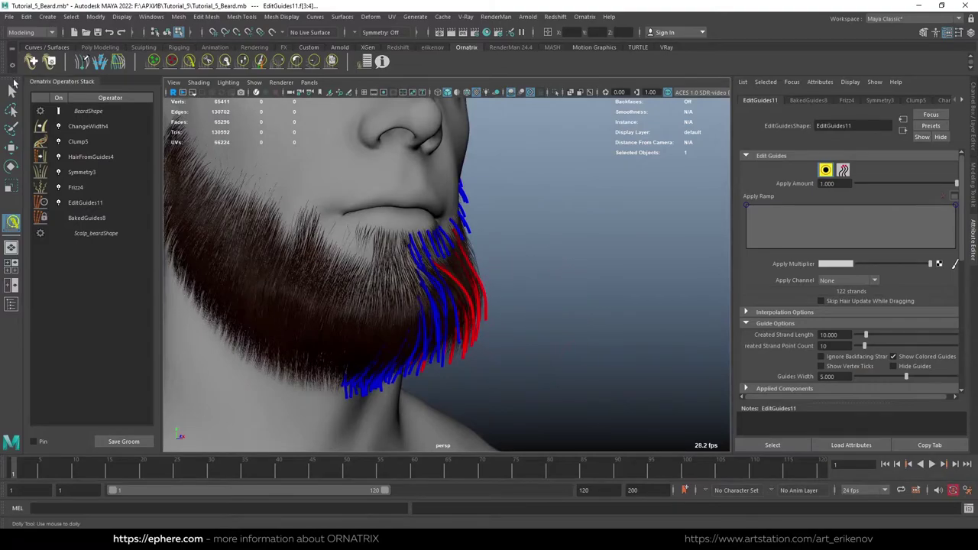
left_click(12, 89)
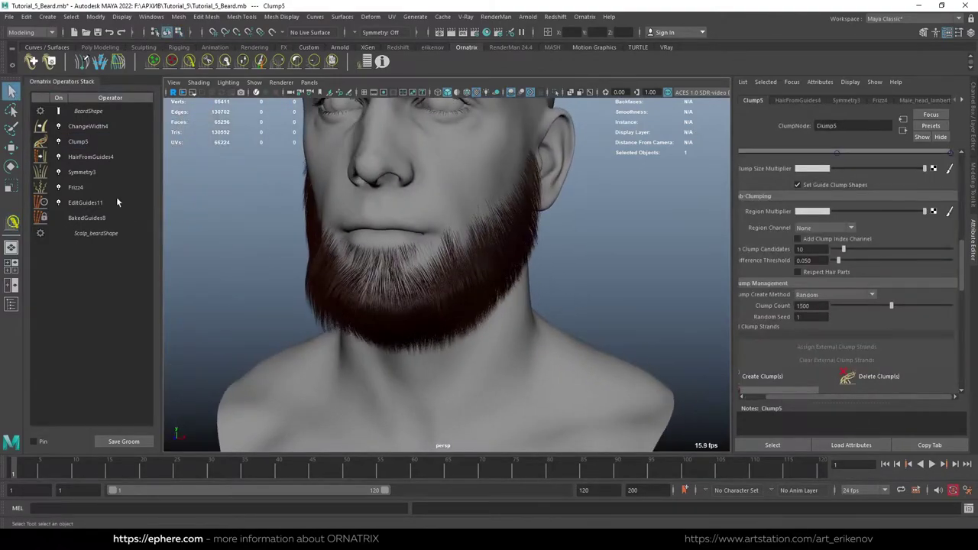
Comb a few more guides along the side of the jaw in EditGuides11.
left_click(92, 202)
left_click(826, 170)
mouse_move(465, 316)
left_mouse_down("alt")
mouse_move(483, 342)
mouse_move(522, 304)
mouse_move(451, 345)
left_mouse_up("alt")
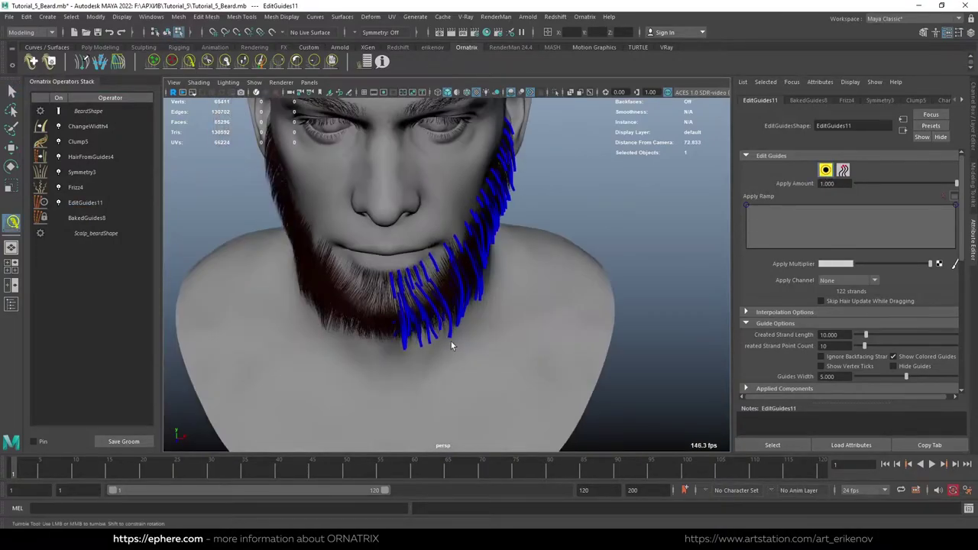
mouse_move(523, 313)
left_mouse_down("alt")
mouse_move(491, 316)
mouse_move(488, 335)
left_mouse_up("alt")
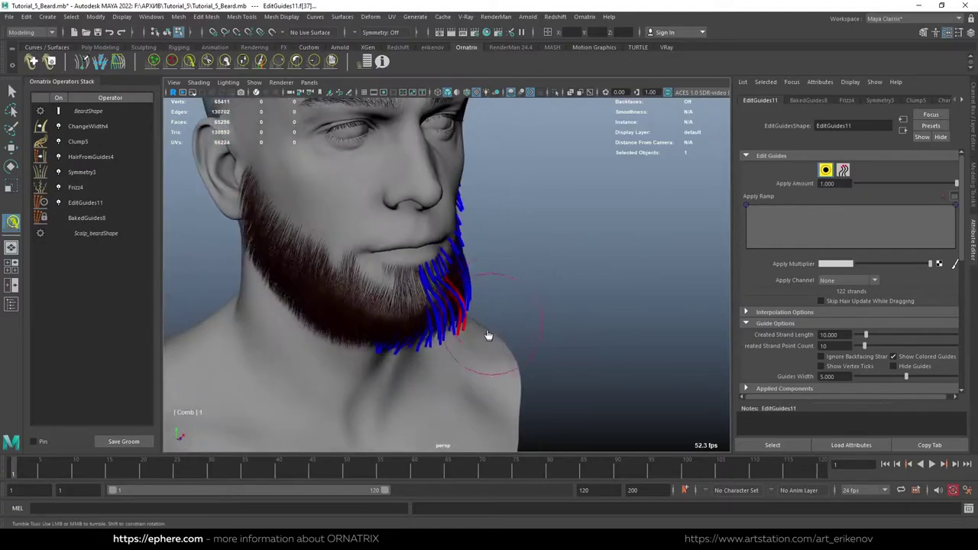
key("q")
Select the HairFromGuides4 object and pick the Clump5 operator in the stack.
left_click(416, 276)
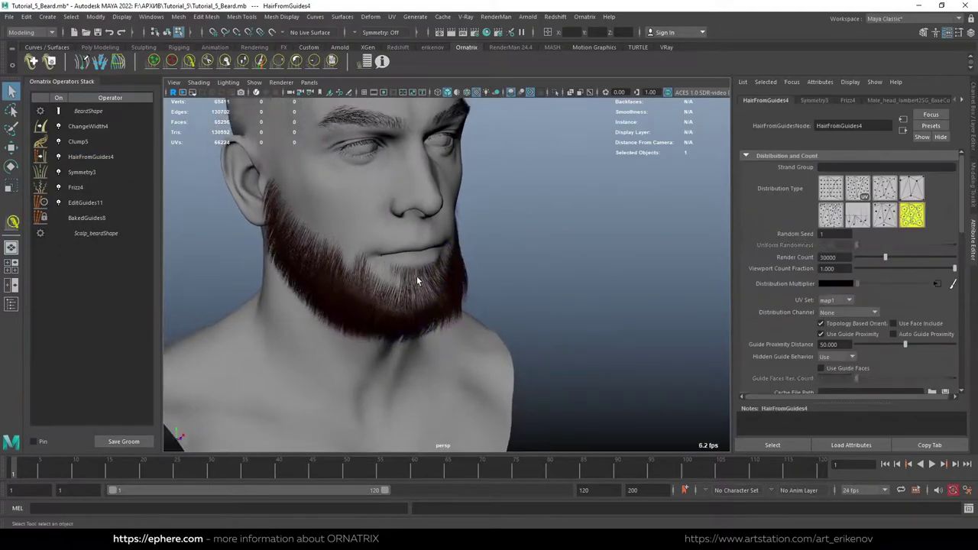
mouse_move(416, 275)
left_mouse_down("alt")
mouse_move(272, 269)
mouse_move(391, 262)
mouse_move(500, 295)
mouse_move(428, 290)
left_mouse_up("alt")
right_click_drag(427, 290, 464, 348, "alt")
left_click_drag(464, 348, 443, 344, "alt")
left_click(78, 141)
Add a Frizz operator with Amount 2.985, Outlier Frizz Amount 3.483 and an amount curve rising toward the tips.
left_click(585, 16)
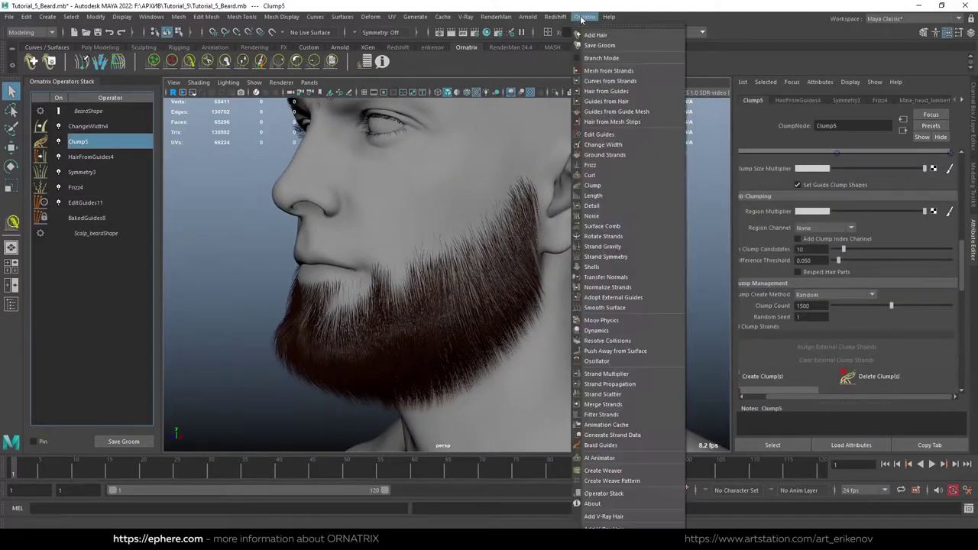
left_click(590, 165)
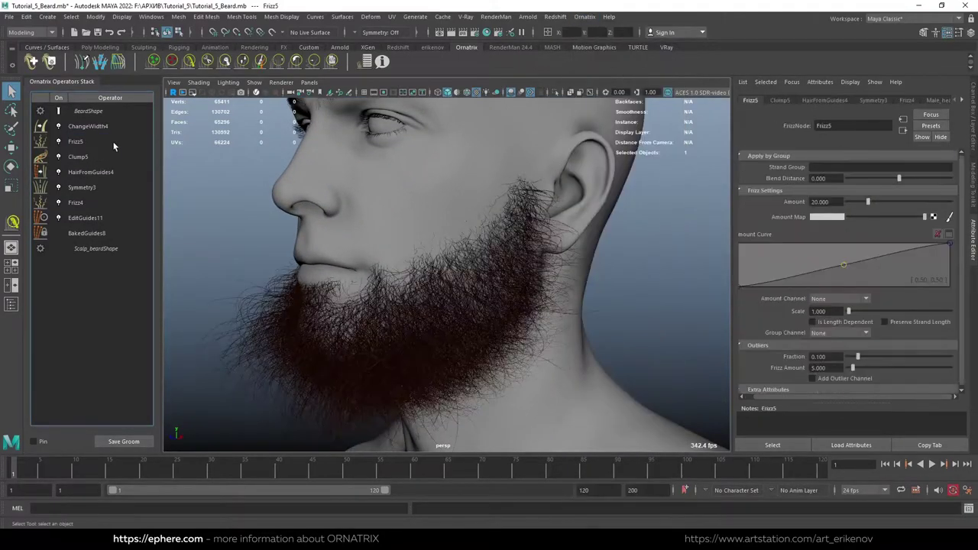
left_click(817, 367)
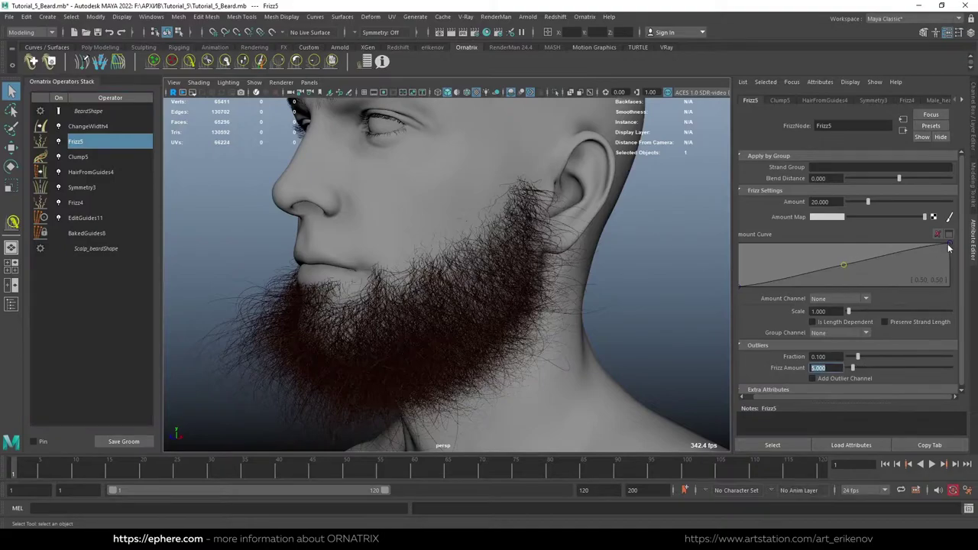
left_click_drag(949, 247, 949, 264)
left_click_drag(868, 202, 849, 201)
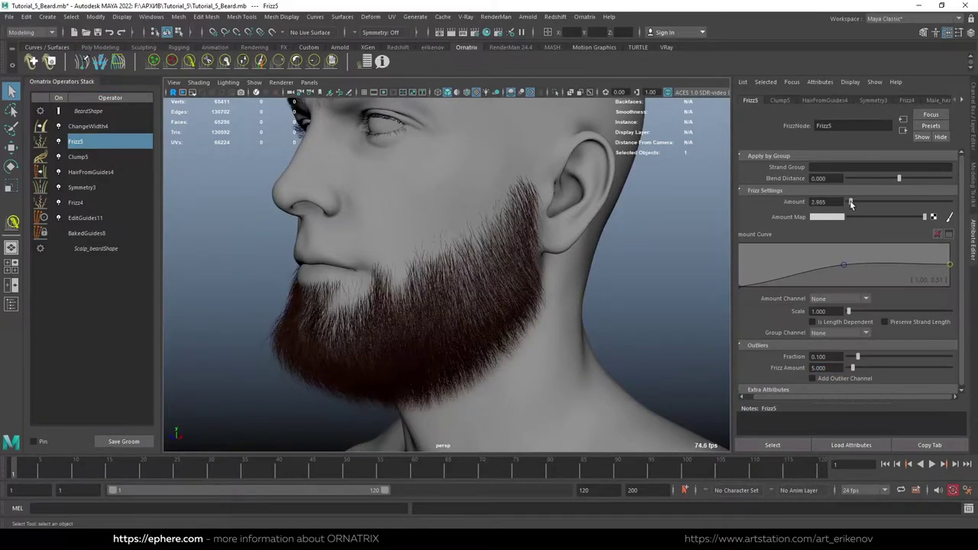
mouse_move(474, 325)
left_mouse_down("alt")
mouse_move(537, 354)
mouse_move(497, 343)
mouse_move(493, 288)
mouse_move(478, 311)
mouse_move(671, 311)
mouse_move(430, 257)
left_mouse_up("alt")
mouse_move(431, 258)
right_mouse_down("alt")
mouse_move(515, 321)
mouse_move(623, 324)
right_mouse_up("alt")
left_click_drag(852, 368, 849, 367)
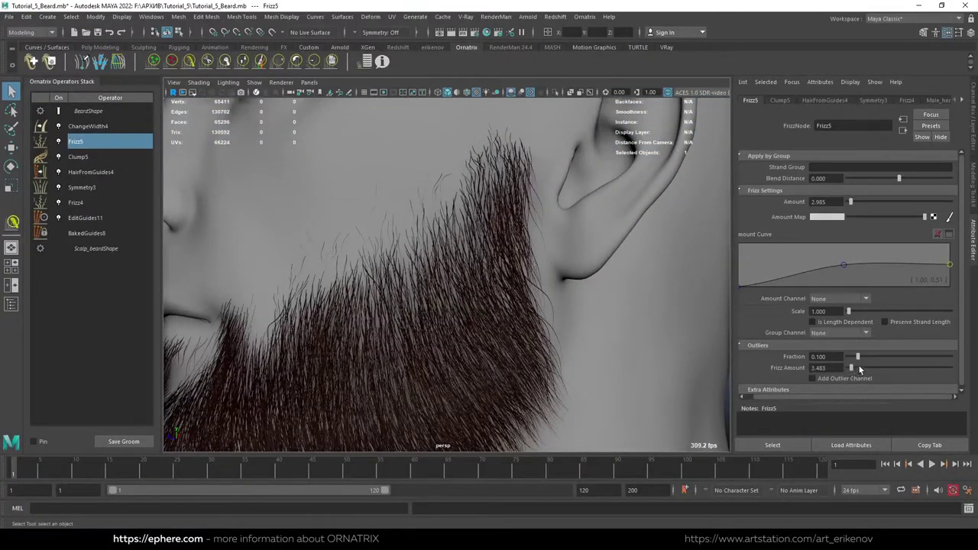
mouse_move(843, 264)
left_mouse_down()
mouse_move(812, 282)
mouse_move(847, 268)
left_mouse_up()
left_click_drag(949, 264, 953, 249)
mouse_move(630, 311)
left_mouse_down("alt")
mouse_move(458, 360)
mouse_move(378, 208)
left_mouse_up("alt")
Add a low end point to ChangeWidth4's Width Ramp so strands taper to 0.03 at the tips.
key("Up")
scroll(378, 208, "up", 3)
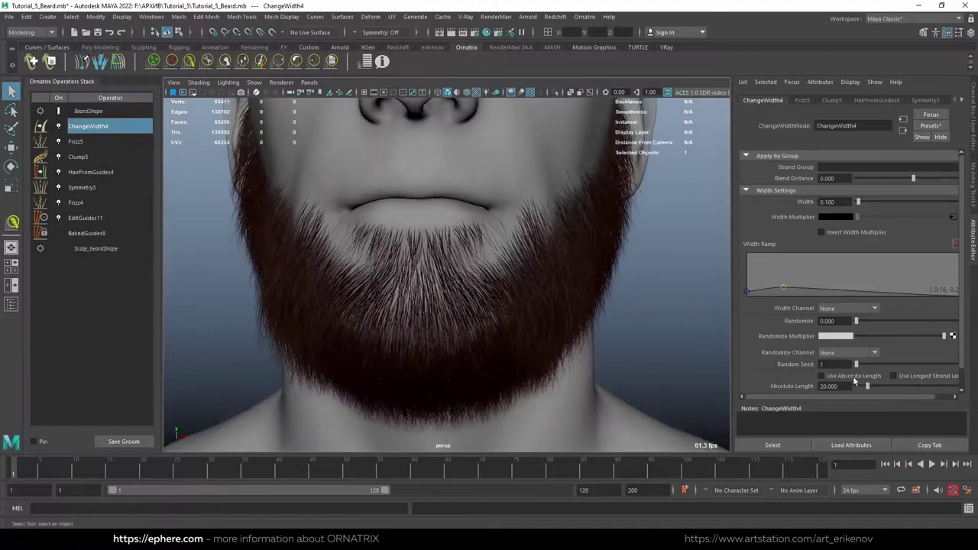
left_click(952, 297)
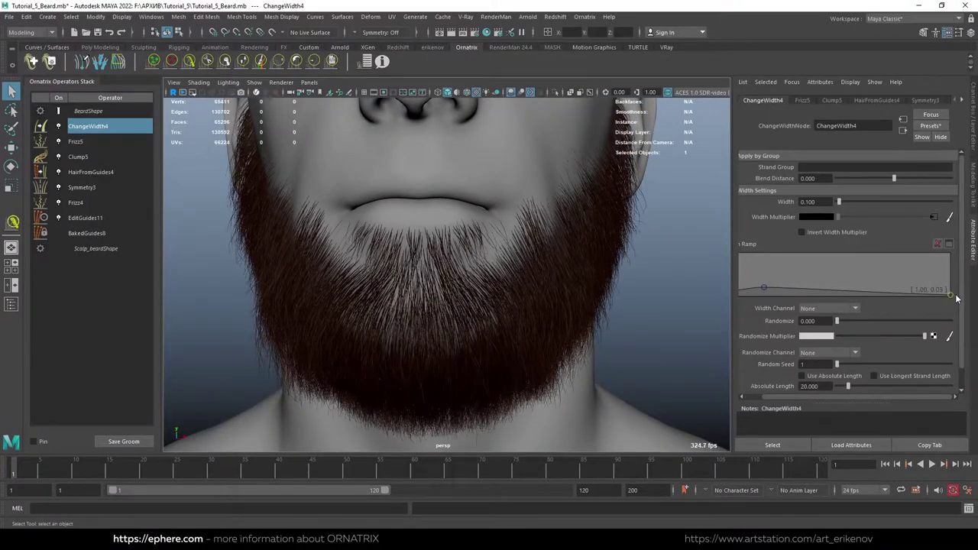
mouse_move(602, 356)
left_mouse_down("alt")
mouse_move(492, 361)
mouse_move(416, 336)
left_mouse_up("alt")
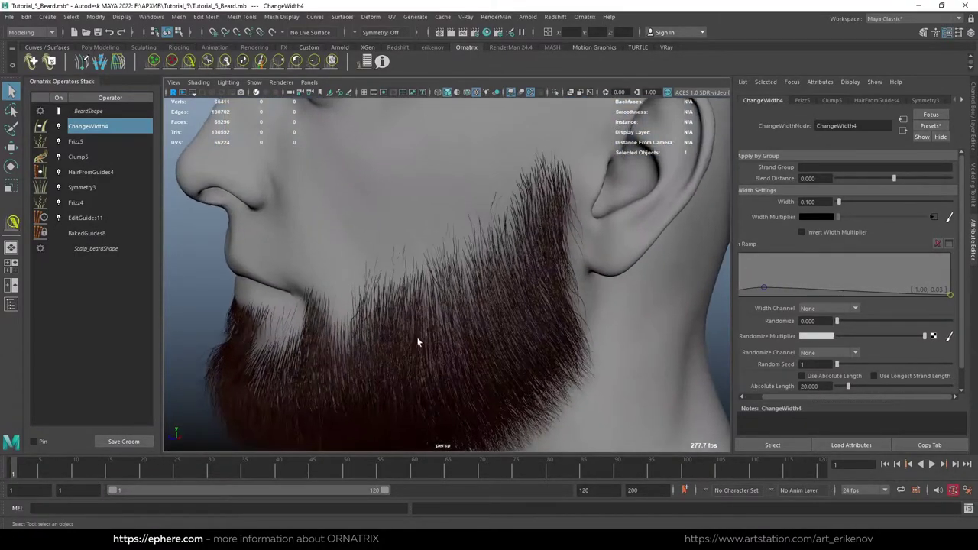
left_click(84, 217)
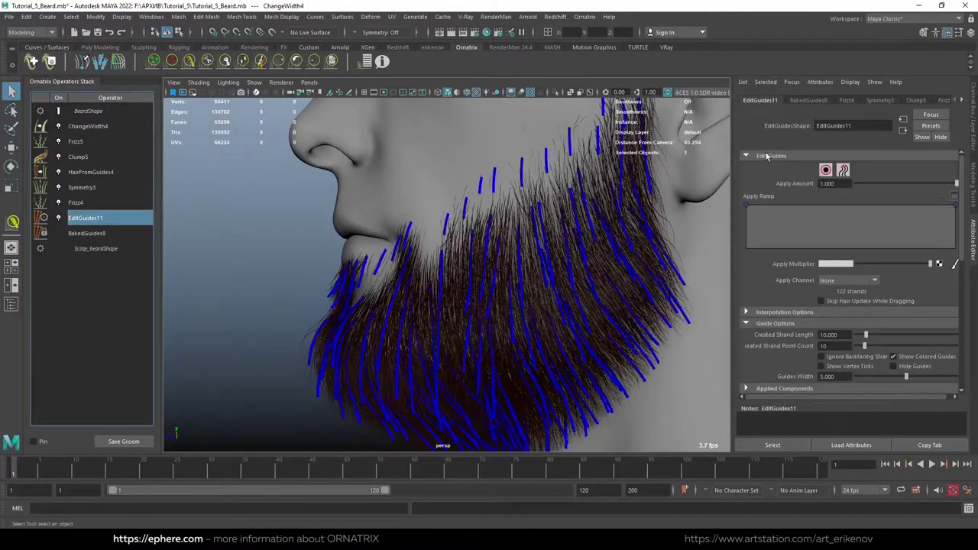
Select the guides under the lower lip and comb them down and to the left.
left_click(825, 171)
left_click_drag(309, 259, 349, 269)
scroll(382, 219, "up", 2)
scroll(382, 218, "up", 2)
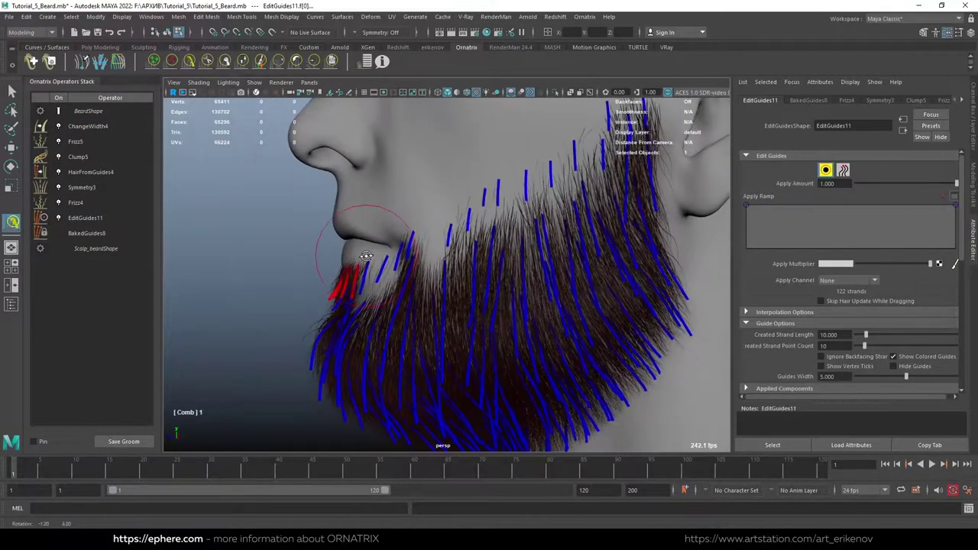
scroll(390, 302, "up", 2)
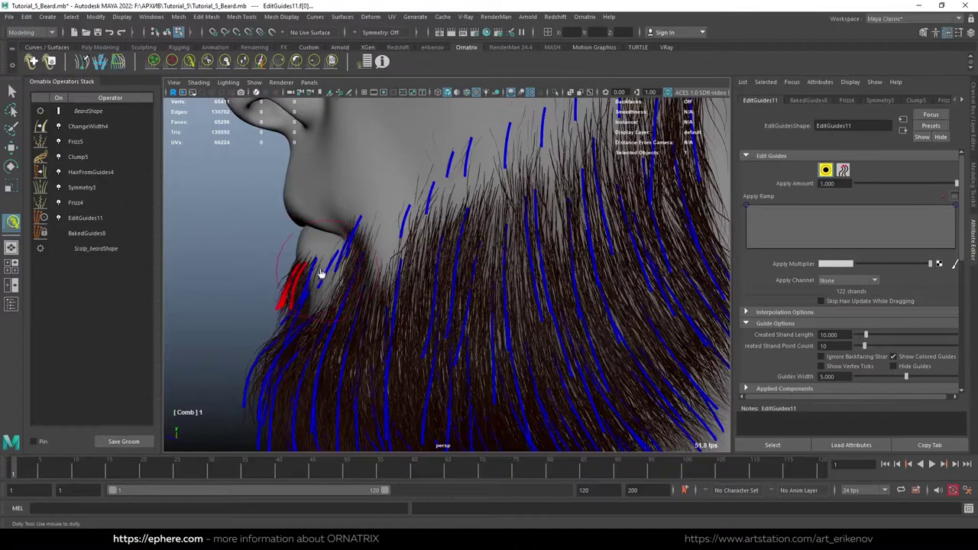
left_click_drag(321, 274, 319, 272)
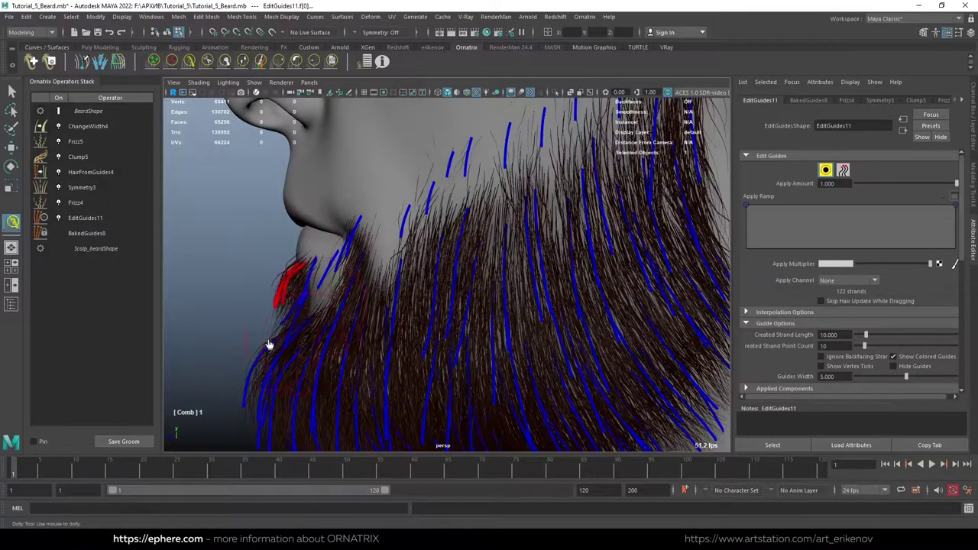
left_click_drag(285, 269, 253, 313)
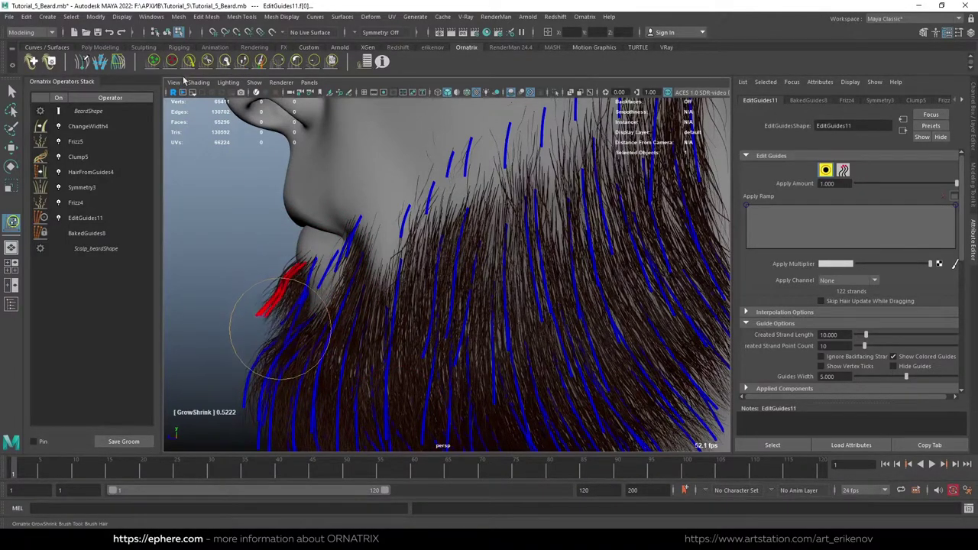
left_click_drag(294, 262, 224, 299)
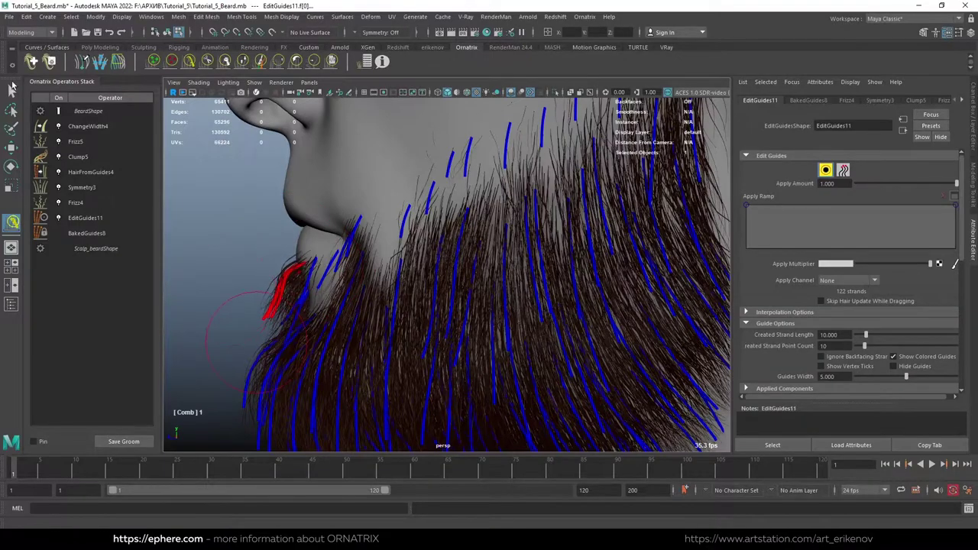
left_click(11, 87)
Comb and resize the mouth-corner guides with the Comb and GrowShrink brushes, then select Symmetry3.
left_click_drag(458, 275, 393, 269, "alt")
left_click(826, 170)
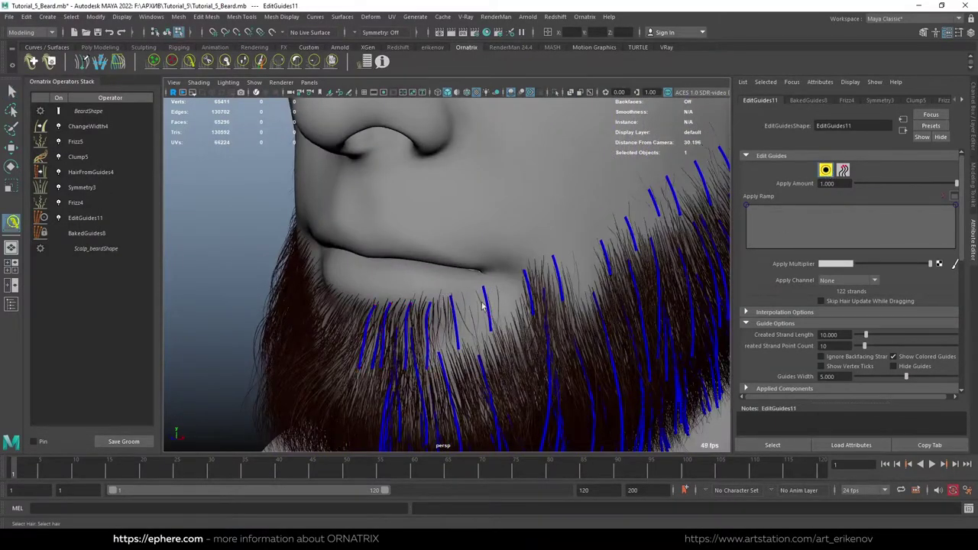
left_click(200, 64)
left_click_drag(458, 275, 548, 273, "alt")
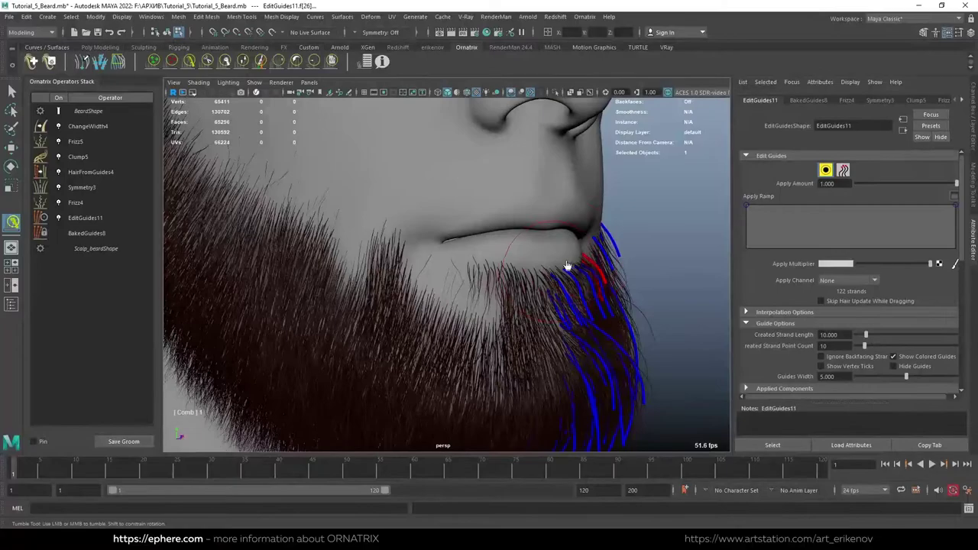
left_click(243, 61)
left_click_drag(482, 317, 556, 338, "alt")
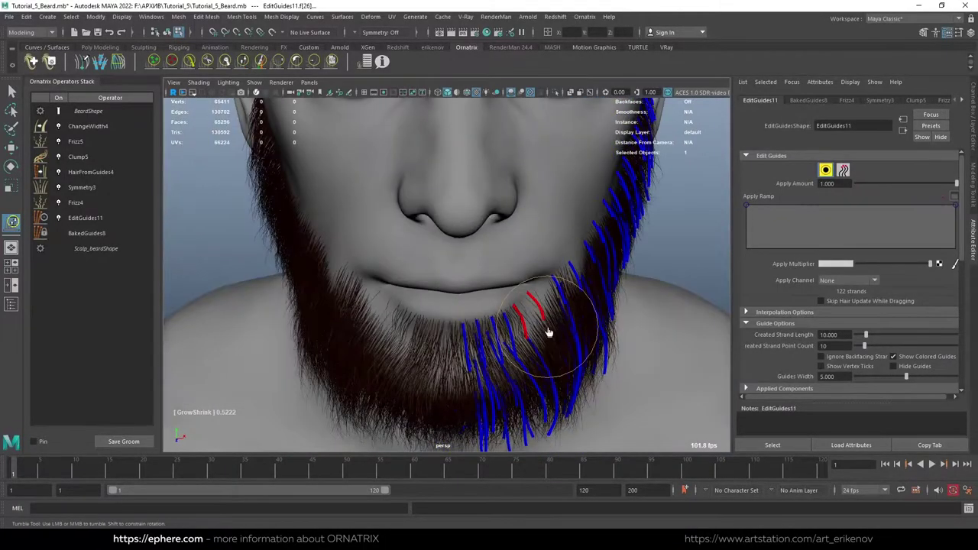
key("q")
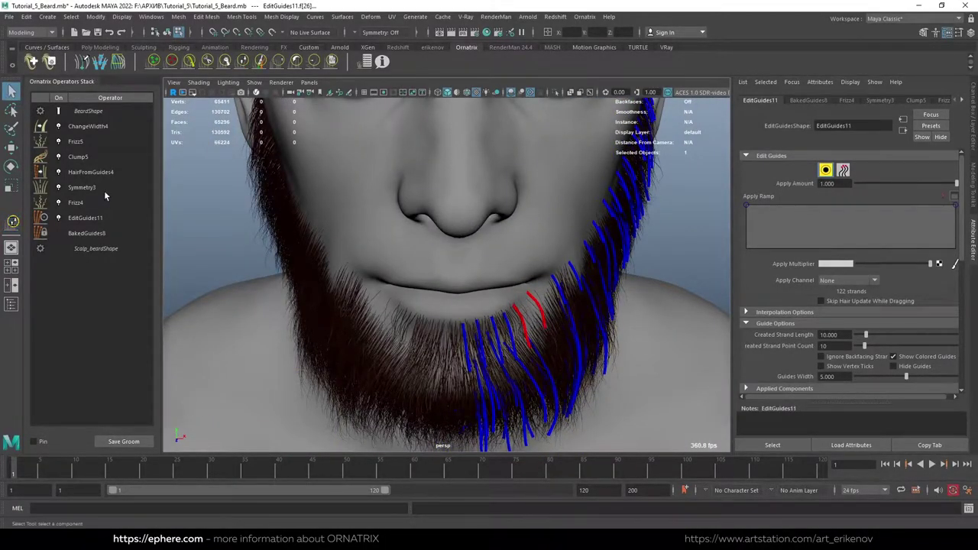
left_click(104, 190)
left_click_drag(459, 298, 483, 275, "alt")
right_click_drag(482, 275, 474, 280, "alt")
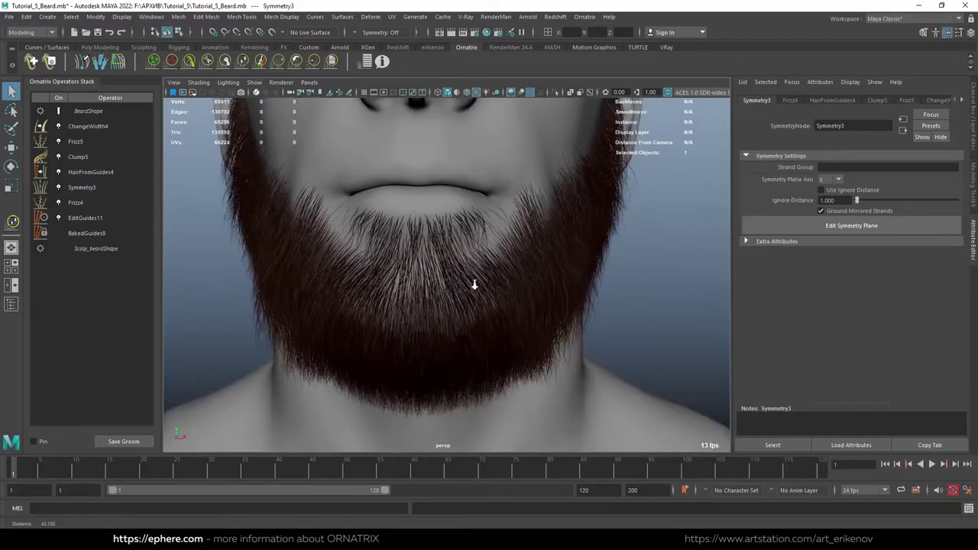
In Clump5, select the chin clumps and set their Amount Override to 0.2.
left_click(88, 158)
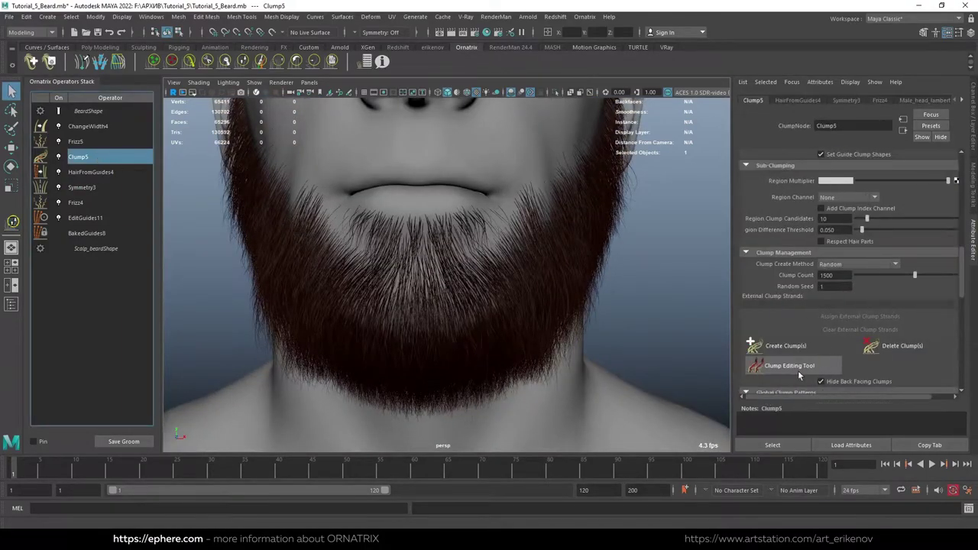
left_click(787, 367)
left_click_drag(478, 239, 478, 240)
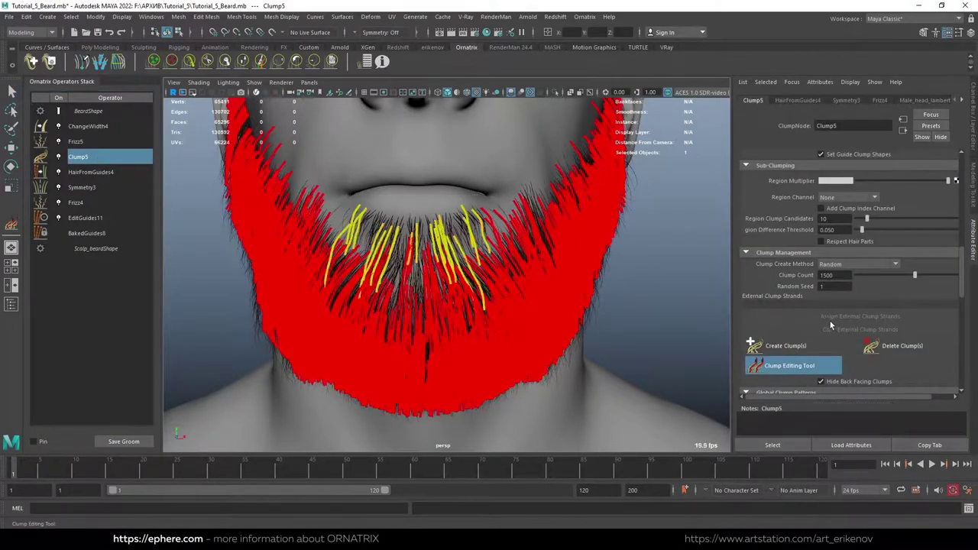
scroll(868, 289, "down", 5)
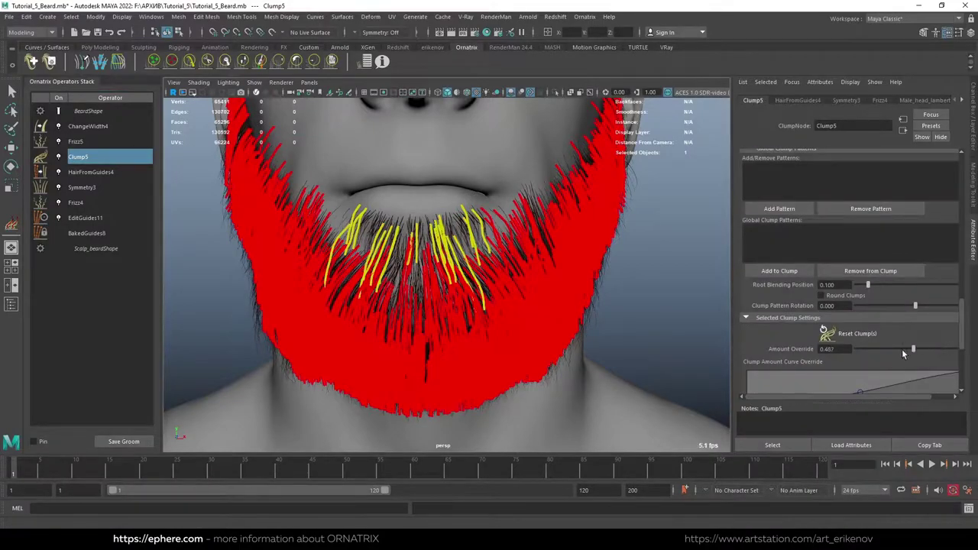
left_click_drag(902, 350, 879, 350)
Add a Length operator above Frizz5 with value 0.99 and randomize 0.175.
left_click(75, 141)
scroll(443, 252, "down", 2)
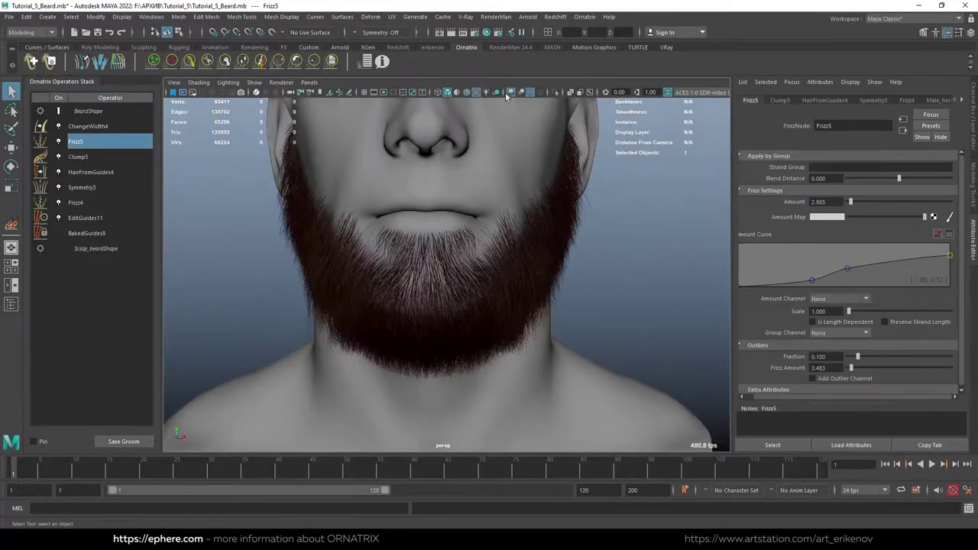
left_click(584, 16)
left_click(596, 196)
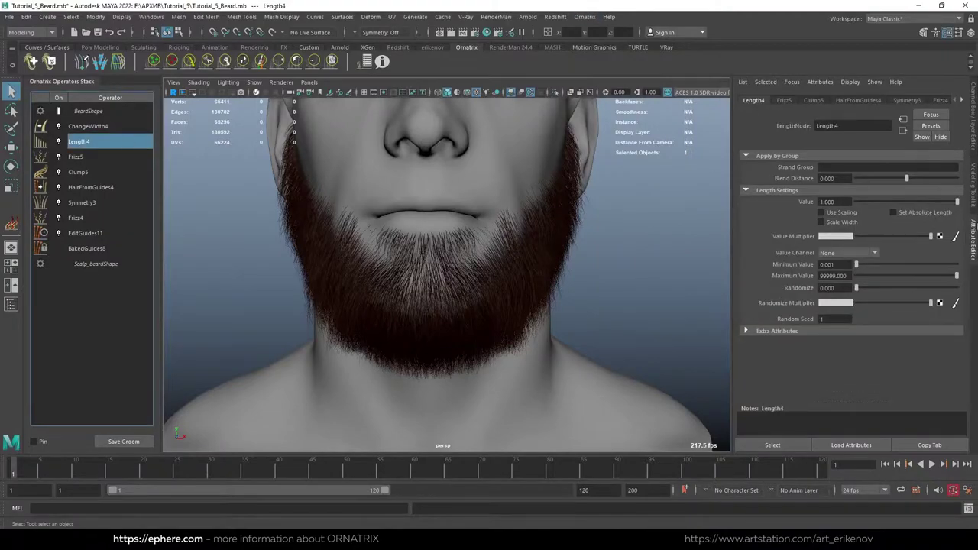
left_click(827, 202)
type("0.990")
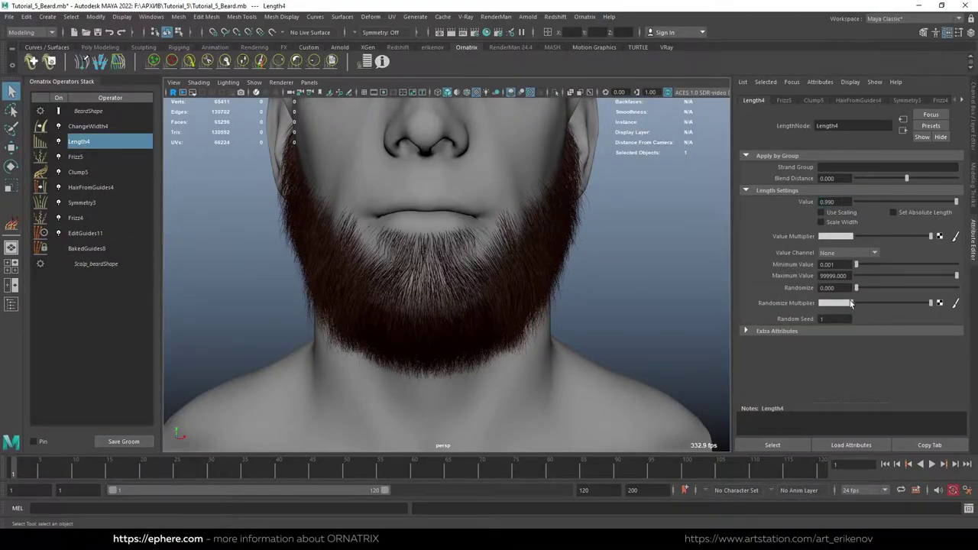
left_click_drag(856, 288, 871, 290)
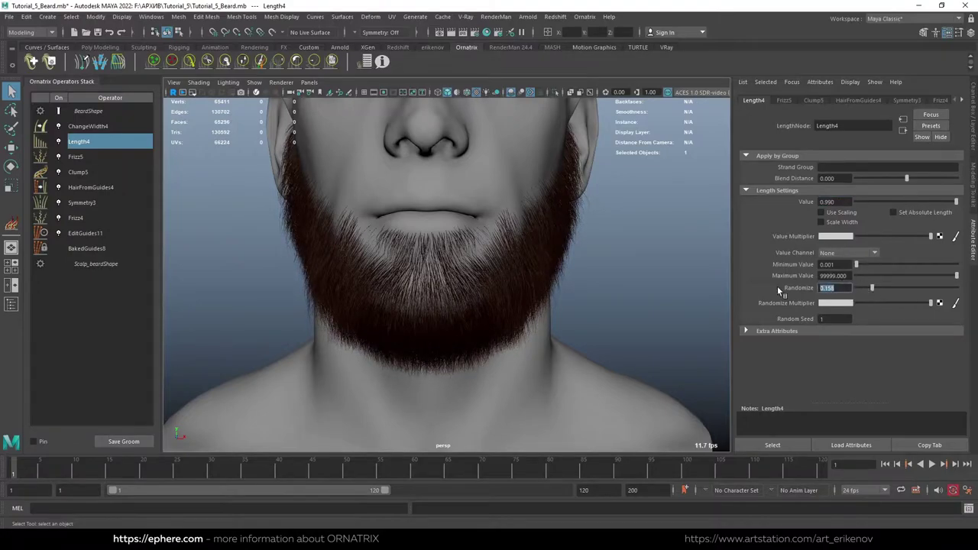
type("0.175")
key("Return")
scroll(586, 330, "down", 3)
Select the right-cheek guides near the ear, comb them back and resize them with GrowShrink.
left_click(88, 233)
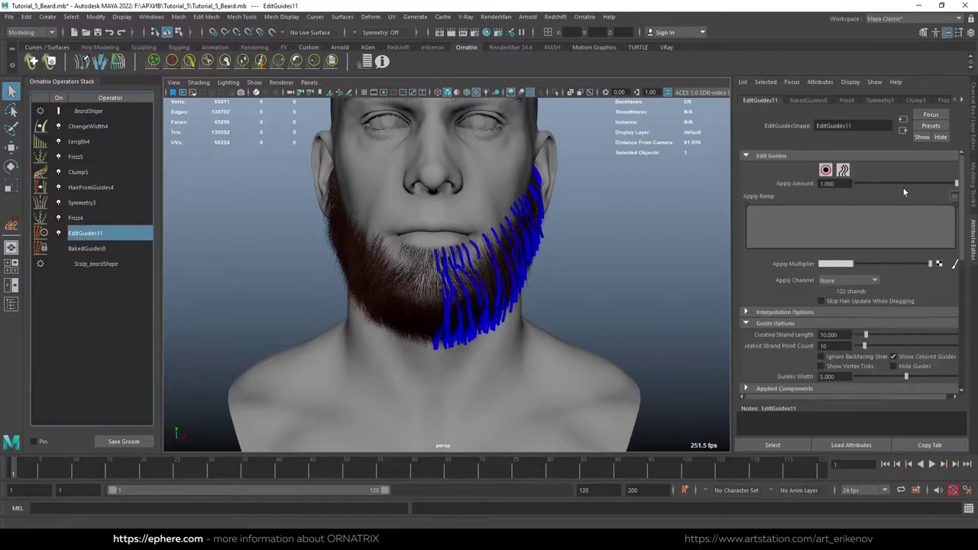
left_click(825, 170)
left_click_drag(568, 247, 535, 218)
left_click(190, 61)
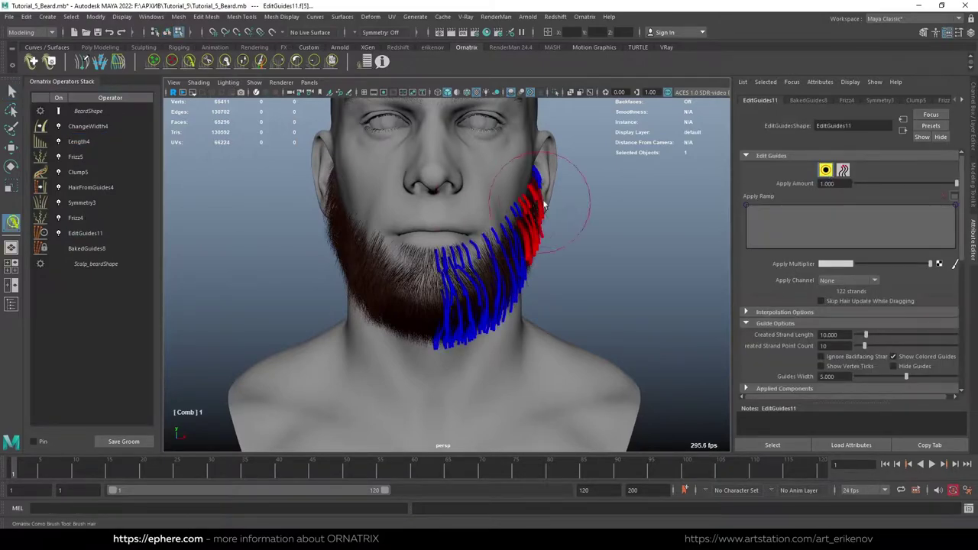
left_click_drag(569, 261, 585, 256, "alt")
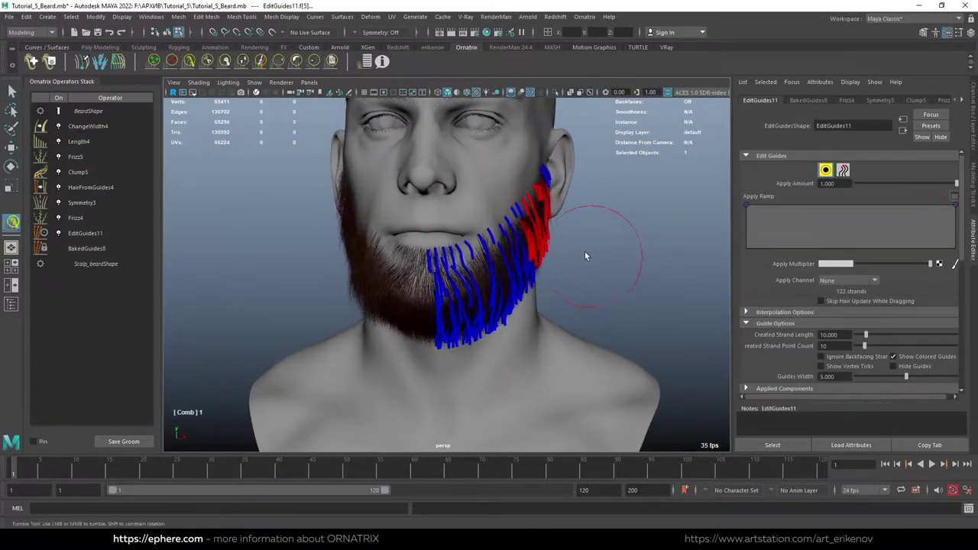
mouse_move(599, 191)
left_mouse_down("alt")
mouse_move(539, 202)
mouse_move(528, 252)
mouse_move(574, 294)
mouse_move(699, 279)
mouse_move(535, 283)
left_mouse_up("alt")
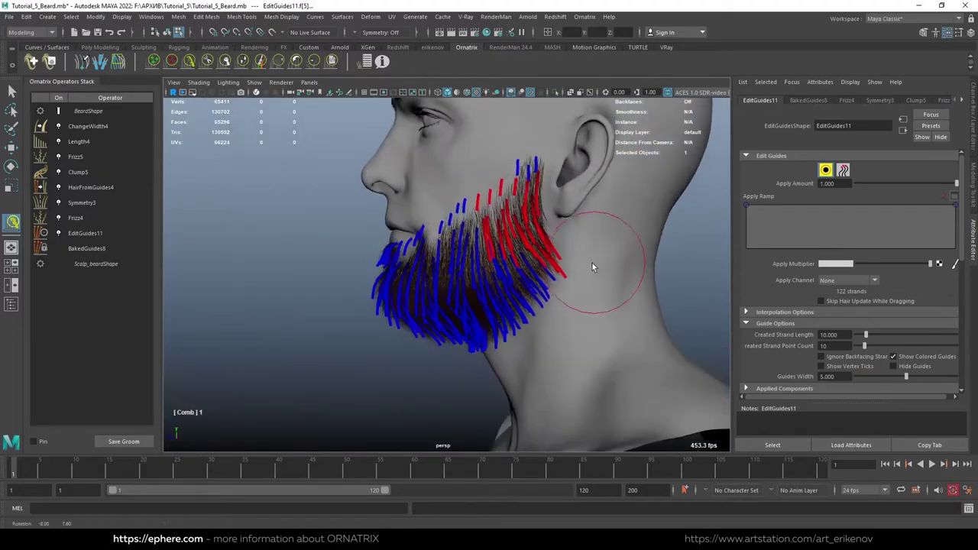
left_click(243, 61)
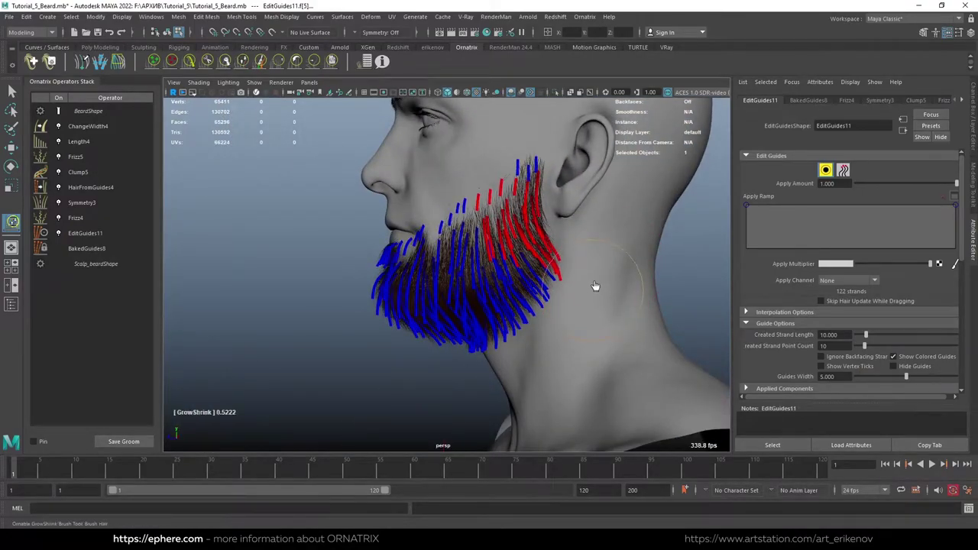
left_click(11, 91)
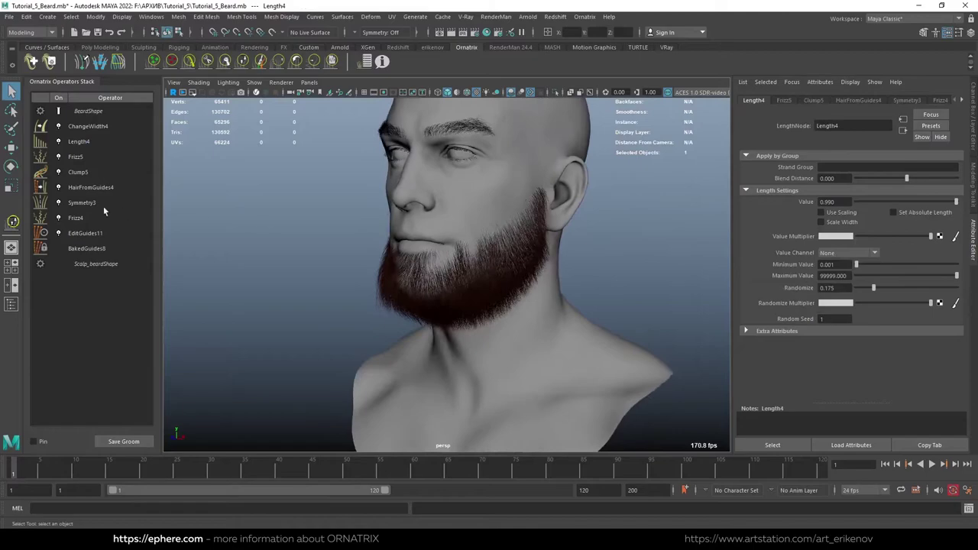
Add a Curl operator above Symmetry3 with magnitude 0.2 and phase -2.
left_click(103, 205)
left_click(585, 16)
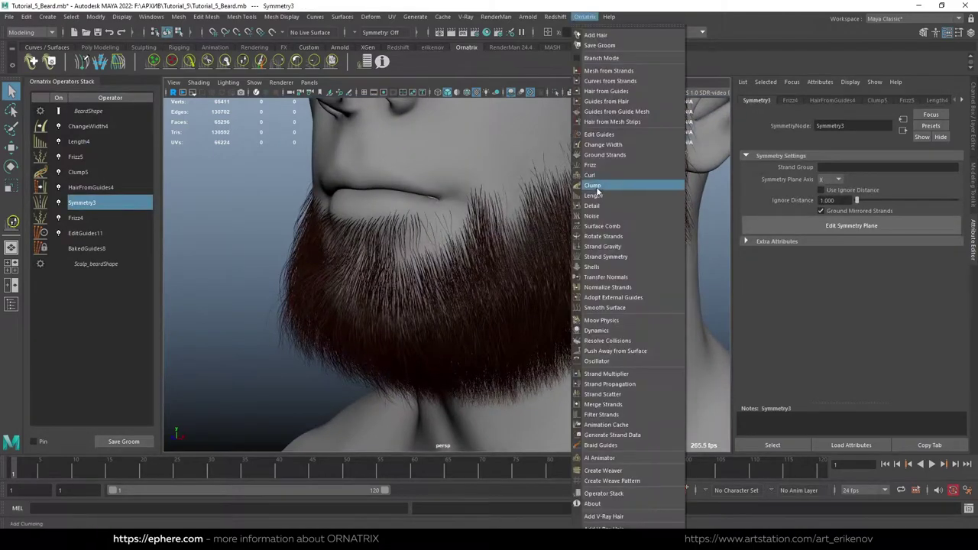
left_click(604, 191)
left_click(99, 203)
double_click(827, 262)
type("0.2")
key("Return")
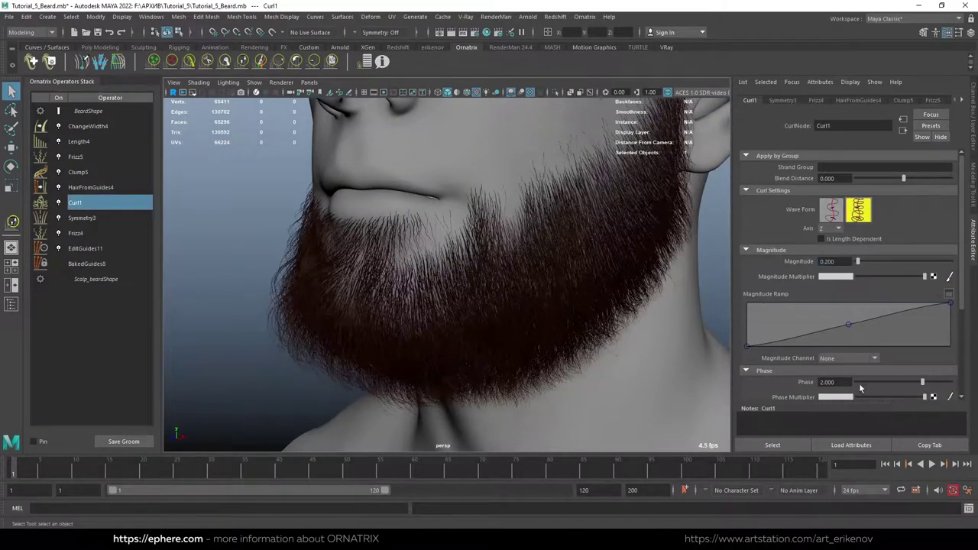
type("-2.000")
key("Return")
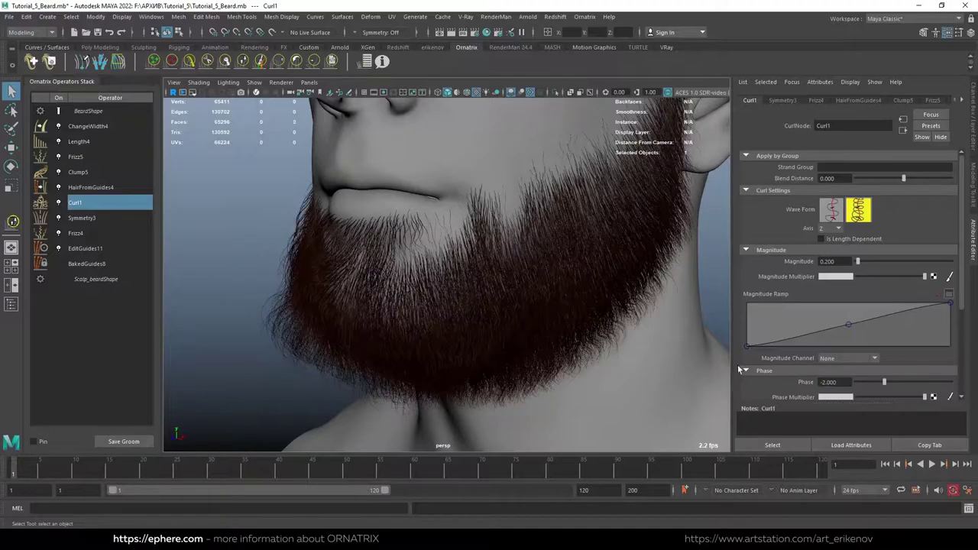
Reshape the curl's Magnitude Ramp into a low flat arch and set Noise Amount to 0.45.
left_click_drag(952, 306, 969, 349)
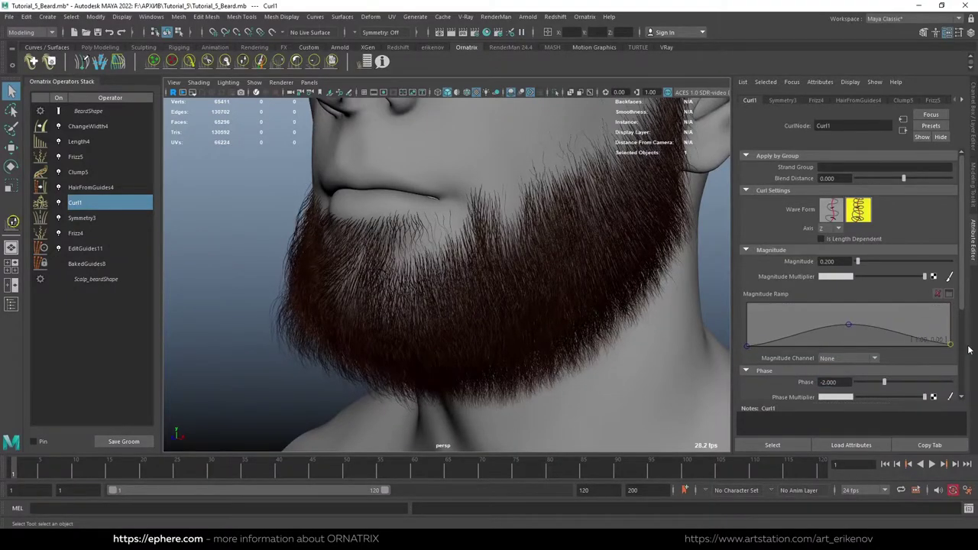
left_click_drag(848, 325, 781, 338)
left_click(862, 334)
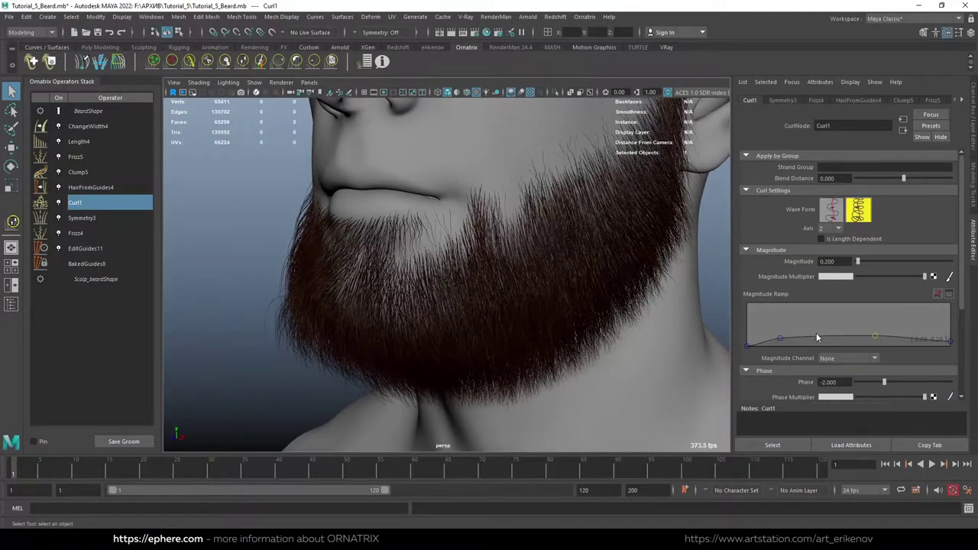
left_click(58, 203)
scroll(908, 338, "down", 3)
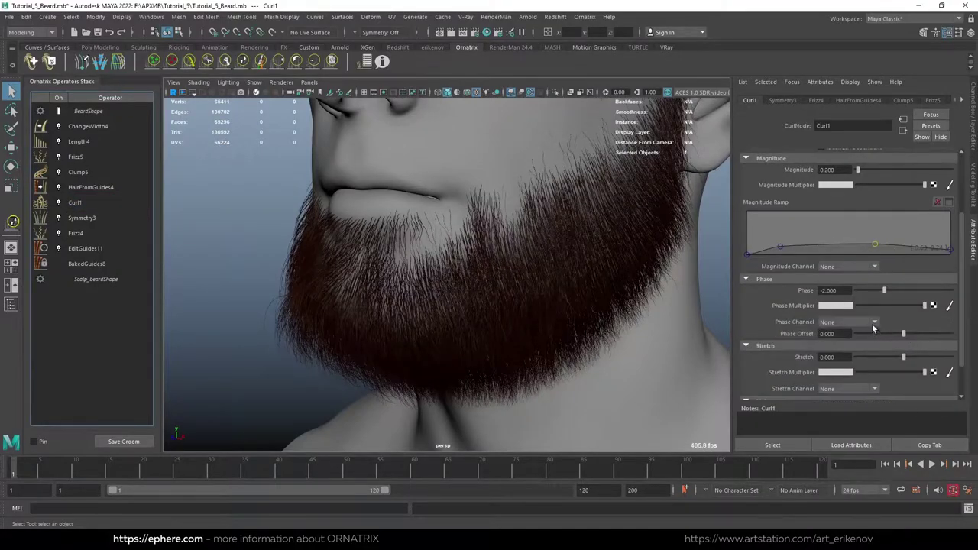
scroll(869, 366, "down", 2)
left_click_drag(858, 381, 863, 382)
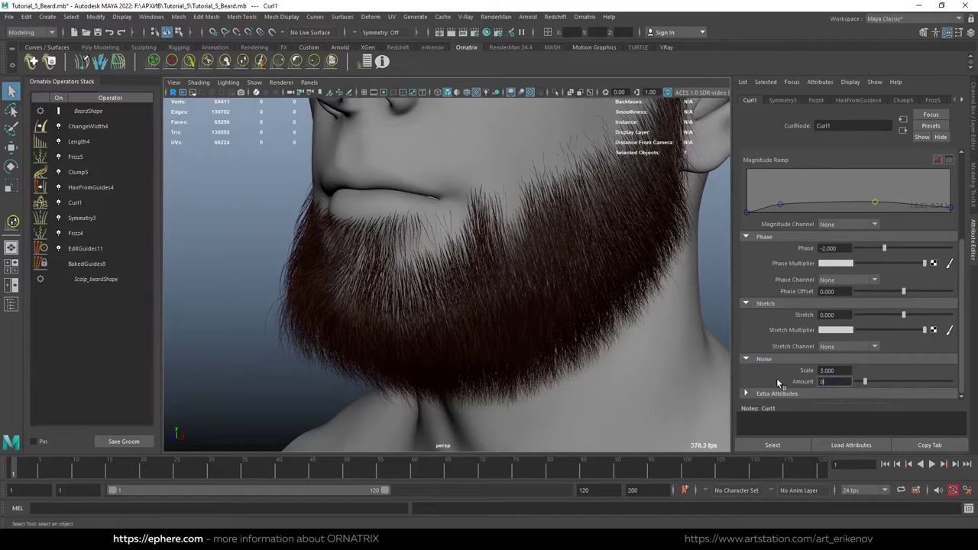
left_click_drag(644, 340, 474, 336, "alt")
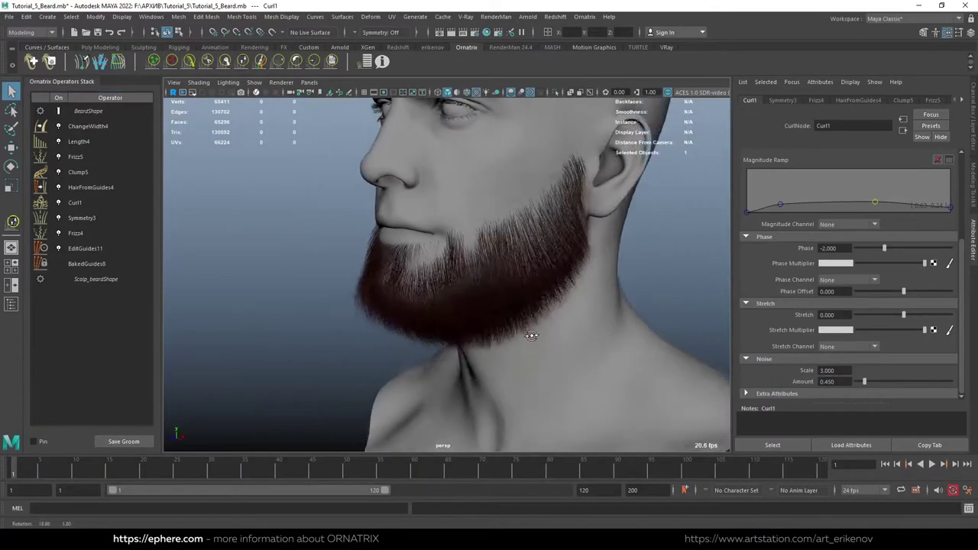
scroll(474, 335, "up", 5)
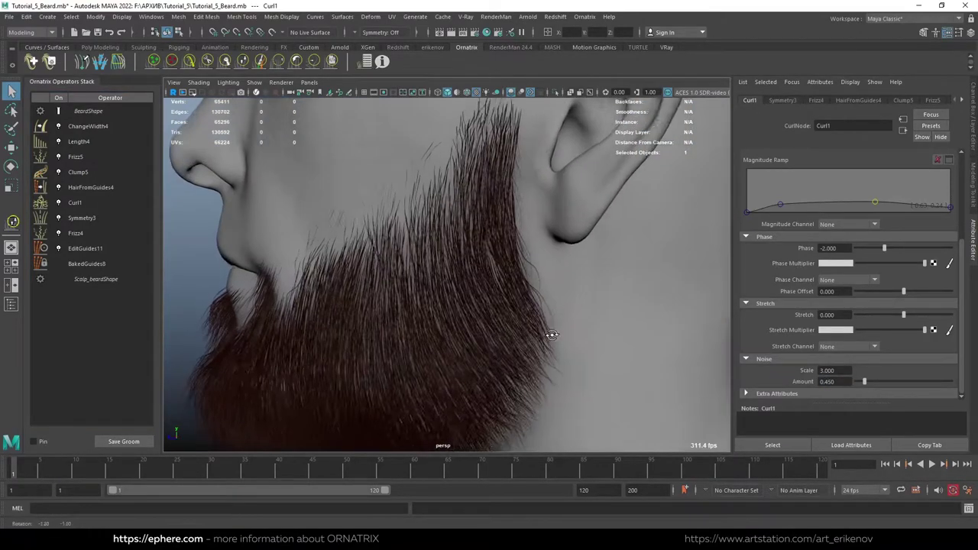
left_click(77, 233)
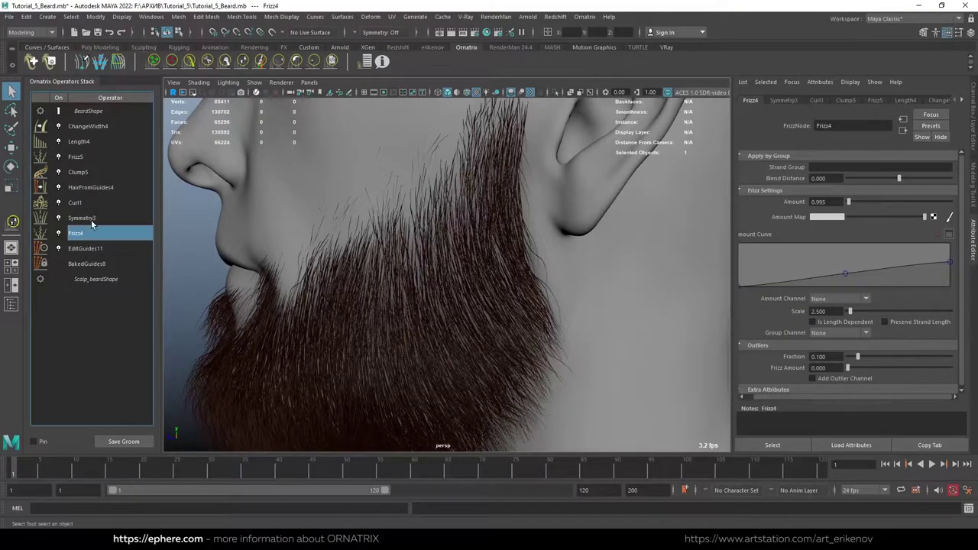
Comb a beard guide and its nearby hair downward in EditGuides11.
left_click(84, 248)
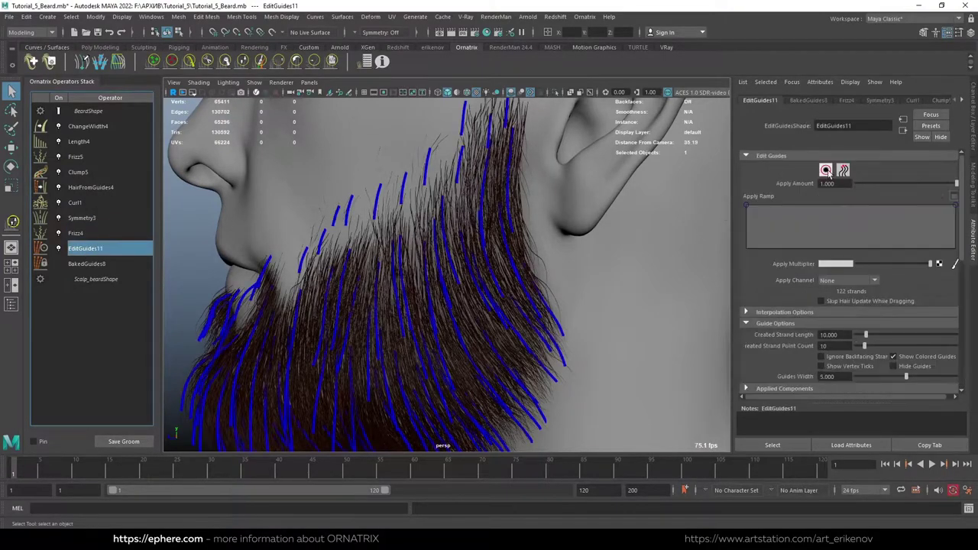
left_click(191, 64)
scroll(498, 267, "down", 3)
left_click_drag(491, 228, 496, 271)
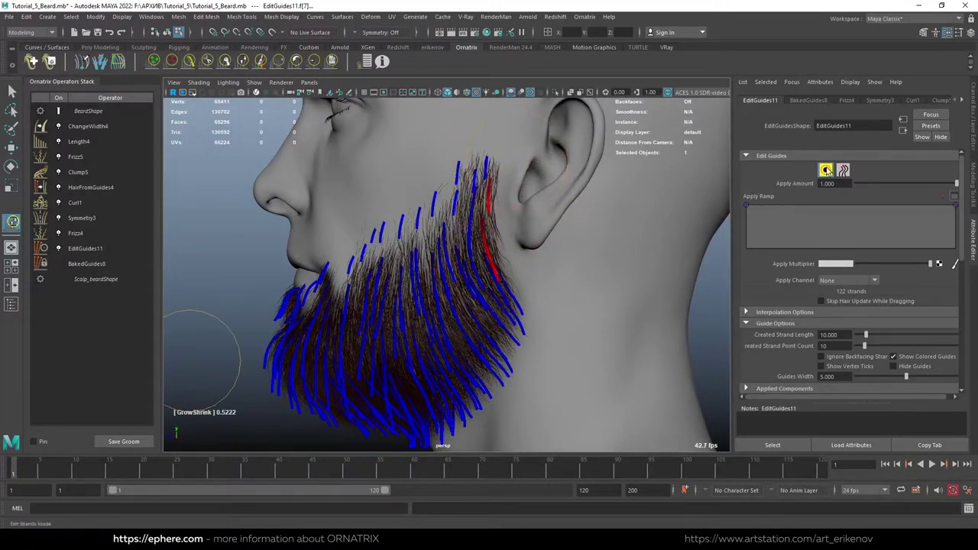
key("q")
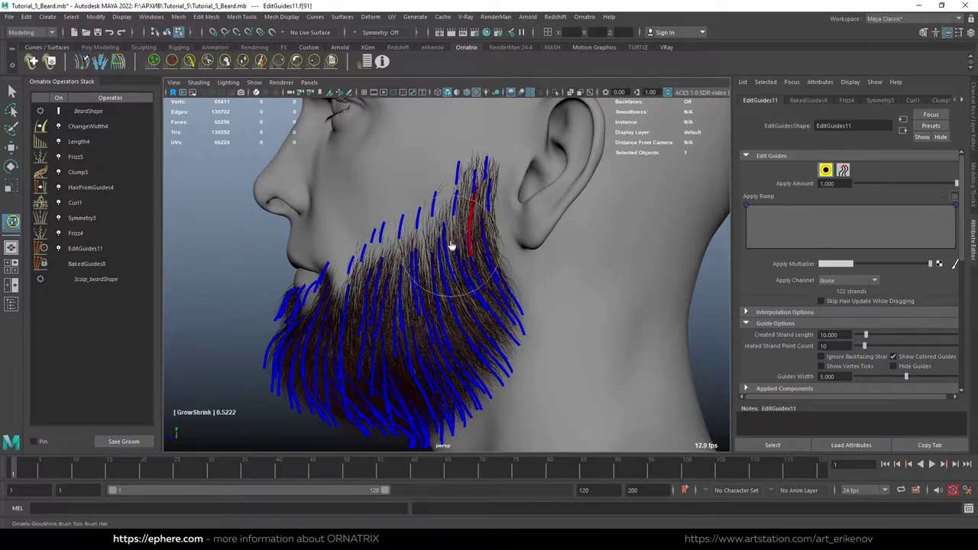
key("q")
Select a few guides behind the jaw and shorten them with the GrowShrink brush.
left_click(826, 169)
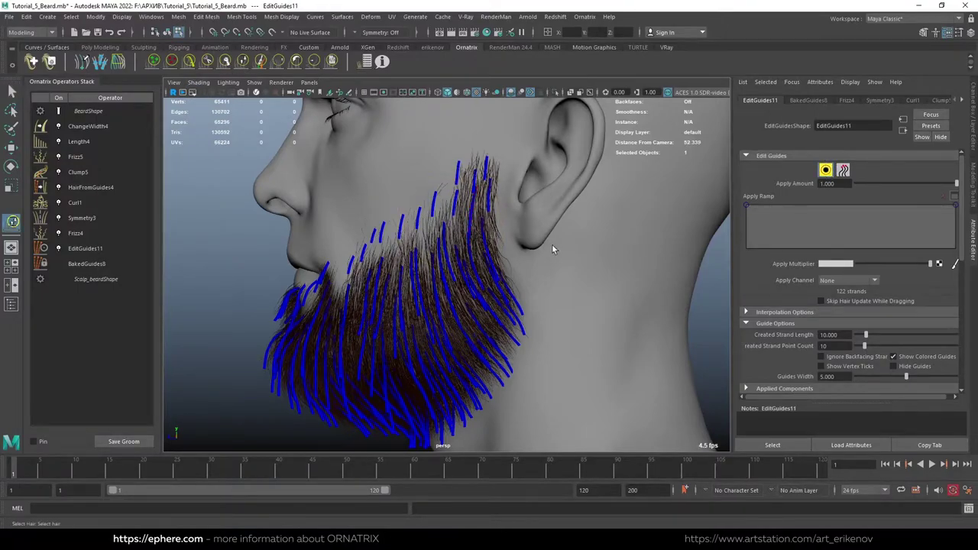
left_click_drag(493, 285, 493, 284)
key("y")
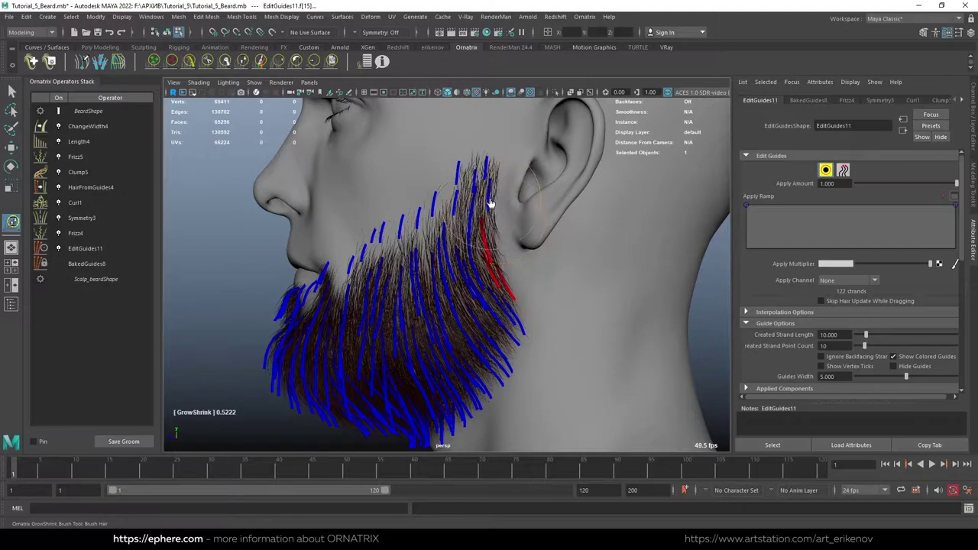
key("q")
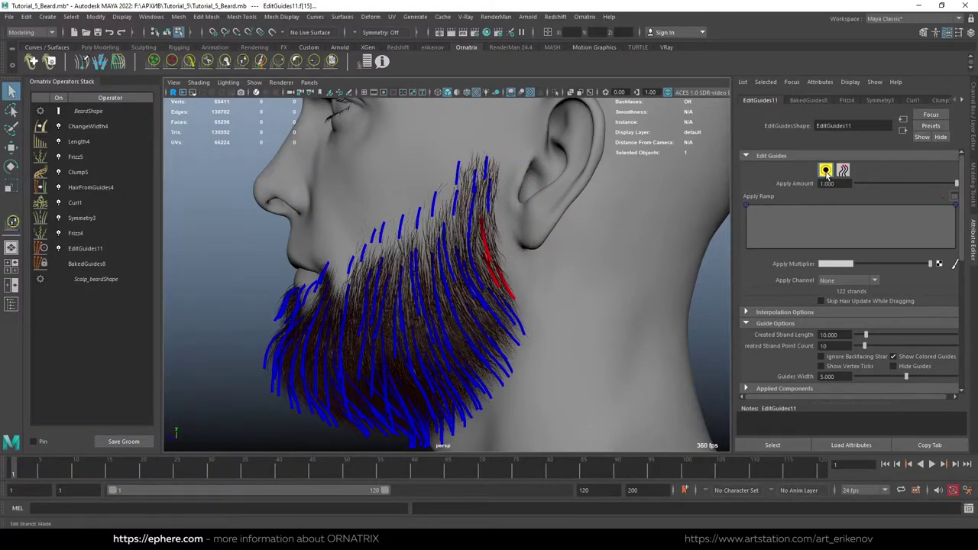
left_click(826, 173)
key("y")
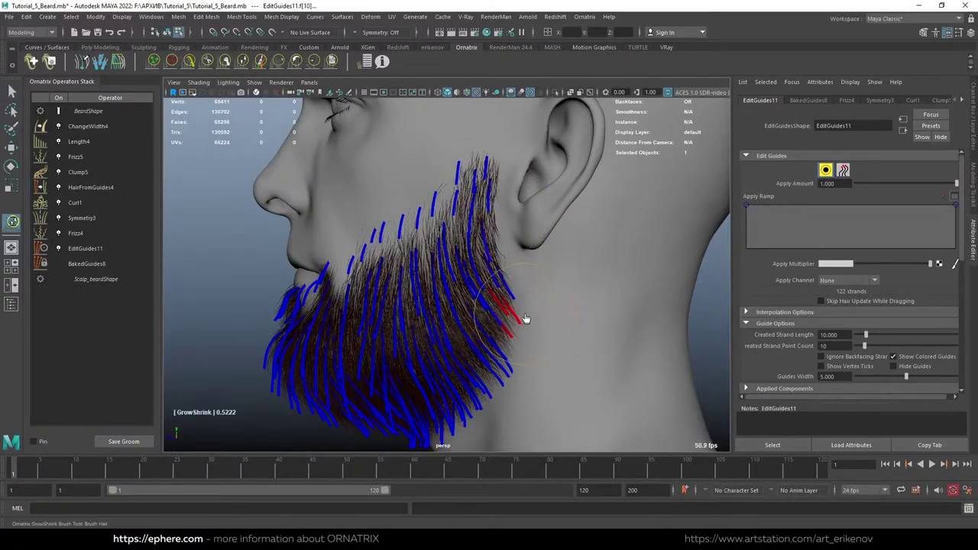
key("ctrl+z")
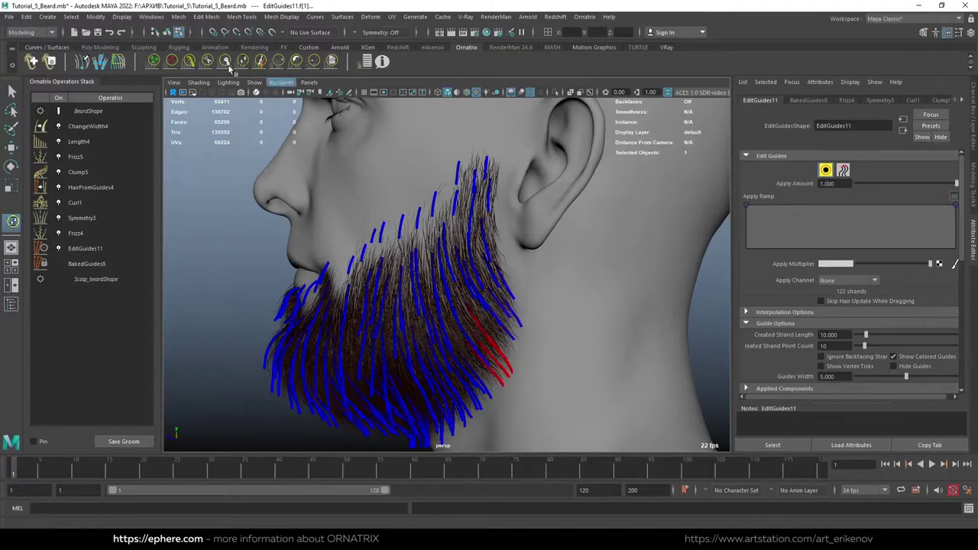
left_click(242, 61)
left_click_drag(480, 338, 540, 384)
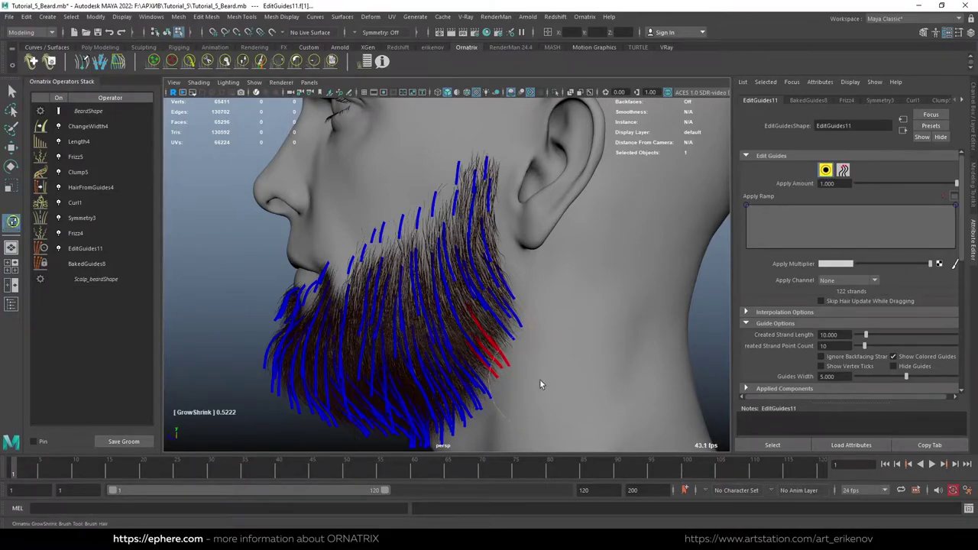
Shorten the guides along the lower jaw, then review the beard from the front.
left_click(825, 172)
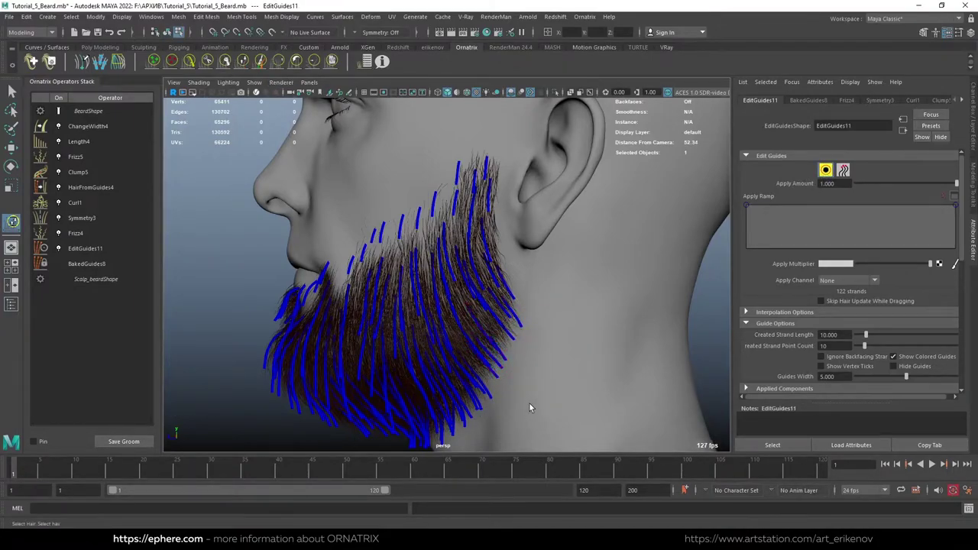
left_click(470, 388)
left_click_drag(489, 399, 512, 381)
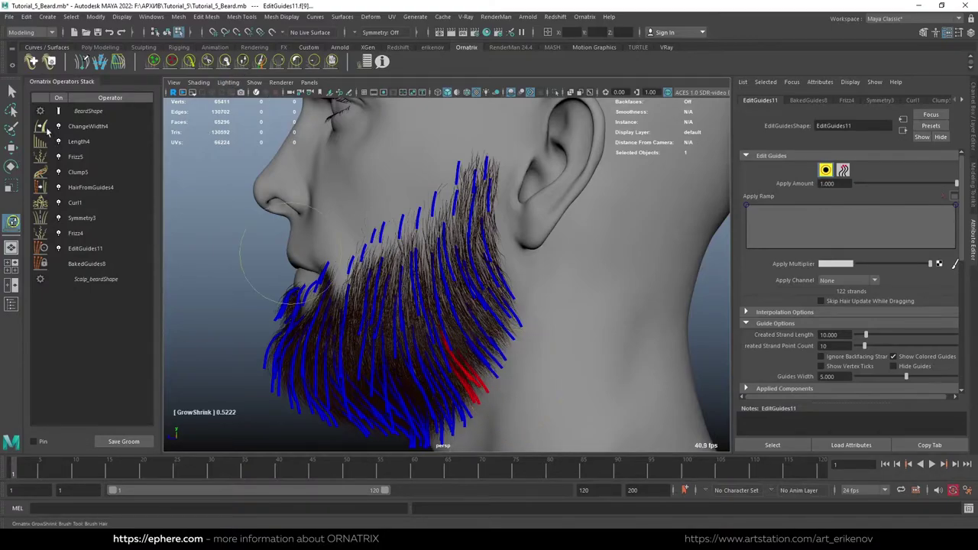
key("q")
left_click(74, 156)
mouse_move(428, 253)
left_mouse_down("alt")
mouse_move(507, 323)
mouse_move(427, 276)
mouse_move(509, 289)
mouse_move(412, 323)
mouse_move(441, 278)
mouse_move(512, 270)
mouse_move(428, 271)
mouse_move(454, 294)
mouse_move(435, 334)
mouse_move(524, 234)
mouse_move(463, 244)
mouse_move(415, 307)
mouse_move(459, 291)
left_mouse_up("alt")
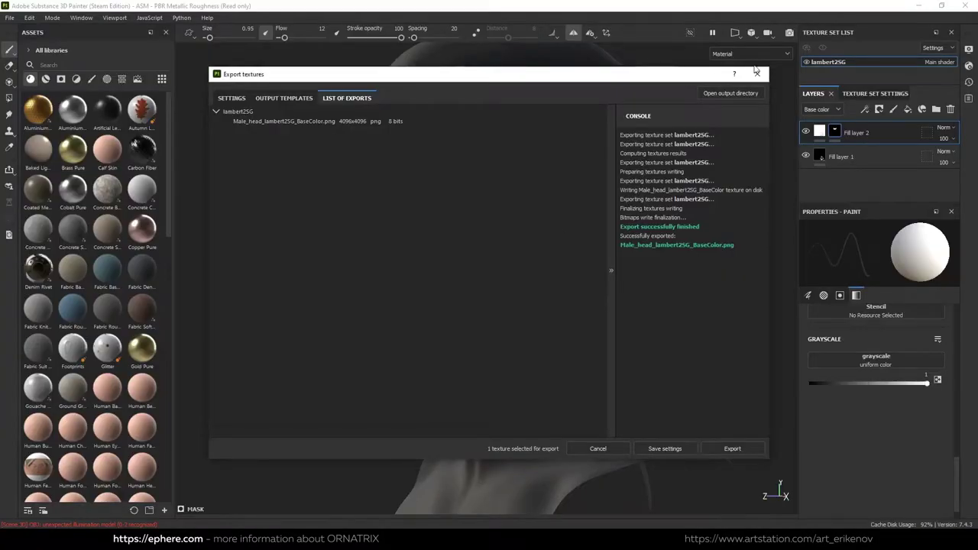
Close the export window and add Fill layer 3 with a black mask.
left_click(757, 73)
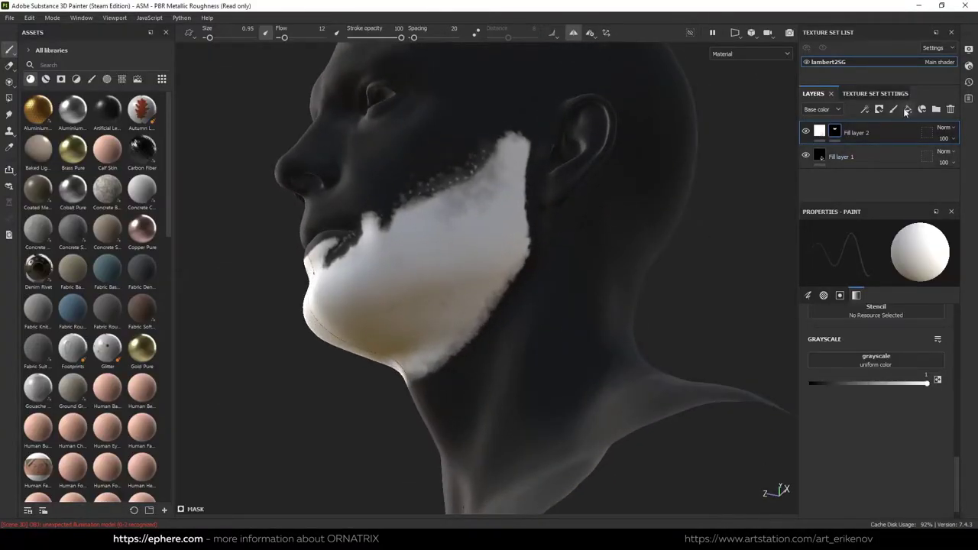
left_click(907, 109)
right_click(842, 128)
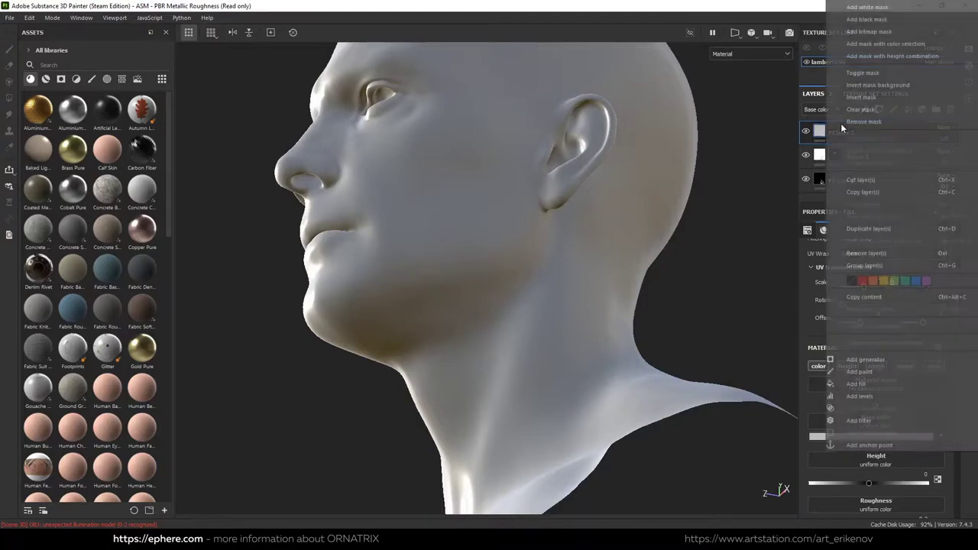
left_click(867, 19)
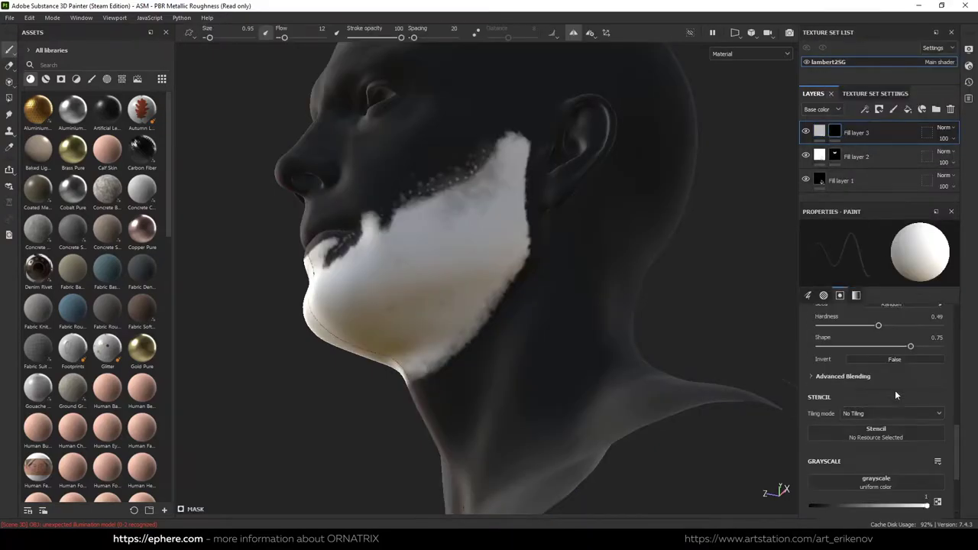
left_click(819, 132)
left_click(871, 437)
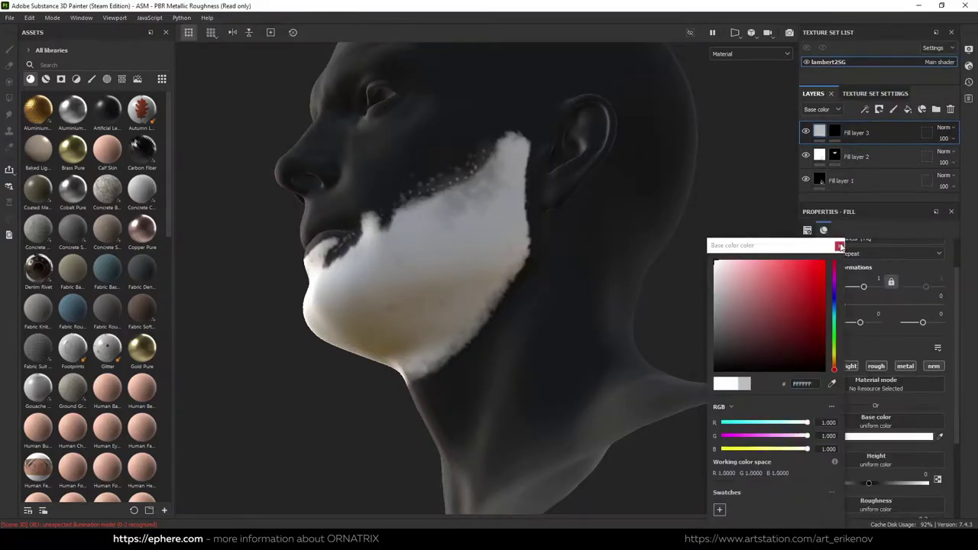
left_click(835, 131)
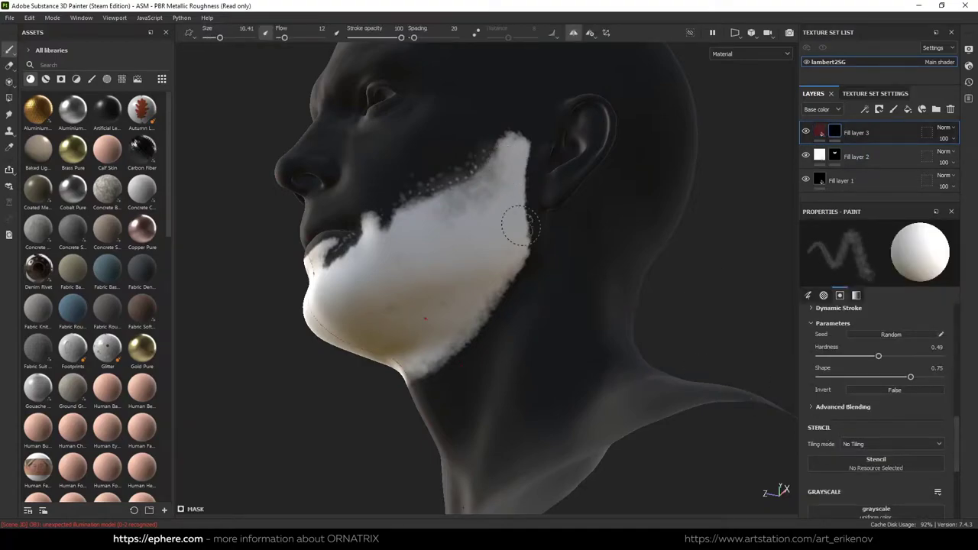
At brush flow 1, paint soft white mask along the jawline and down the neck.
left_click_drag(284, 38, 278, 38)
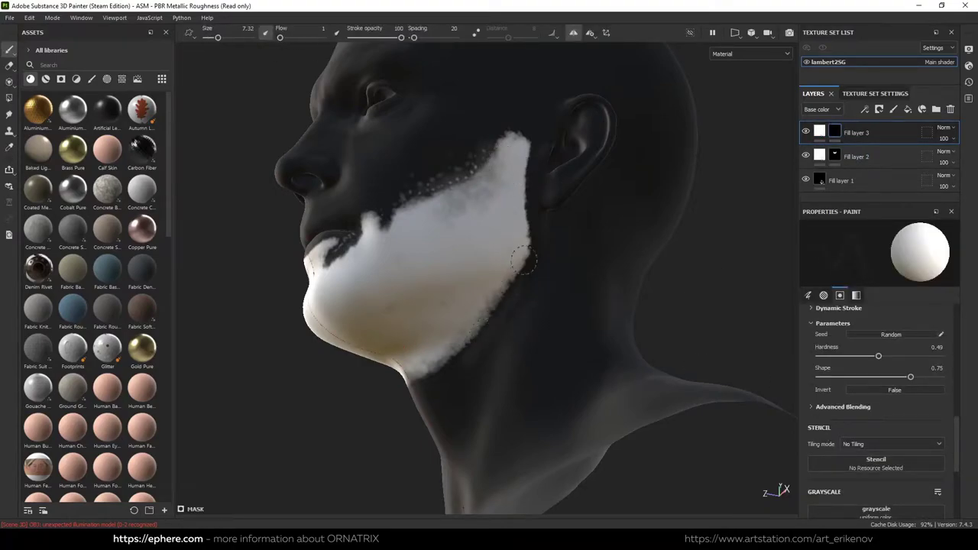
left_click_drag(523, 260, 304, 14, "alt")
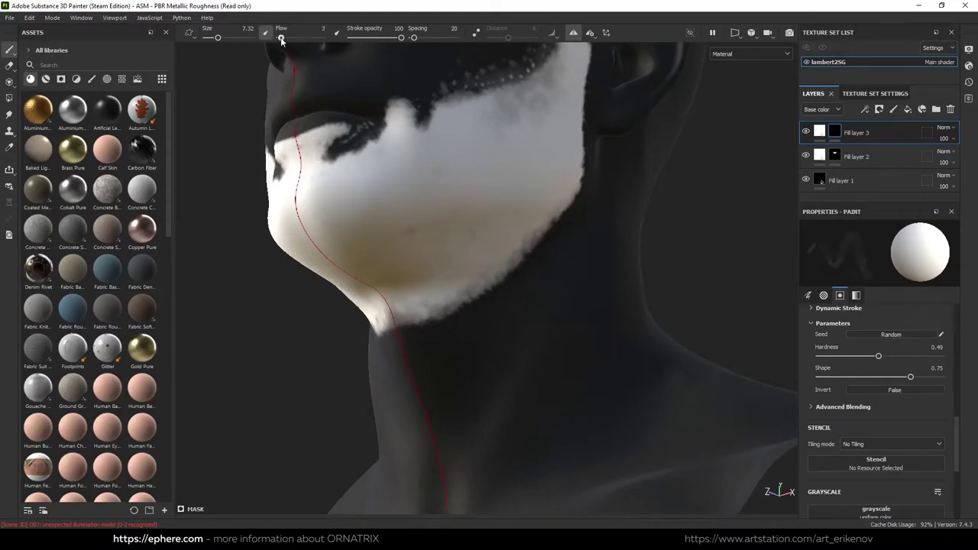
left_click_drag(570, 186, 532, 248)
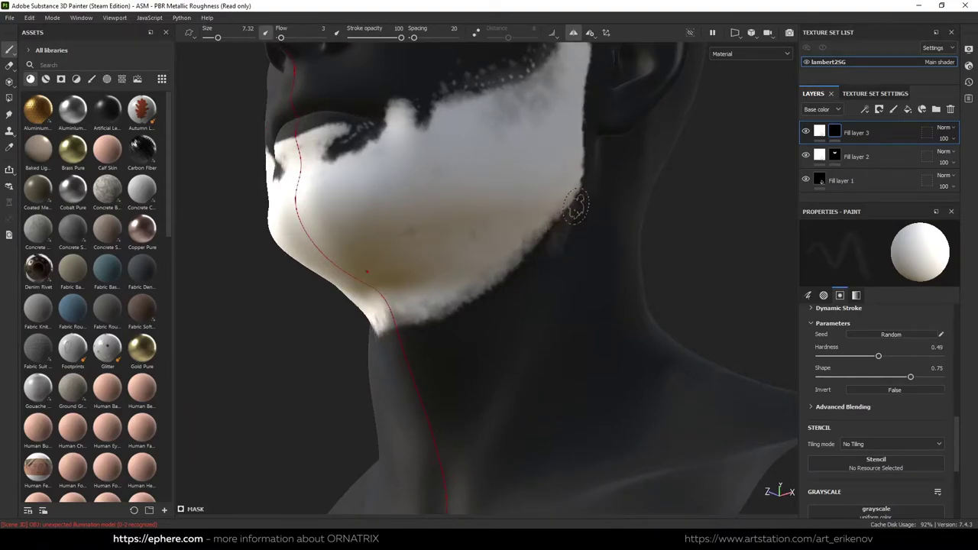
left_click_drag(508, 287, 539, 251)
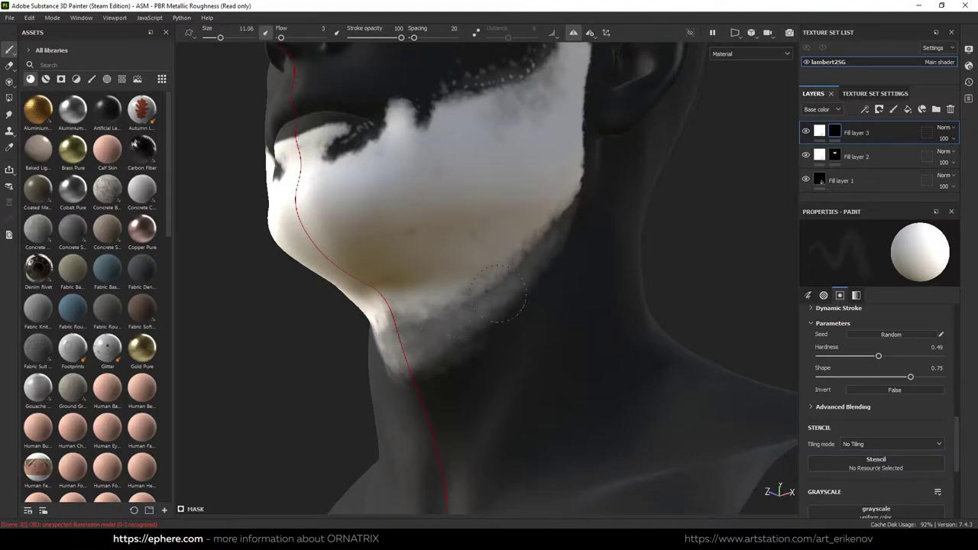
left_click_drag(524, 280, 389, 130, "alt")
scroll(945, 491, "down", 2)
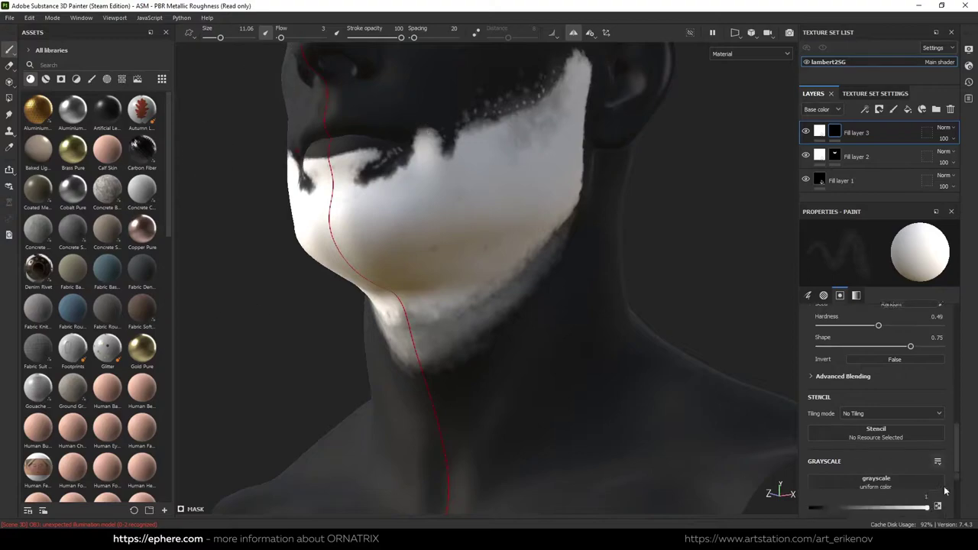
scroll(946, 491, "down", 3)
Soften the mask under the chin with black at flow 10, then view only the Base color channel.
key("x")
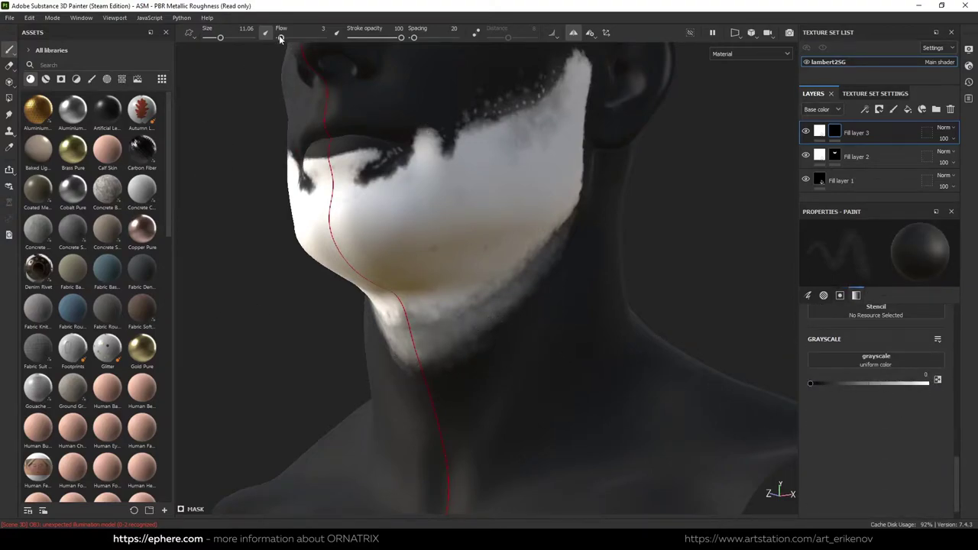
left_click_drag(280, 38, 284, 38)
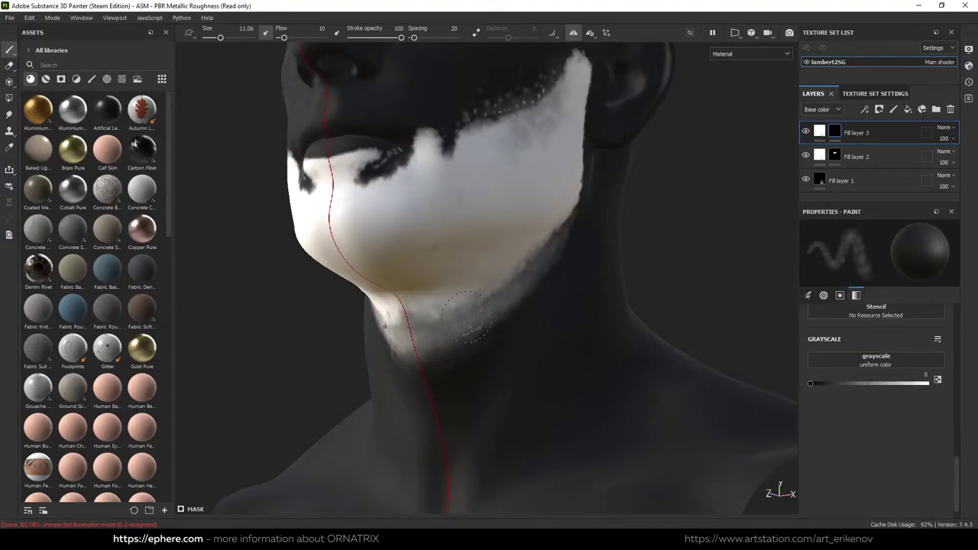
left_click_drag(467, 315, 442, 310)
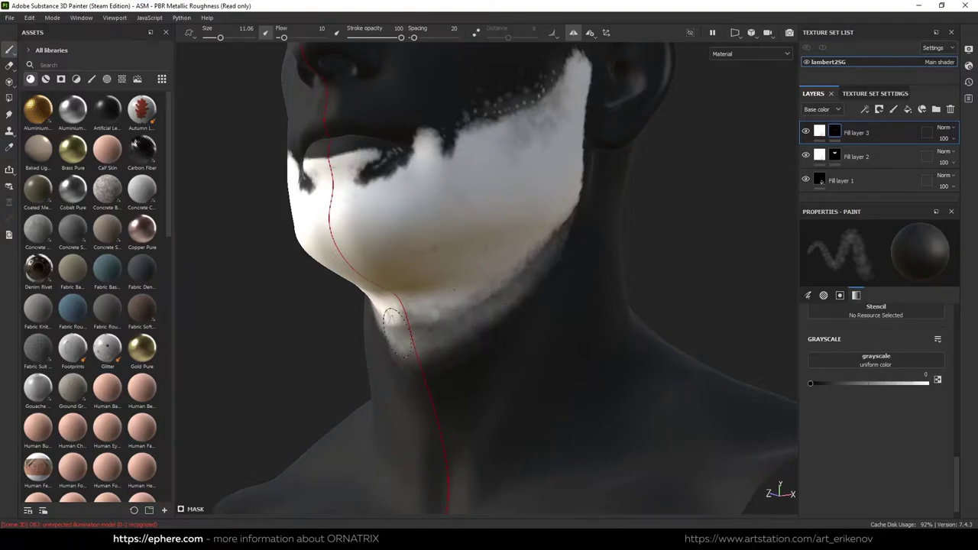
left_click_drag(369, 376, 459, 359, "alt")
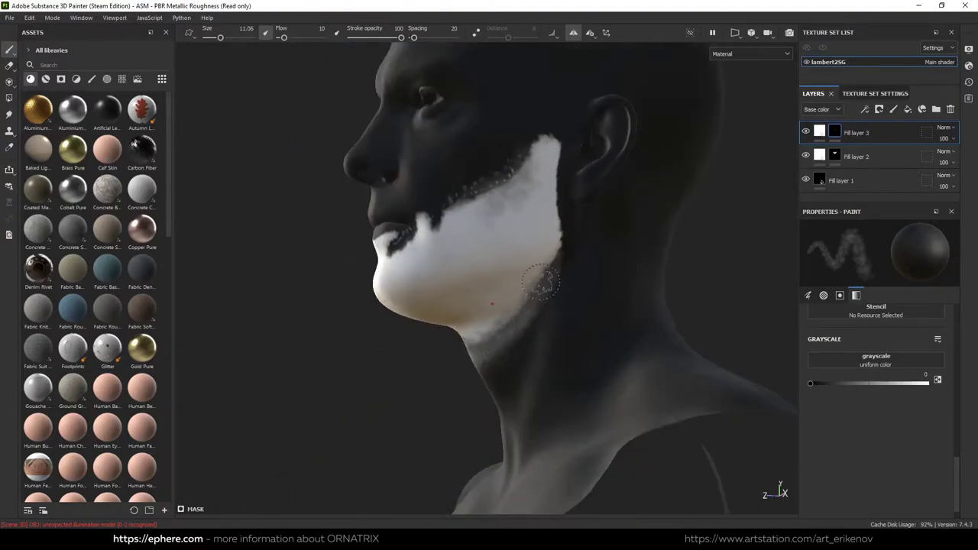
scroll(539, 279, "up", 2)
left_click(751, 54)
left_click(741, 95)
left_click_drag(581, 359, 489, 367, "alt")
key("x")
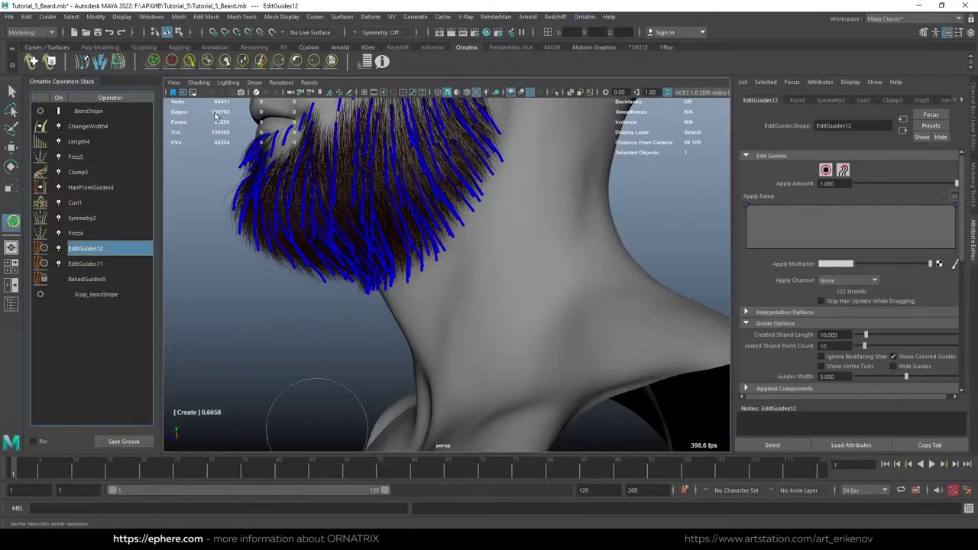
Orbit under the beard and plant new guide strands just below its lower edge.
scroll(455, 302, "up", 5)
mouse_move(455, 302)
left_mouse_down("alt")
mouse_move(502, 271)
mouse_move(506, 299)
left_mouse_up("alt")
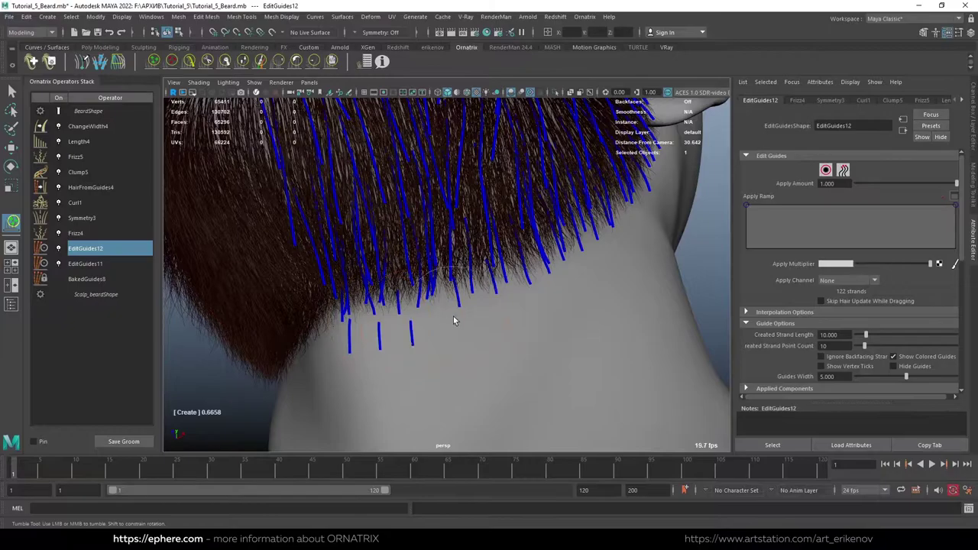
left_click_drag(503, 305, 538, 311, "alt")
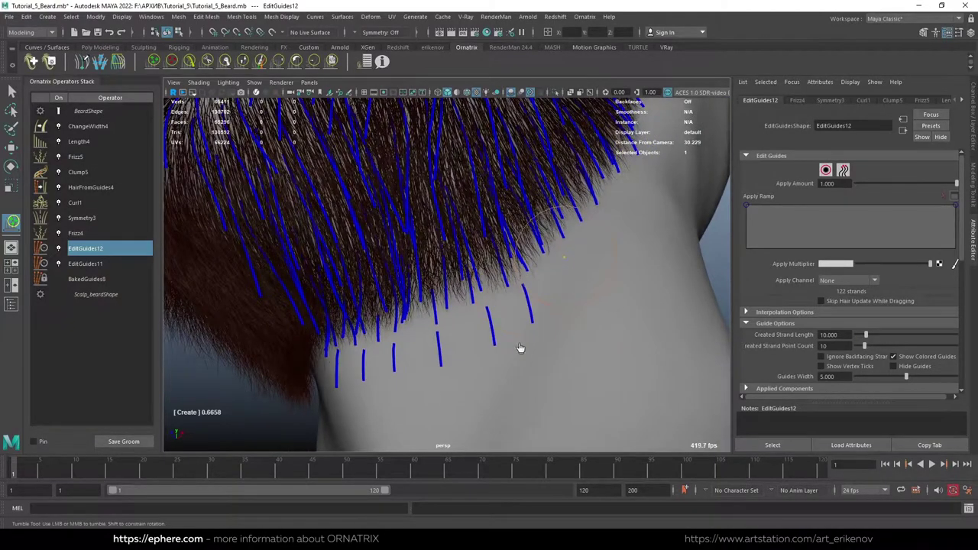
left_click_drag(520, 343, 509, 295, "alt")
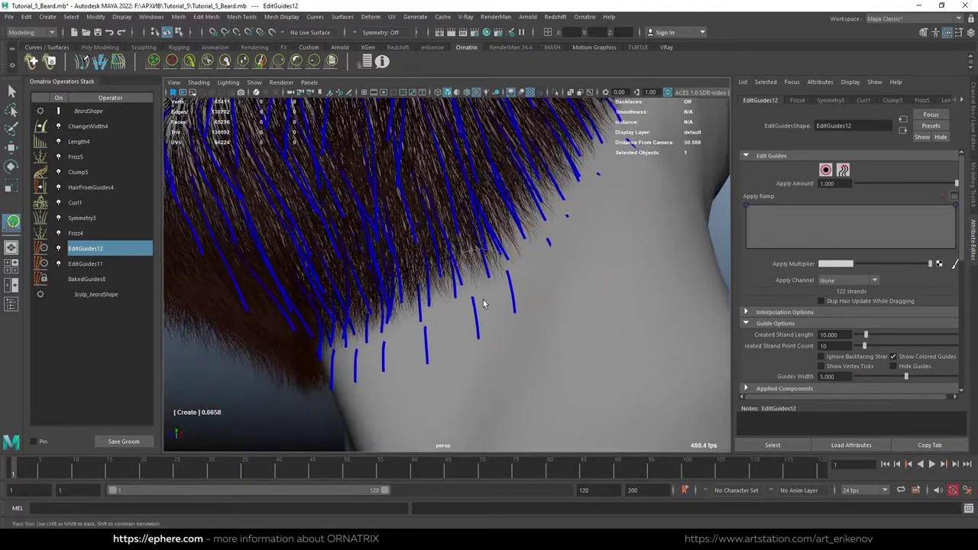
mouse_move(575, 222)
left_mouse_down("alt")
mouse_move(371, 273)
mouse_move(382, 284)
left_mouse_up("alt")
scroll(382, 284, "up", 3)
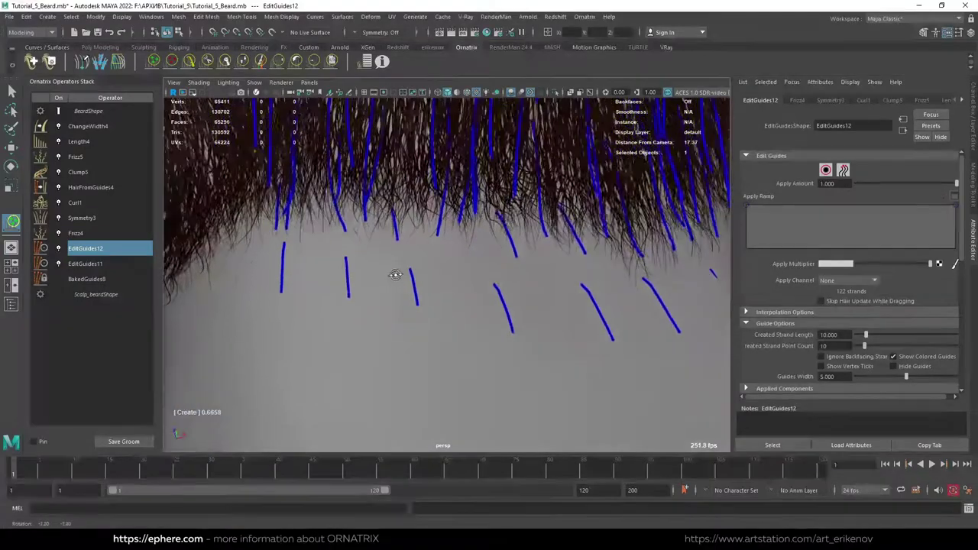
scroll(393, 273, "up", 3)
scroll(338, 225, "up", 2)
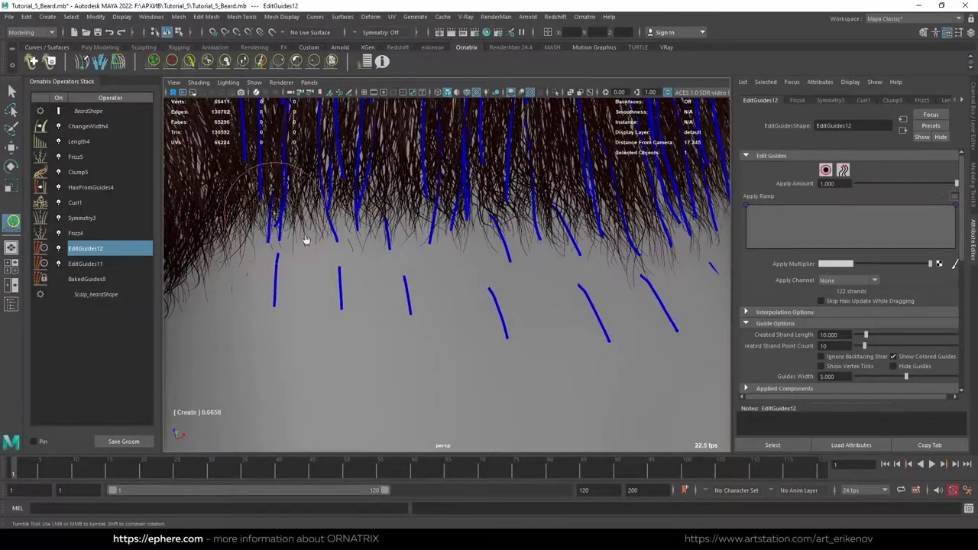
left_click(305, 240)
Inspect the new guides from several angles, then select HairFromGuides4's distribution settings.
mouse_move(554, 323)
left_mouse_down("alt")
mouse_move(473, 273)
mouse_move(514, 285)
mouse_move(535, 305)
left_mouse_up("alt")
middle_click_drag(535, 306, 510, 330, "alt")
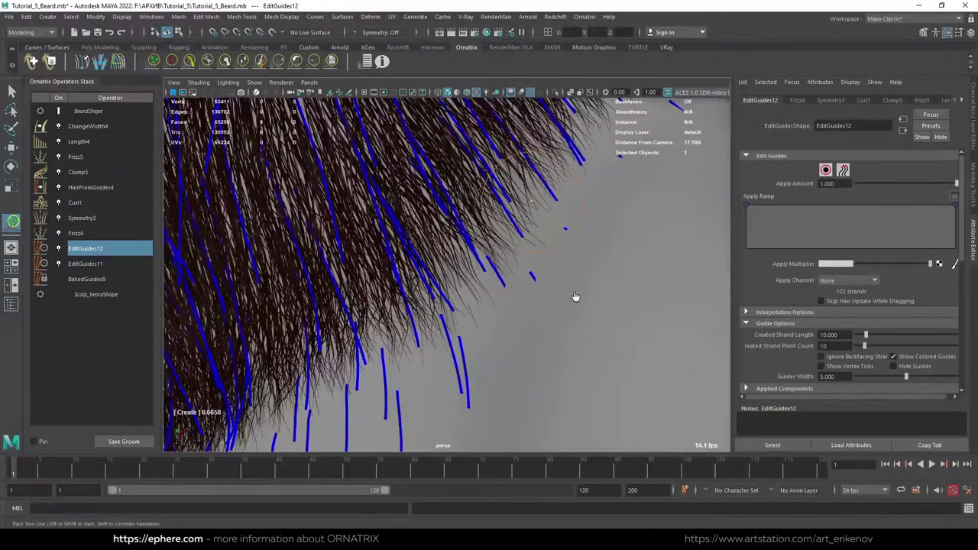
mouse_move(574, 299)
right_mouse_down("alt")
mouse_move(518, 317)
mouse_move(558, 288)
mouse_move(519, 305)
right_mouse_up("alt")
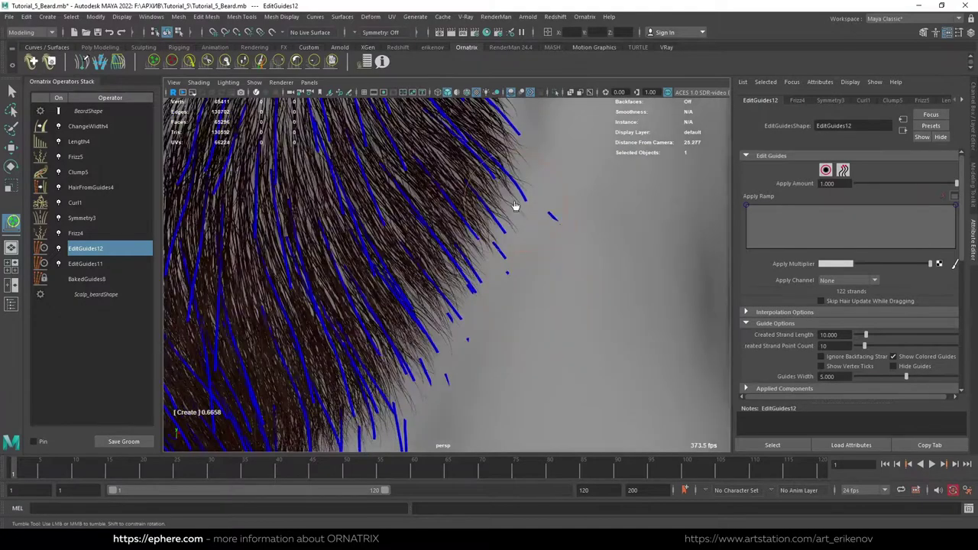
left_click_drag(520, 306, 489, 298, "alt")
left_click(120, 188)
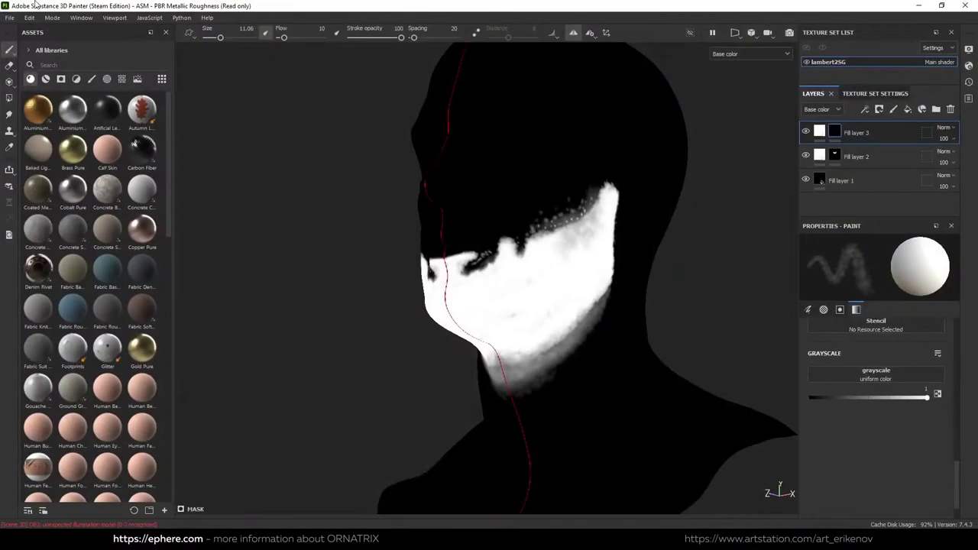
Export the painted mask textures and close the finished export window.
left_click(10, 17)
left_click(62, 188)
left_click(731, 448)
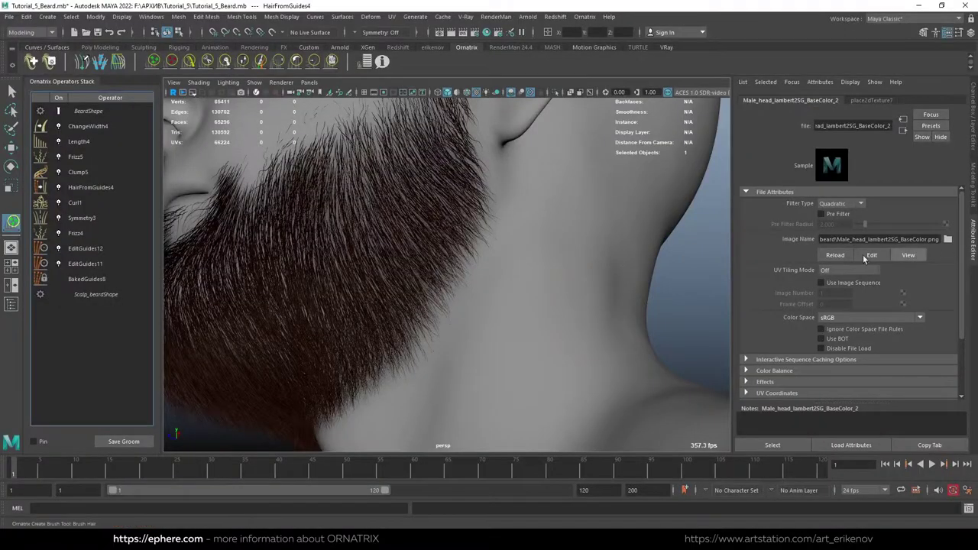
mouse_move(454, 305)
left_mouse_down("alt")
mouse_move(447, 286)
mouse_move(581, 325)
left_mouse_up("alt")
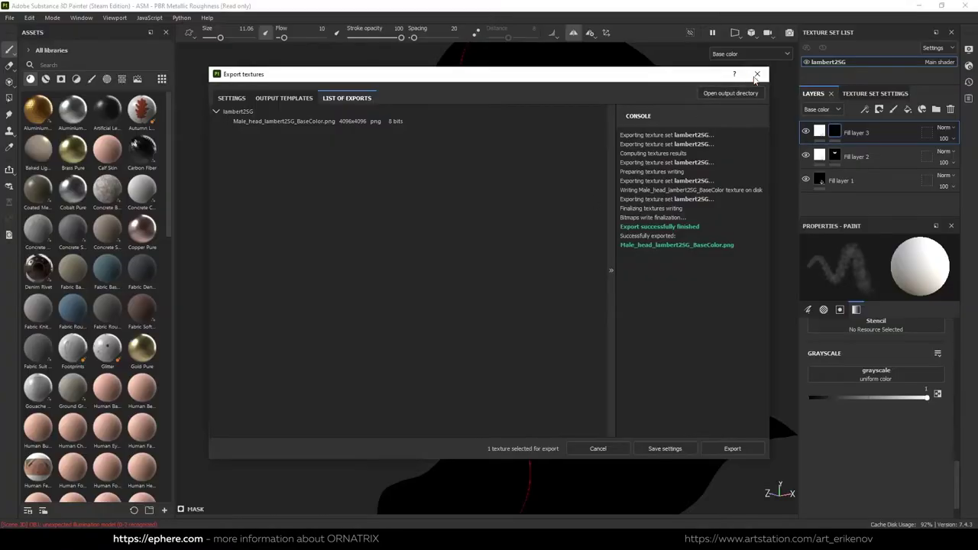
left_click(756, 74)
Shrink the brush to about 6.88, paint white on the lower jaw, and re-export the textures.
scroll(607, 303, "up", 3)
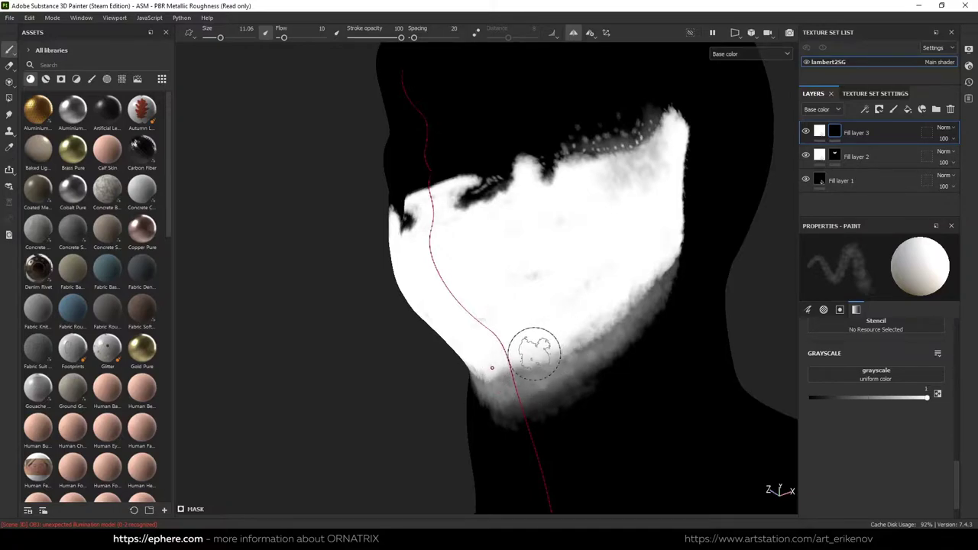
key("bracketleft")
key("bracketleft")
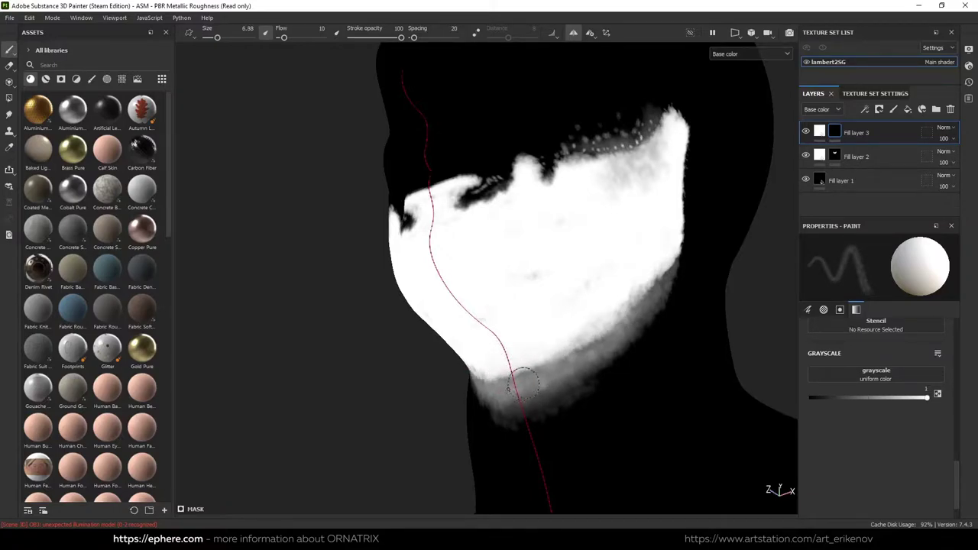
left_click_drag(543, 373, 619, 327)
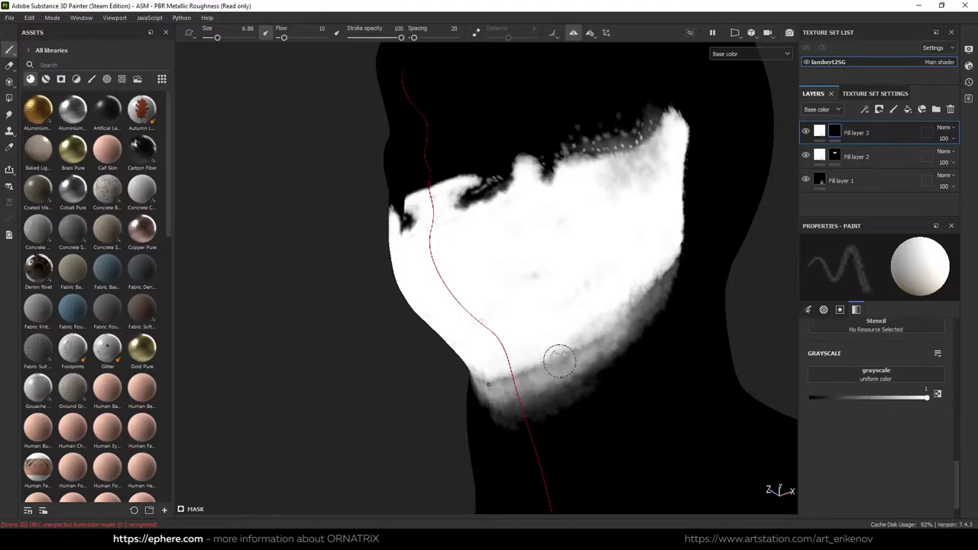
left_click(9, 17)
left_click(46, 191)
left_click(738, 450)
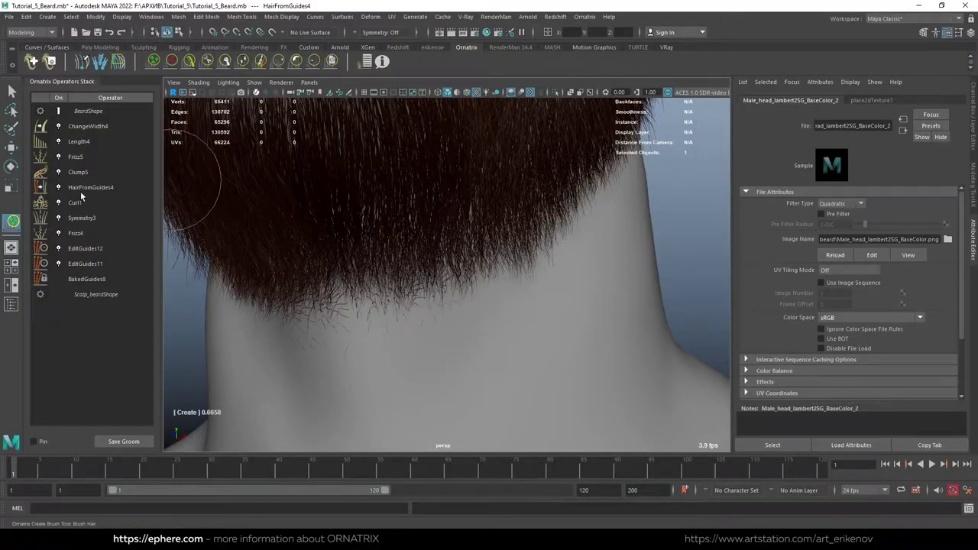
Pick EditGuides12, show its guides, and marquee-select the lowest strands under the beard.
left_click(78, 172)
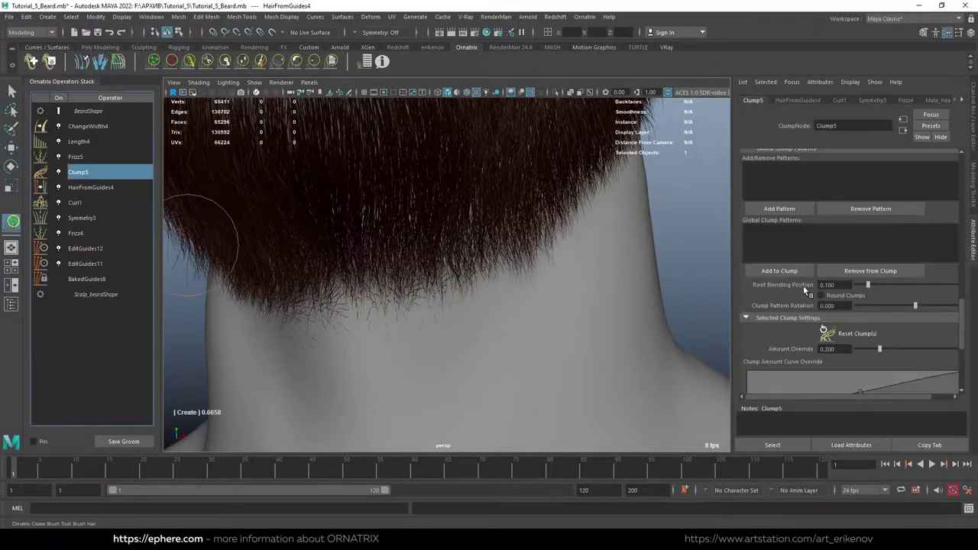
scroll(883, 304, "down", 5)
scroll(837, 274, "down", 5)
scroll(838, 276, "up", 3)
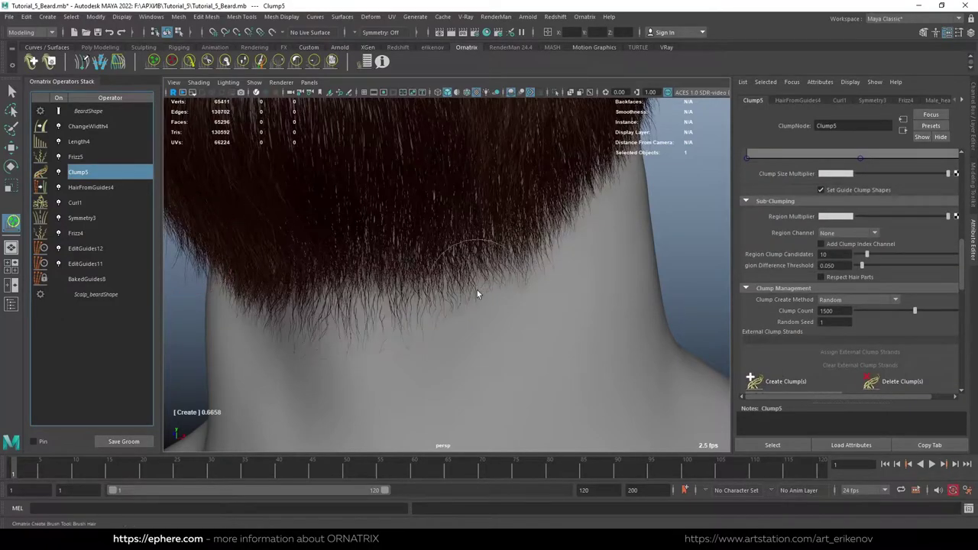
mouse_move(467, 263)
left_mouse_down("alt")
mouse_move(437, 298)
mouse_move(465, 313)
mouse_move(428, 336)
left_mouse_up("alt")
left_click(85, 249)
left_click(825, 169)
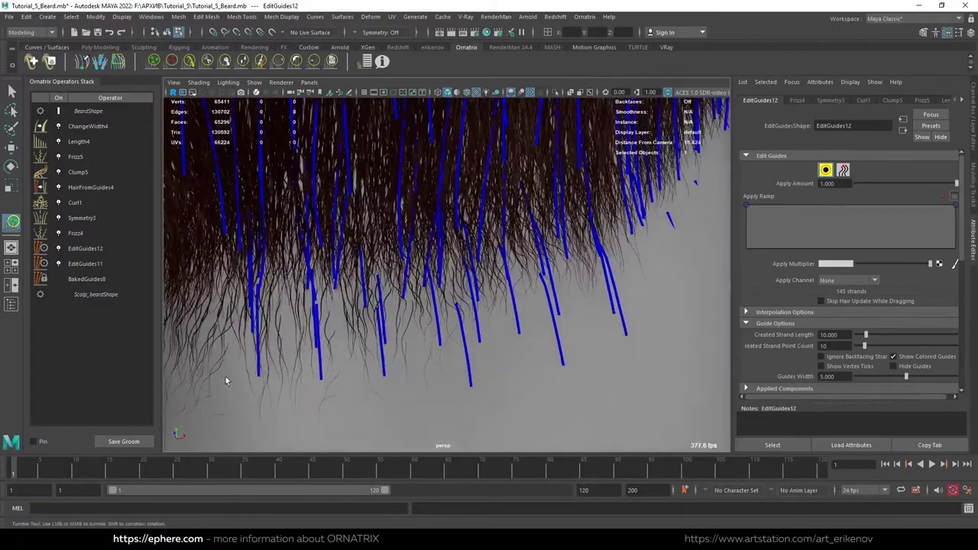
left_click_drag(220, 390, 662, 261)
Orbit to a side view of the neck and activate the GrowShrink brush.
left_click_drag(486, 289, 458, 229, "alt")
mouse_move(220, 153)
left_mouse_down()
mouse_move(454, 192)
mouse_move(295, 266)
left_mouse_up()
mouse_move(460, 257)
left_mouse_down("alt")
mouse_move(401, 269)
mouse_move(459, 275)
left_mouse_up("alt")
middle_click_drag(458, 276, 556, 281, "alt")
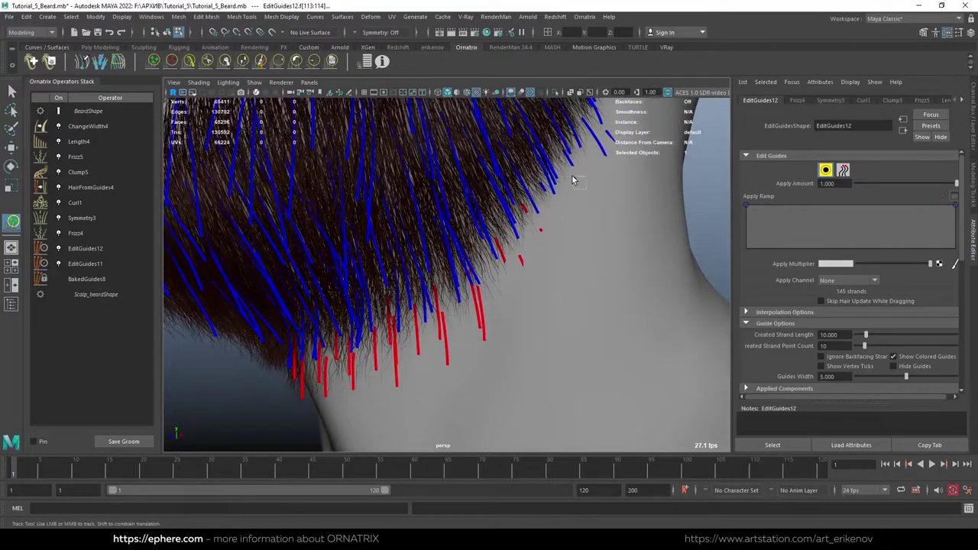
middle_click_drag(547, 200, 549, 294, "alt")
middle_click_drag(566, 238, 563, 212, "alt")
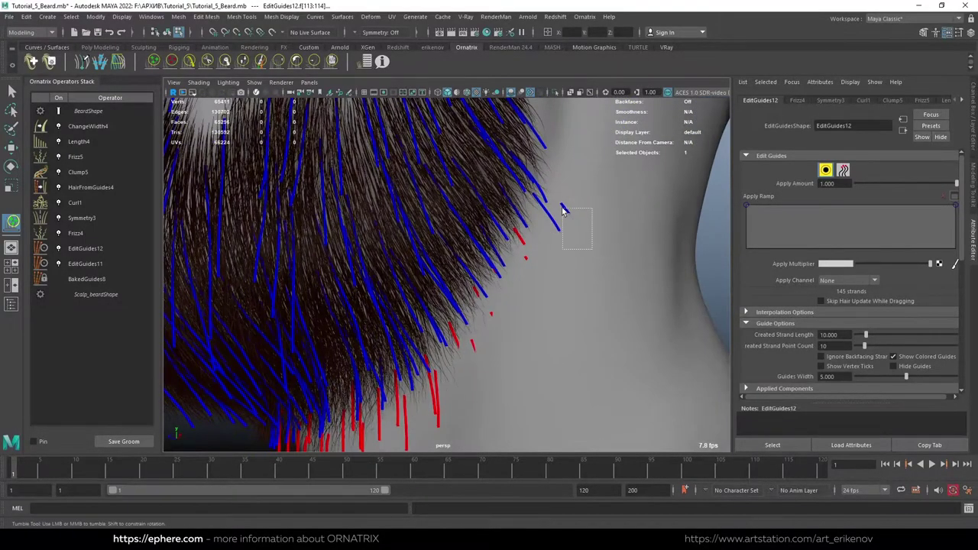
left_click_drag(563, 212, 563, 218, "alt")
left_click(242, 62)
mouse_move(480, 241)
left_mouse_down("alt")
mouse_move(524, 163)
mouse_move(399, 186)
mouse_move(405, 160)
left_mouse_up("alt")
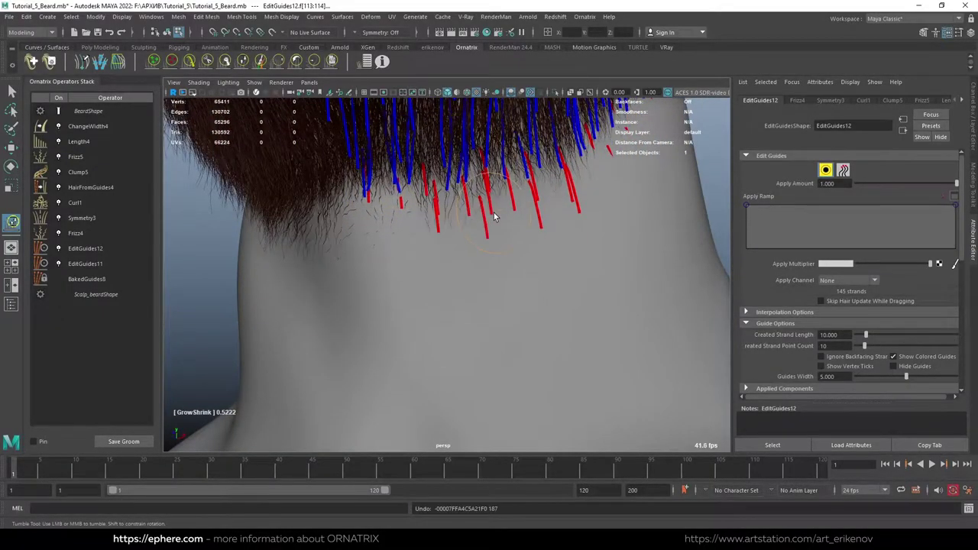
Shorten the selected red guide strands along the jaw with the shrink brush.
scroll(494, 219, "up", 3)
key("q")
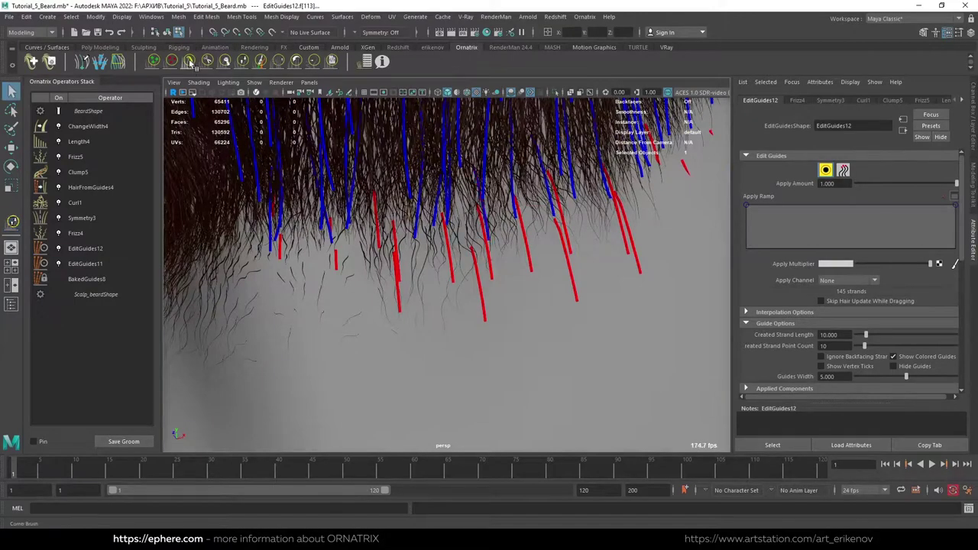
left_click(243, 66)
left_click_drag(404, 280, 391, 210)
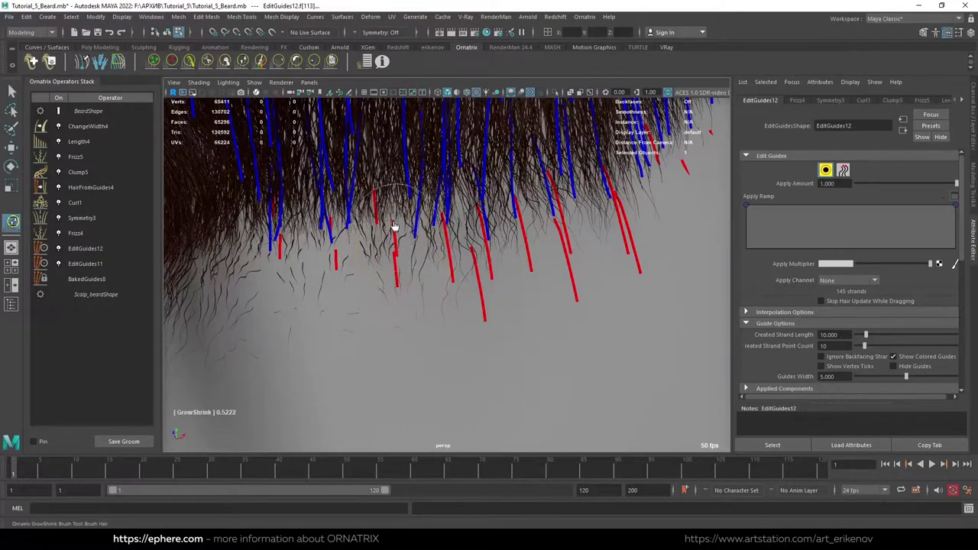
left_click_drag(481, 267, 464, 212)
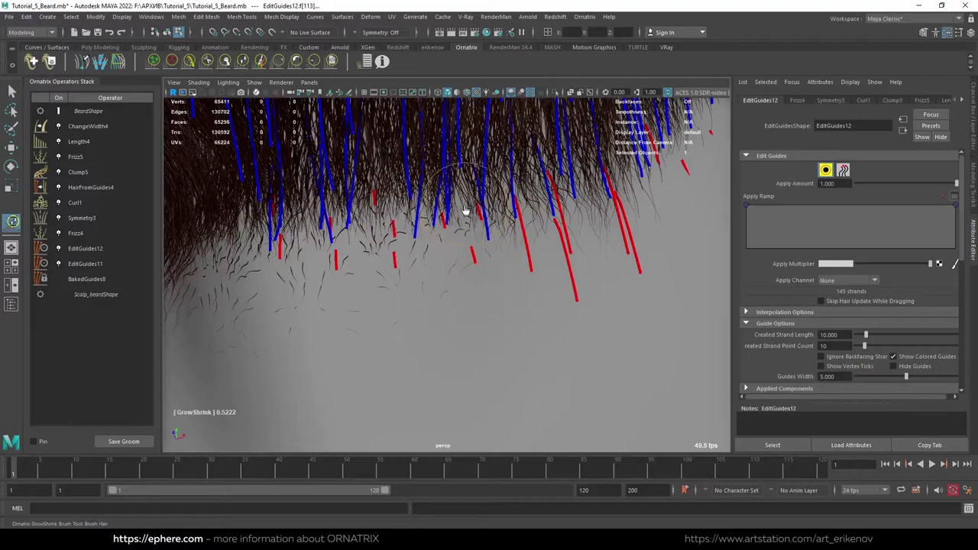
left_click_drag(563, 268, 542, 204)
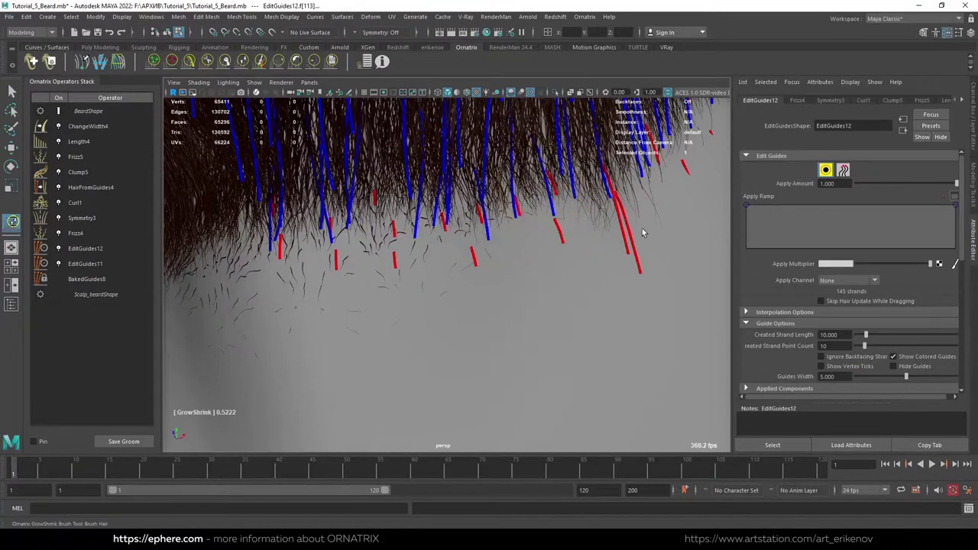
left_click_drag(540, 189, 612, 176)
Clear the selection, then select and shrink the stray guides at the neck edge.
middle_click_drag(590, 224, 580, 231, "alt")
left_click_drag(580, 232, 553, 224, "alt")
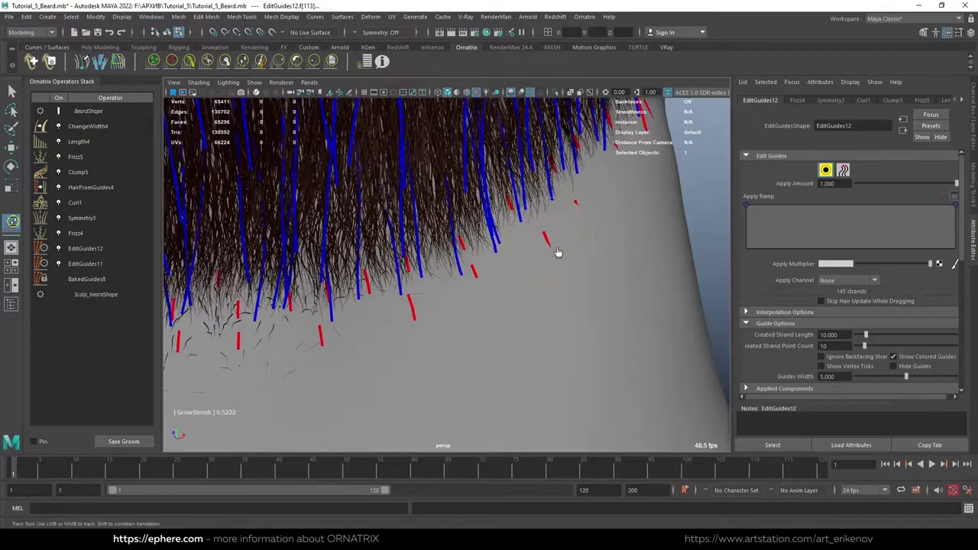
right_click_drag(558, 252, 774, 172, "alt")
left_click(826, 170)
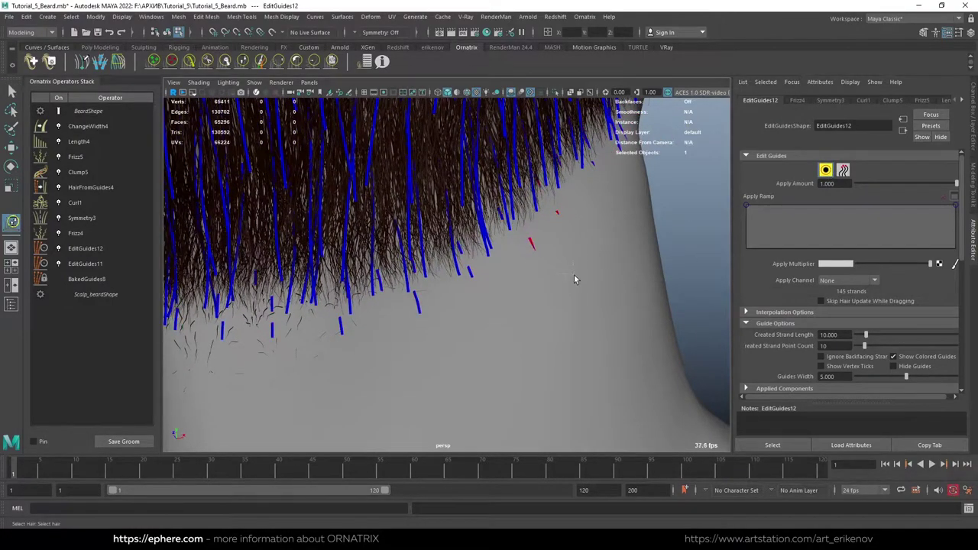
left_click_drag(349, 415, 566, 306, "alt")
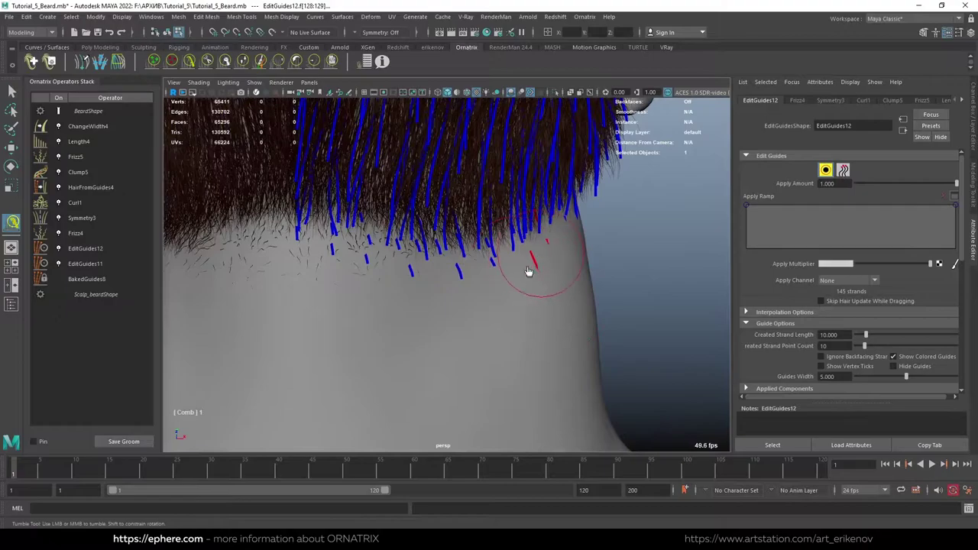
left_click_drag(541, 255, 550, 354)
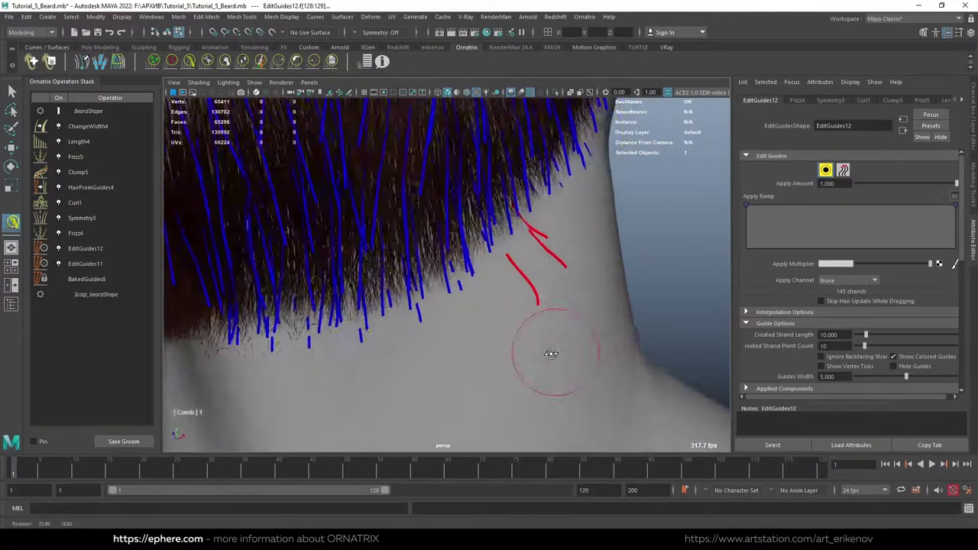
mouse_move(525, 260)
left_mouse_down()
mouse_move(480, 189)
mouse_move(478, 266)
left_mouse_up()
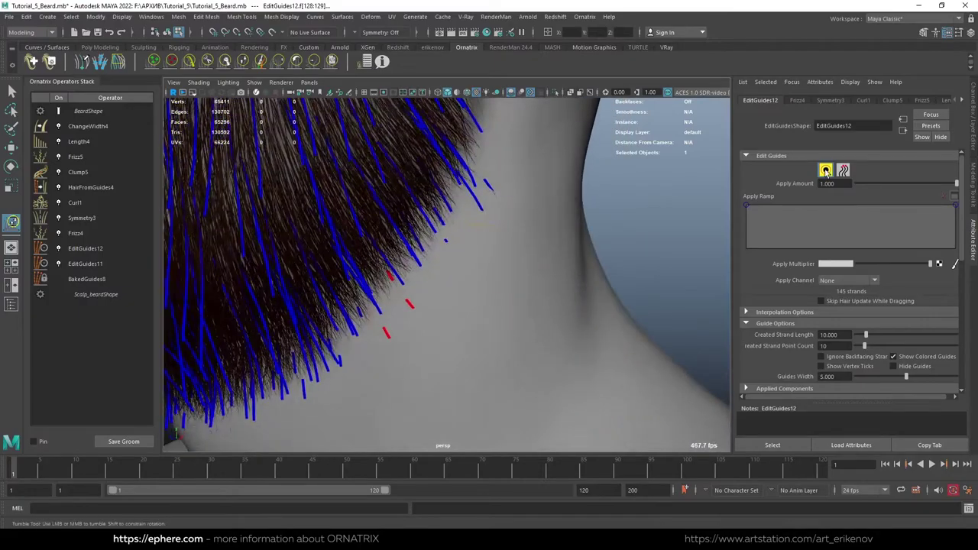
Touch up neck guides with the comb and shorten brushes, then select Frizz5 in the stack.
key("q")
scroll(469, 250, "up", 3)
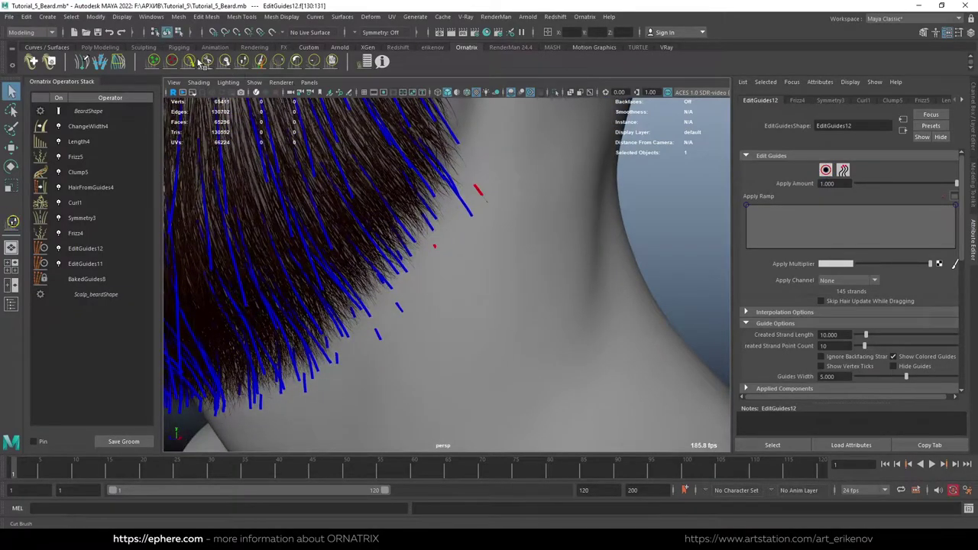
left_click(203, 61)
left_click_drag(458, 251, 436, 216, "alt")
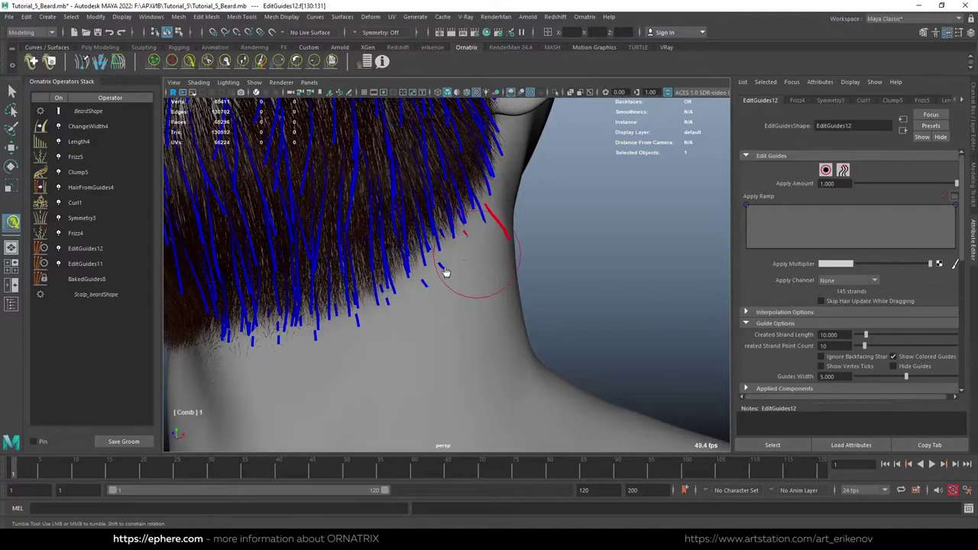
left_click(242, 60)
left_click_drag(458, 259, 473, 294, "alt")
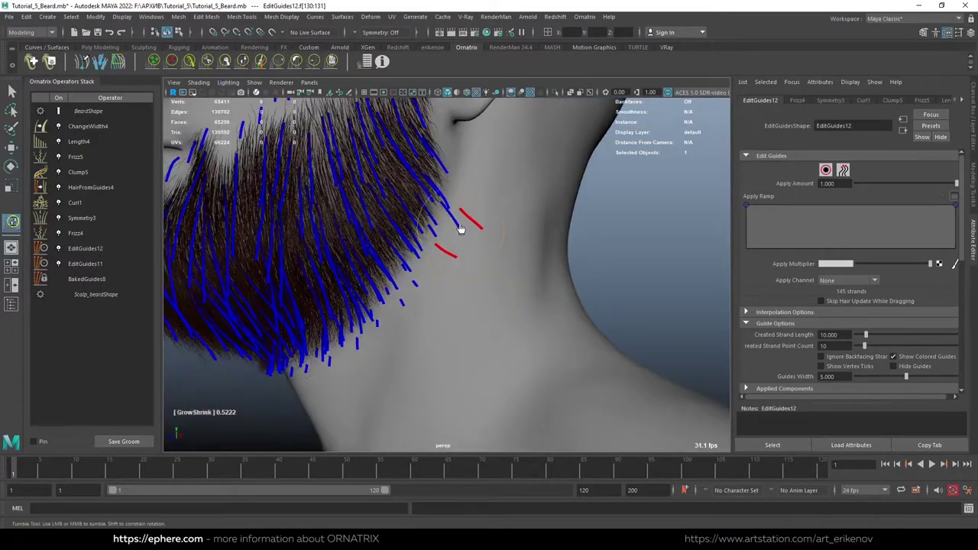
key("q")
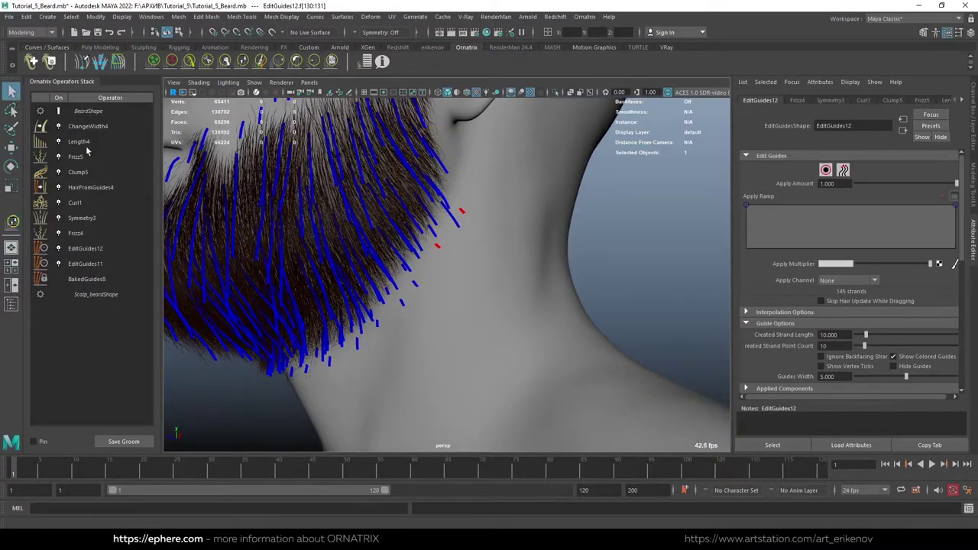
left_click(75, 157)
left_click_drag(413, 298, 448, 319, "alt")
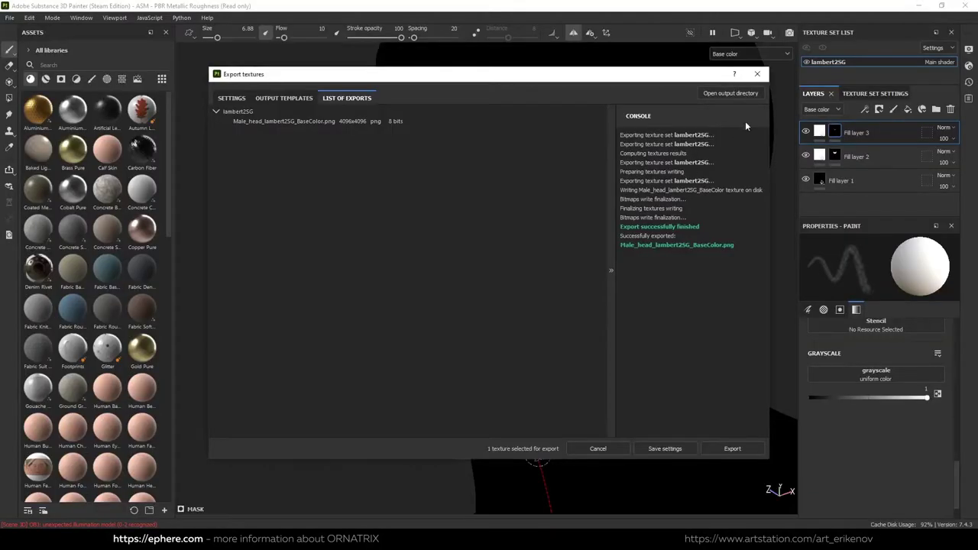
Paint white along the neck and jaw, erase stray grey under the chin at value 0, then restore 1.
right_click_drag(537, 219, 563, 246, "ctrl")
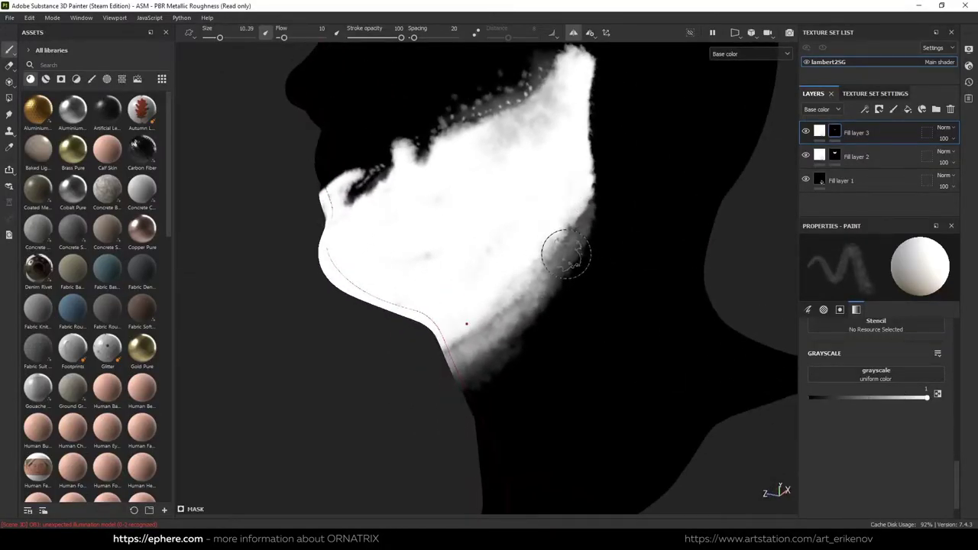
mouse_move(563, 247)
left_mouse_down()
mouse_move(548, 307)
mouse_move(498, 371)
mouse_move(543, 327)
left_mouse_up()
mouse_move(495, 364)
left_mouse_down()
mouse_move(492, 400)
mouse_move(579, 277)
mouse_move(513, 373)
left_mouse_up()
left_click(810, 397)
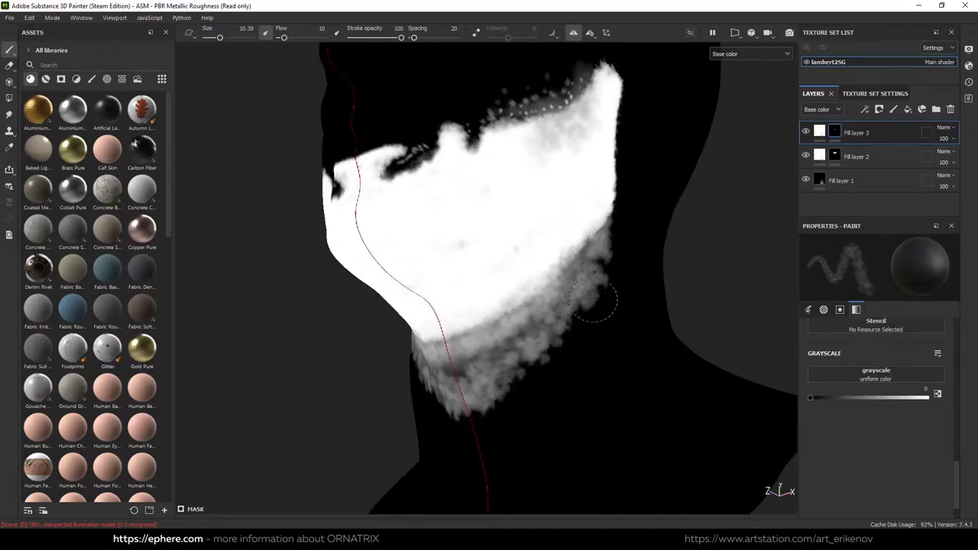
mouse_move(478, 412)
left_mouse_down()
mouse_move(583, 366)
mouse_move(589, 299)
left_mouse_up()
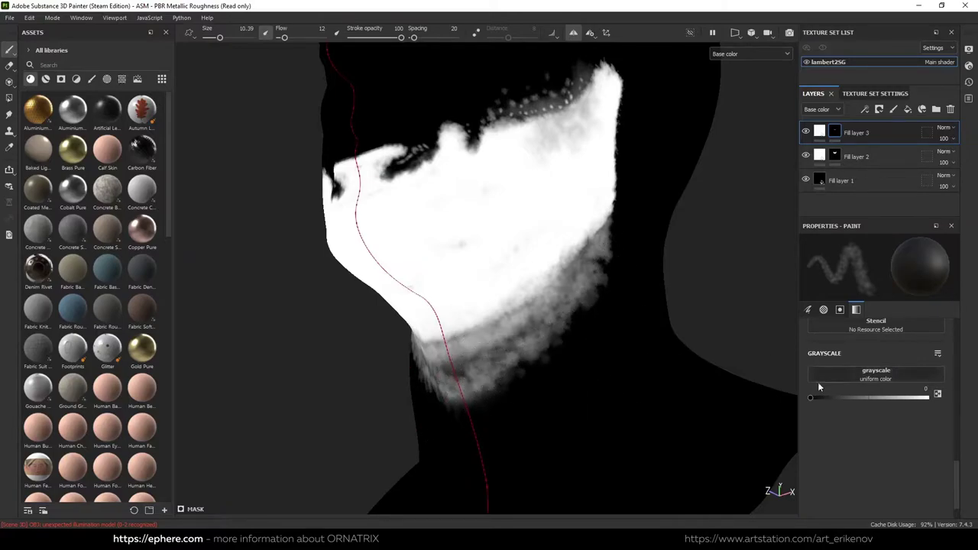
left_click(926, 397)
Re-export the updated mask via File > Export Textures.
left_click(9, 17)
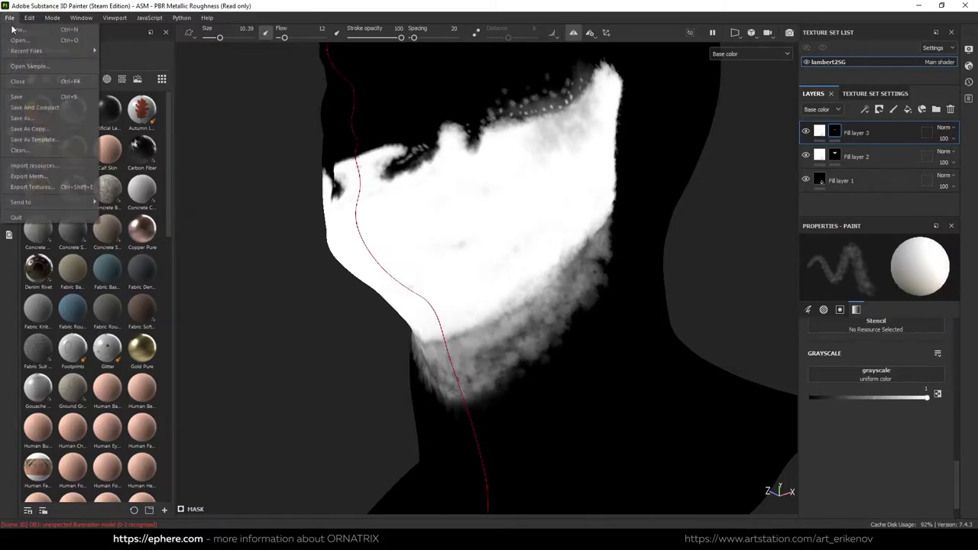
left_click(50, 187)
left_click(734, 447)
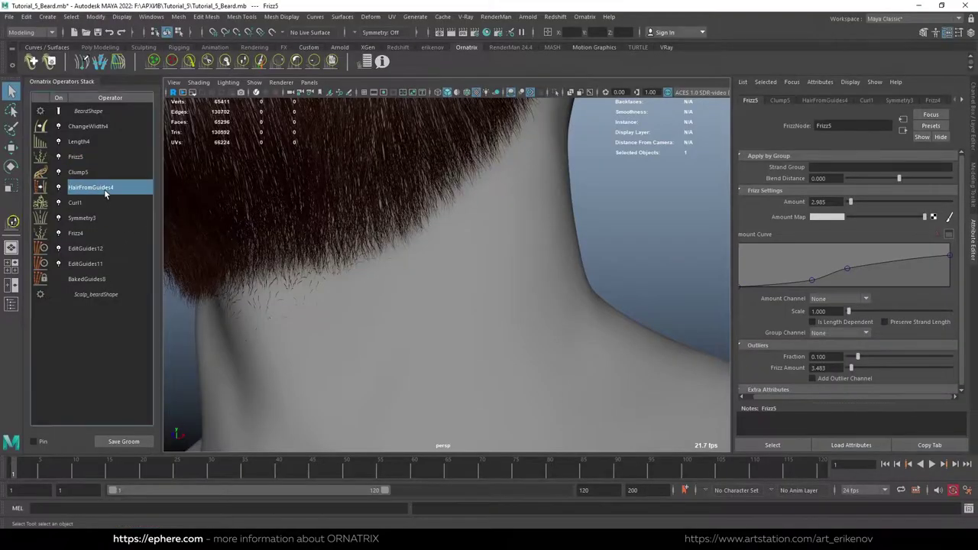
Marquee-select the sparse neck clumps in the Clump Editing Tool and set Amount Override to 0.043.
left_click(106, 191)
left_click(840, 258)
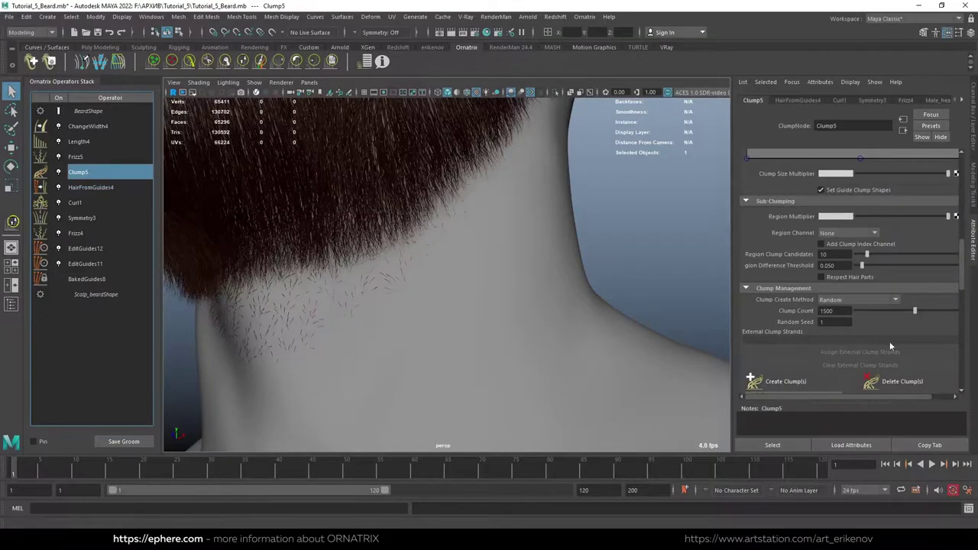
scroll(896, 354, "down", 4)
left_click(795, 279)
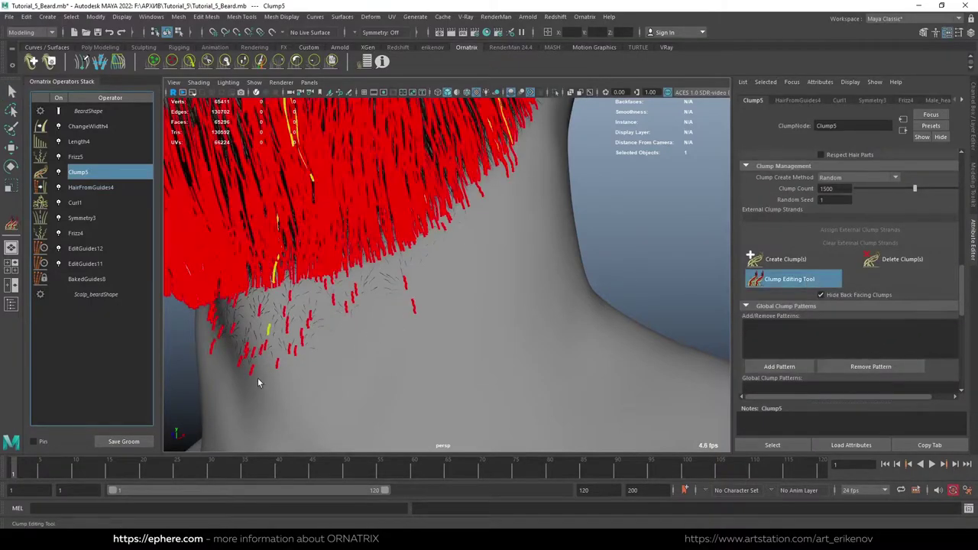
mouse_move(258, 378)
left_mouse_down()
mouse_move(365, 296)
mouse_move(428, 298)
left_mouse_up()
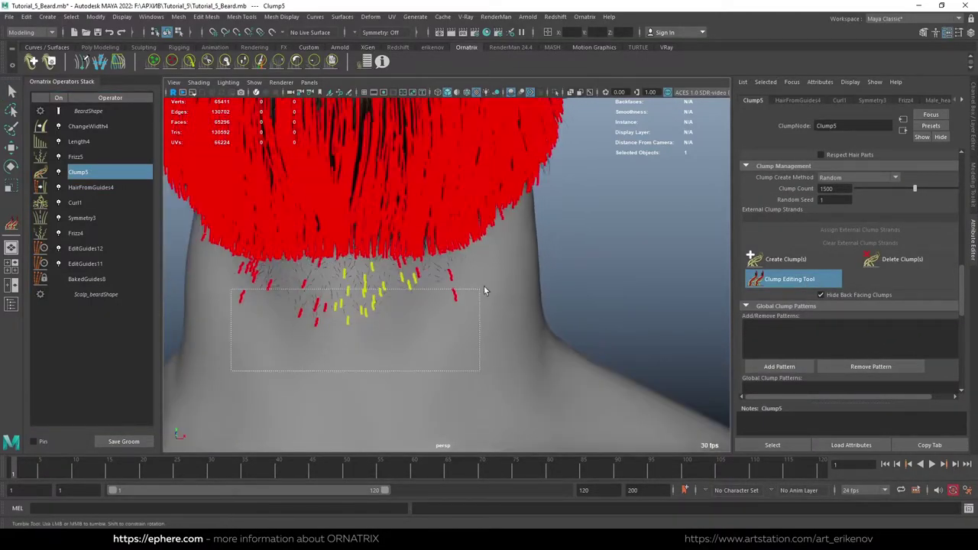
left_click_drag(231, 371, 501, 264)
scroll(947, 344, "down", 3)
scroll(933, 341, "down", 3)
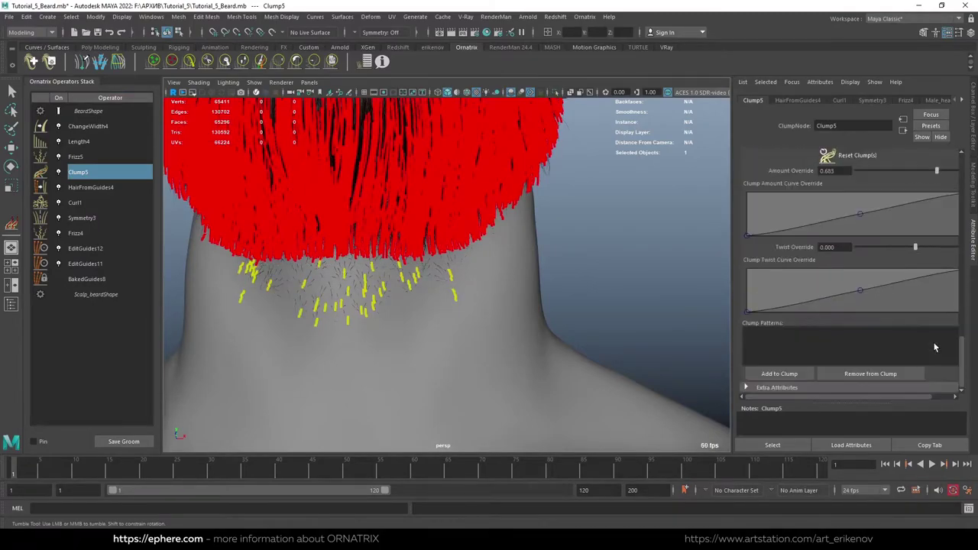
scroll(933, 342, "up", 4)
scroll(901, 337, "down", 3)
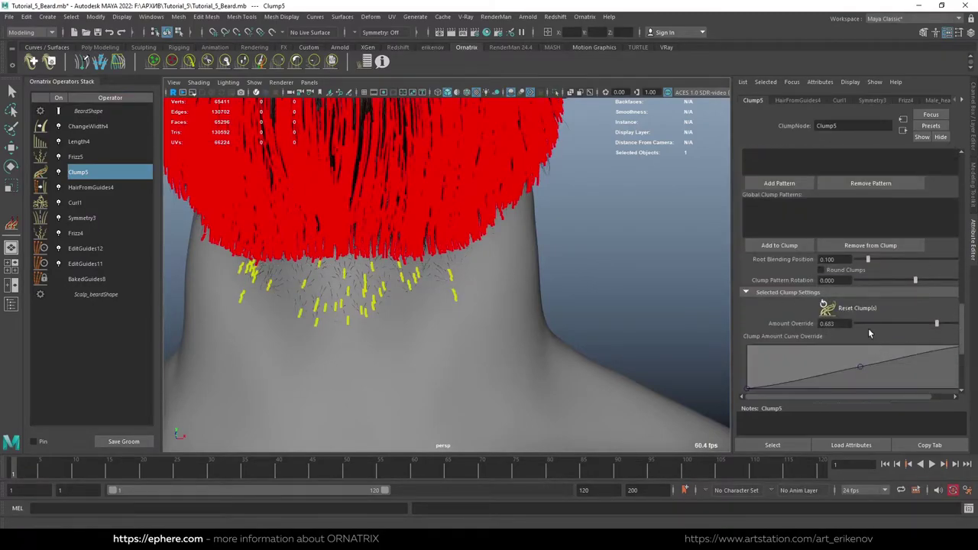
Leave clump editing, orbit to a front three-quarter view, and select EditGuides12.
key("q")
mouse_move(359, 252)
left_mouse_down("alt")
mouse_move(375, 257)
mouse_move(373, 294)
mouse_move(337, 325)
mouse_move(328, 313)
mouse_move(363, 285)
mouse_move(430, 286)
mouse_move(511, 262)
left_mouse_up("alt")
scroll(511, 262, "up", 2)
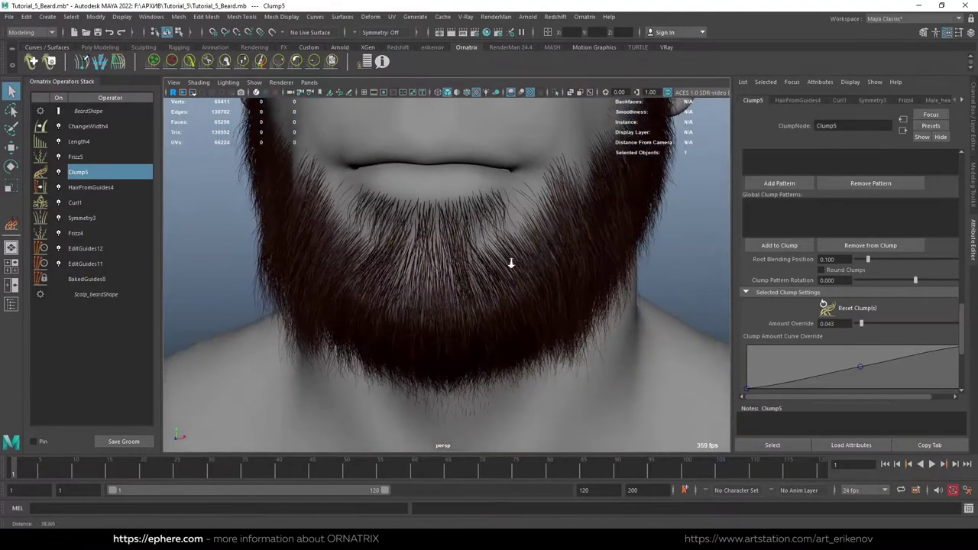
left_click(105, 248)
Add a few beard guides with the Create brush, bringing the total to 148.
mouse_move(596, 306)
left_mouse_down("alt")
mouse_move(613, 312)
mouse_move(604, 279)
mouse_move(497, 284)
left_mouse_up("alt")
left_click(230, 61)
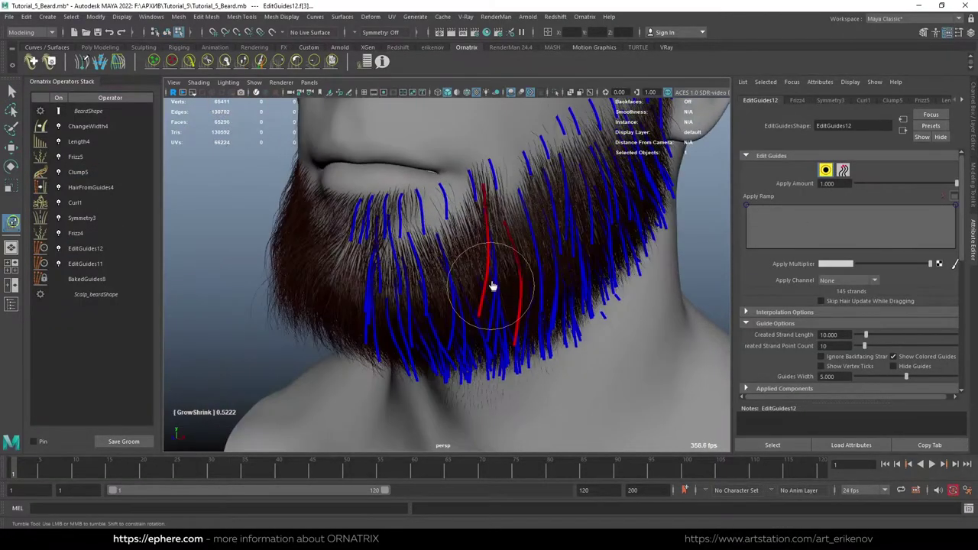
left_click(171, 62)
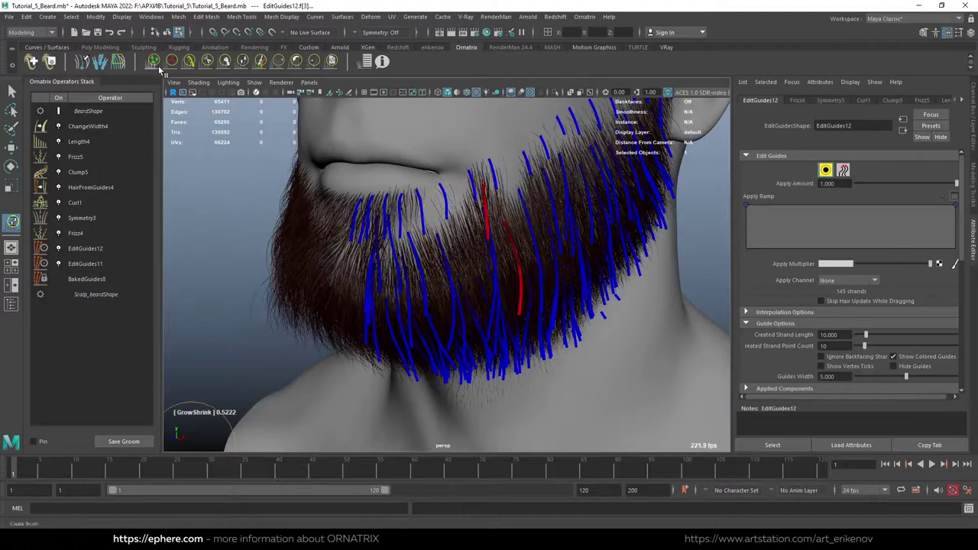
left_click_drag(466, 246, 432, 245, "alt")
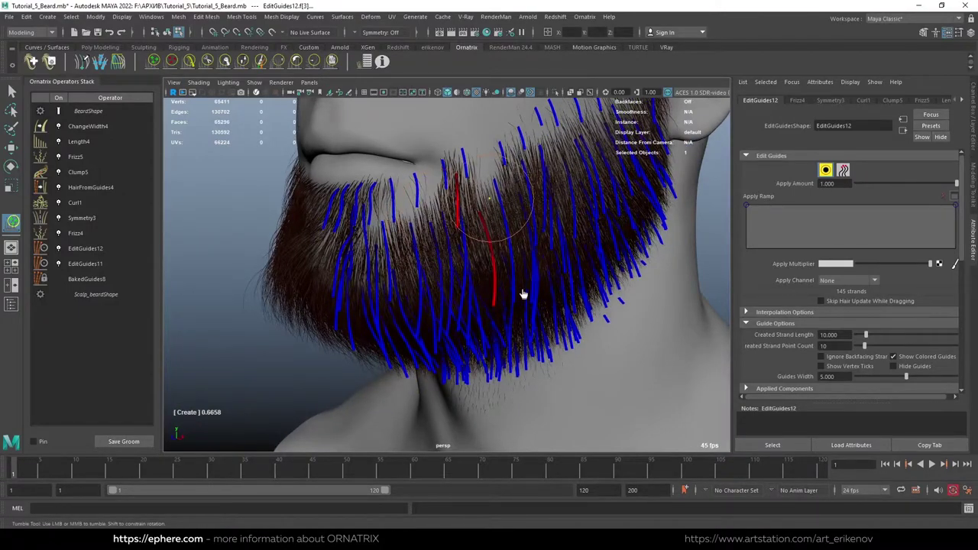
left_click(825, 170)
left_click(825, 170)
left_click_drag(436, 236, 364, 134, "alt")
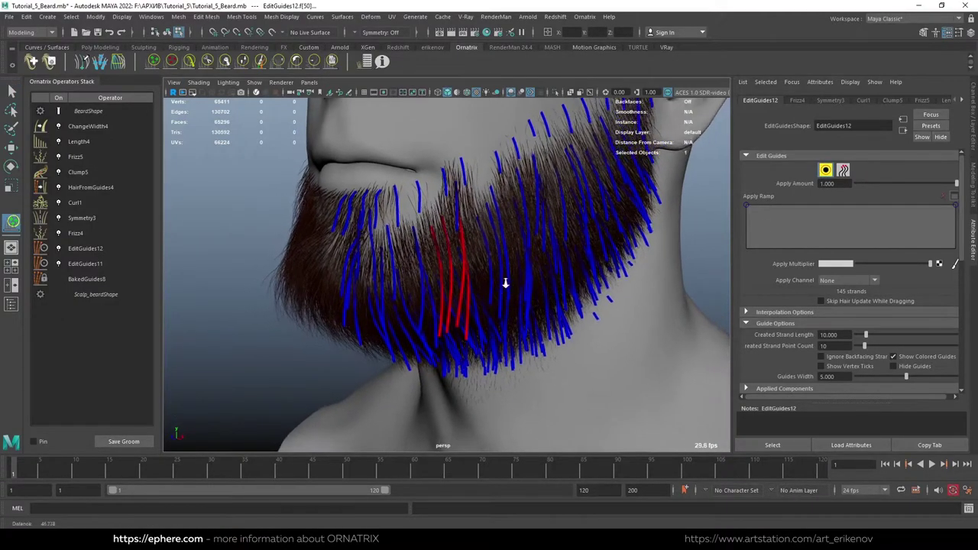
left_click_drag(534, 304, 459, 306, "alt")
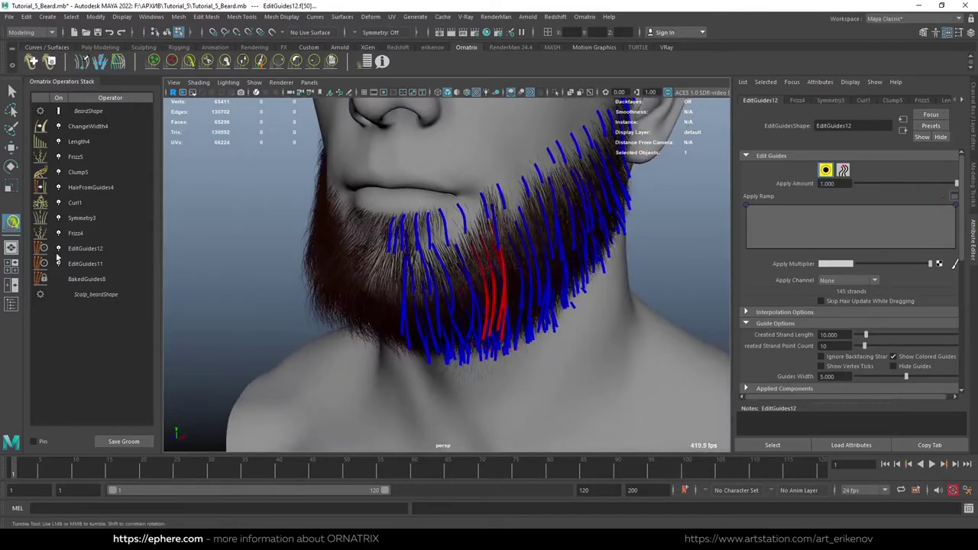
Select the chin-front guides and comb them forward and downward.
double_click(12, 222)
left_click(355, 73)
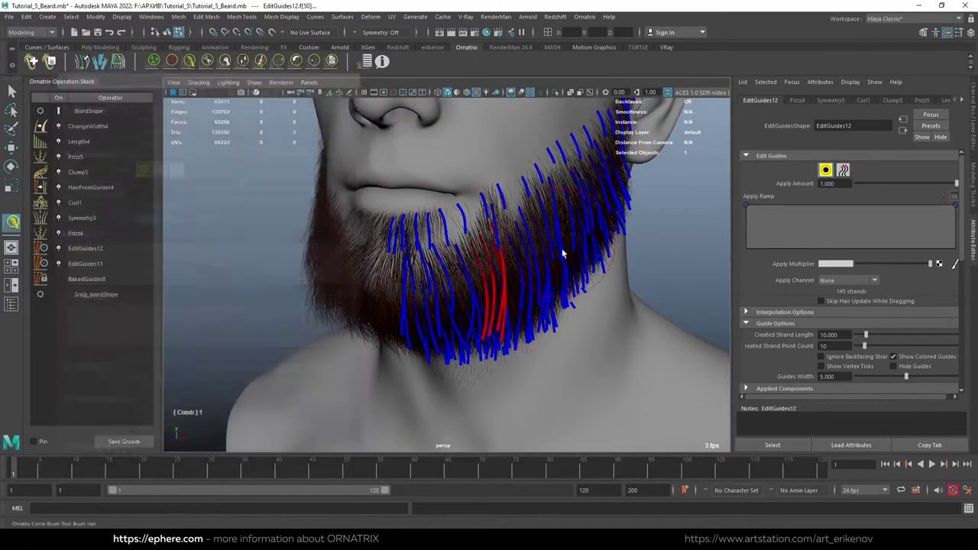
left_click_drag(458, 253, 568, 285, "alt")
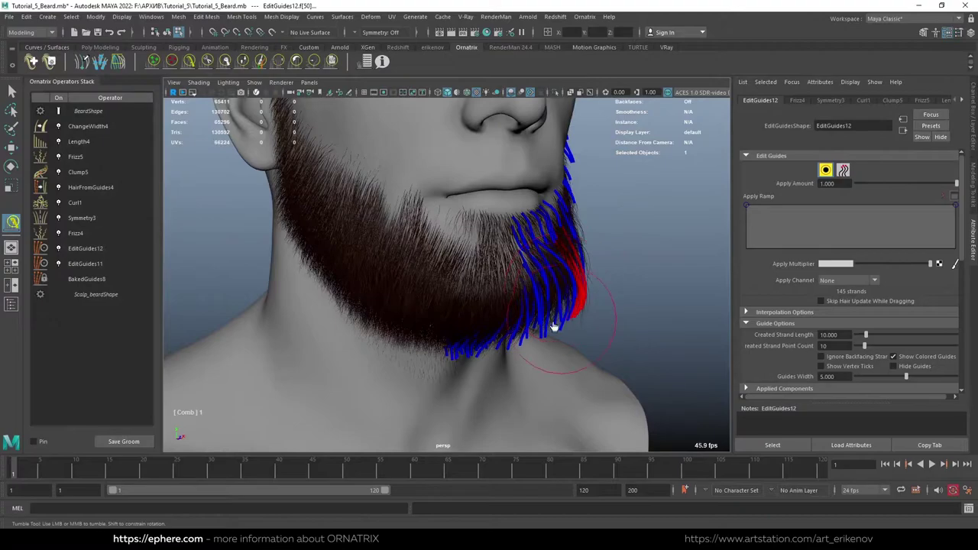
left_click_drag(580, 298, 480, 295, "alt")
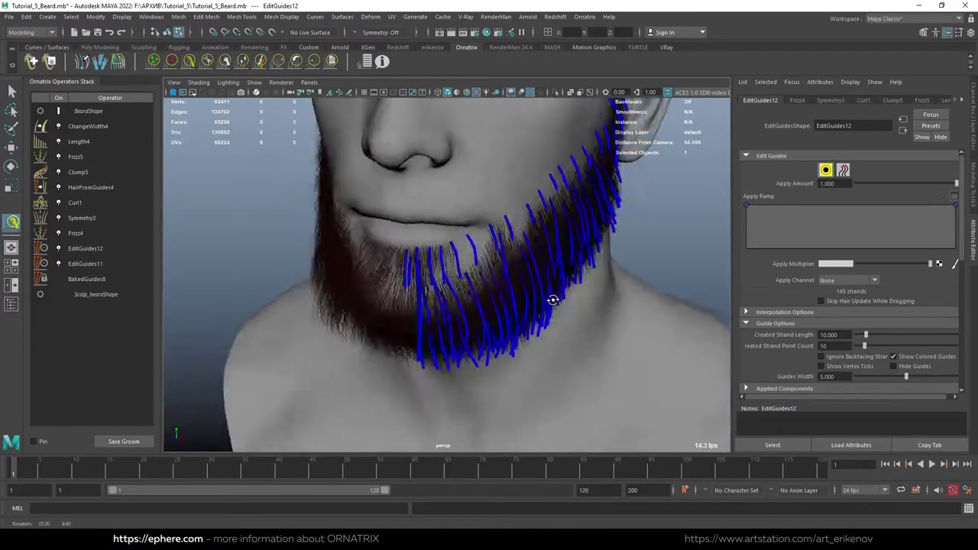
left_click_drag(310, 298, 311, 301)
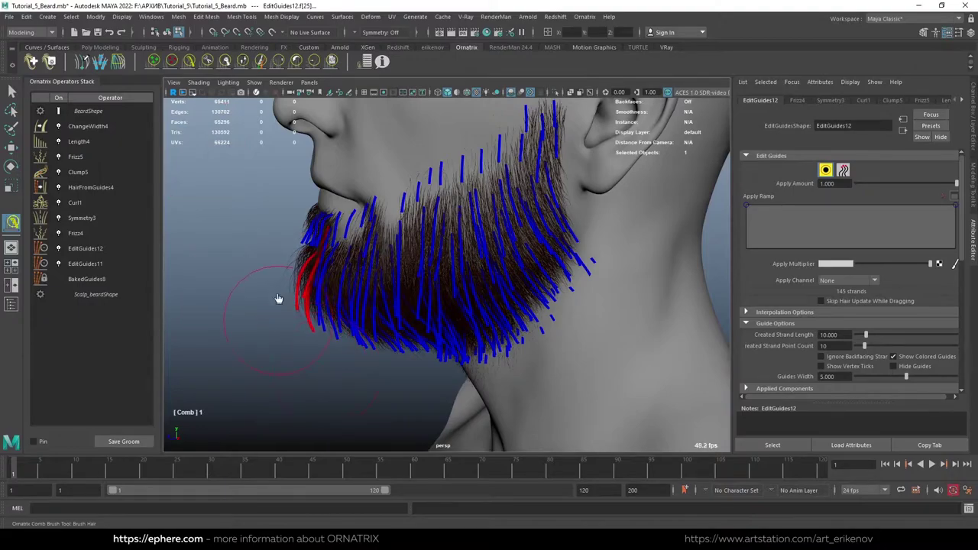
left_click_drag(261, 261, 260, 331)
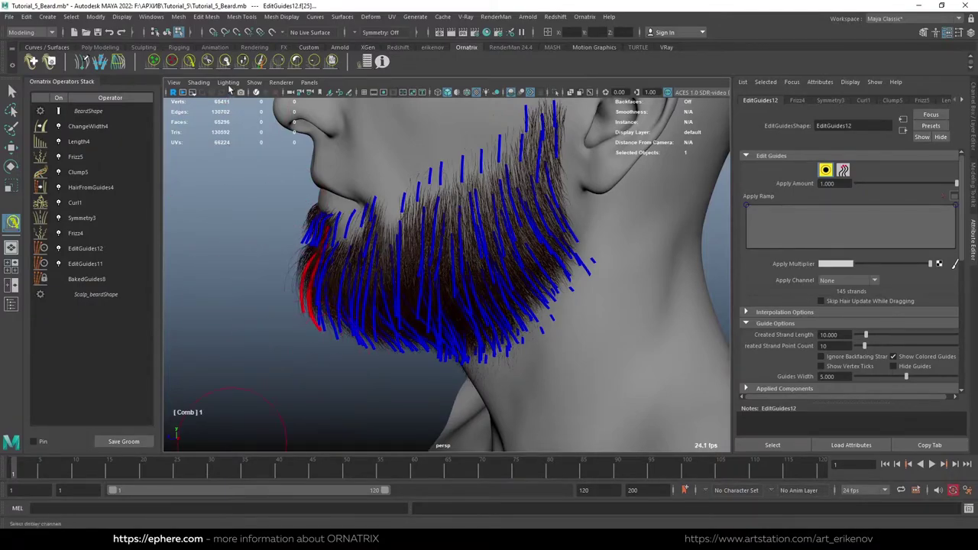
scroll(316, 356, "up", 2)
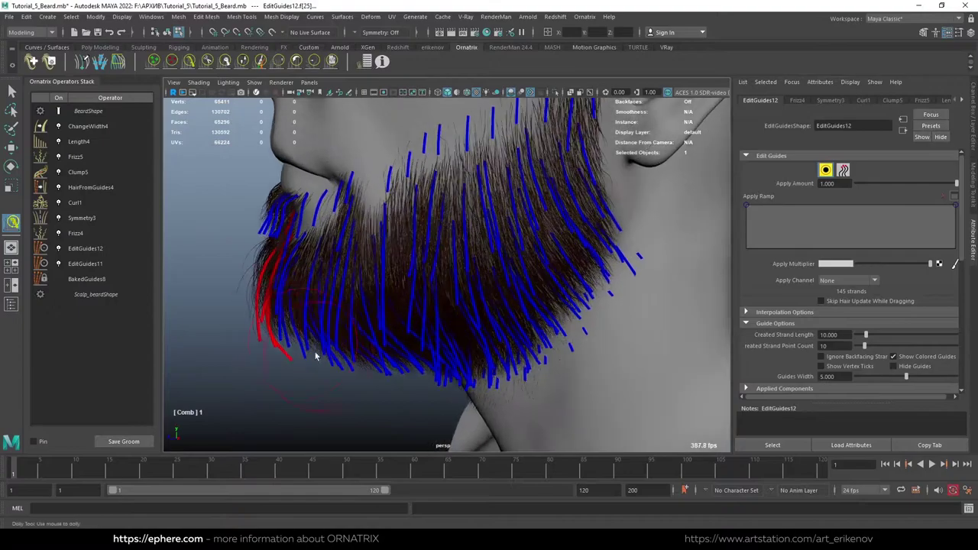
left_click_drag(316, 356, 273, 353)
Enlarge the comb brush, finish combing the jaw-side guides, and deselect them.
left_click_drag(287, 275, 278, 277)
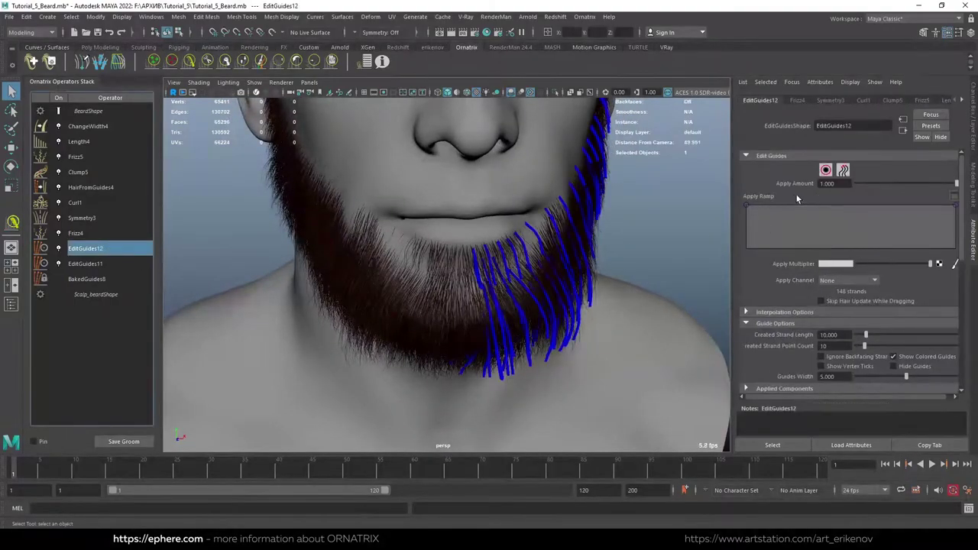
left_click(825, 170)
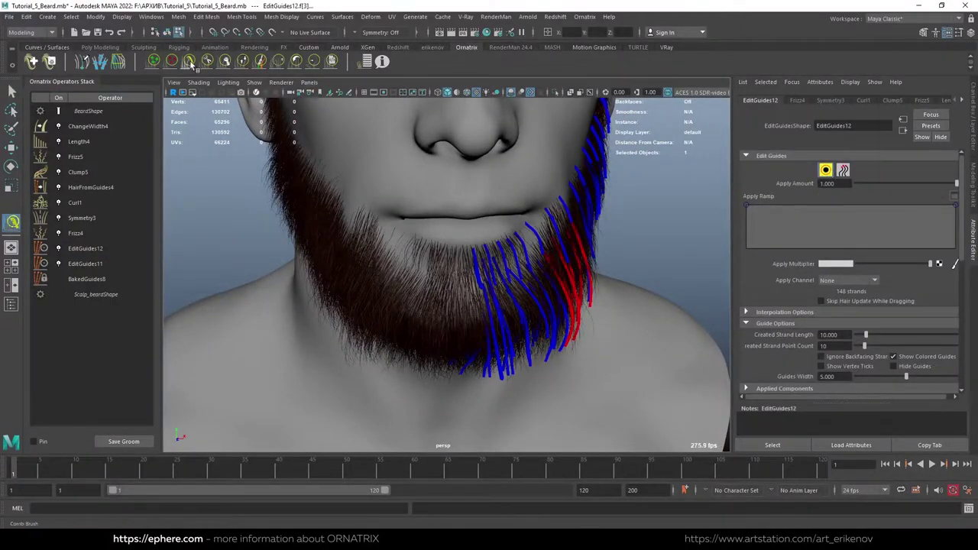
left_click_drag(458, 229, 589, 273, "alt")
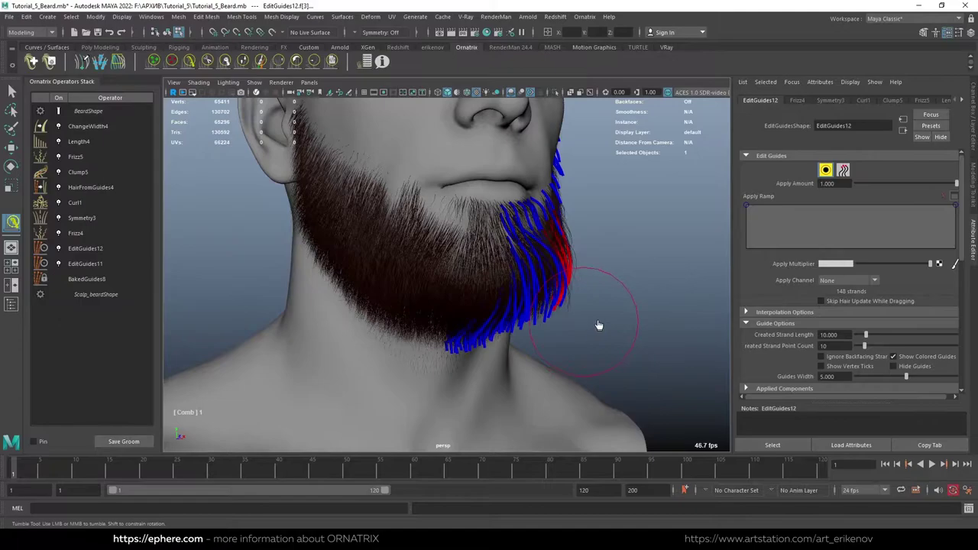
mouse_move(599, 326)
left_mouse_down("alt")
mouse_move(604, 279)
mouse_move(573, 327)
left_mouse_up("alt")
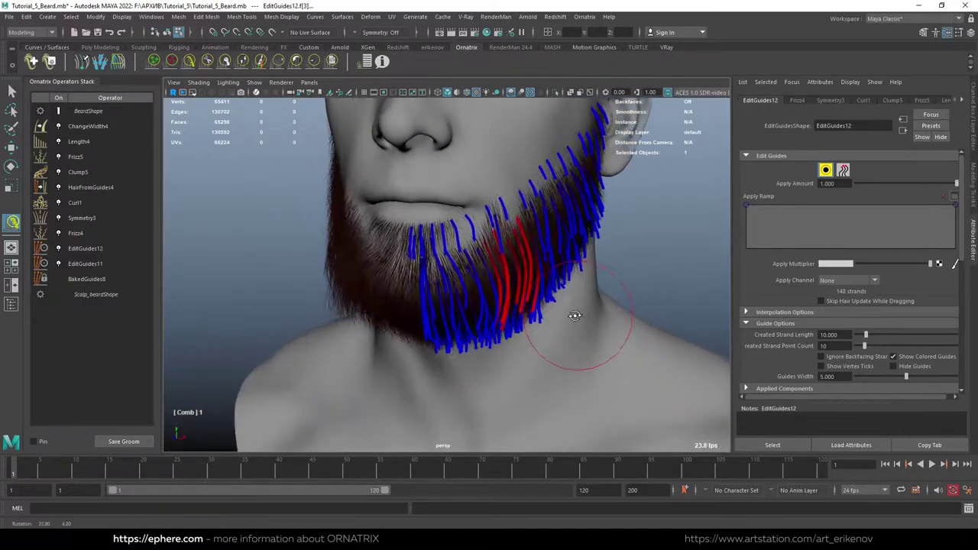
left_click(826, 170)
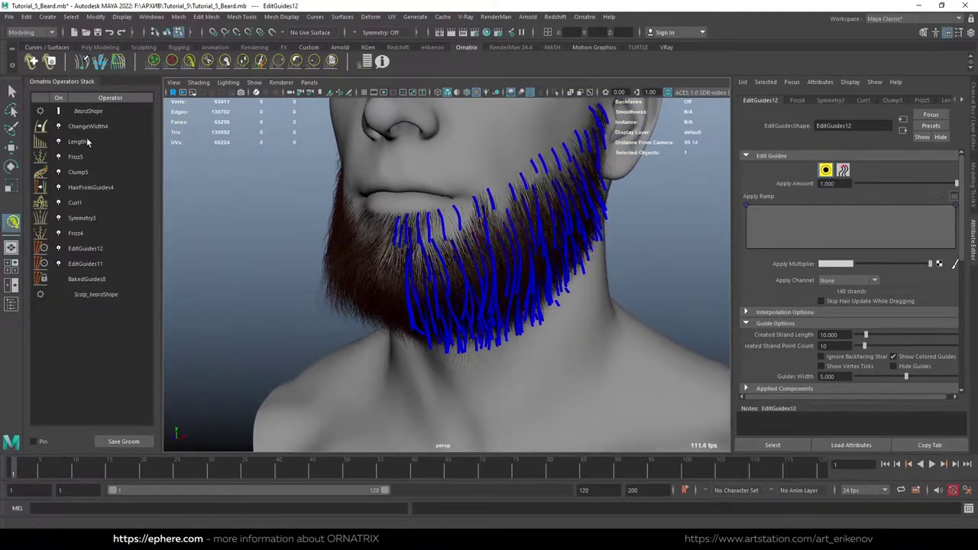
left_click(73, 203)
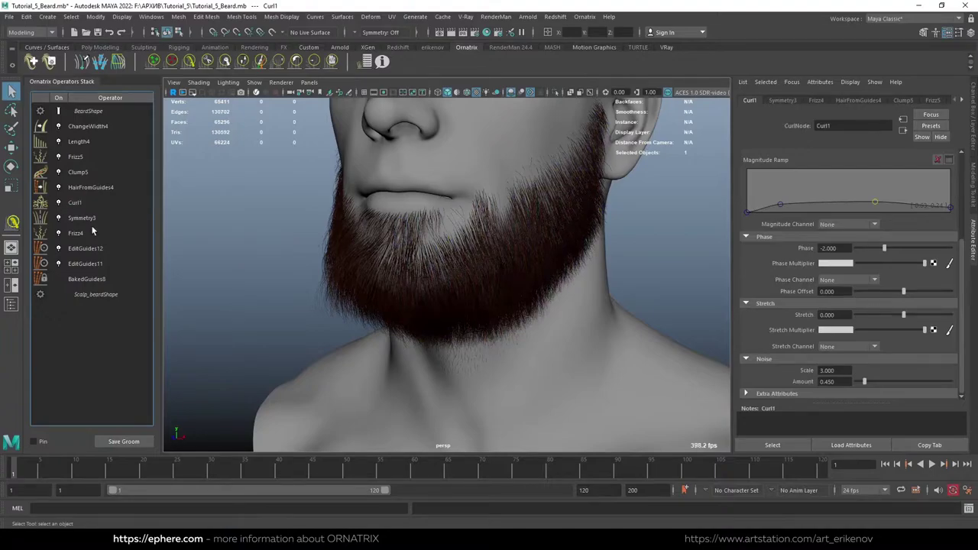
Return to EditGuides12, enable guide brushing, and comb the chin-front beard guides downward.
left_click(84, 248)
left_click_drag(375, 244, 528, 306, "alt")
left_click(826, 170)
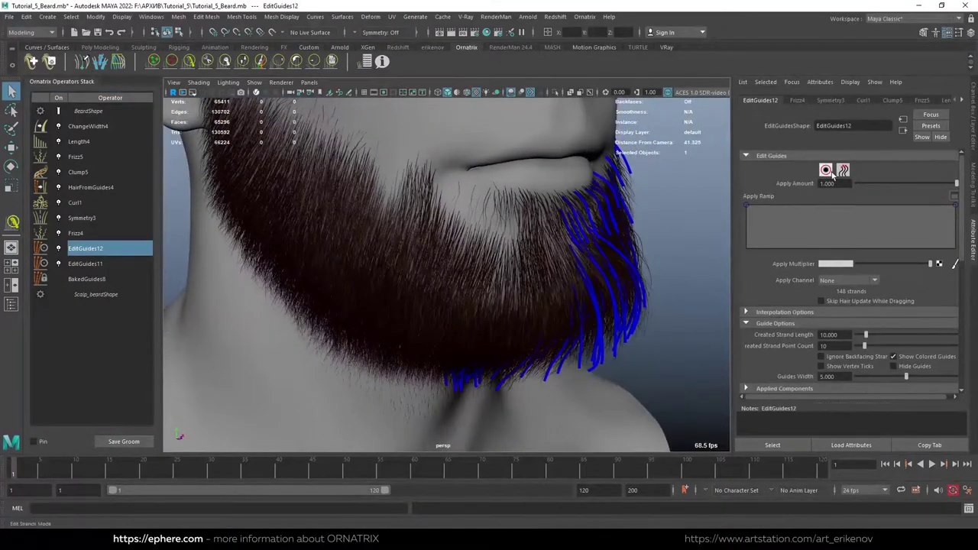
mouse_move(443, 260)
left_mouse_down("alt")
mouse_move(459, 277)
mouse_move(395, 294)
mouse_move(483, 320)
mouse_move(609, 280)
left_mouse_up("alt")
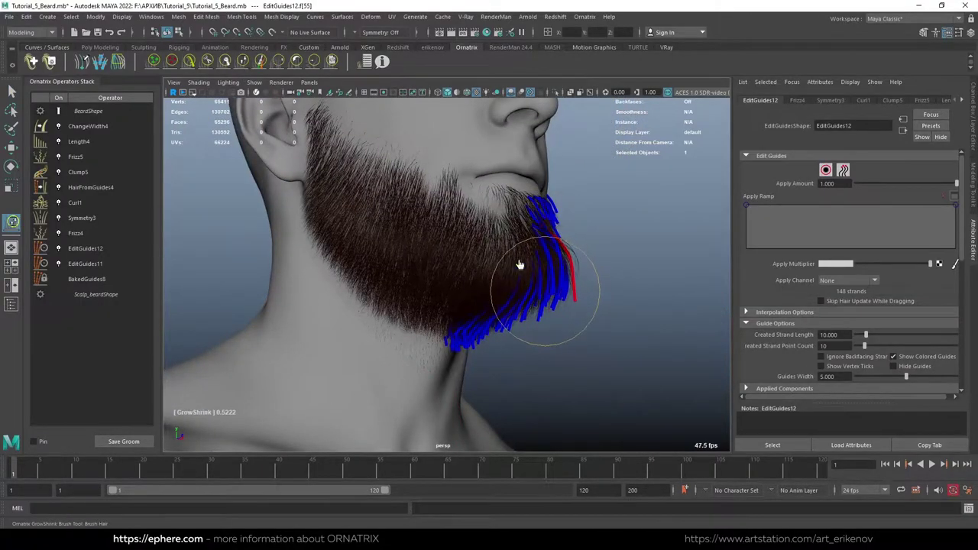
left_click_drag(525, 267, 518, 292, "alt")
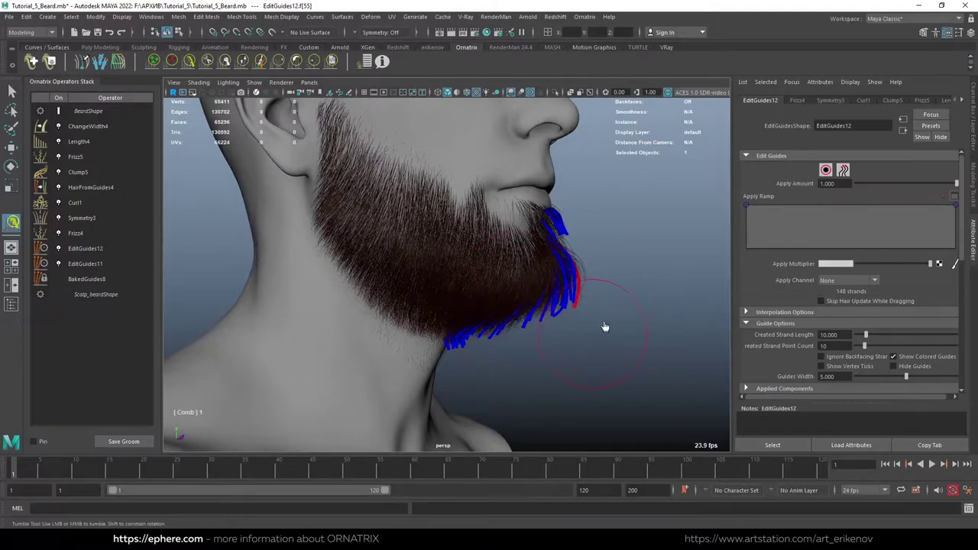
left_click(825, 169)
mouse_move(694, 237)
left_mouse_down("alt")
mouse_move(425, 342)
mouse_move(469, 359)
left_mouse_up("alt")
left_click_drag(430, 321, 428, 323, "alt")
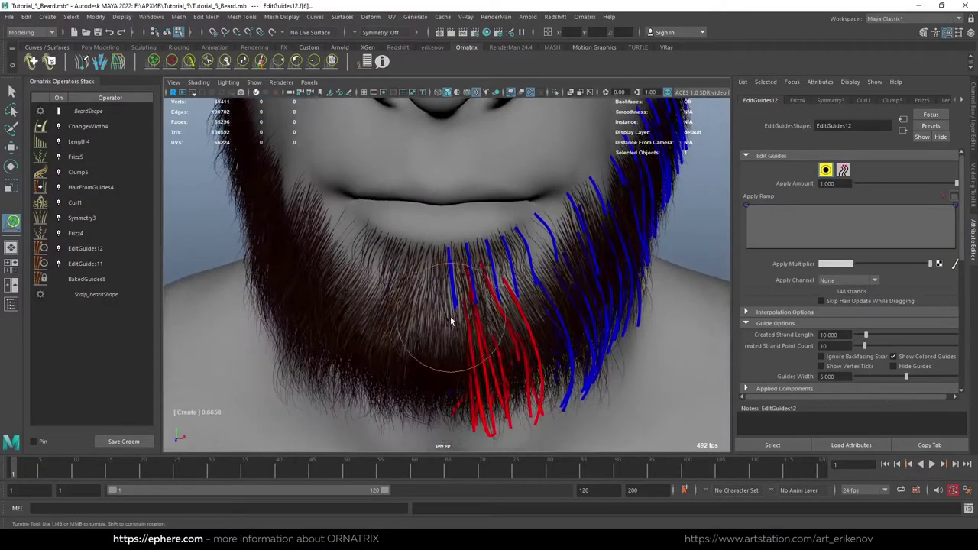
left_click_drag(428, 282, 428, 413)
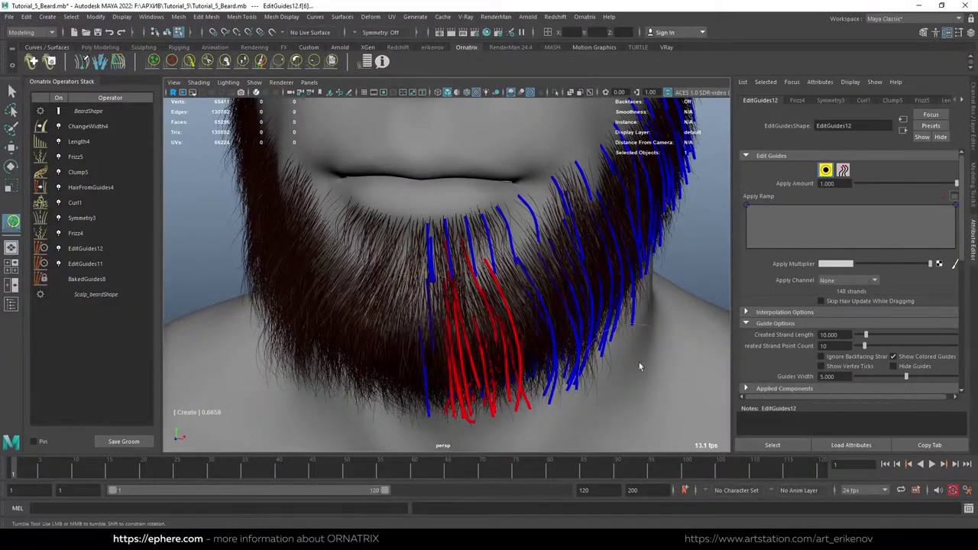
Adjust the chin guides' length with the GrowShrink brush, then return to combing and review them.
left_click(825, 171)
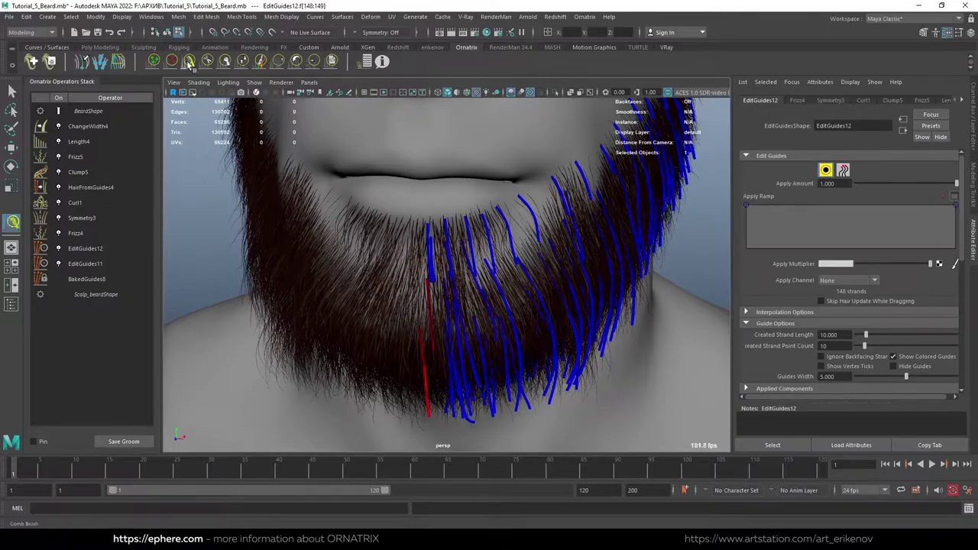
mouse_move(458, 321)
left_mouse_down("alt")
mouse_move(512, 318)
mouse_move(616, 285)
mouse_move(582, 422)
left_mouse_up("alt")
left_click(242, 61)
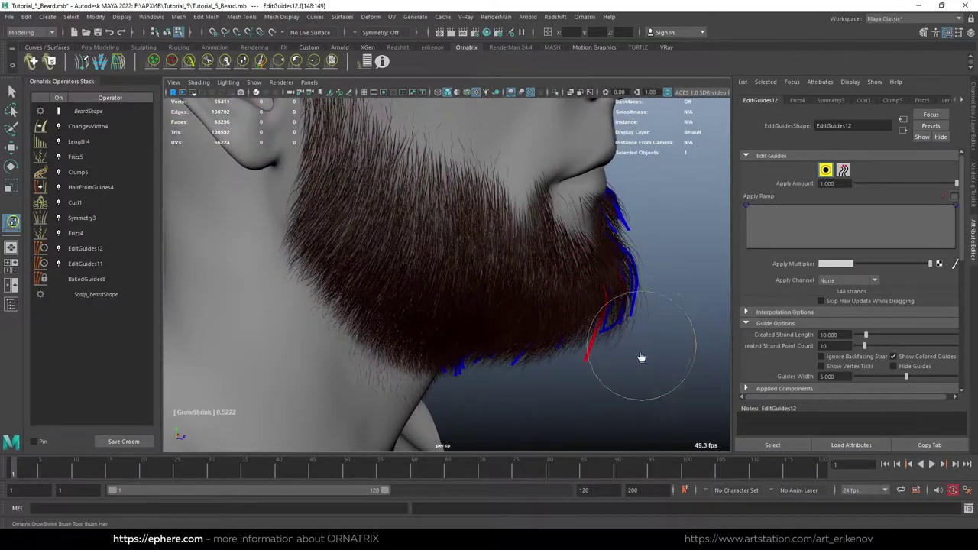
key("ctrl+z")
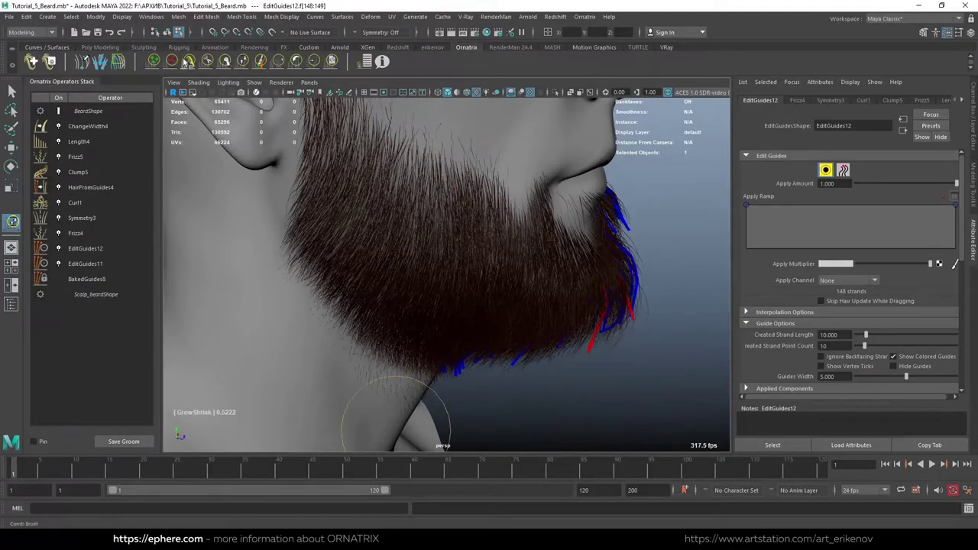
left_click_drag(426, 415, 561, 304, "alt")
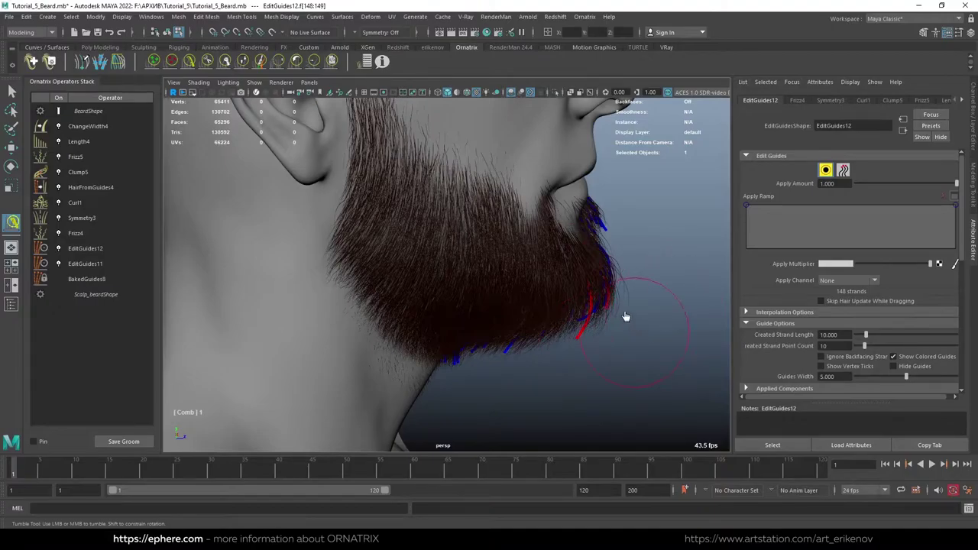
mouse_move(634, 341)
left_mouse_down("alt")
mouse_move(520, 372)
mouse_move(534, 336)
left_mouse_up("alt")
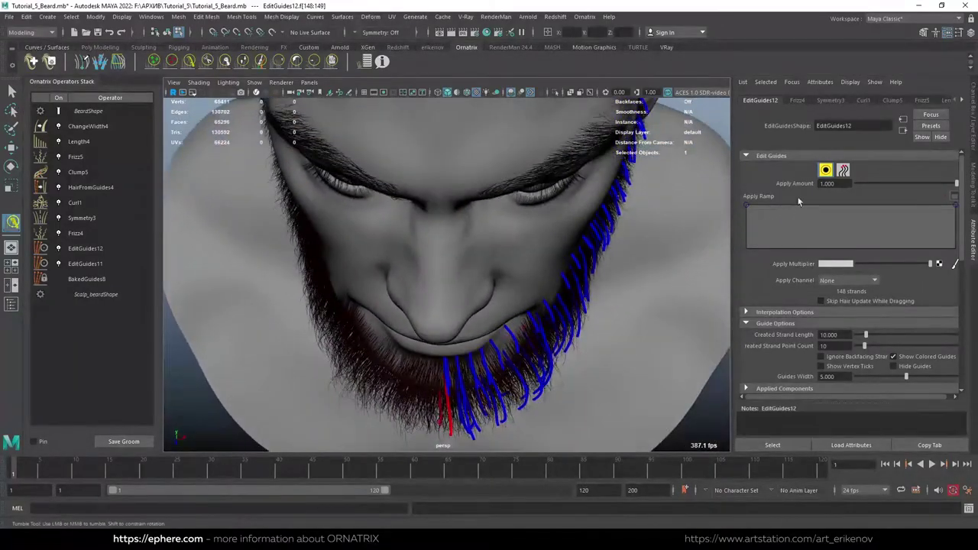
Select the guides on the chin's right side and comb them.
left_click(825, 170)
left_click_drag(489, 415, 457, 413)
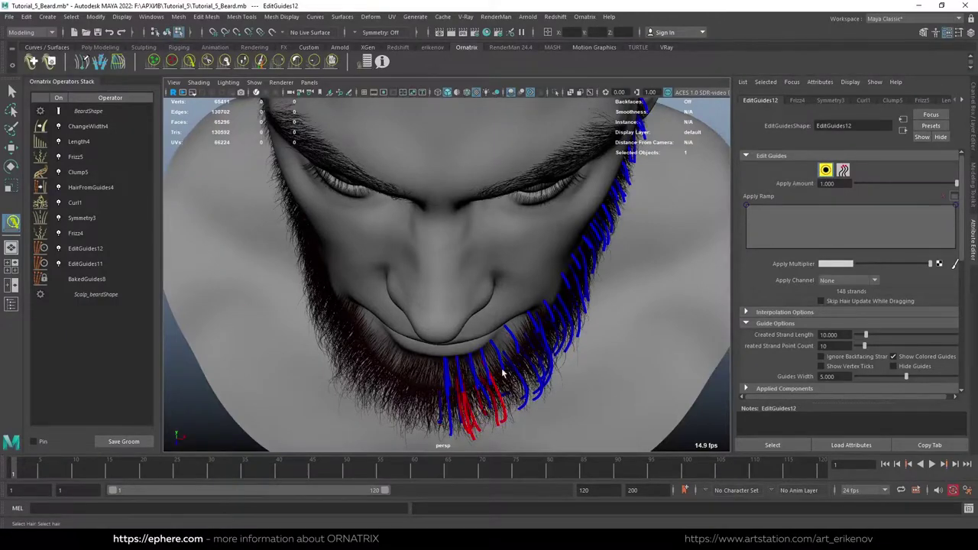
left_click(189, 61)
mouse_move(492, 366)
left_mouse_down("alt")
mouse_move(563, 319)
mouse_move(535, 343)
left_mouse_up("alt")
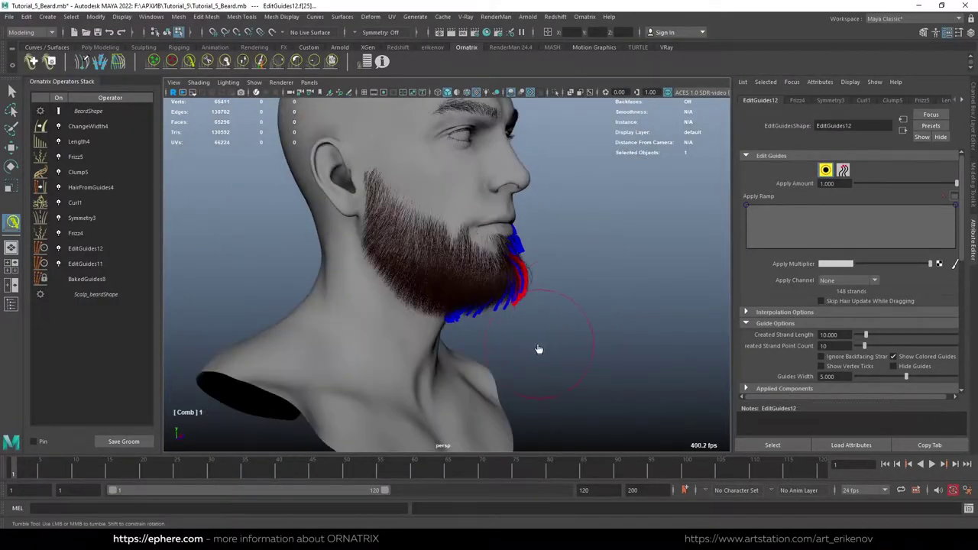
key("q")
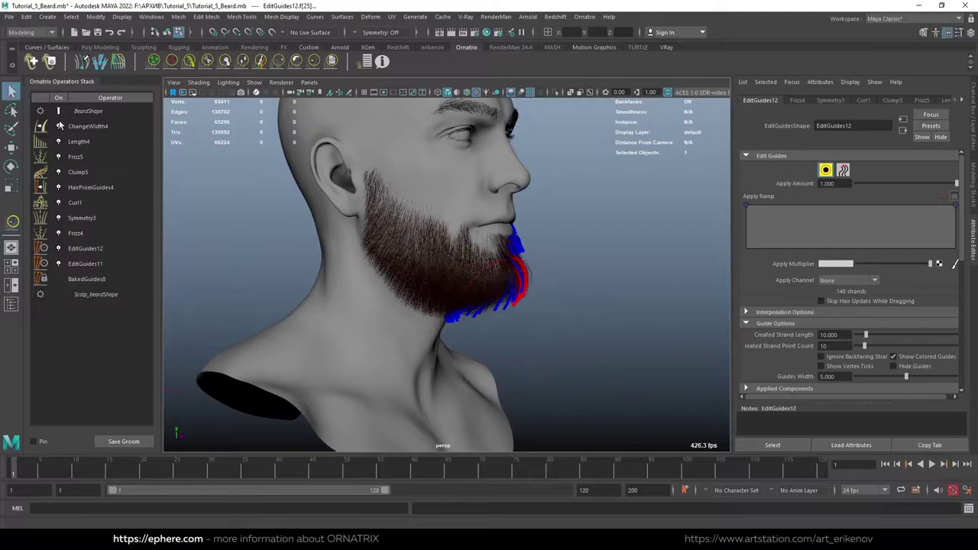
mouse_move(513, 310)
left_mouse_down("alt")
mouse_move(423, 357)
mouse_move(400, 319)
mouse_move(462, 362)
left_mouse_up("alt")
Select the jaw-side guides near the ear, resize and comb them, then show Frizz5's settings.
key("y")
mouse_move(393, 399)
left_mouse_down()
mouse_move(478, 365)
mouse_move(446, 397)
left_mouse_up()
left_click(189, 61)
mouse_move(382, 321)
left_mouse_down("alt")
mouse_move(318, 341)
mouse_move(267, 308)
left_mouse_up("alt")
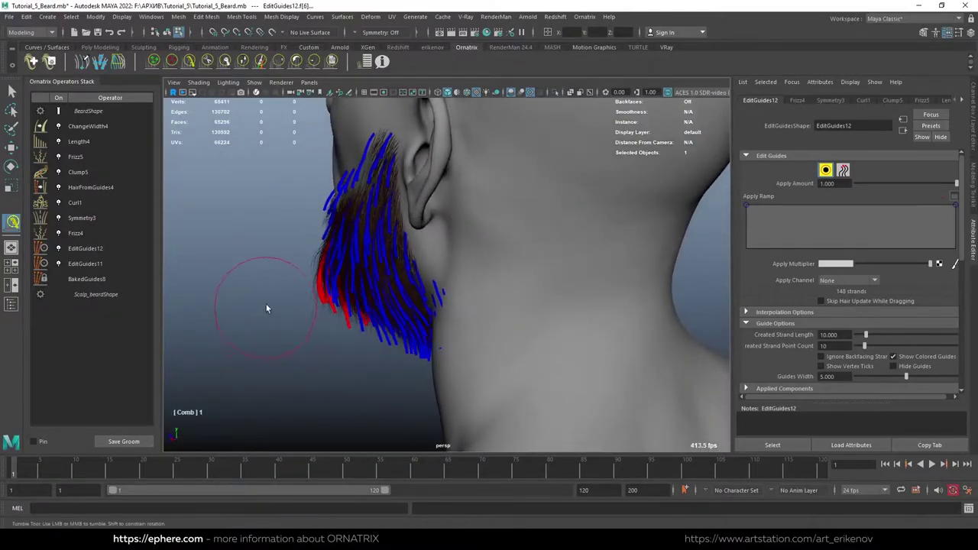
left_click(242, 62)
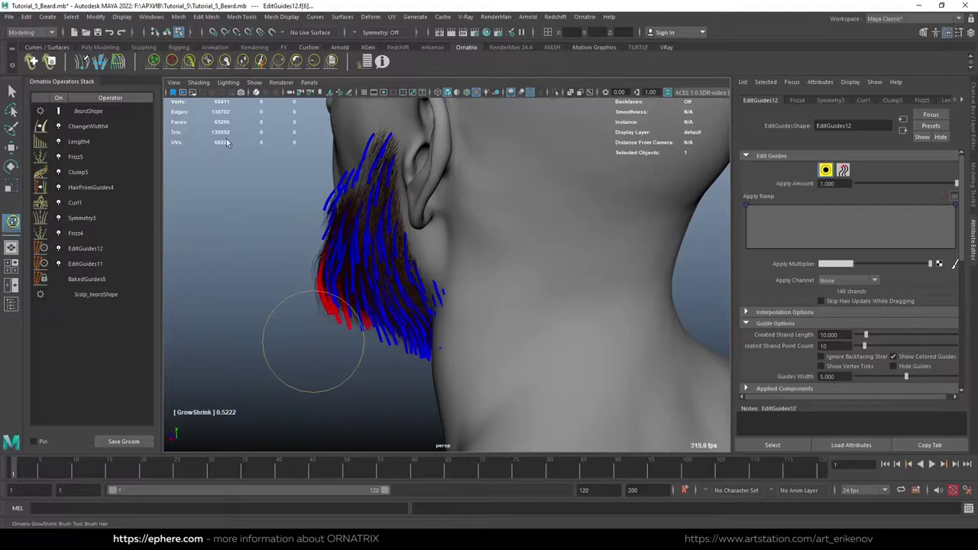
left_click(190, 61)
mouse_move(366, 331)
left_mouse_down("alt")
mouse_move(325, 344)
mouse_move(568, 345)
mouse_move(530, 366)
left_mouse_up("alt")
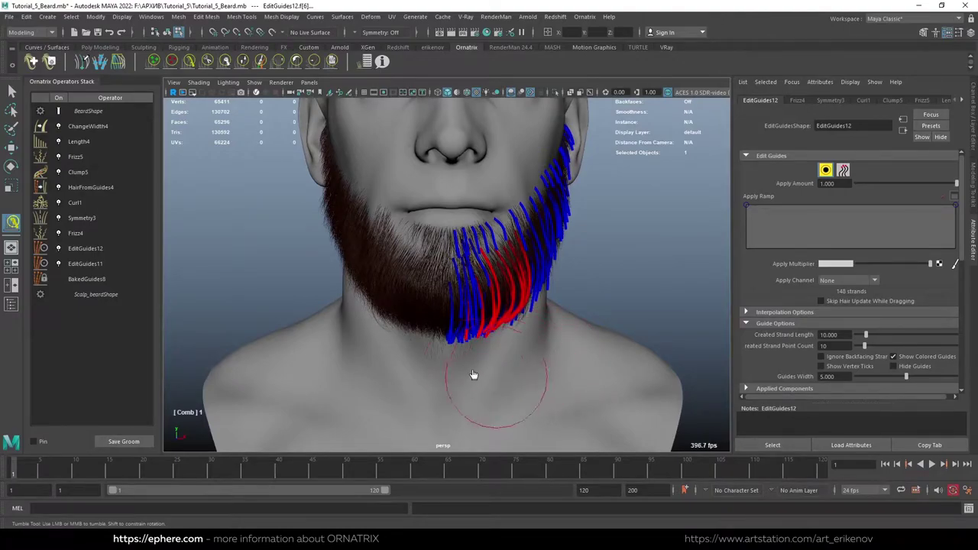
left_click(75, 156)
mouse_move(413, 336)
left_mouse_down("alt")
mouse_move(448, 339)
mouse_move(364, 275)
mouse_move(469, 328)
mouse_move(504, 317)
left_mouse_up("alt")
Set Frizz5's Scale to 1.5 and raise the amount curve's middle point to about 0.53.
left_click(91, 156)
left_click_drag(382, 290, 471, 285, "alt")
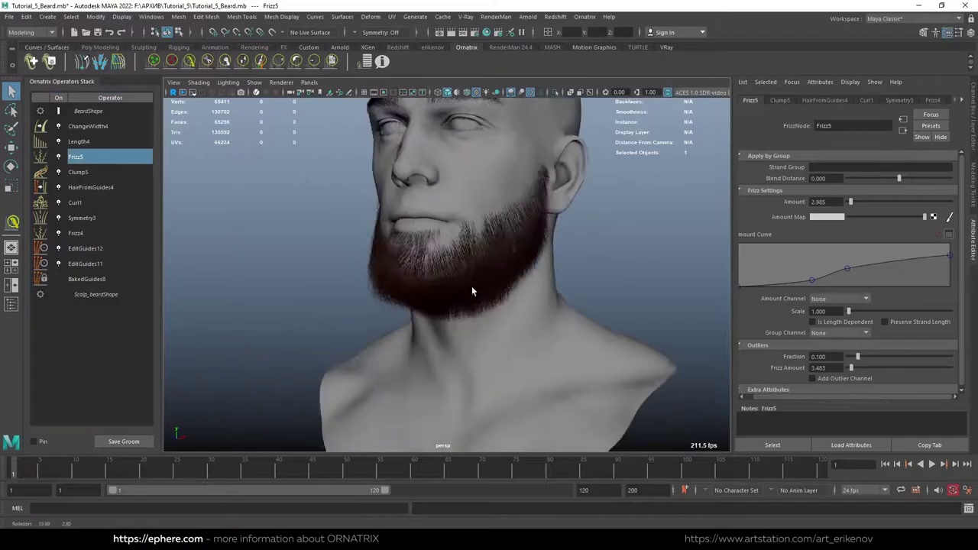
scroll(568, 378, "up", 5)
type("2")
key("Return")
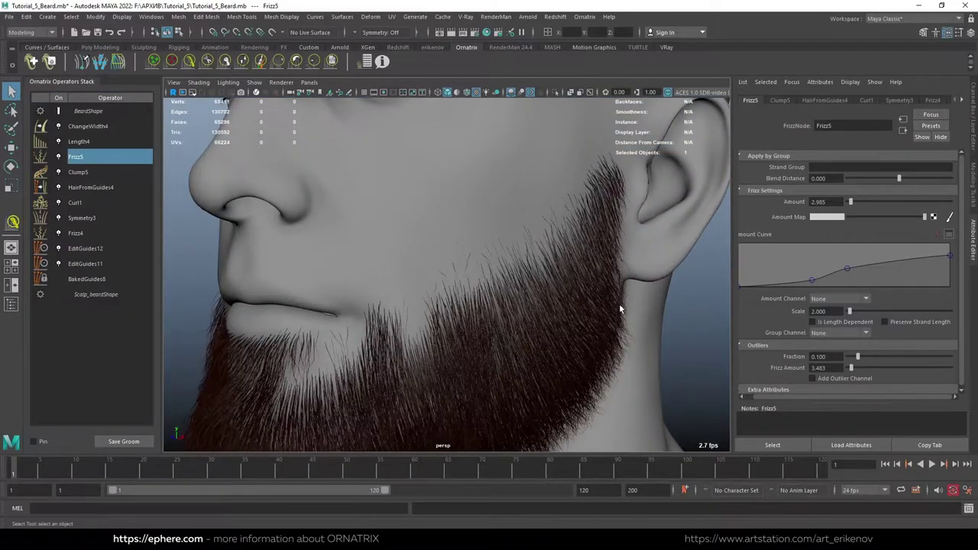
scroll(577, 247, "down", 5)
left_click_drag(577, 247, 506, 273, "alt")
scroll(507, 273, "up", 5)
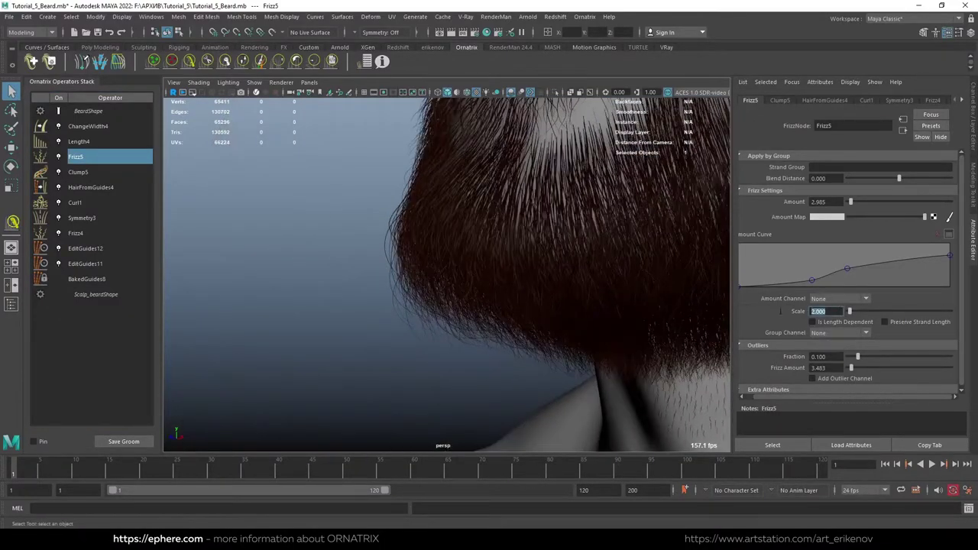
type("1.5")
key("Return")
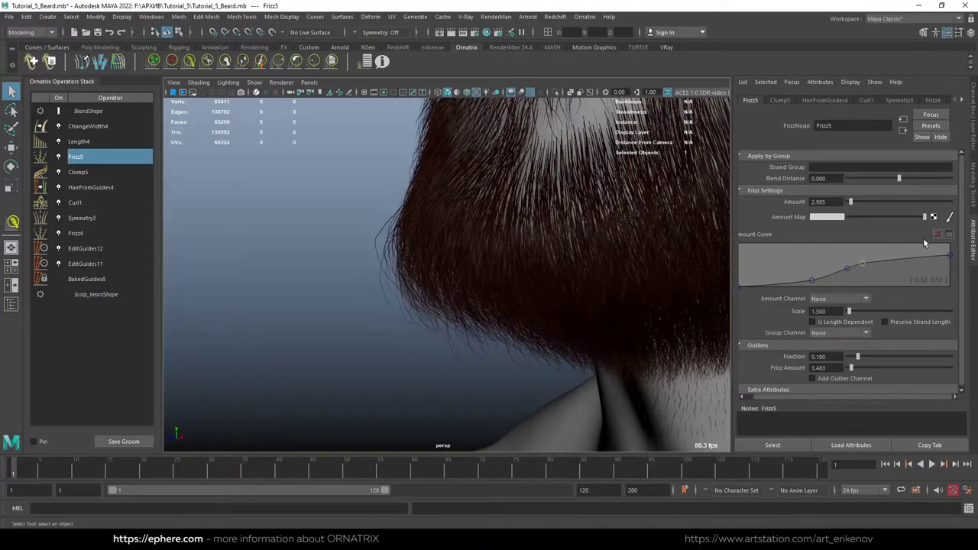
left_click_drag(852, 273, 848, 260)
scroll(662, 265, "down", 5)
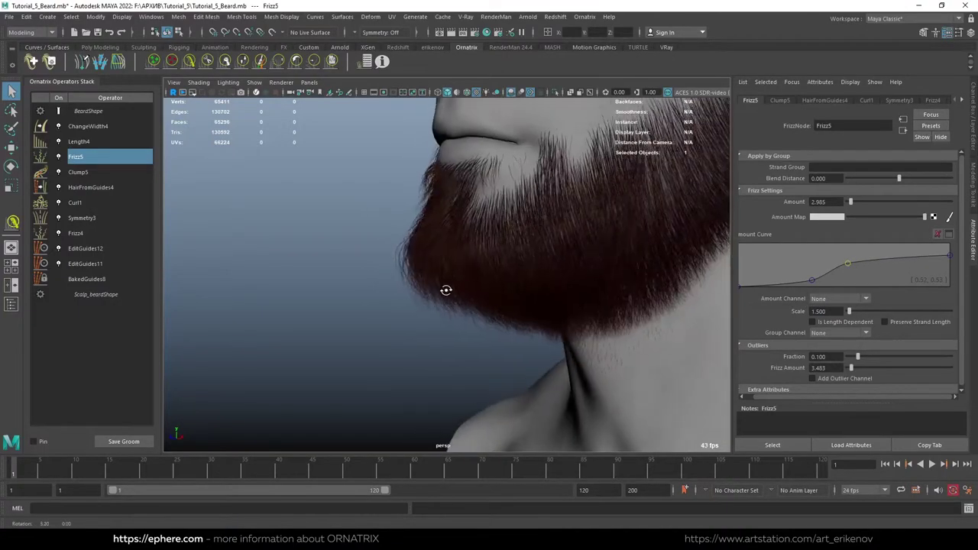
left_click(82, 249)
Give the chin guides in EditGuides12 a final comb, switching between guide selection and brushing.
left_click(826, 170)
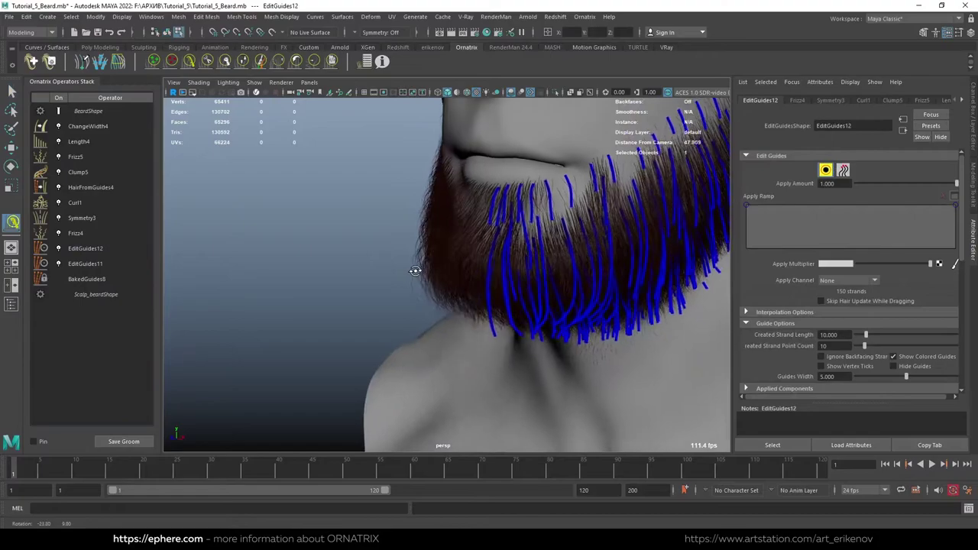
left_click_drag(410, 266, 497, 260, "alt")
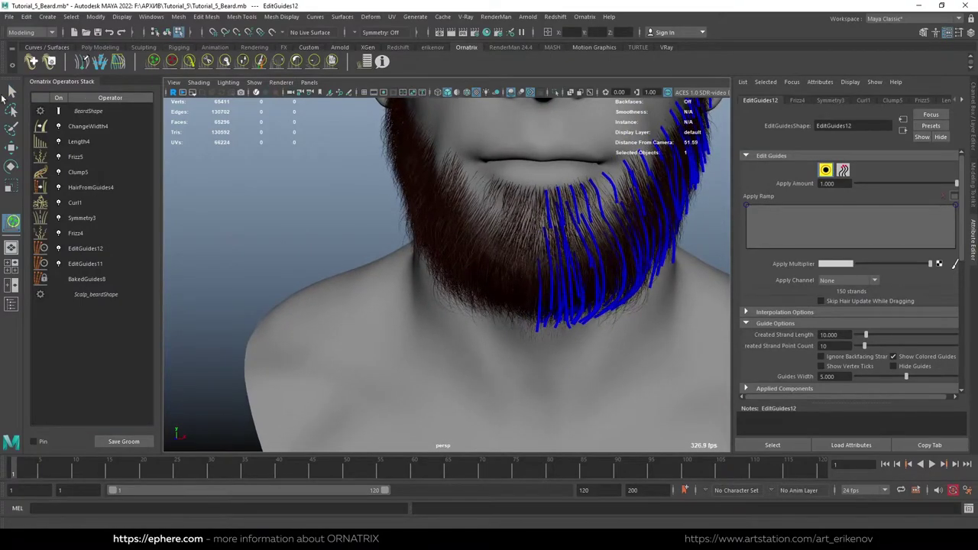
left_click(10, 90)
left_click_drag(527, 336, 535, 311, "alt")
left_click(825, 171)
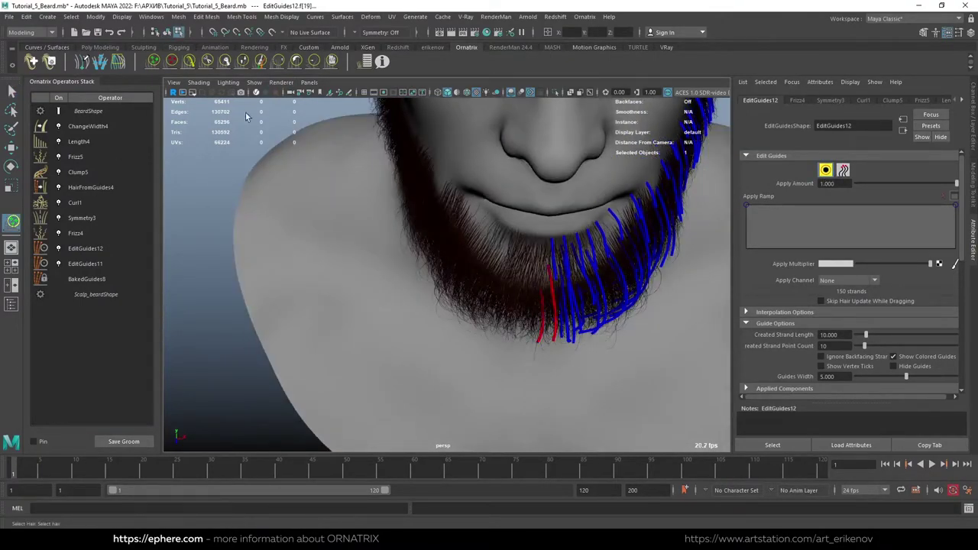
left_click_drag(362, 194, 566, 307, "alt")
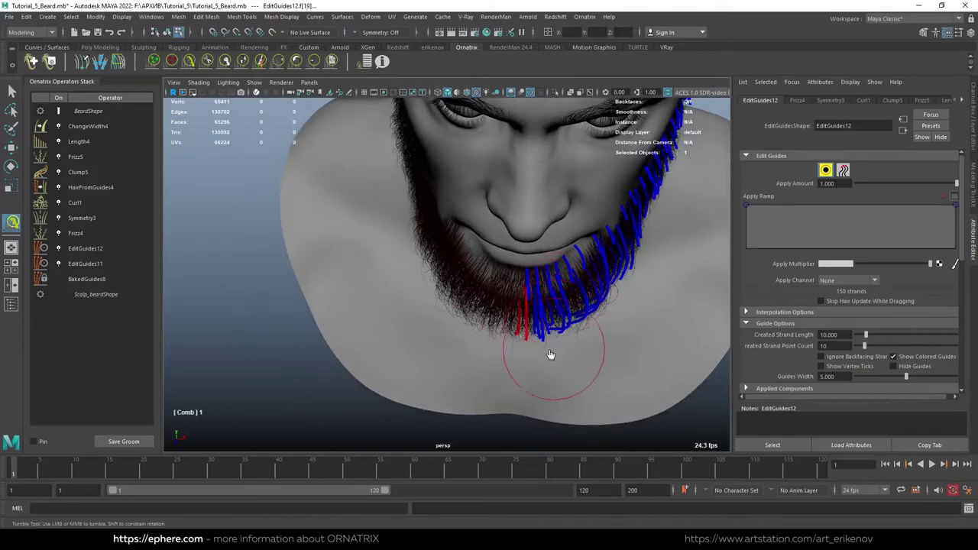
mouse_move(550, 355)
left_mouse_down("alt")
mouse_move(578, 301)
mouse_move(550, 244)
mouse_move(518, 267)
mouse_move(409, 236)
left_mouse_up("alt")
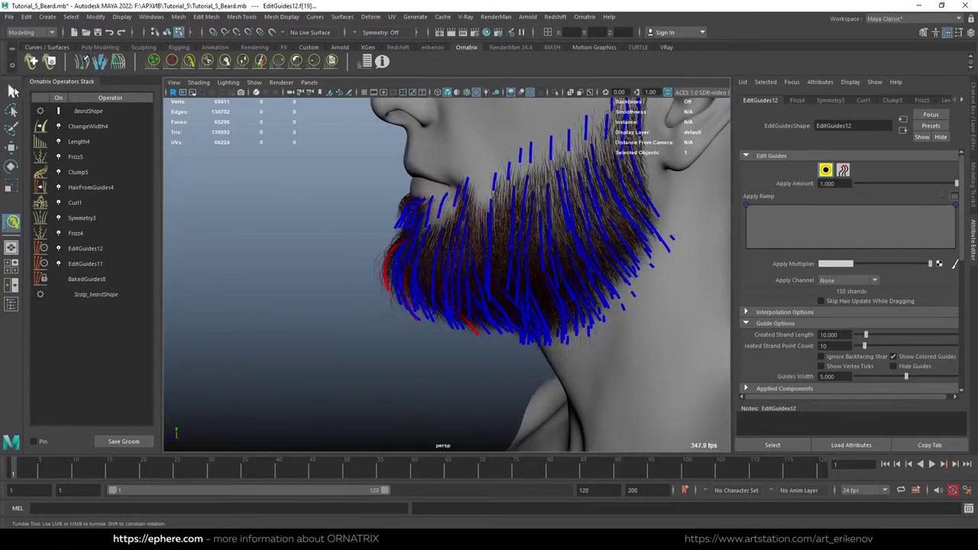
Select the Frizz5 operator and save the scene as Tutorial_5_Beard.mb.
left_click(13, 91)
left_click(75, 157)
mouse_move(436, 290)
left_mouse_down("alt")
mouse_move(498, 308)
mouse_move(641, 307)
left_mouse_up("alt")
key("ctrl+s")
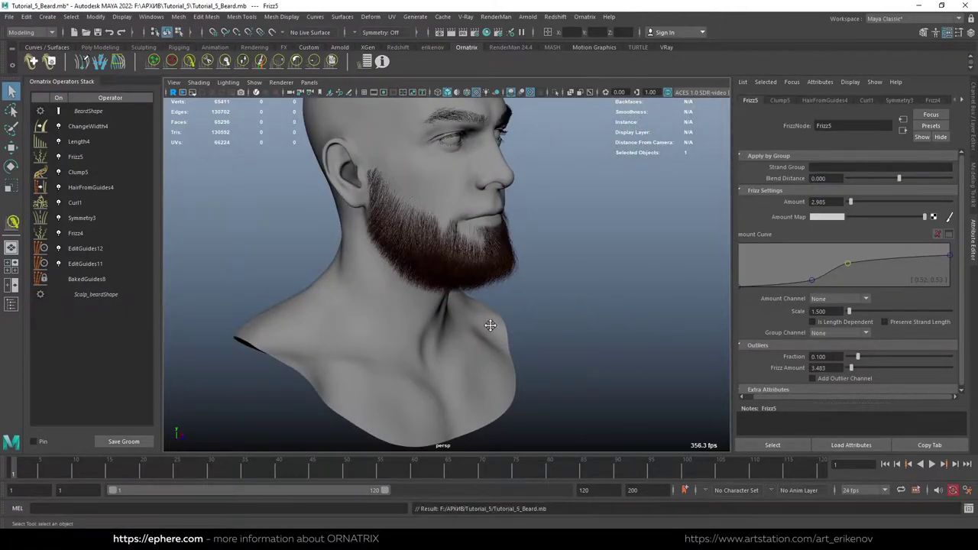
mouse_move(490, 326)
left_mouse_down("alt")
mouse_move(579, 313)
mouse_move(447, 334)
left_mouse_up("alt")
right_click_drag(448, 334, 566, 359, "alt")
Add a new Edit Guides operator (EditGuides13) above Curl1 in the stack.
left_click(75, 203)
left_click(585, 16)
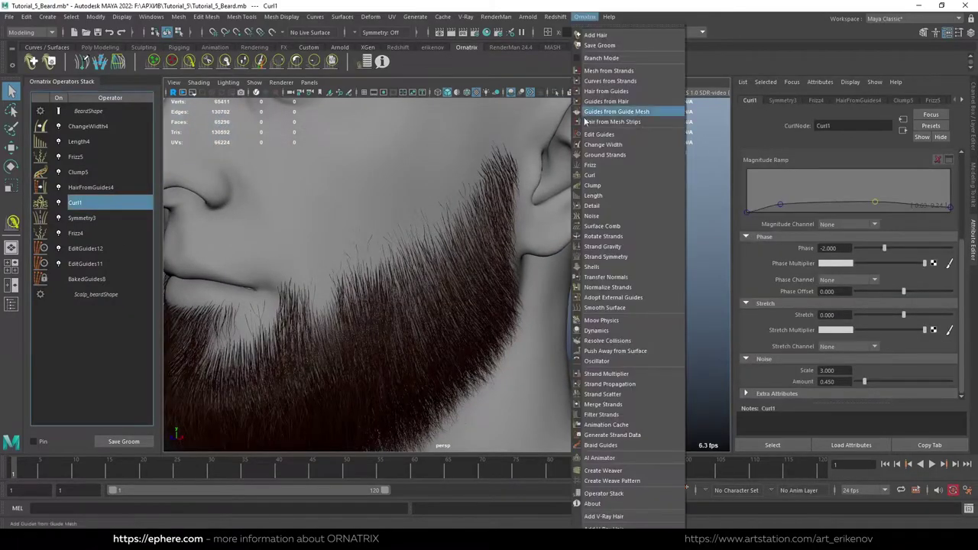
left_click(599, 134)
Raise Curl1's magnitude to 0.380 and shift its phase to -2.391.
scroll(431, 258, "up", 2)
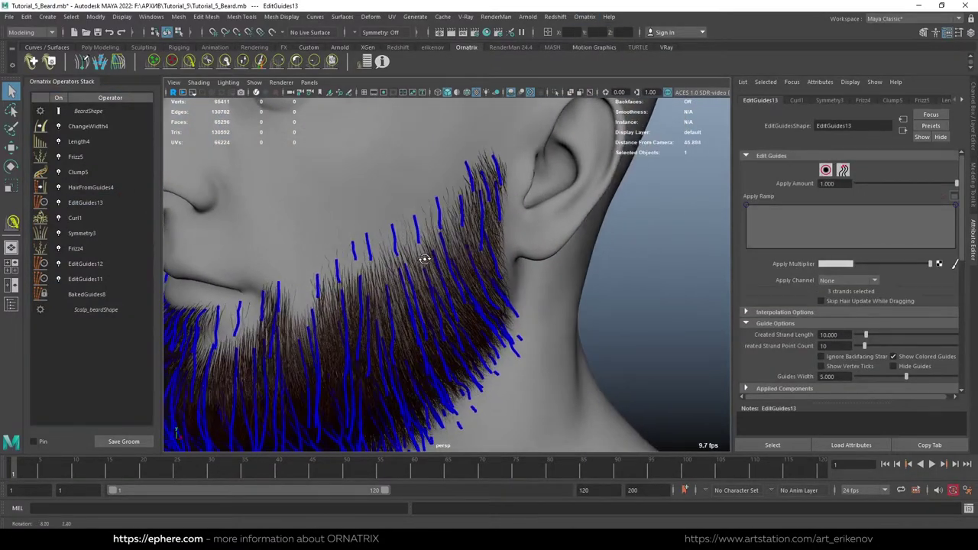
left_click(80, 219)
left_click_drag(858, 261, 859, 263)
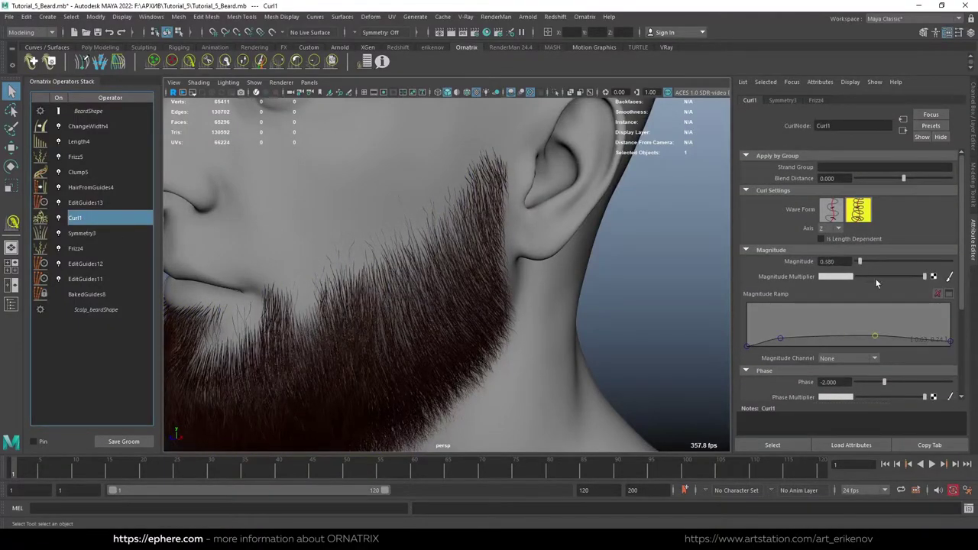
scroll(871, 321, "down", 1)
left_click_drag(885, 351, 879, 354)
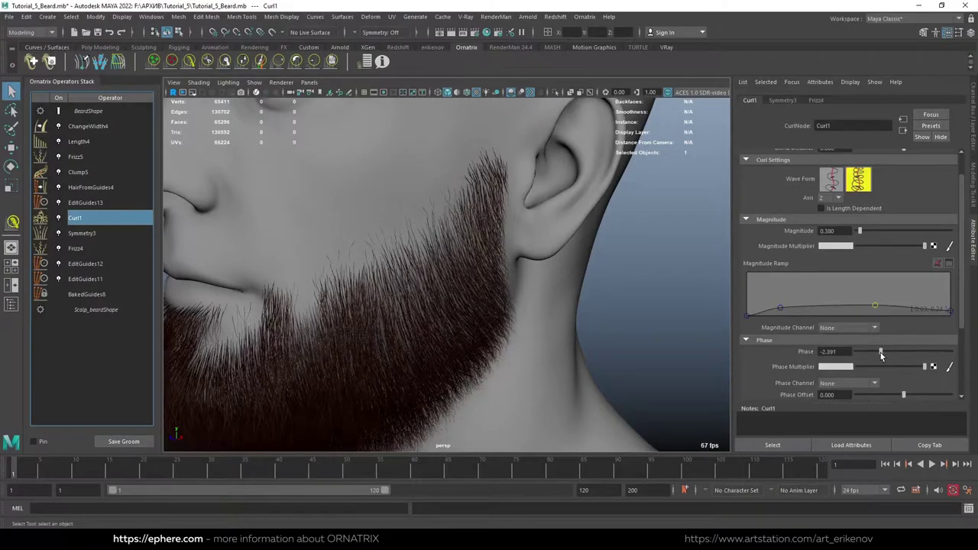
left_click(84, 249)
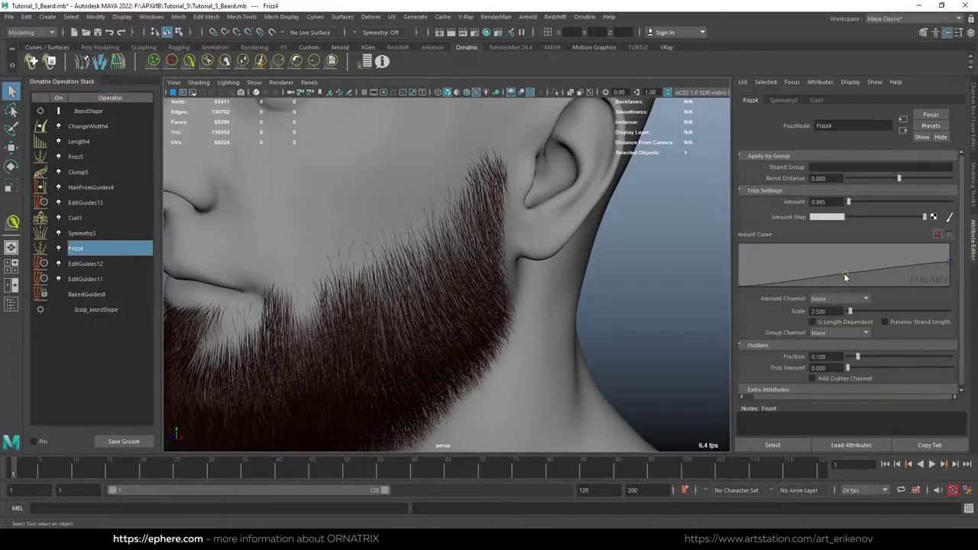
Shape Frizz4's amount curve into an arch, adding a point and lowering the end to 0.48.
left_click_drag(844, 272, 848, 262)
left_click_drag(848, 202, 851, 202)
left_click_drag(951, 263, 951, 270)
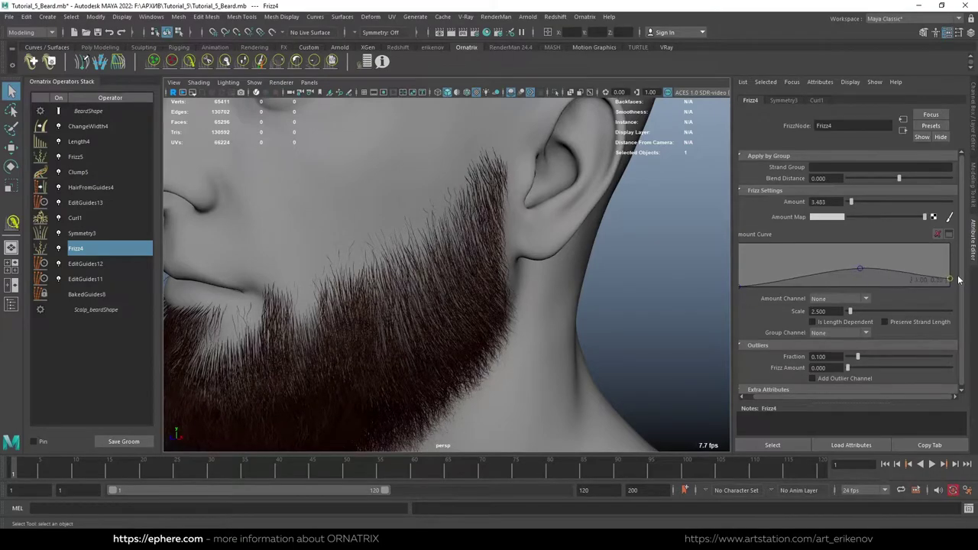
mouse_move(859, 268)
left_mouse_down()
mouse_move(803, 259)
mouse_move(780, 281)
mouse_move(869, 265)
left_mouse_up()
left_click(780, 271)
left_click_drag(950, 269, 950, 273)
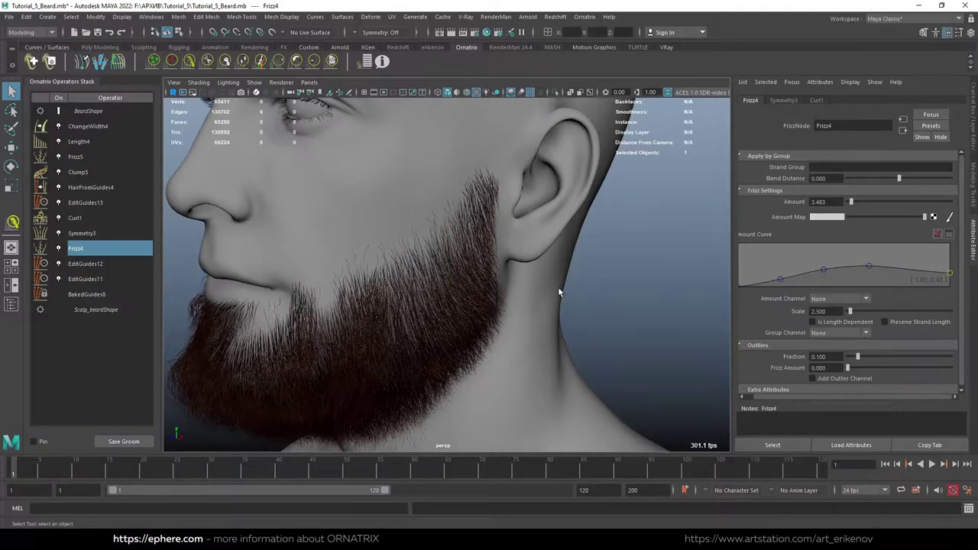
left_click_drag(559, 292, 678, 272, "alt")
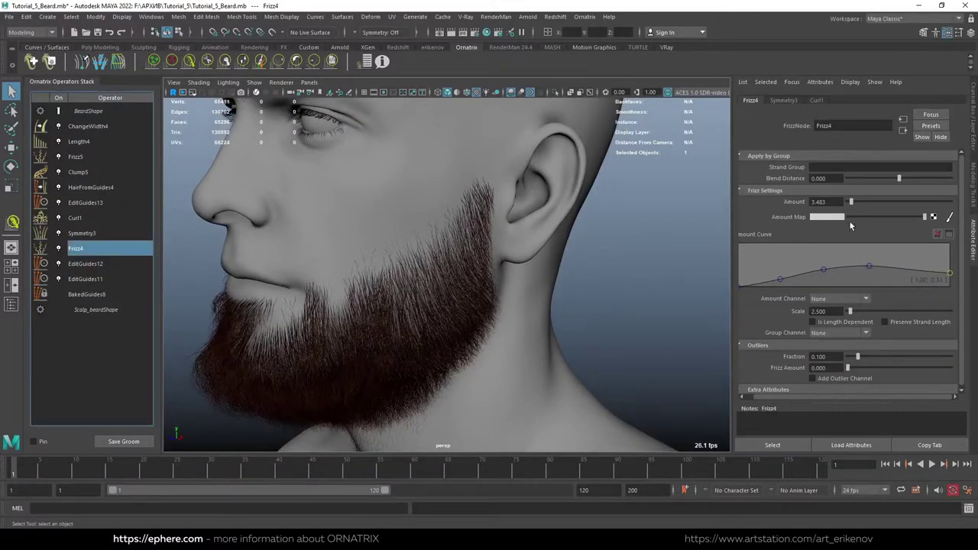
Set Frizz4's amount to 2.8, pull a curve point down to 0.23, and inspect the beard.
double_click(819, 201)
type("2.8")
key("Return")
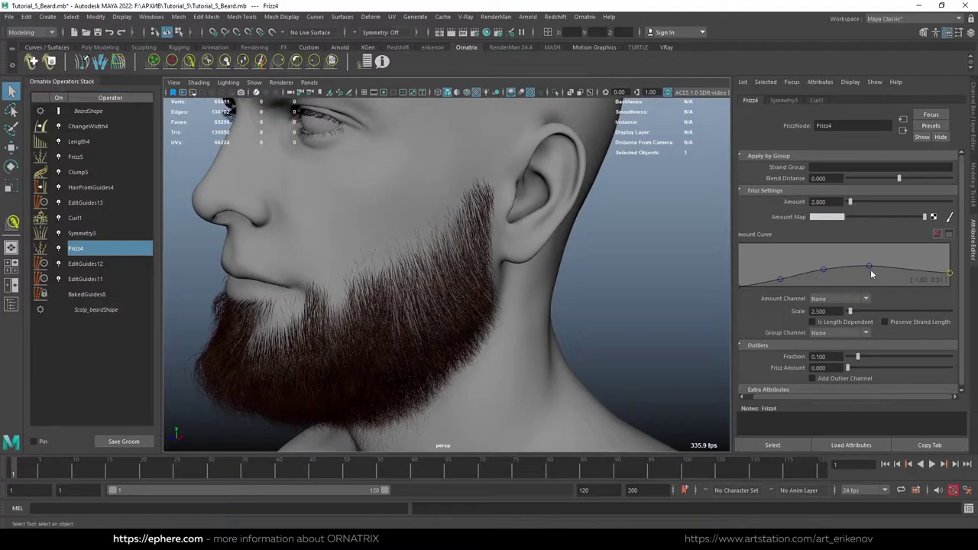
left_click_drag(875, 284, 879, 276)
mouse_move(550, 281)
left_mouse_down("alt")
mouse_move(567, 285)
mouse_move(463, 280)
mouse_move(589, 318)
left_mouse_up("alt")
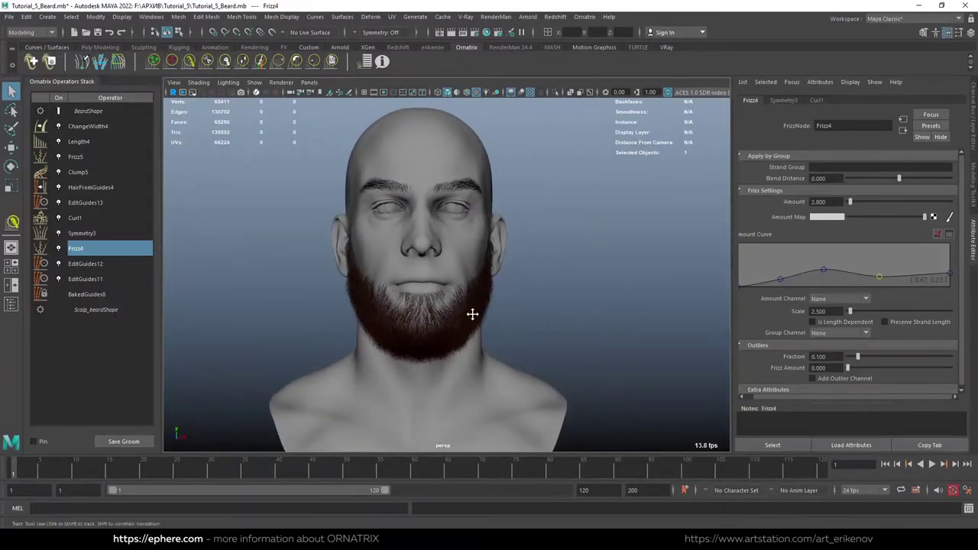
left_click_drag(469, 313, 451, 302, "alt")
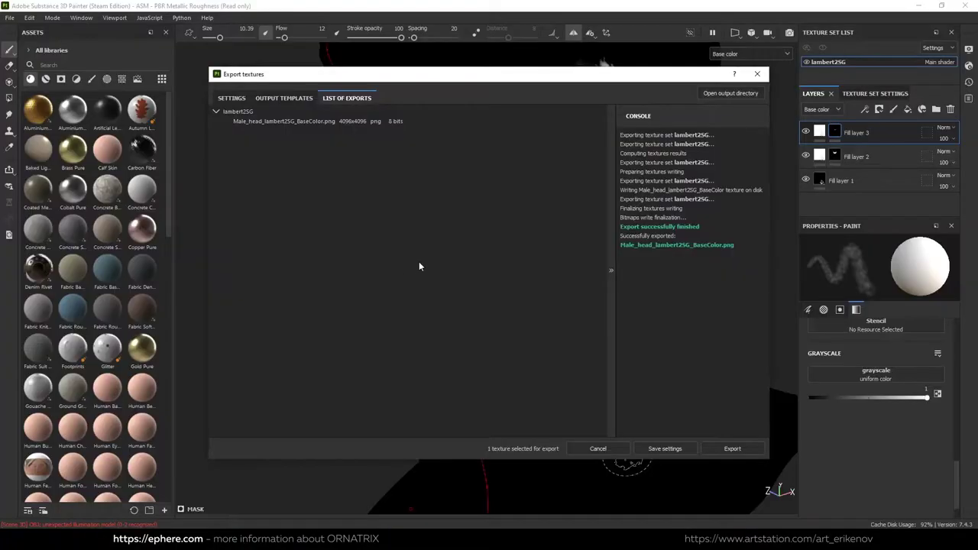
Rename Fill layer 3 to beard_2 and group it with Fill layer 2 into a hidden 'beard' folder.
left_click(758, 74)
double_click(855, 132)
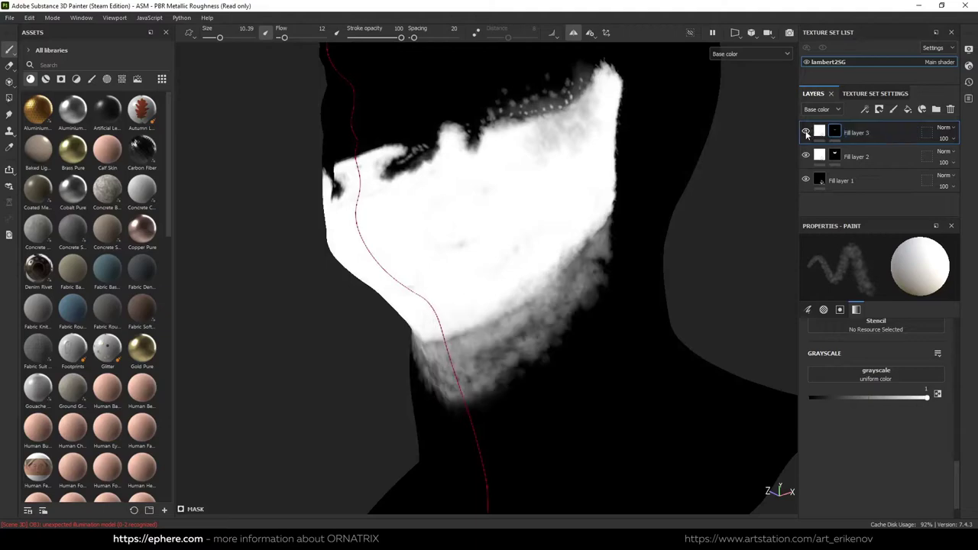
double_click(862, 132)
double_click(864, 134)
type("beard_2")
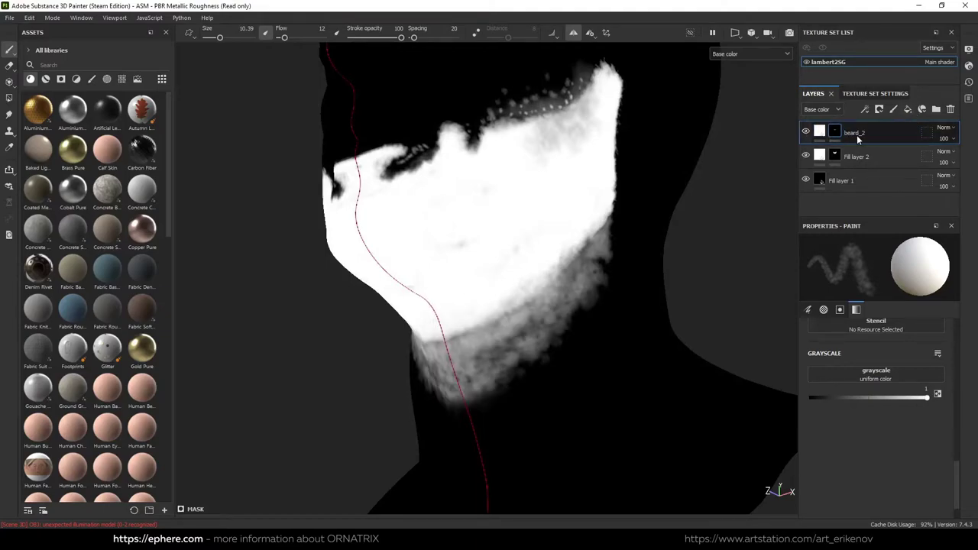
left_click(875, 155, "ctrl")
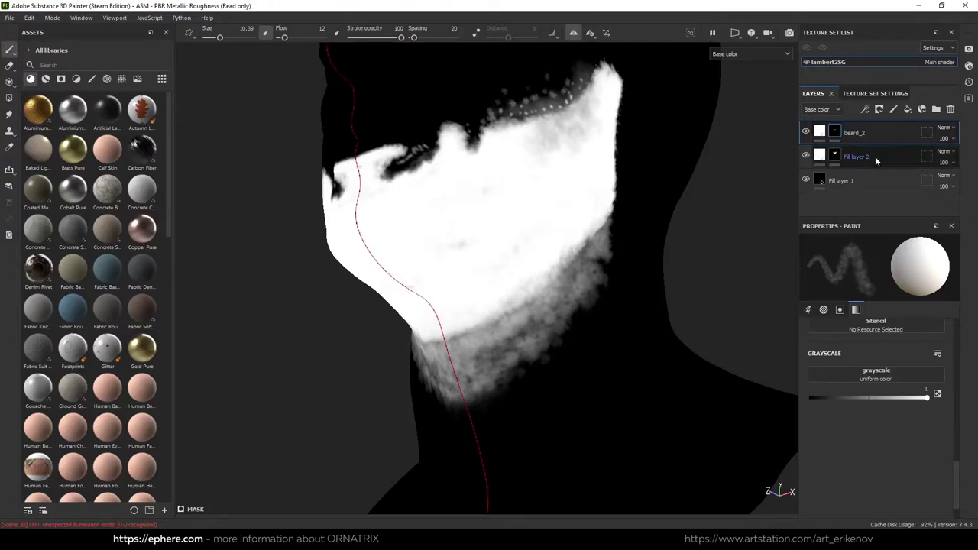
left_click(936, 109)
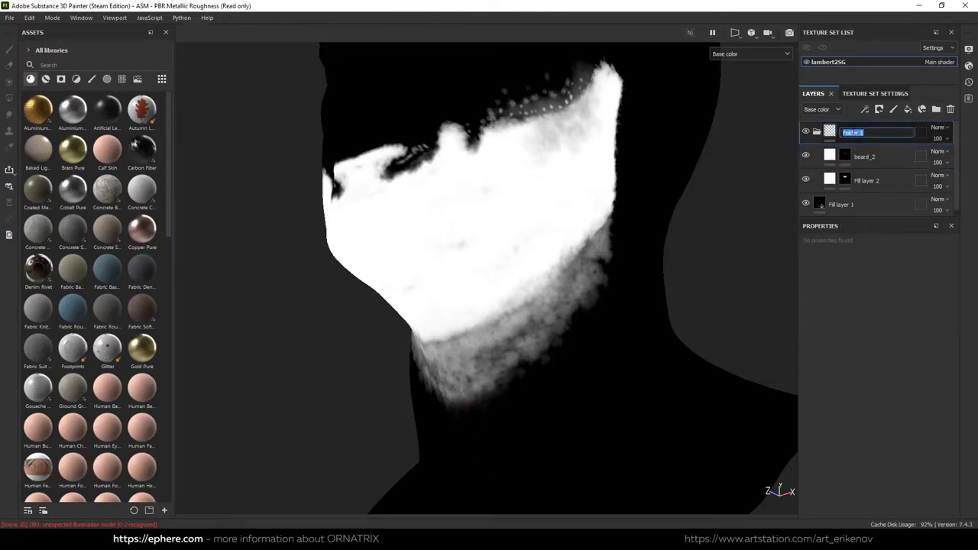
type("beard")
key("Return")
left_click(806, 132)
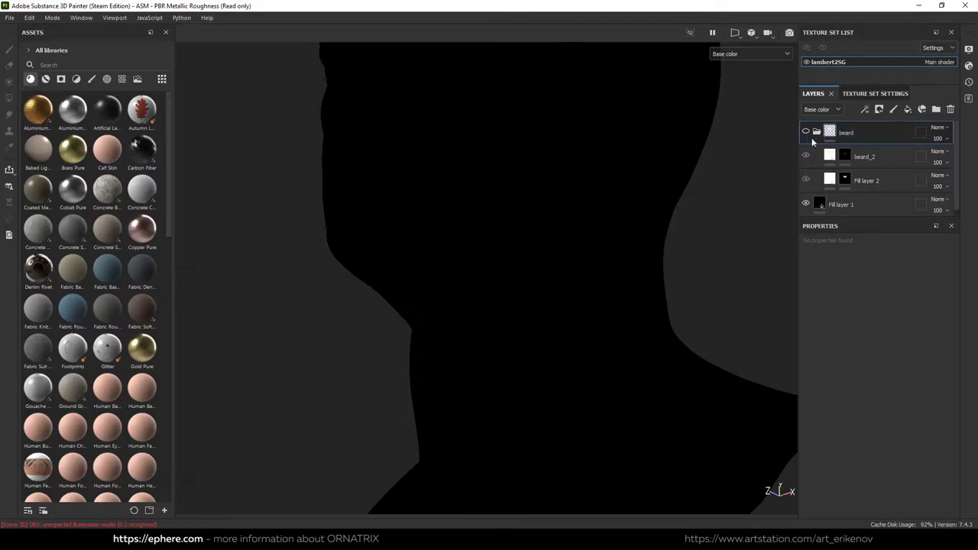
left_click(806, 133)
left_click(806, 133)
left_click(817, 133)
Add a new white fill layer with a black mask above the beard folder.
left_click(908, 109)
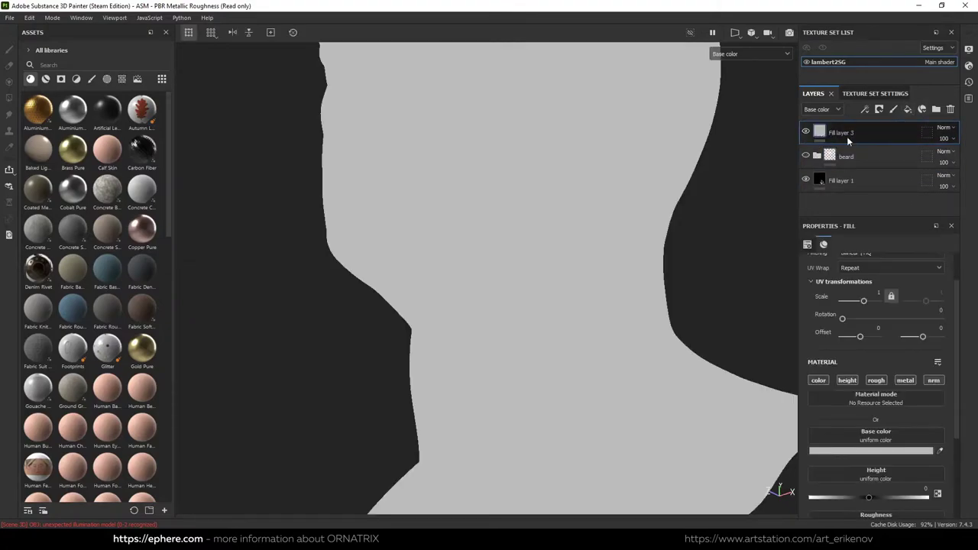
left_click(855, 451)
left_click_drag(764, 306, 700, 239)
left_click(843, 235)
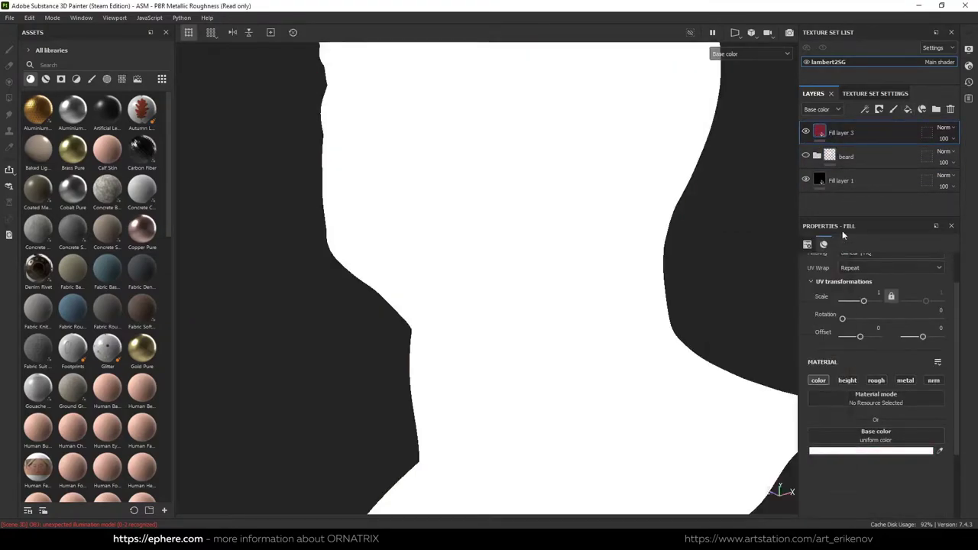
right_click(812, 142)
left_click(864, 125)
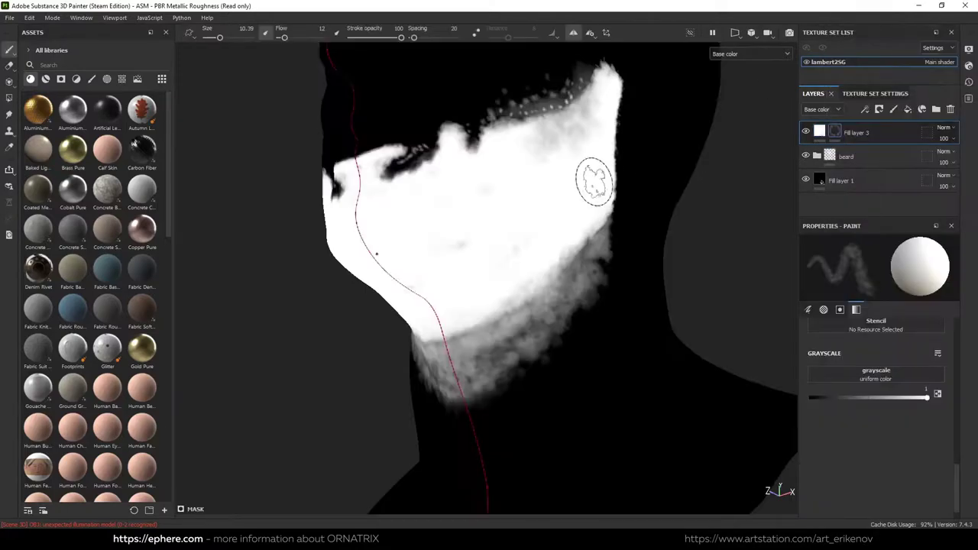
Turn the head to a front view and display the full shaded material.
mouse_move(594, 179)
left_mouse_down("alt")
mouse_move(498, 284)
mouse_move(547, 216)
left_mouse_up("alt")
left_click(730, 55)
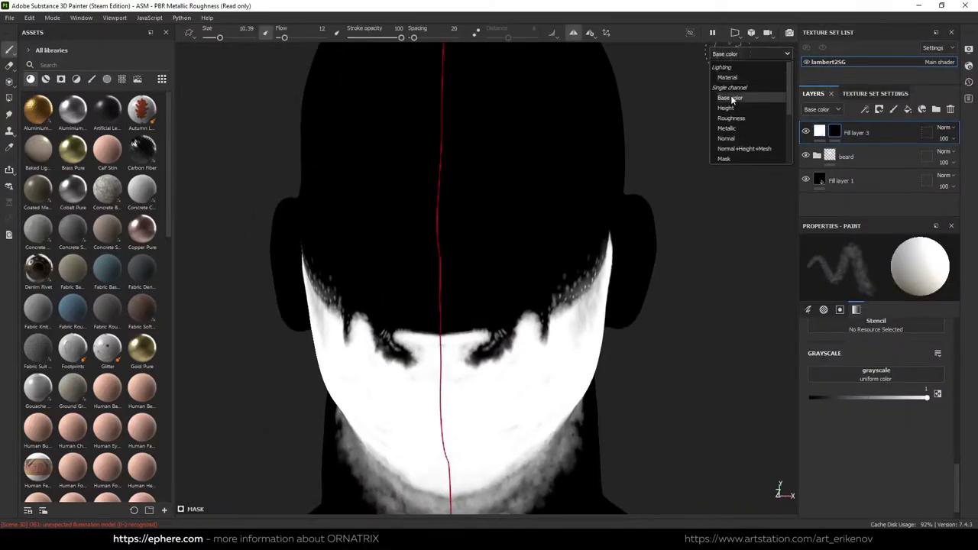
left_click(728, 78)
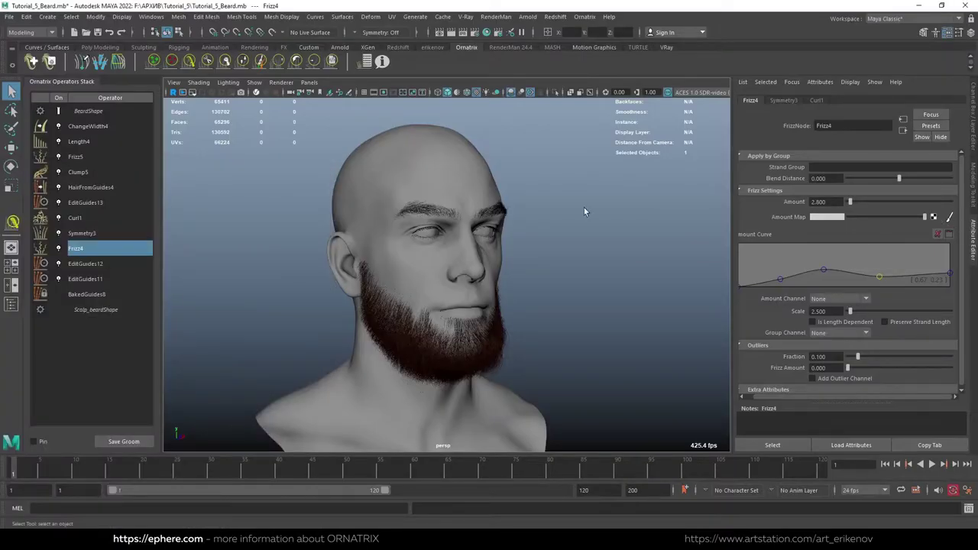
Select HairFromGuides4 and browse for a distribution mask image in its texture settings.
left_click(92, 187)
left_click(938, 249)
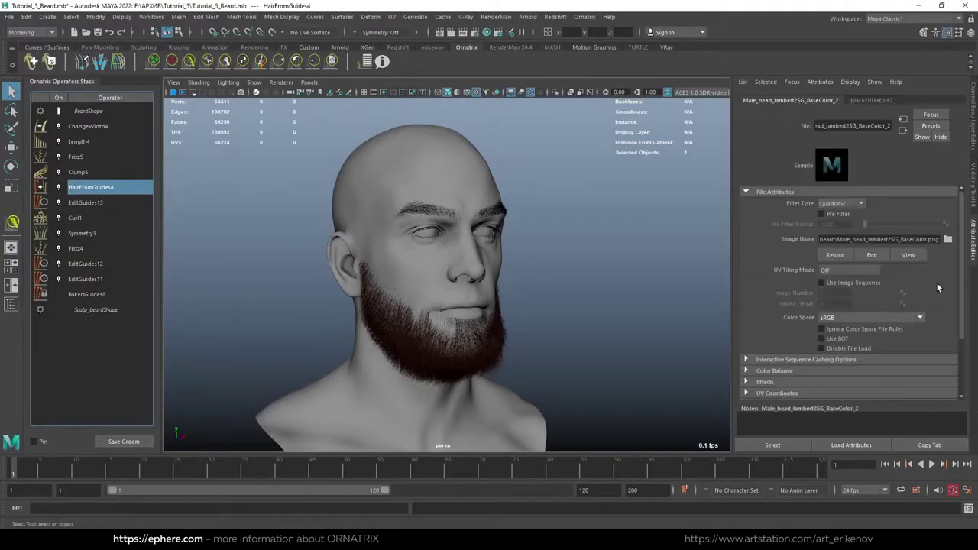
left_click(948, 240)
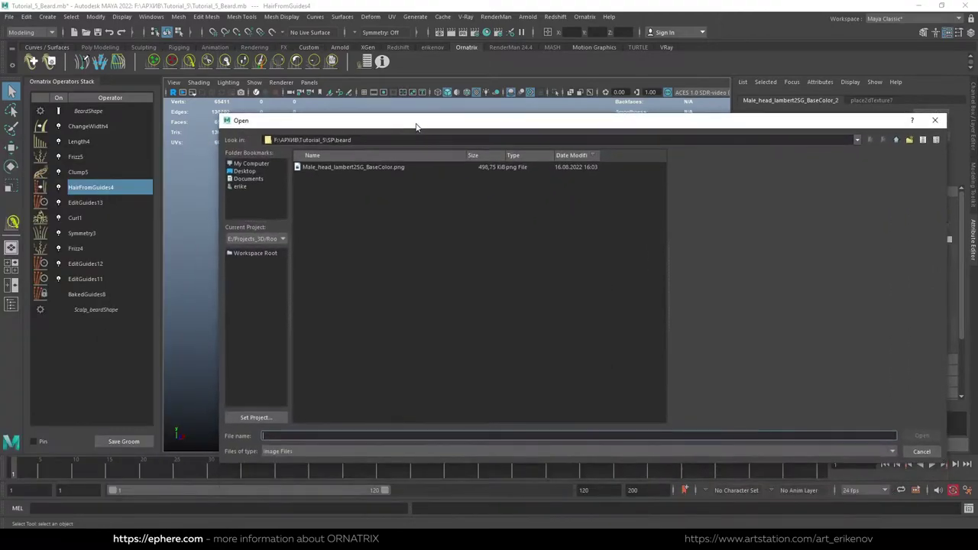
left_click(321, 168)
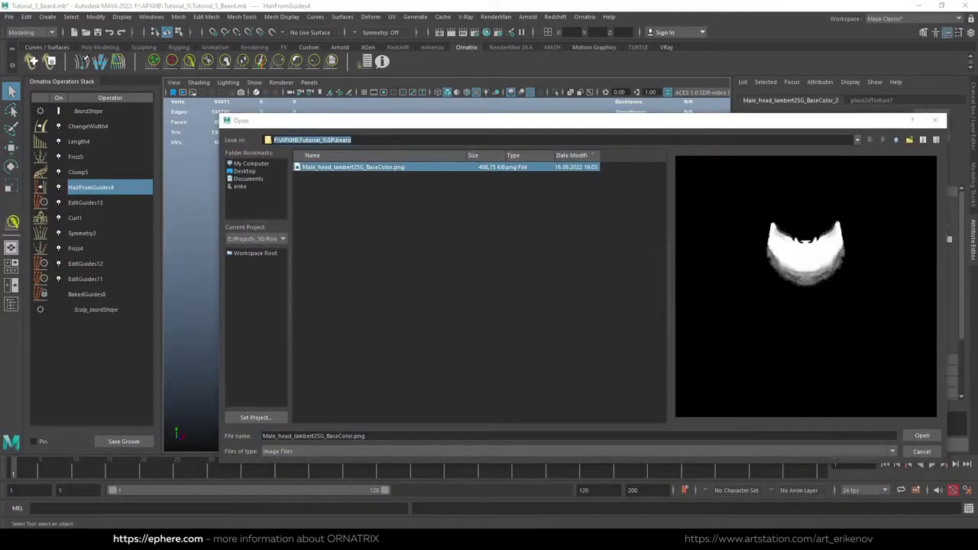
Copy the exported mask as beard.png, then load Male_head_lambert2SG_BaseColor.png.
left_click(787, 157)
left_click(156, 147)
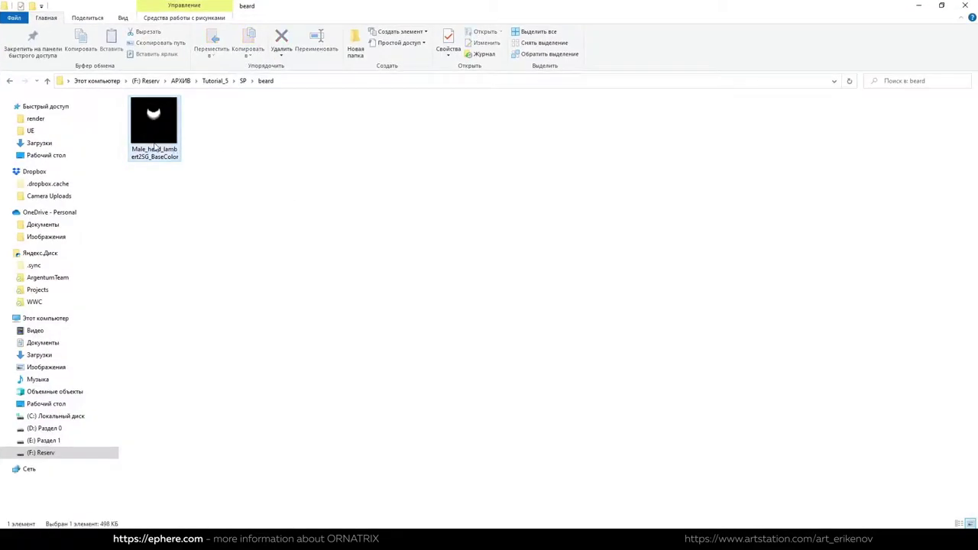
left_click(260, 170)
key("ctrl+v")
left_click(156, 168)
type("b")
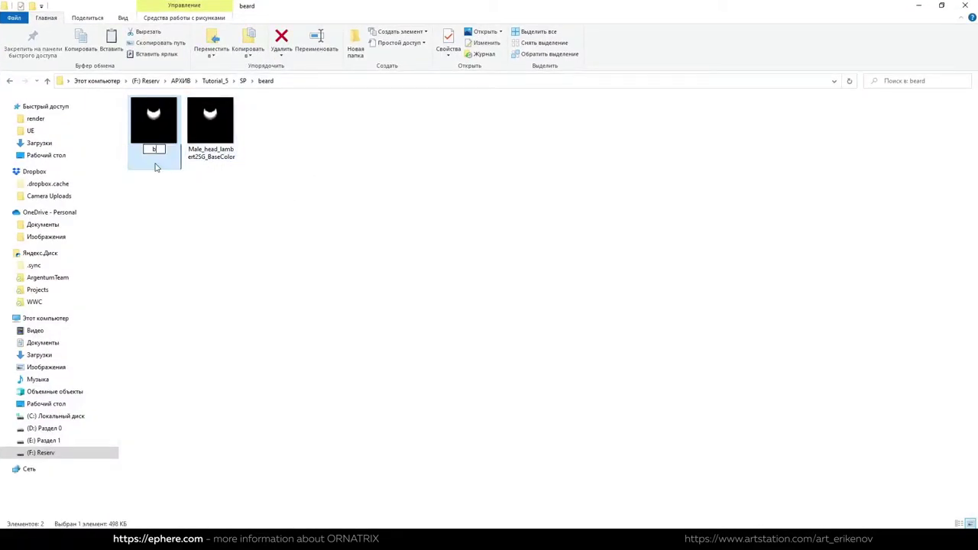
key("Return")
left_click(917, 6)
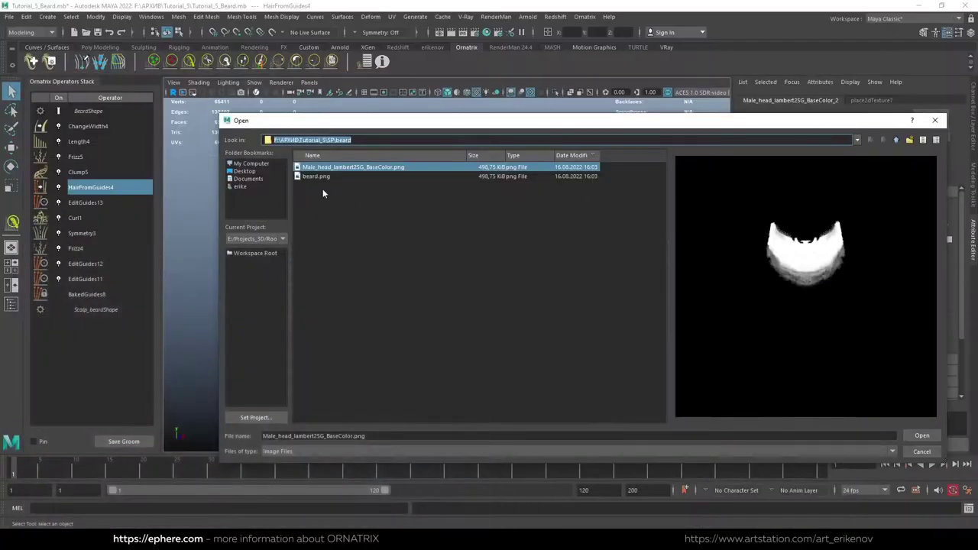
double_click(329, 164)
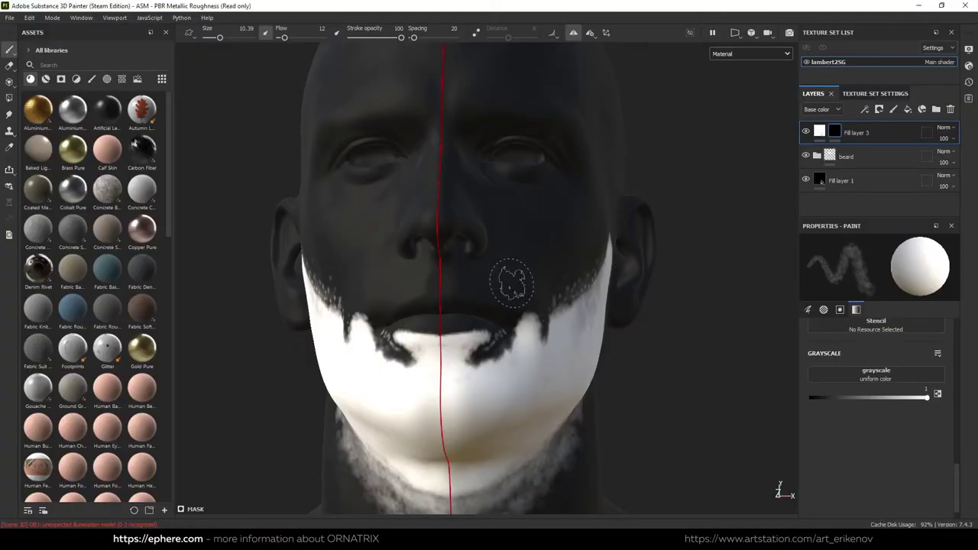
Paint white into the mask below the nose and over the upper lip with a small brush at flow 73.
right_click_drag(456, 281, 441, 262, "ctrl")
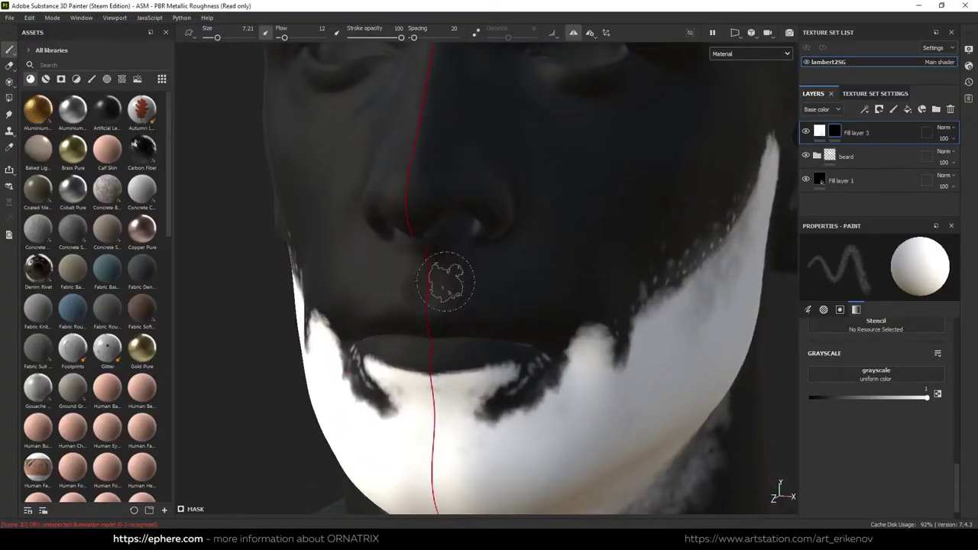
left_click_drag(441, 262, 474, 263, "ctrl")
right_click_drag(440, 262, 360, 253, "ctrl")
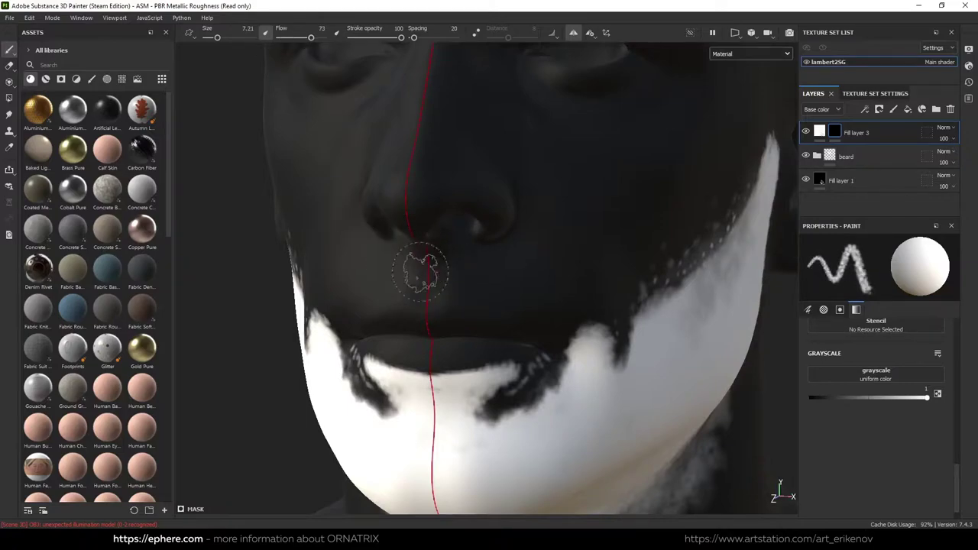
mouse_move(422, 273)
left_mouse_down()
mouse_move(497, 267)
mouse_move(564, 320)
mouse_move(582, 317)
left_mouse_up()
mouse_move(452, 272)
left_mouse_down()
mouse_move(436, 280)
mouse_move(487, 280)
mouse_move(463, 290)
mouse_move(556, 299)
mouse_move(611, 321)
mouse_move(505, 258)
mouse_move(478, 271)
mouse_move(481, 295)
mouse_move(473, 285)
left_mouse_up()
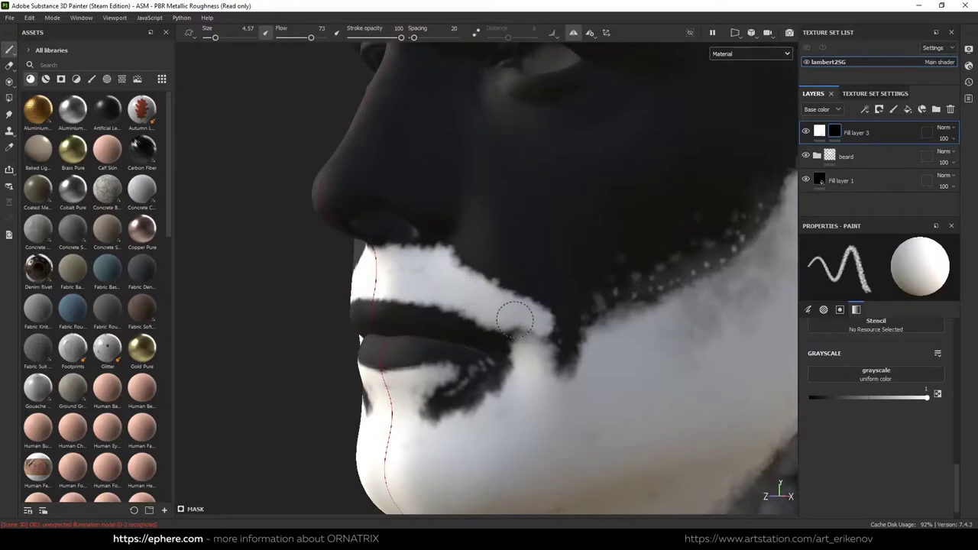
left_click_drag(526, 332, 535, 345)
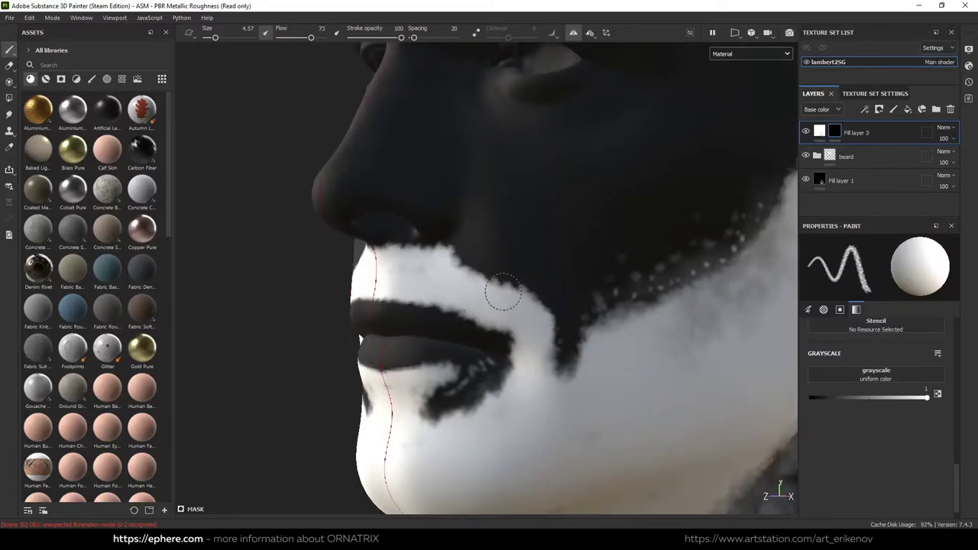
Switch the paint colour to black at flow 21 to clean the mustache edges.
mouse_move(477, 294)
left_mouse_down("alt")
mouse_move(540, 328)
mouse_move(637, 290)
mouse_move(401, 303)
left_mouse_up("alt")
scroll(401, 303, "up", 5)
scroll(605, 377, "up", 5)
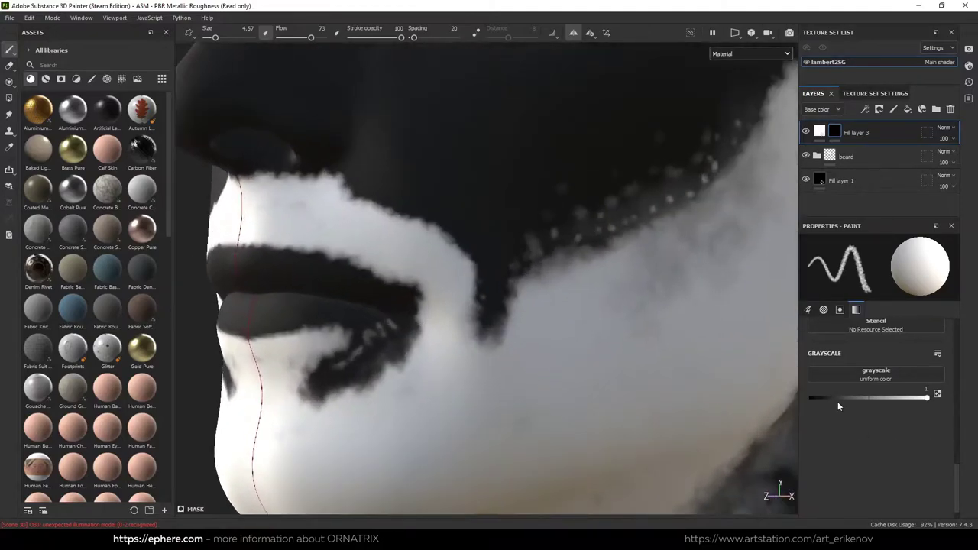
left_click_drag(838, 404, 812, 403)
left_click_drag(298, 41, 288, 37)
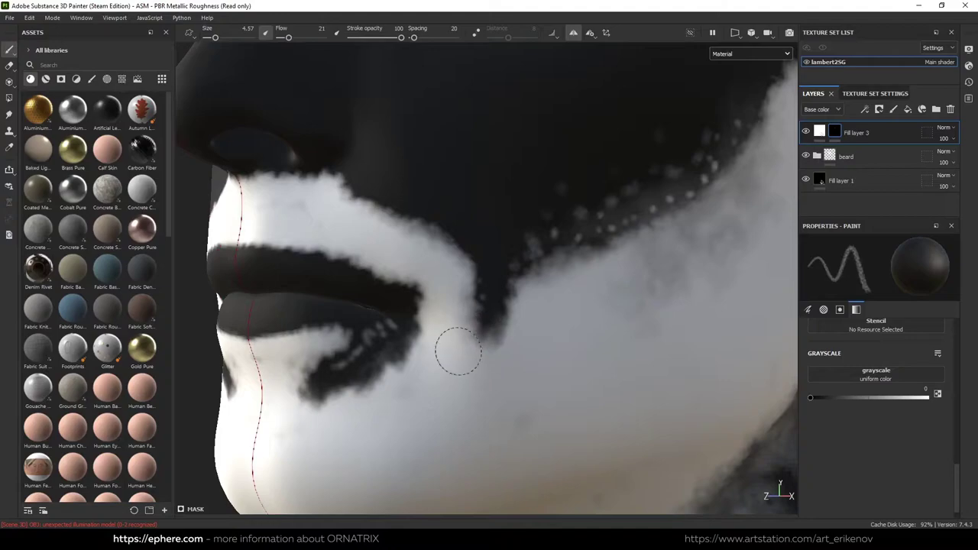
mouse_move(458, 352)
left_mouse_down("alt")
mouse_move(517, 314)
mouse_move(410, 241)
left_mouse_up("alt")
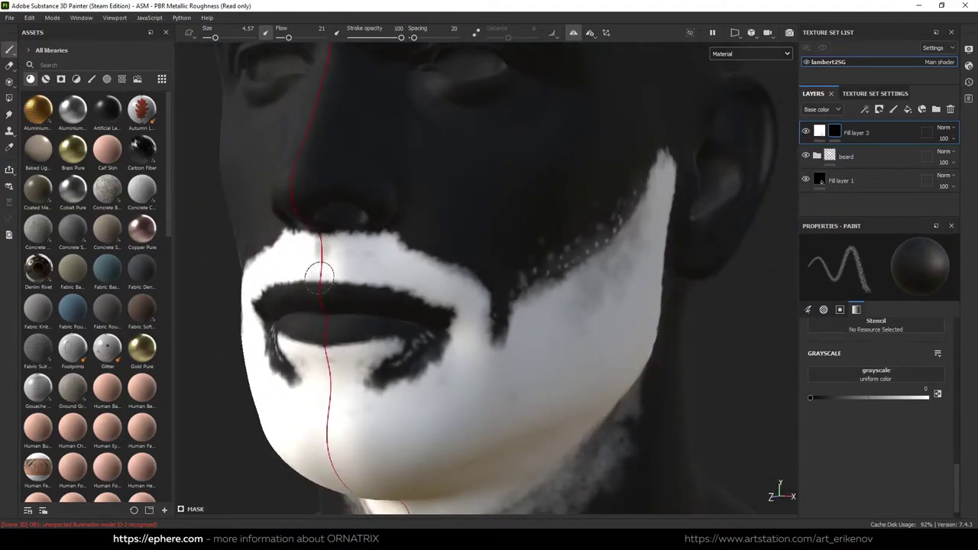
Rename Fill layer 3 to Mustache and hide the beard layer.
left_click(9, 17)
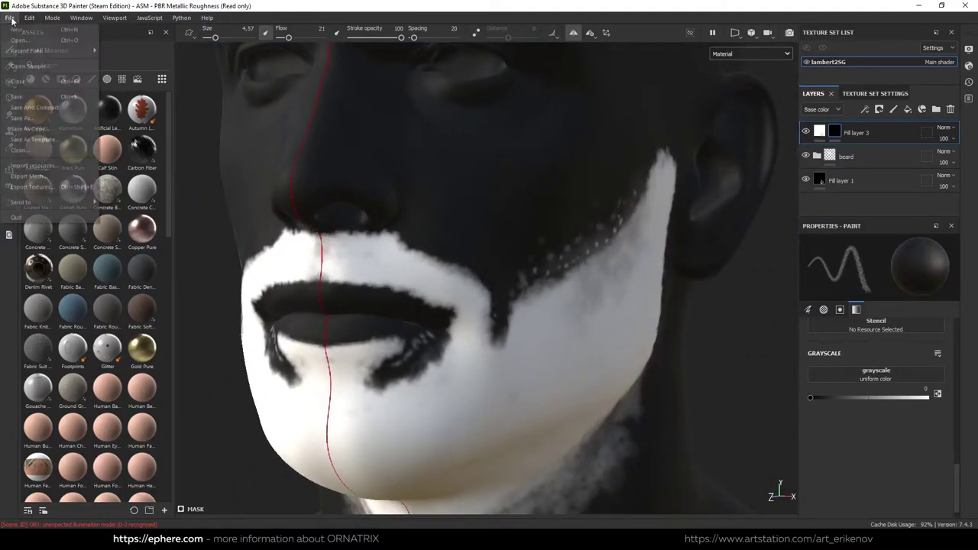
left_click(243, 52)
double_click(854, 133)
type("Mustache")
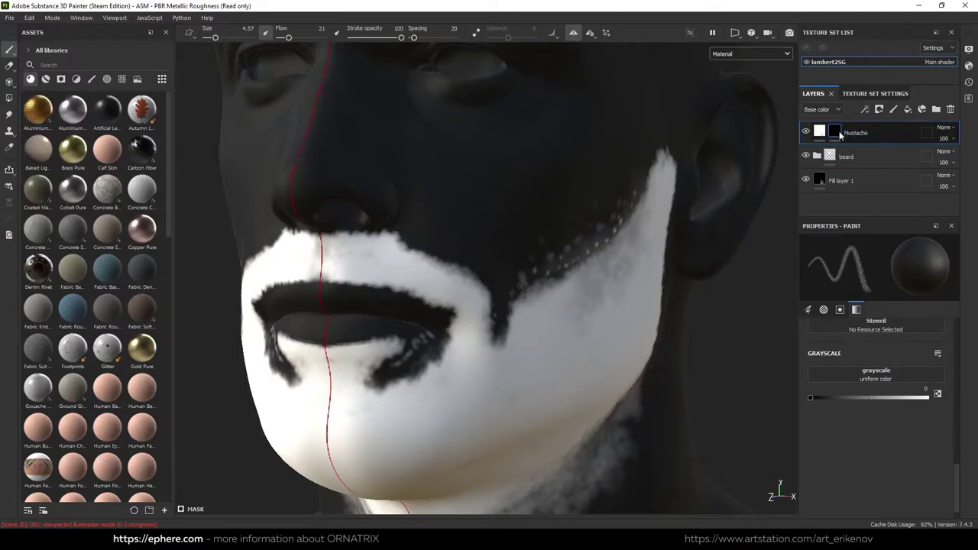
key("Return")
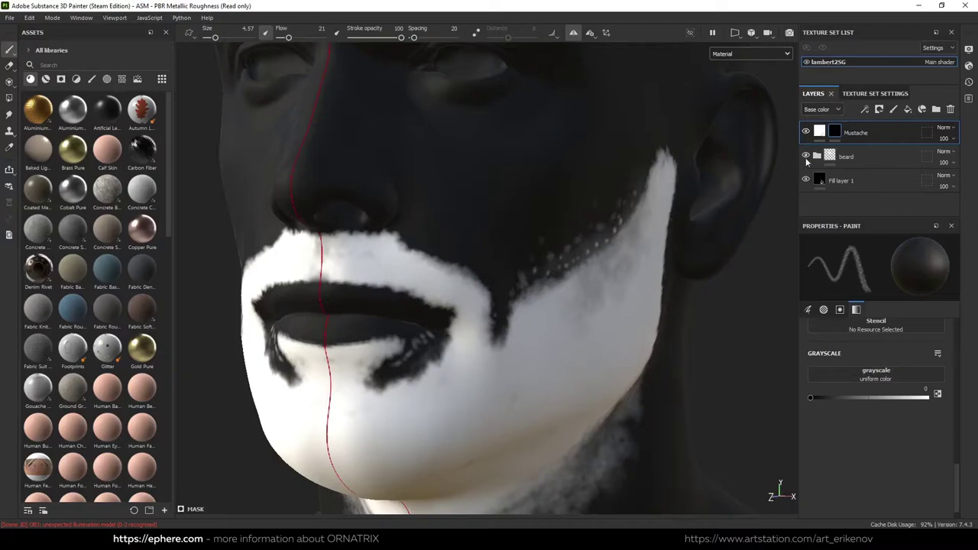
left_click(805, 156)
scroll(498, 336, "down", 3)
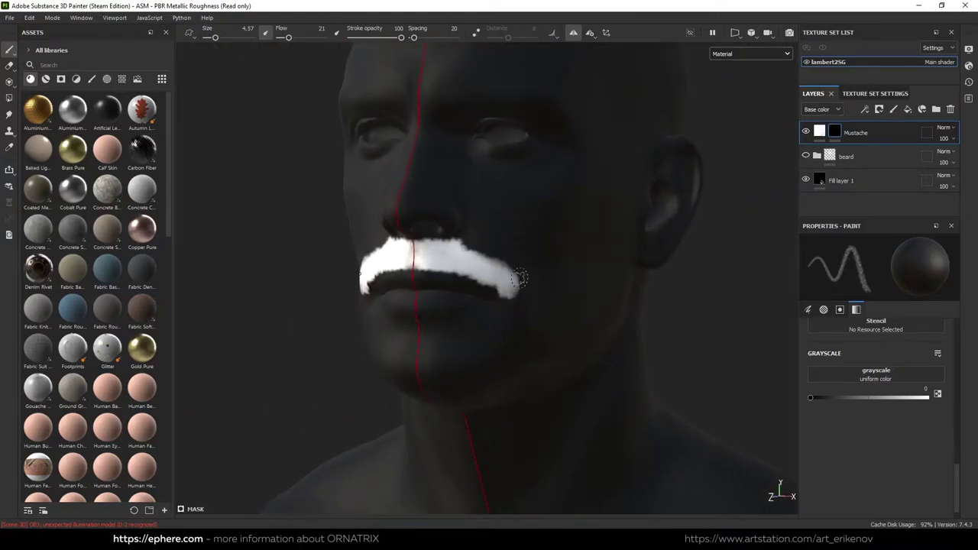
Export the textures from File > Export textures and close the export window.
left_click(13, 23)
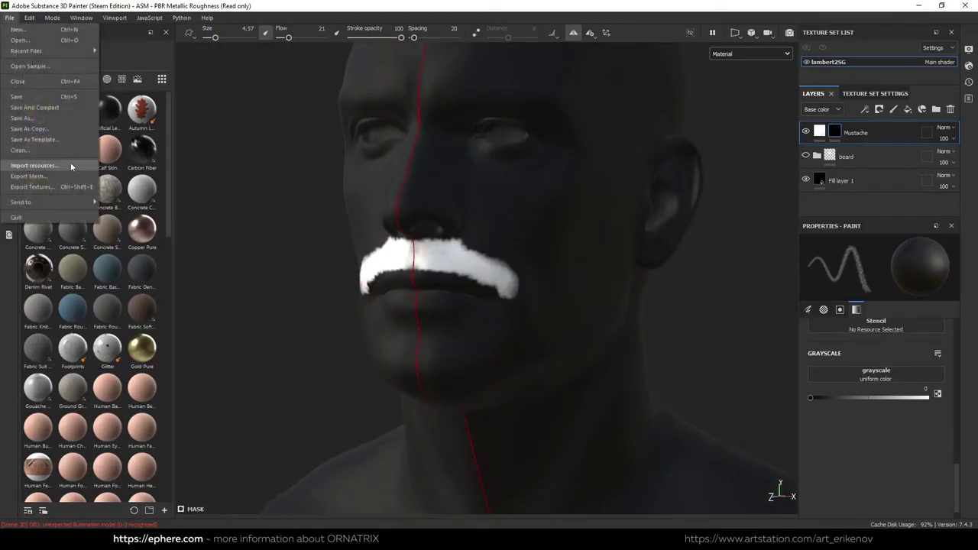
left_click(70, 162)
left_click(730, 448)
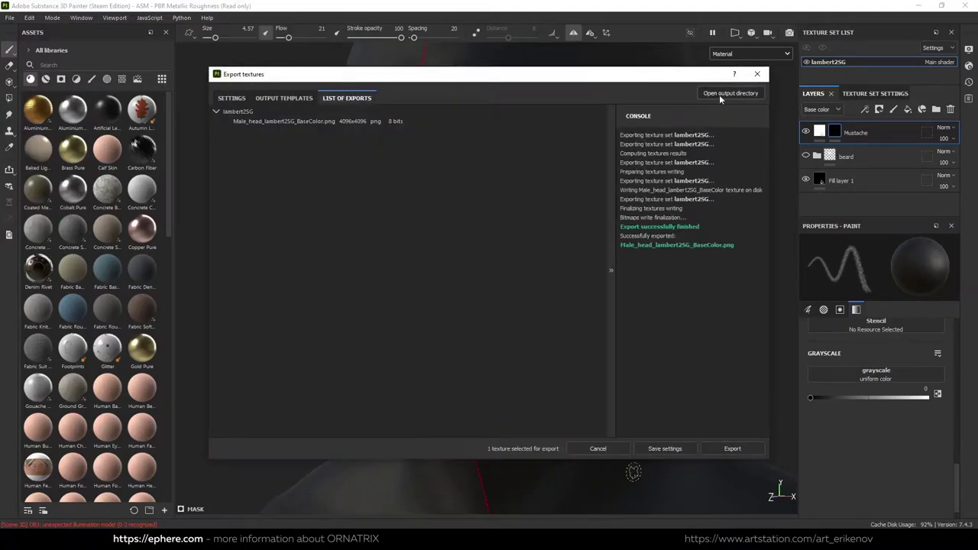
left_click(756, 73)
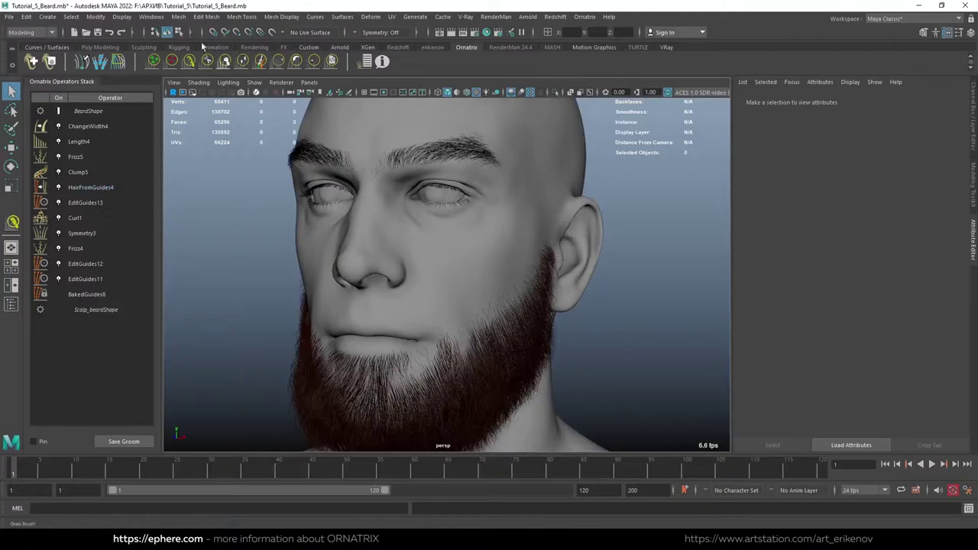
Unhide the Scalp_beard mesh from the Outliner.
left_click(151, 16)
left_click(174, 125)
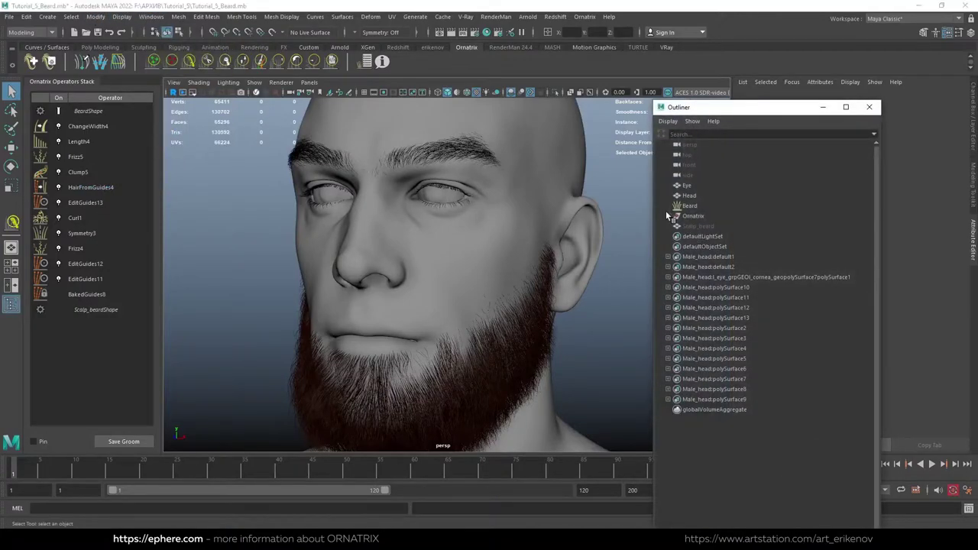
left_click(699, 226)
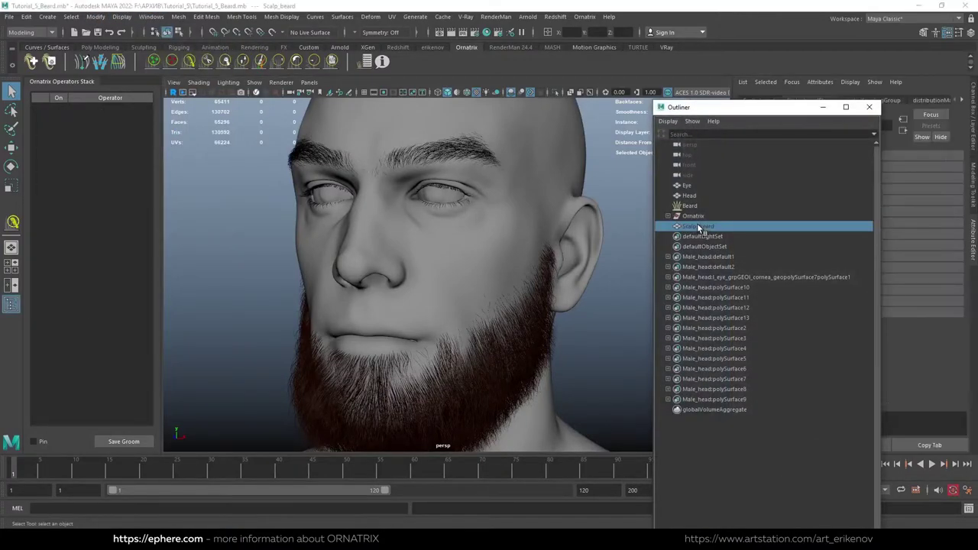
key("shift+h")
Create a Fur Ball Ornatrix groom preset on the Scalp_beard mesh.
left_click(869, 107)
left_click(584, 16)
left_click(603, 33)
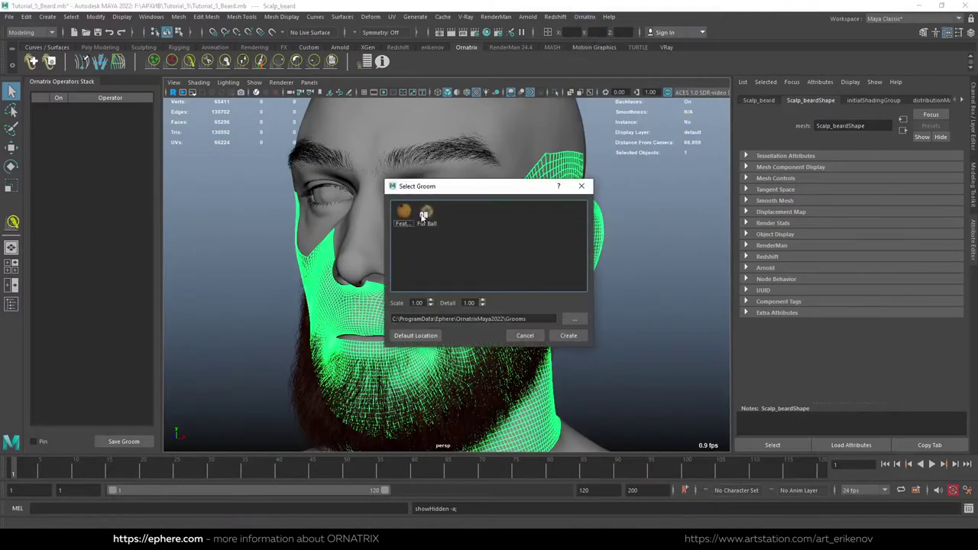
double_click(426, 220)
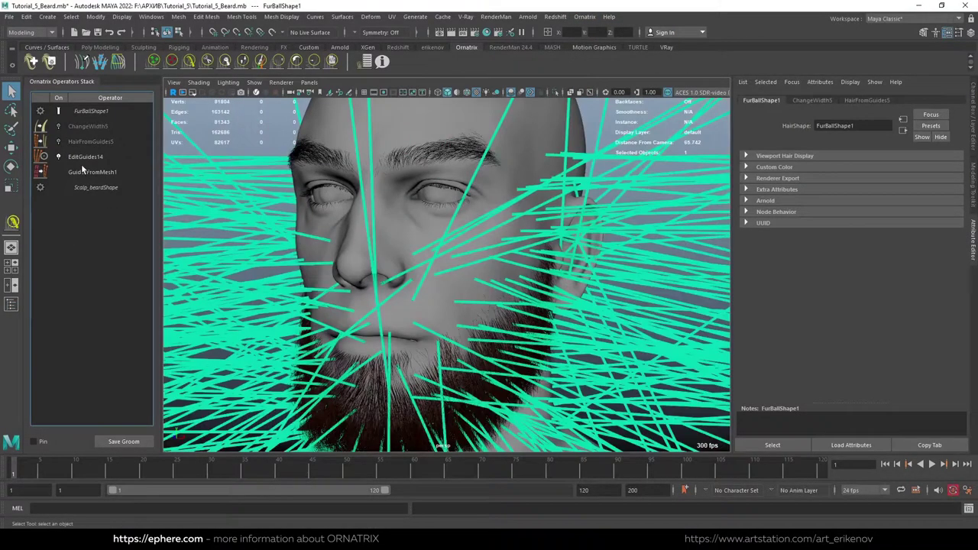
left_click(99, 174)
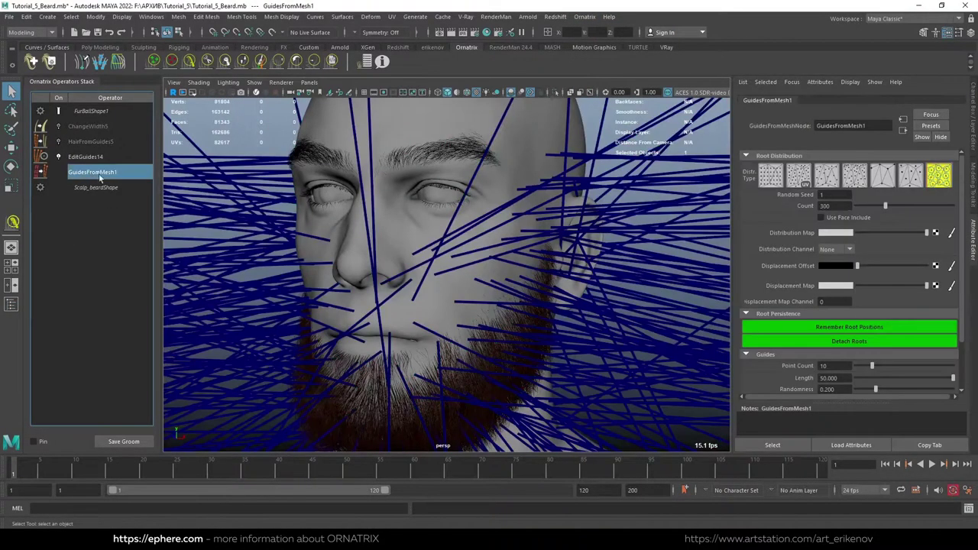
Copy the beard groom's HairFromGuides4 through ChangeWidth4 operators.
left_click(456, 374)
left_click(90, 187)
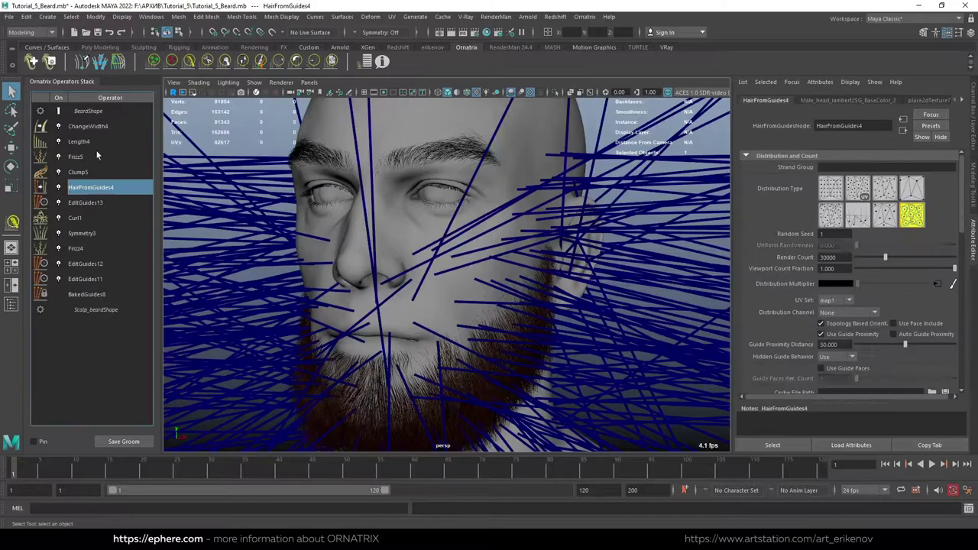
left_click(107, 127, "shift")
right_click(107, 127)
left_click(141, 139)
Delete the new groom's default hair operators and paste the beard operators above EditGuides14.
left_click(464, 280)
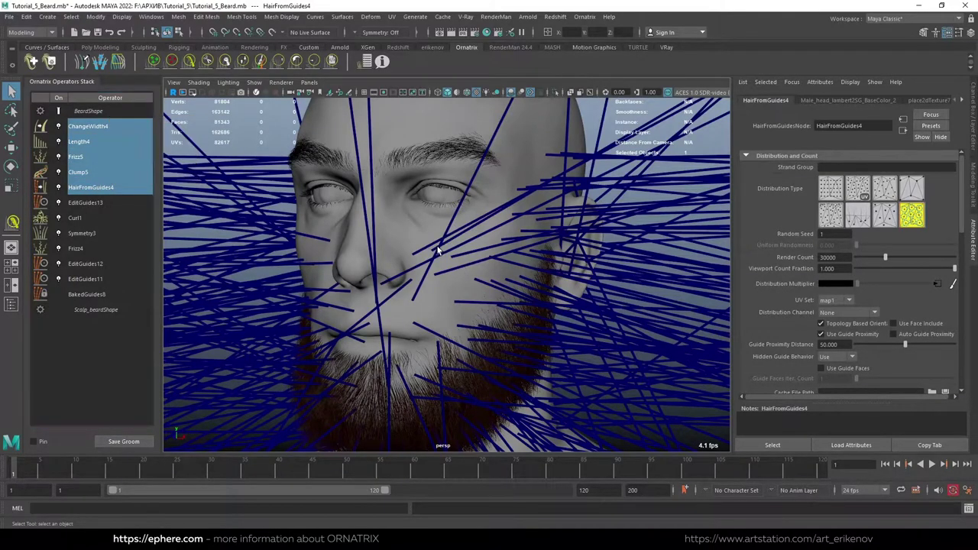
left_click(101, 140)
right_click(103, 137)
left_click(115, 183)
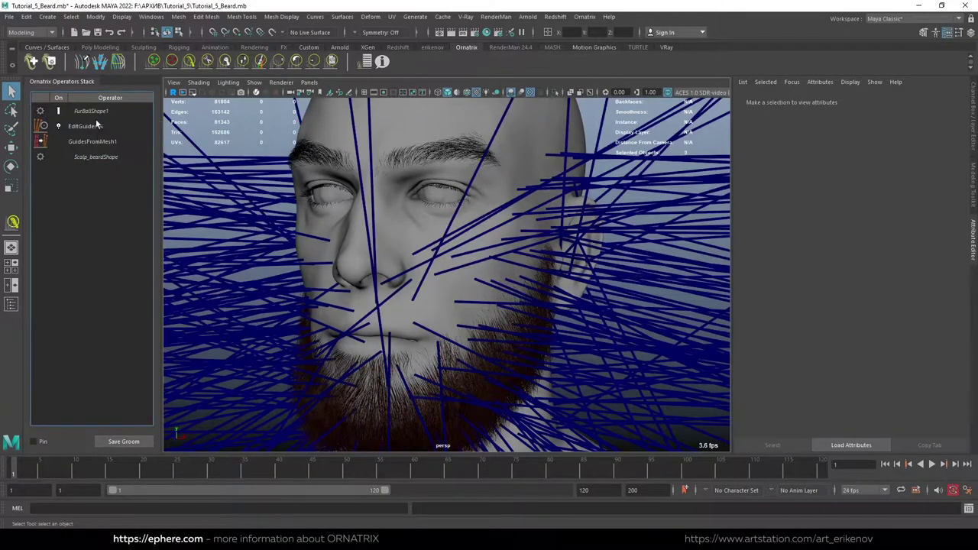
right_click(105, 124)
left_click(114, 161)
Check the pasted HairFromGuides5 and GuidesFromMesh1 distribution settings, then open Hypershade.
left_click(92, 185)
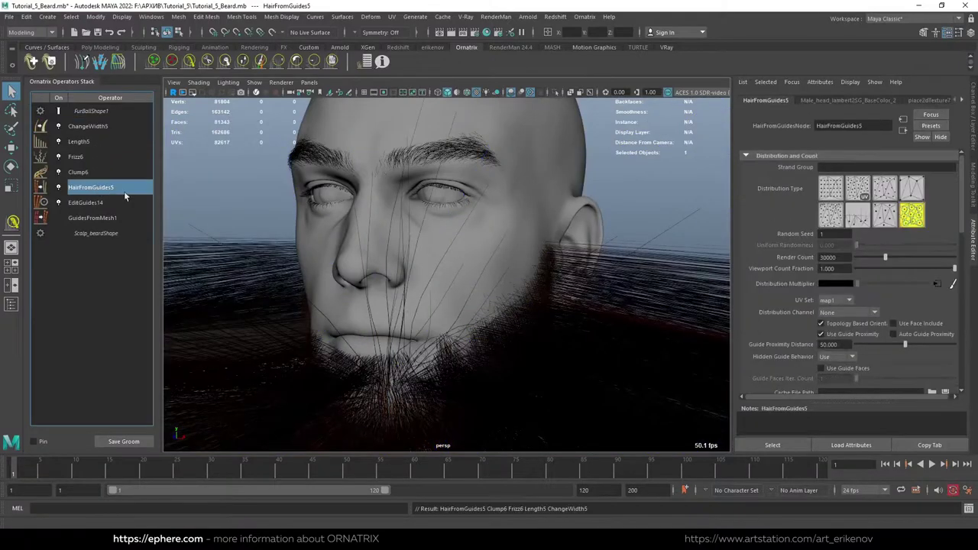
left_click(92, 218)
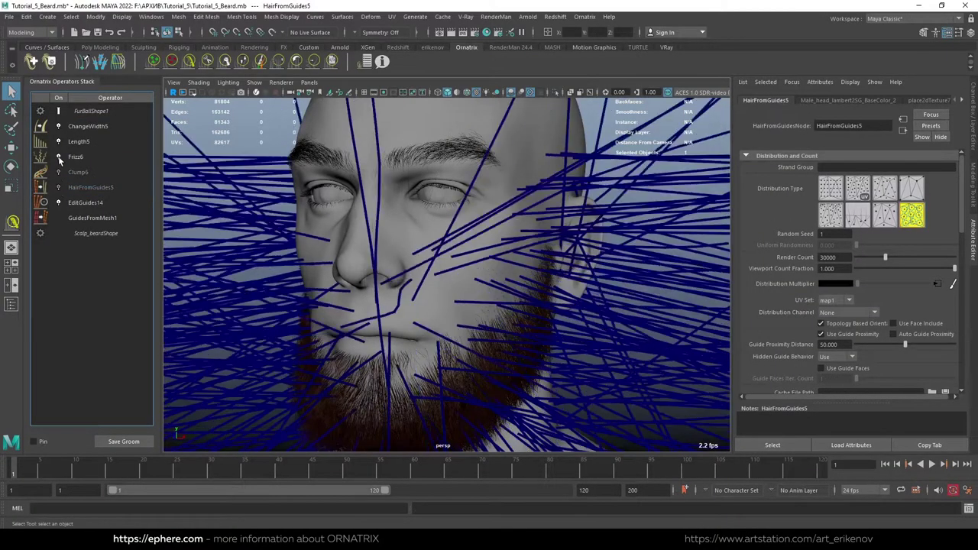
left_click(487, 33)
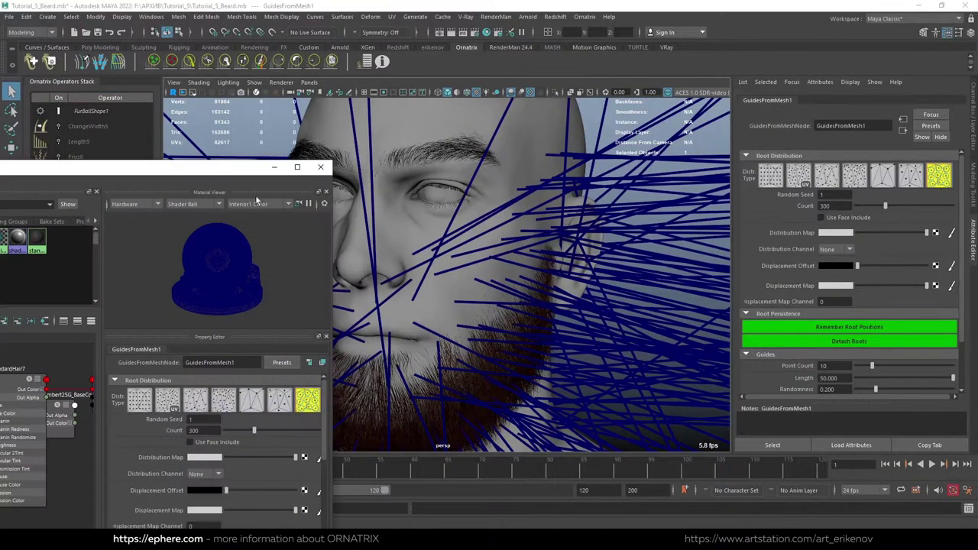
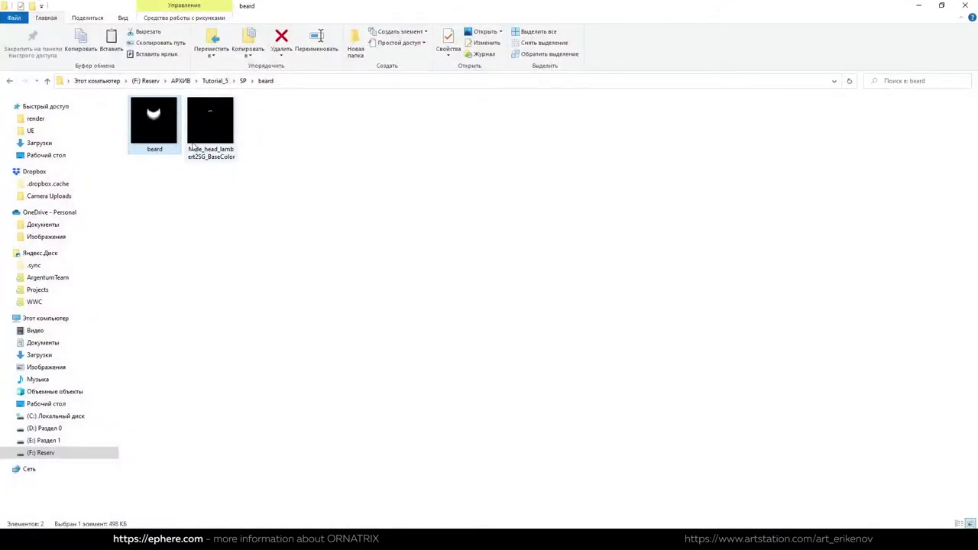
Rename the base colour mask PNG to mustache.
left_click(210, 152)
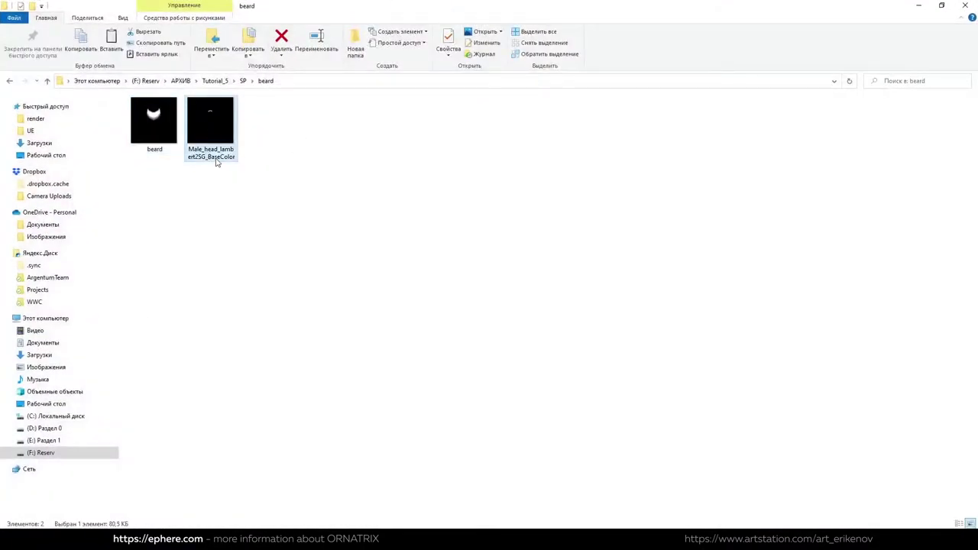
left_click(211, 153)
type("mustache")
key("Return")
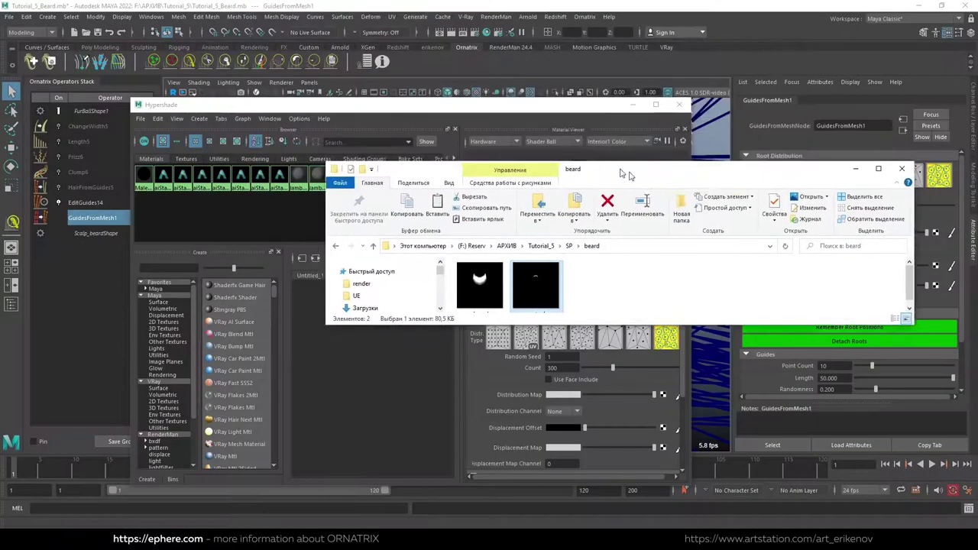
Bring mustache.png into Hypershade as a texture node.
left_click_drag(500, 8, 580, 164)
left_click_drag(594, 288, 405, 359)
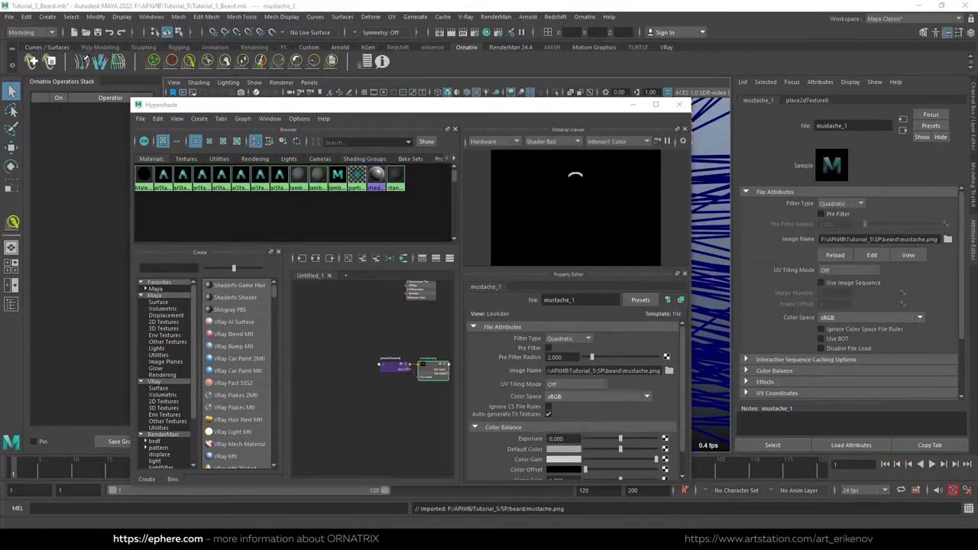
left_click_drag(477, 110, 405, 100)
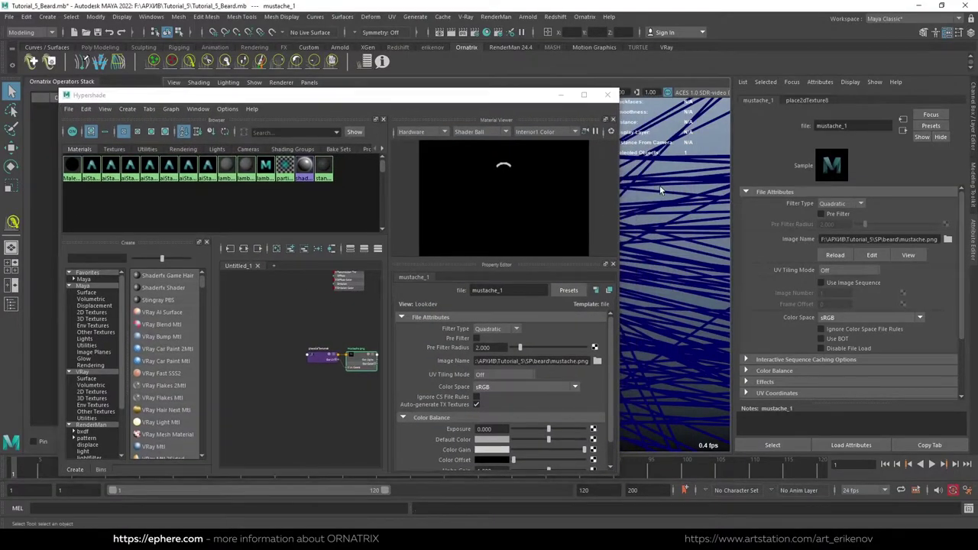
Connect the mustache texture to GuidesFromMesh1's Distribution Map.
left_click(672, 229)
mouse_move(229, 94)
left_mouse_down()
mouse_move(250, 244)
mouse_move(201, 67)
left_mouse_up()
left_click(90, 217)
scroll(254, 327, "up", 3)
middle_click_drag(747, 273, 898, 231)
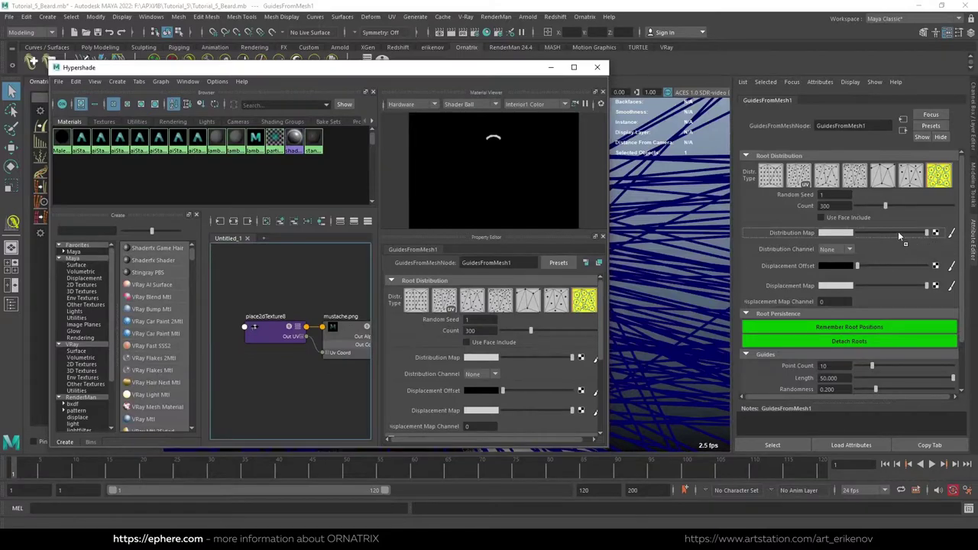
left_click_drag(466, 72, 487, 338)
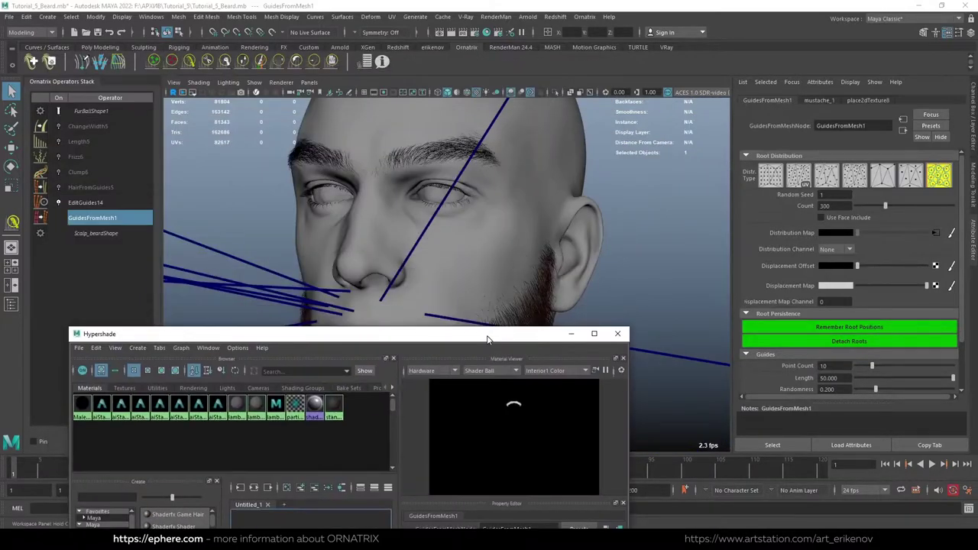
Connect the mustache texture to HairFromGuides5's Distribution Multiplier and close Hypershade.
left_click(90, 187)
left_click_drag(252, 334, 236, 110)
scroll(320, 368, "up", 2)
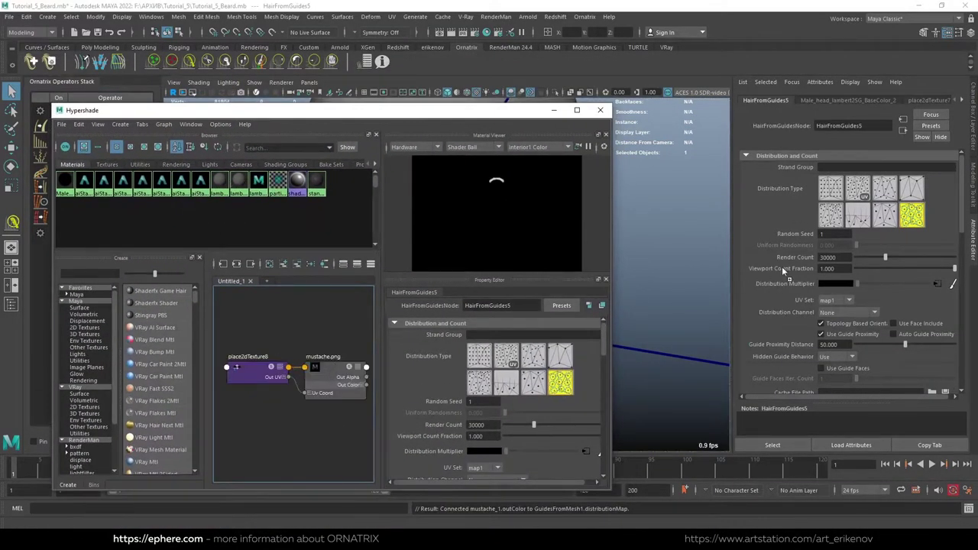
middle_click_drag(337, 378, 837, 284)
left_click_drag(449, 126, 449, 206)
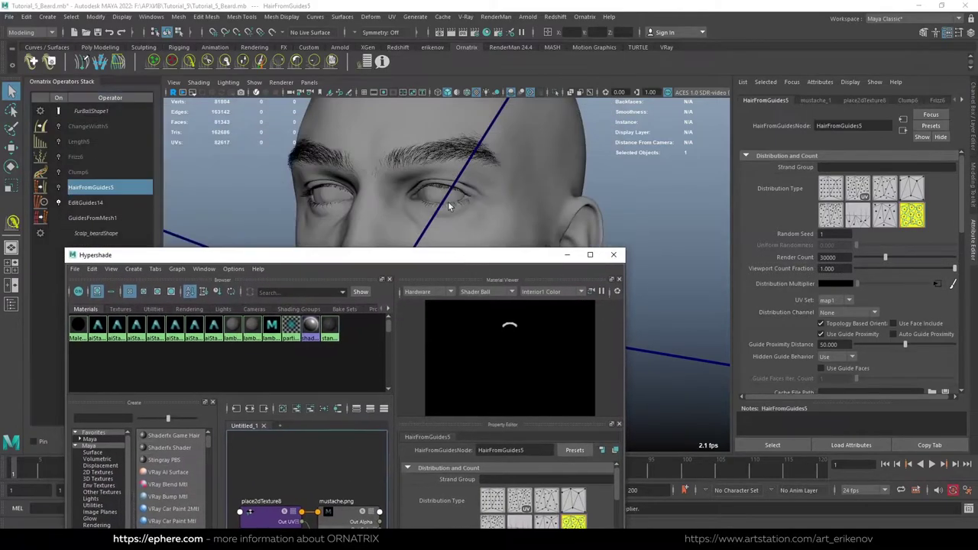
left_click(88, 127)
left_click_drag(312, 255, 312, 104)
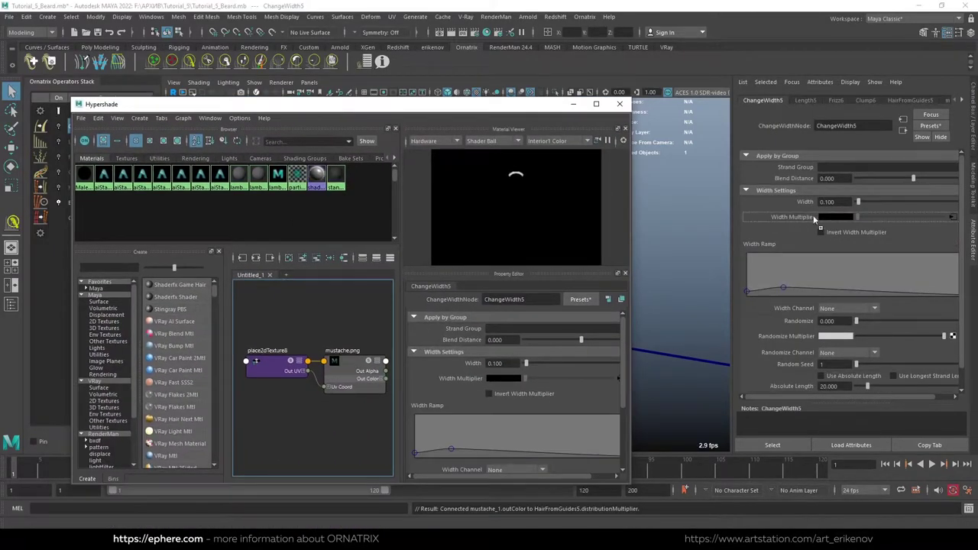
left_click(619, 104)
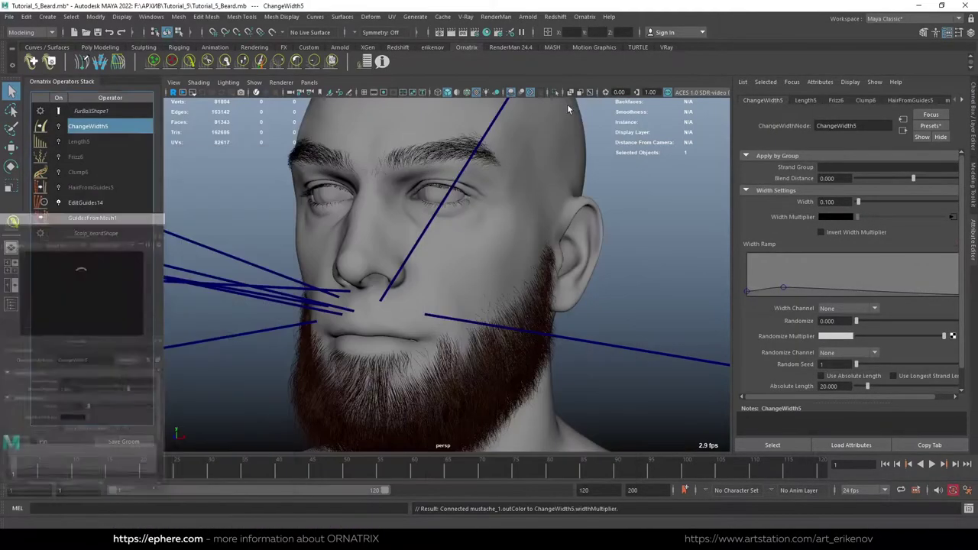
Set GuidesFromMesh1 guide Length to 1.596 and Count to 2000, then check the mustache.
left_click(603, 349)
left_click(92, 218)
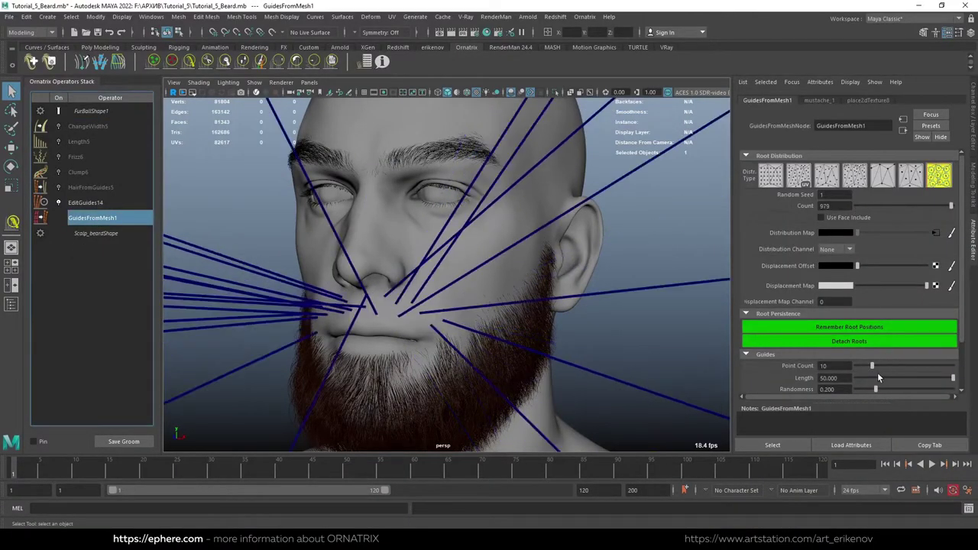
left_click_drag(879, 378, 859, 377)
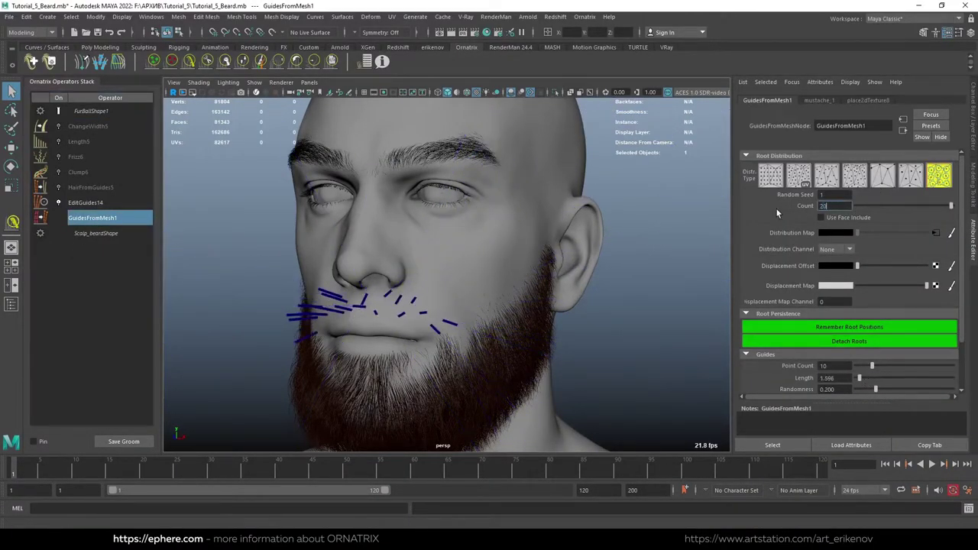
type("2000")
key("Return")
mouse_move(368, 312)
left_mouse_down("alt")
mouse_move(506, 321)
mouse_move(449, 334)
mouse_move(520, 328)
left_mouse_up("alt")
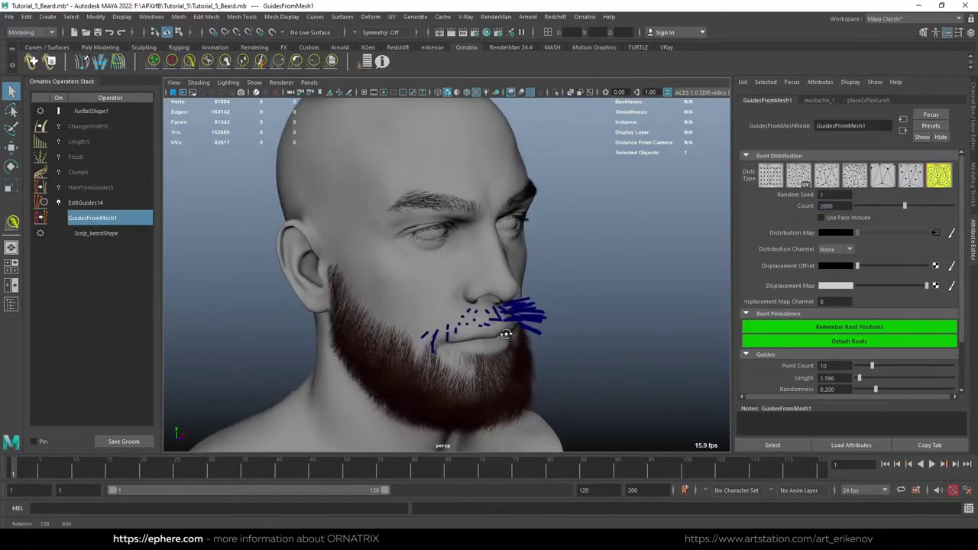
left_click(99, 203)
left_click(99, 218)
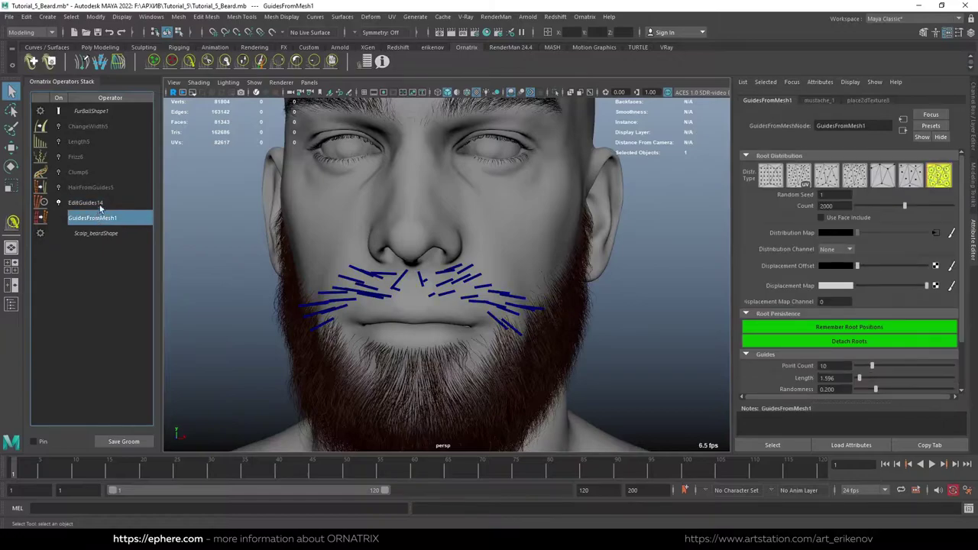
left_click(99, 204)
Add a Surface Comb operator, bake the edited guides, and reshape the comb slope curve.
left_click(585, 16)
left_click(602, 226)
right_click(77, 218)
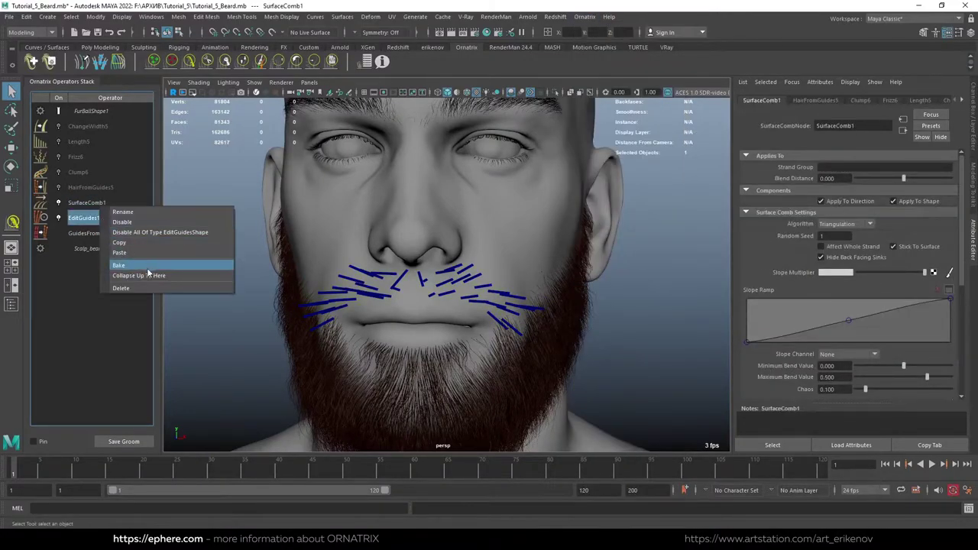
left_click(126, 267)
left_click(93, 200)
left_click_drag(848, 322, 773, 314)
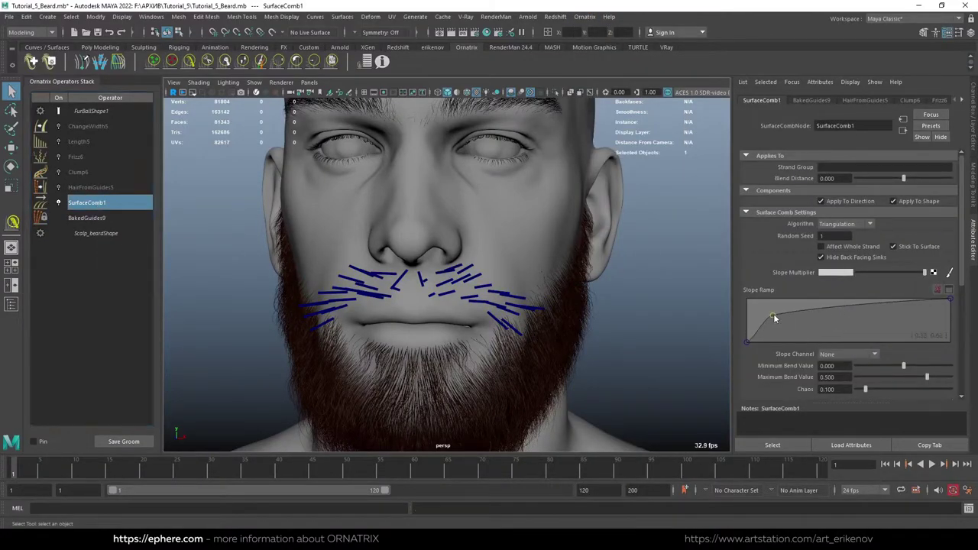
left_click_drag(950, 299, 951, 317)
left_click(897, 306)
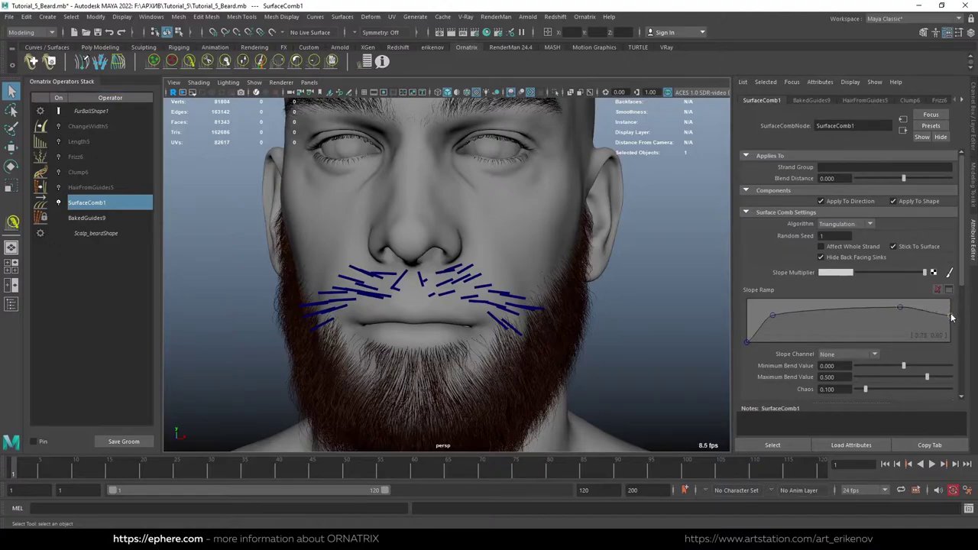
Comb the moustache hairs downward toward the lip with SurfaceComb1's handles.
scroll(400, 289, "up", 4)
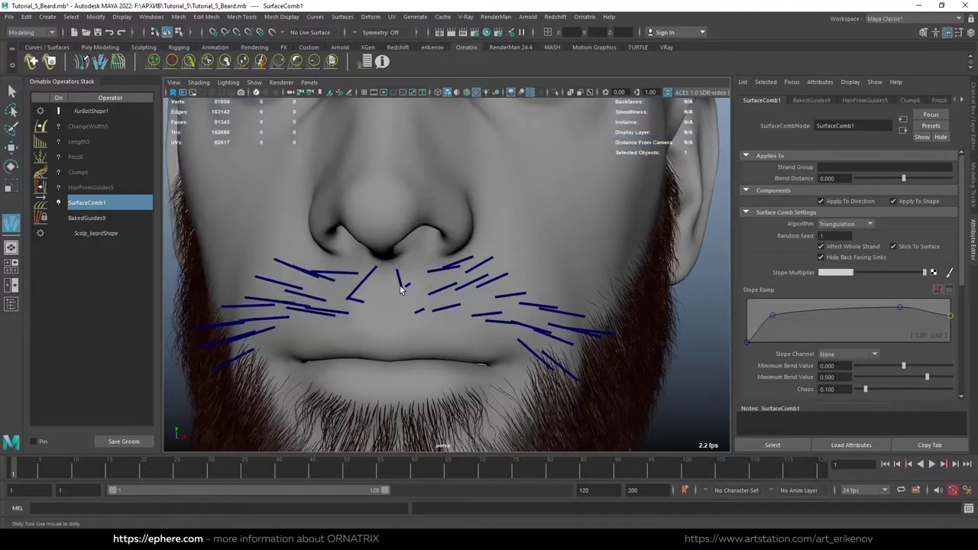
left_click(88, 113)
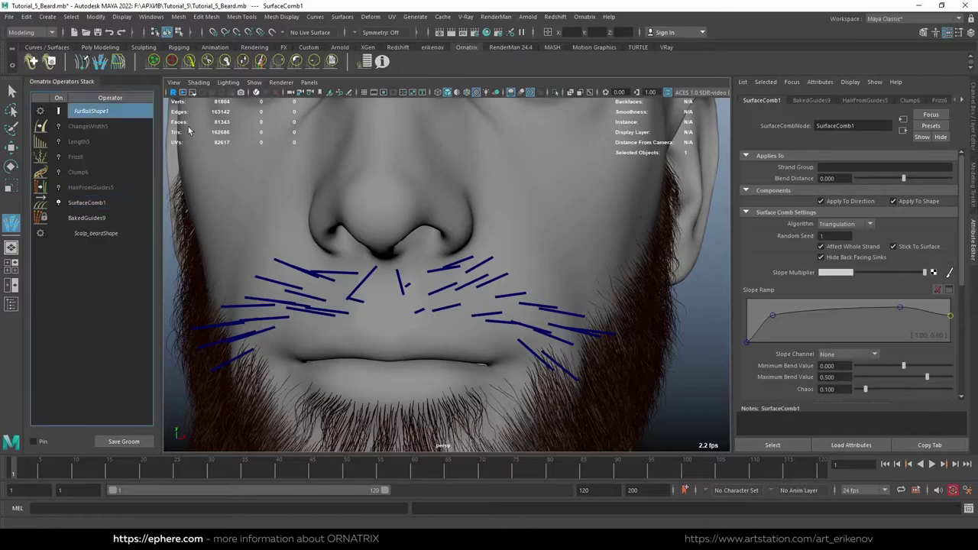
left_click(12, 90)
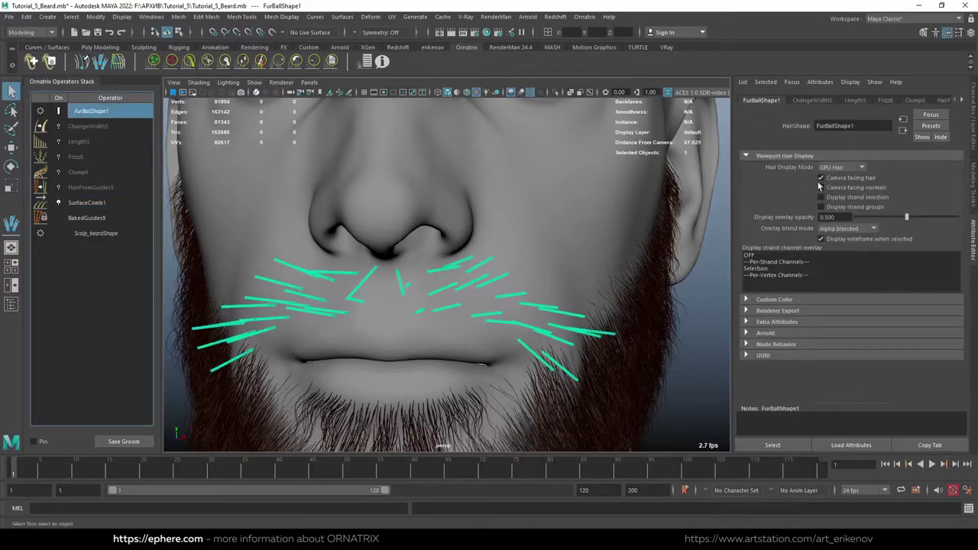
left_click(96, 127)
left_click(76, 188)
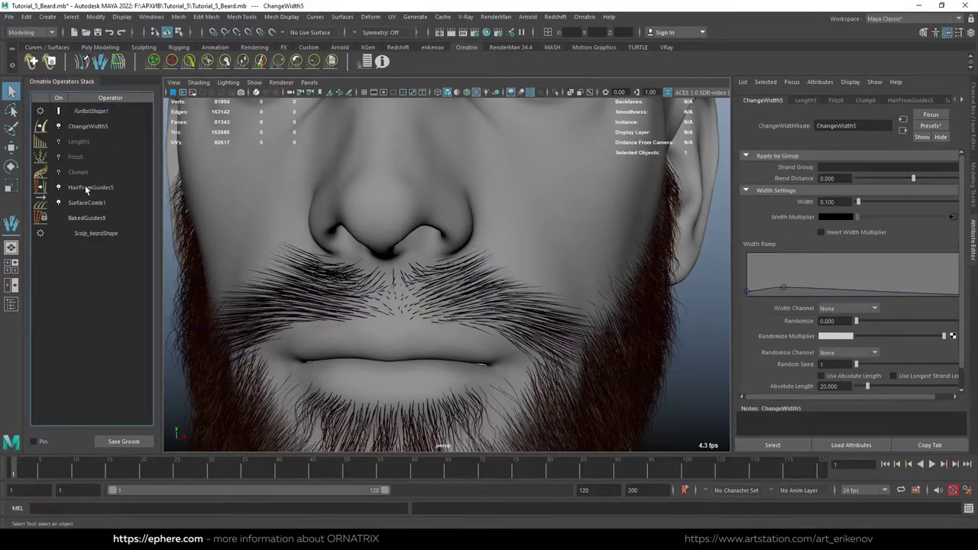
left_click(86, 203)
key("t")
scroll(398, 275, "up", 2)
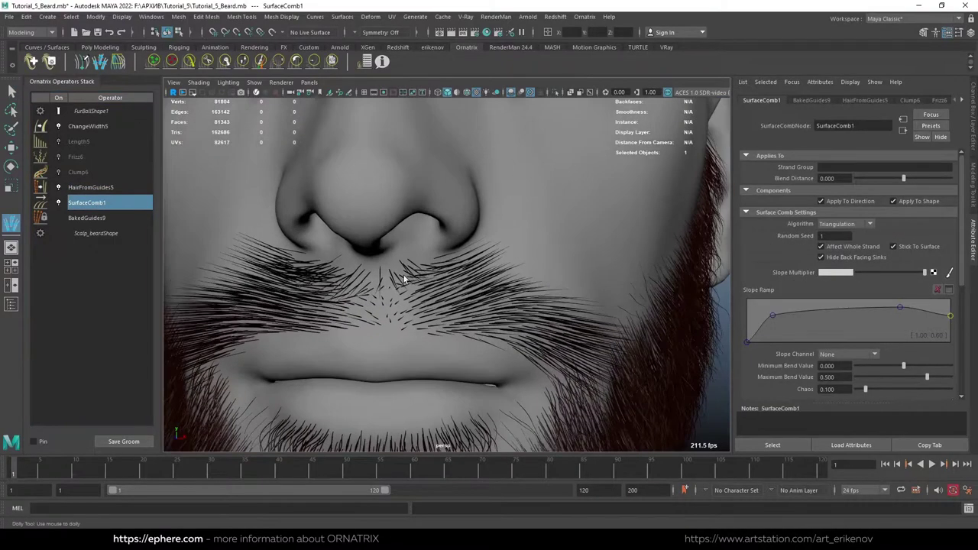
mouse_move(385, 282)
left_mouse_down()
mouse_move(394, 305)
mouse_move(387, 296)
left_mouse_up()
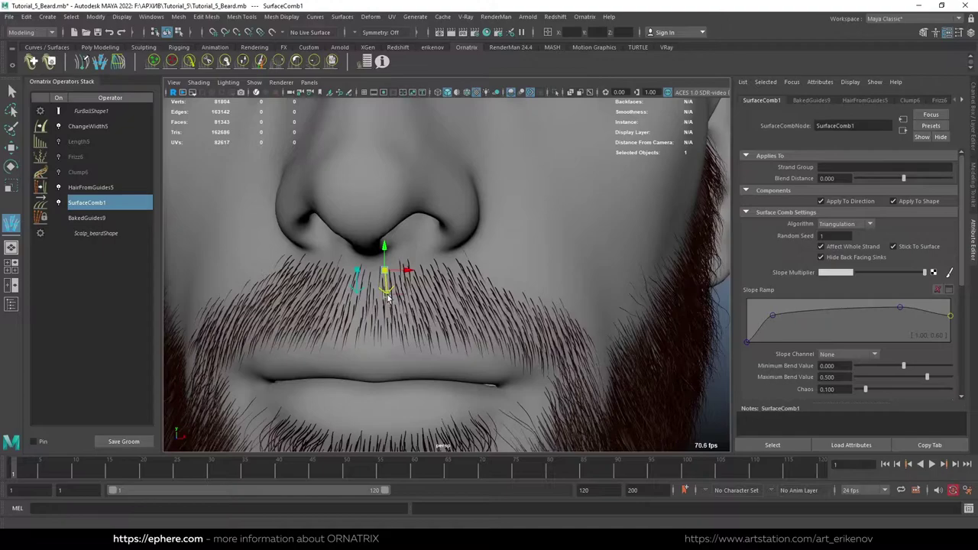
key("q")
Set HairFromGuides5's render count to 60000 and inspect the moustache.
left_click(90, 188)
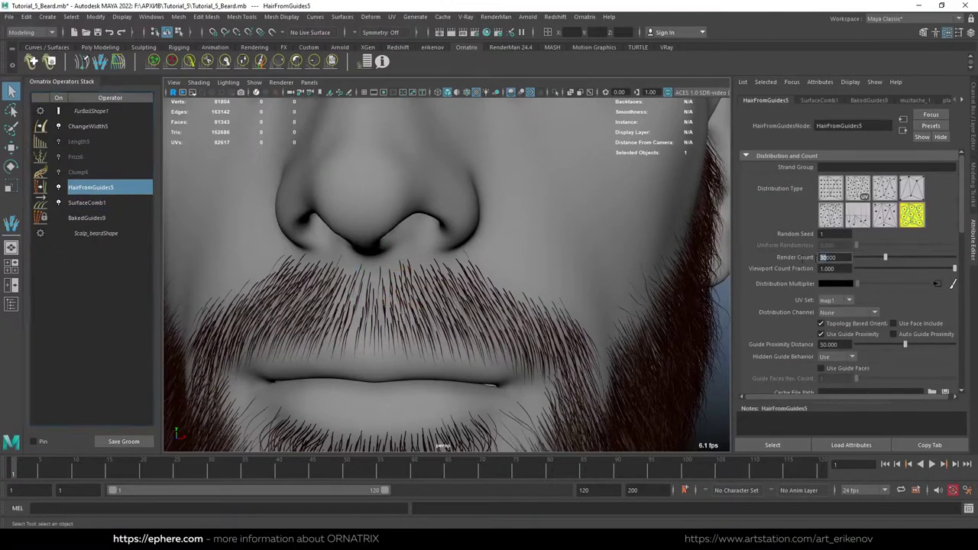
type("0")
key("Return")
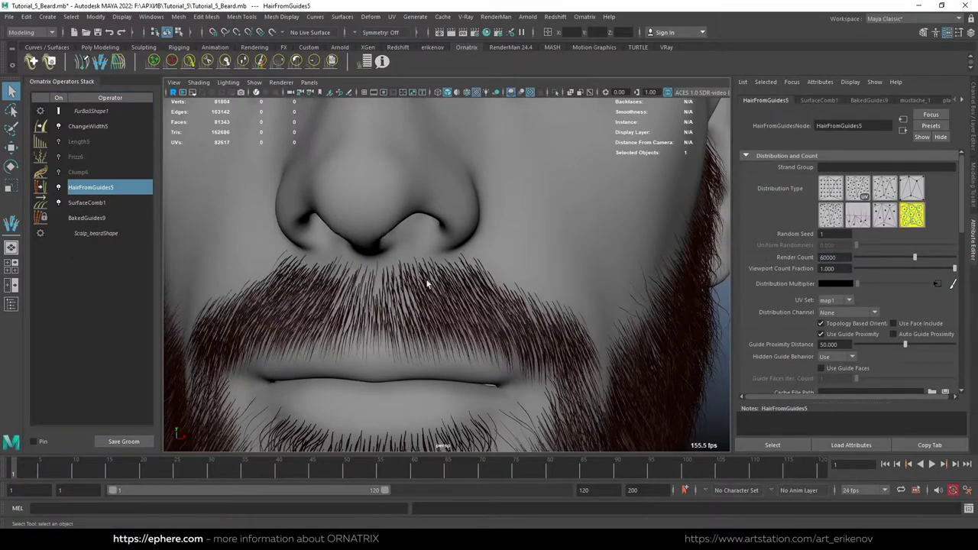
right_click_drag(424, 330, 397, 306, "alt")
mouse_move(397, 306)
left_mouse_down("alt")
mouse_move(406, 323)
mouse_move(493, 345)
left_mouse_up("alt")
Add comb sinks near the nose and both sides, pulling the moustache down over the lip.
left_click(87, 202)
left_click(99, 64)
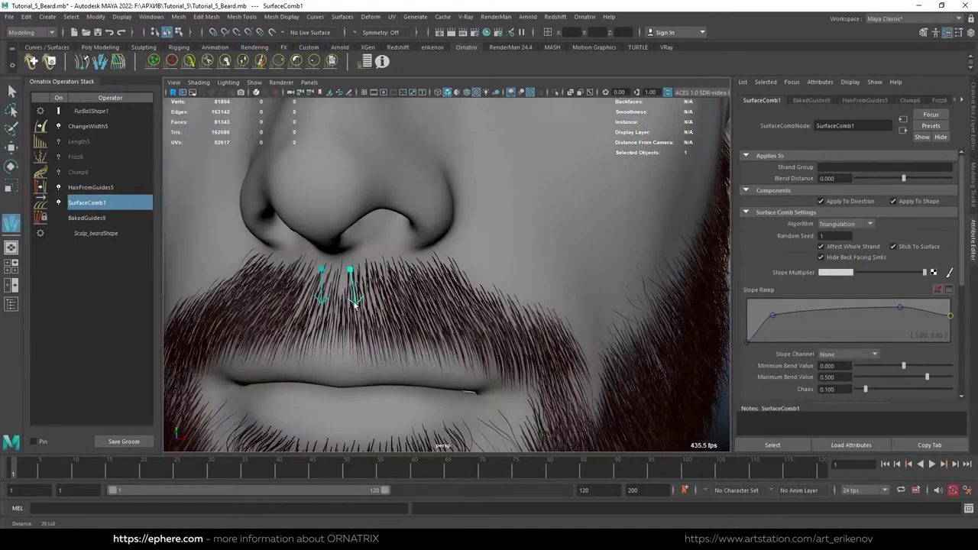
left_click_drag(356, 304, 352, 367)
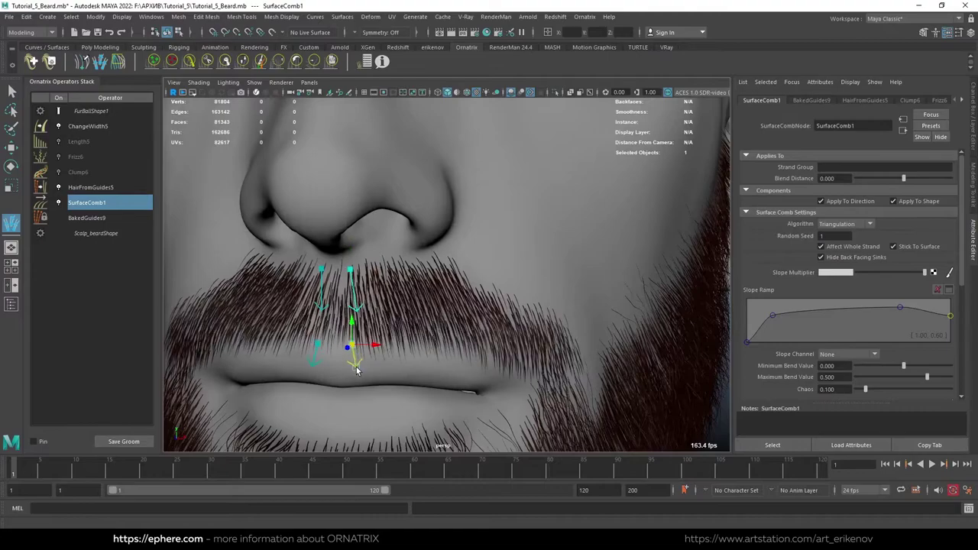
left_click(394, 258)
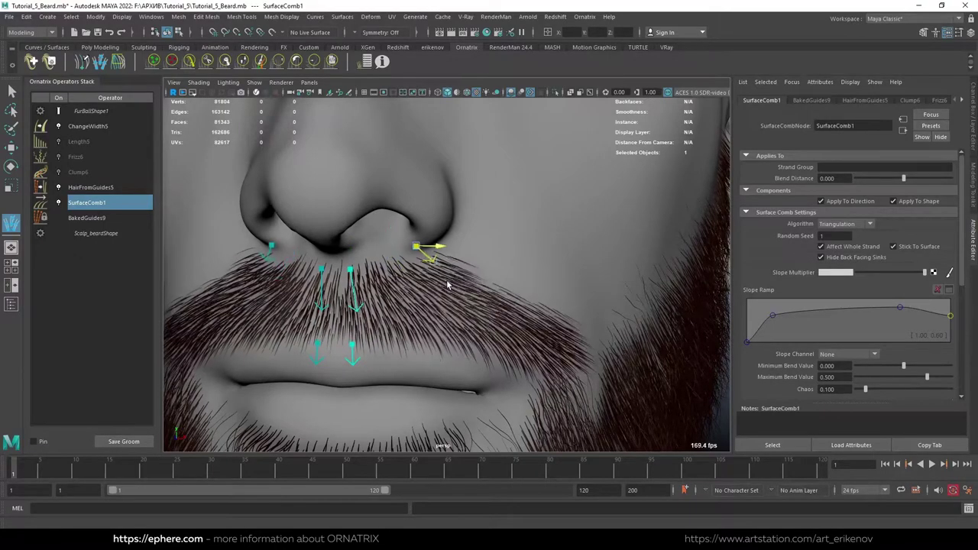
mouse_move(411, 283)
left_mouse_down()
mouse_move(410, 263)
mouse_move(403, 289)
mouse_move(426, 340)
mouse_move(390, 359)
left_mouse_up()
left_click(58, 188)
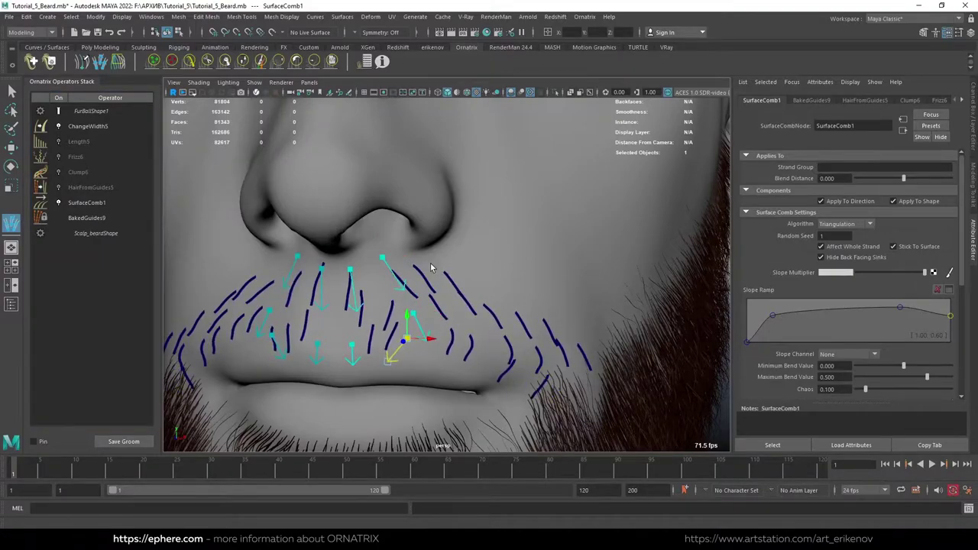
mouse_move(431, 267)
left_mouse_down()
mouse_move(453, 322)
mouse_move(424, 366)
mouse_move(449, 341)
mouse_move(483, 336)
left_mouse_up()
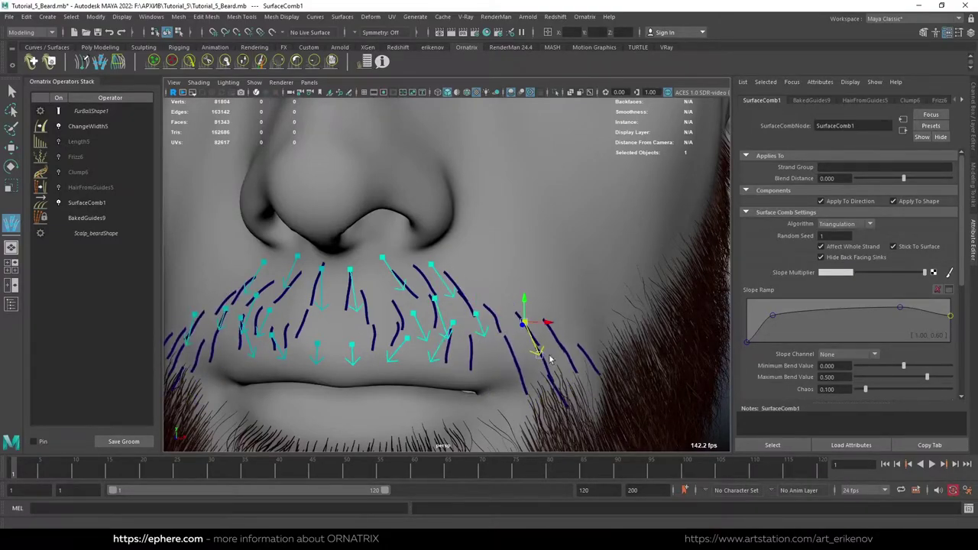
mouse_move(557, 336)
left_mouse_down()
mouse_move(569, 366)
mouse_move(506, 327)
left_mouse_up()
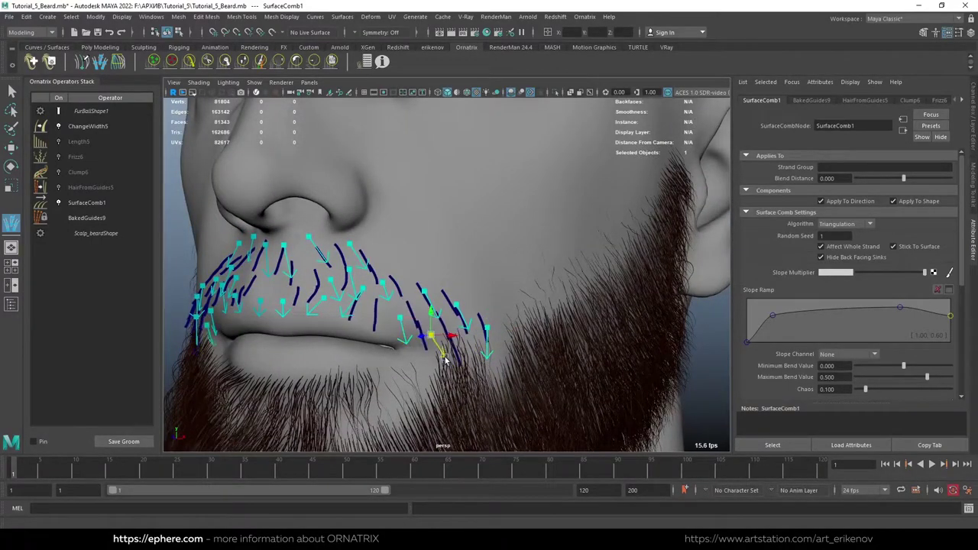
left_click_drag(440, 348, 779, 322, "alt")
key("q")
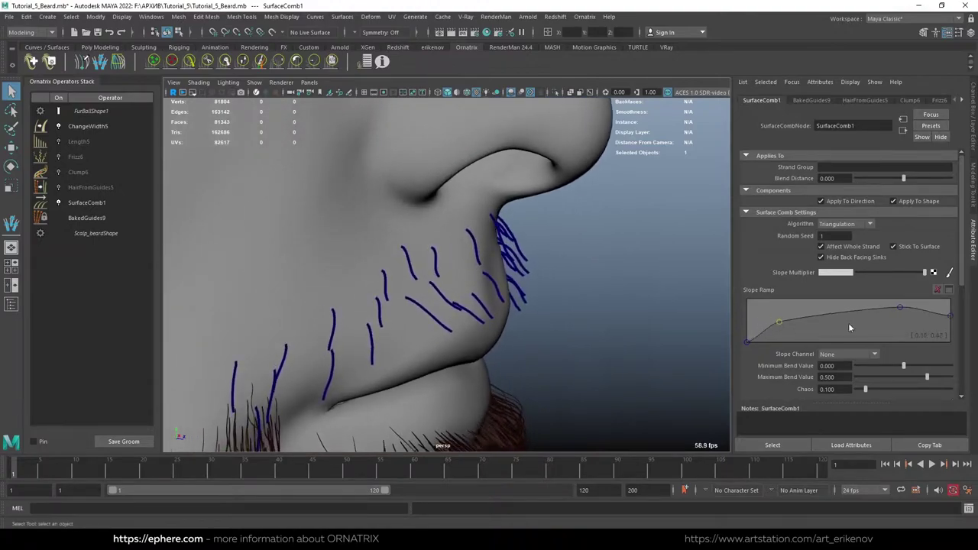
Turn the generated hair back on and review the combed moustache from several angles.
left_click_drag(580, 298, 391, 293, "alt")
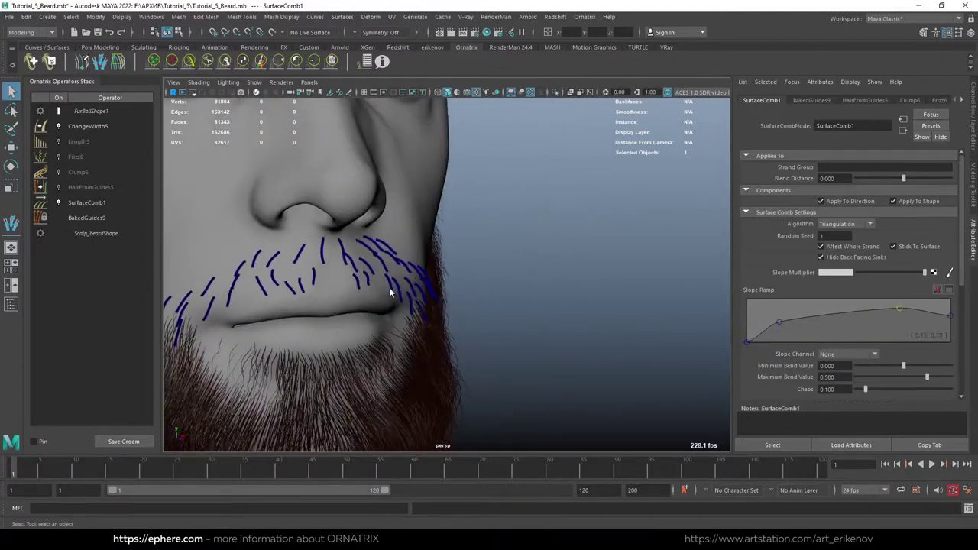
left_click(58, 187)
mouse_move(321, 321)
left_mouse_down("alt")
mouse_move(449, 325)
mouse_move(463, 280)
mouse_move(196, 198)
left_mouse_up("alt")
left_click(88, 126)
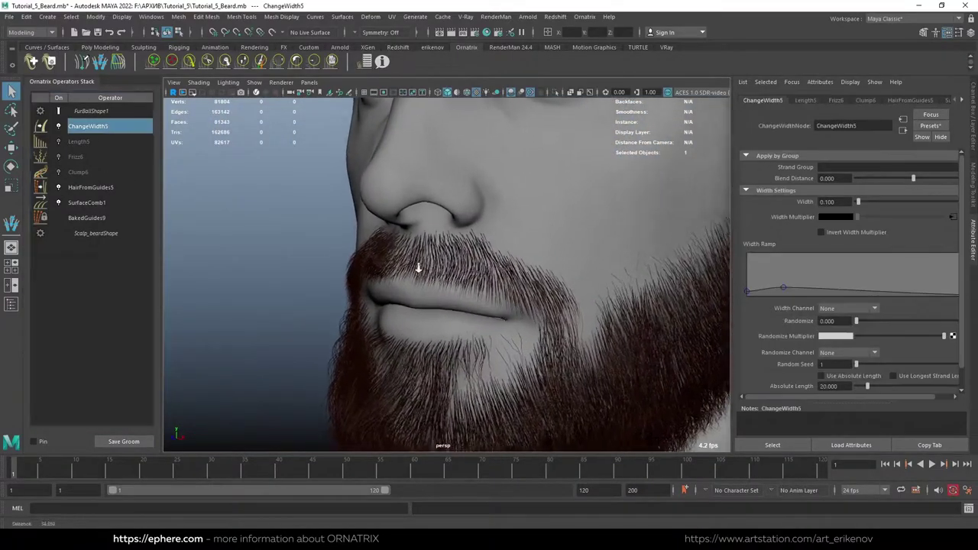
mouse_move(415, 251)
left_mouse_down("alt")
mouse_move(546, 295)
mouse_move(444, 285)
mouse_move(517, 224)
mouse_move(445, 267)
mouse_move(466, 306)
left_mouse_up("alt")
scroll(466, 307, "up", 3)
left_click(102, 204)
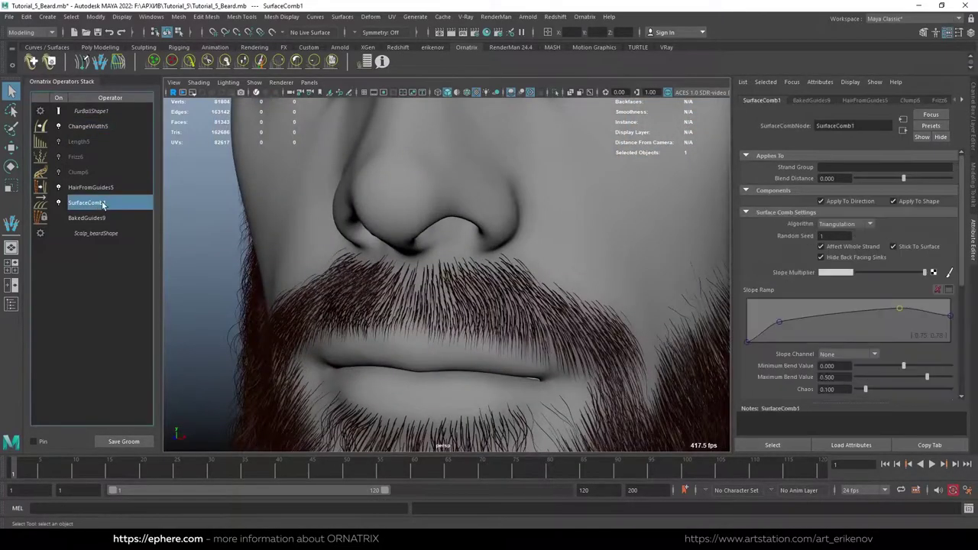
Add an EditGuides14 operator and delete the selected left-side moustache guides.
left_click(584, 16)
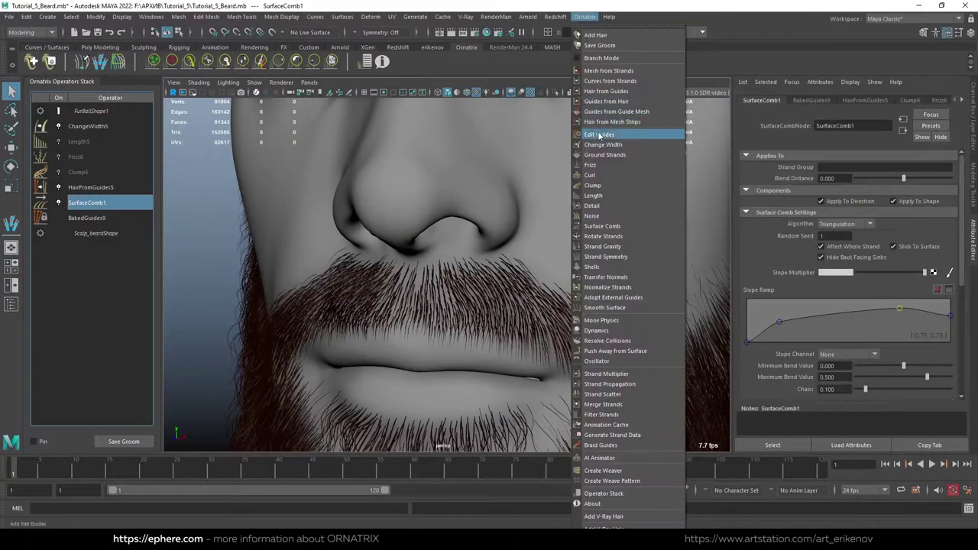
left_click(604, 135)
left_click(96, 204)
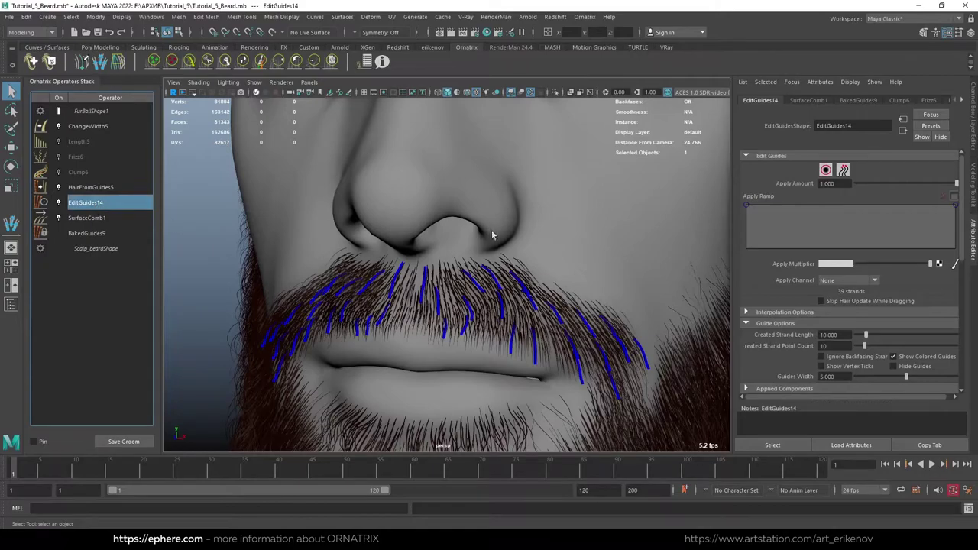
left_click(825, 171)
scroll(446, 275, "down", 3)
left_click_drag(253, 199, 418, 413)
scroll(879, 317, "down", 3)
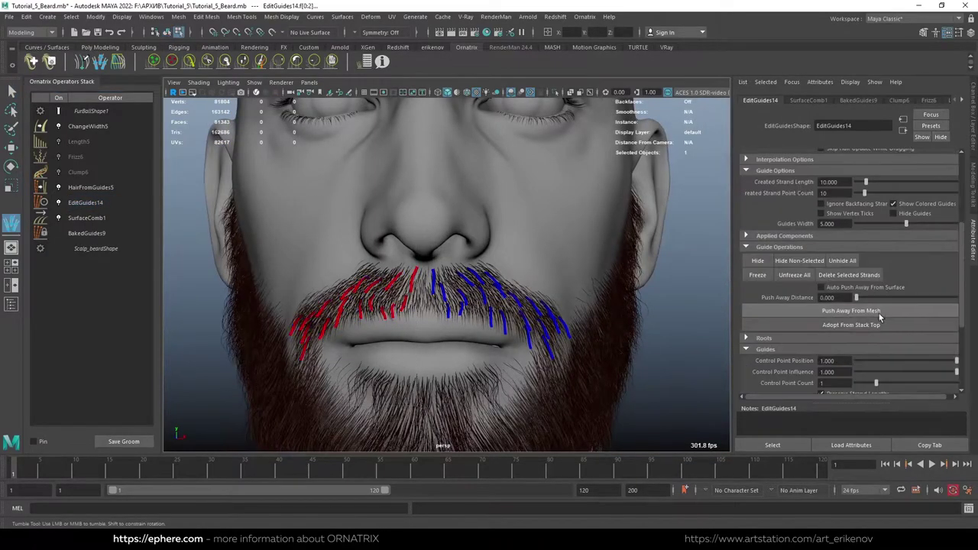
left_click(848, 275)
left_click(85, 203)
Add a Strand Symmetry operator mirroring the right moustache guides, then resume editing EditGuides14.
left_click(585, 16)
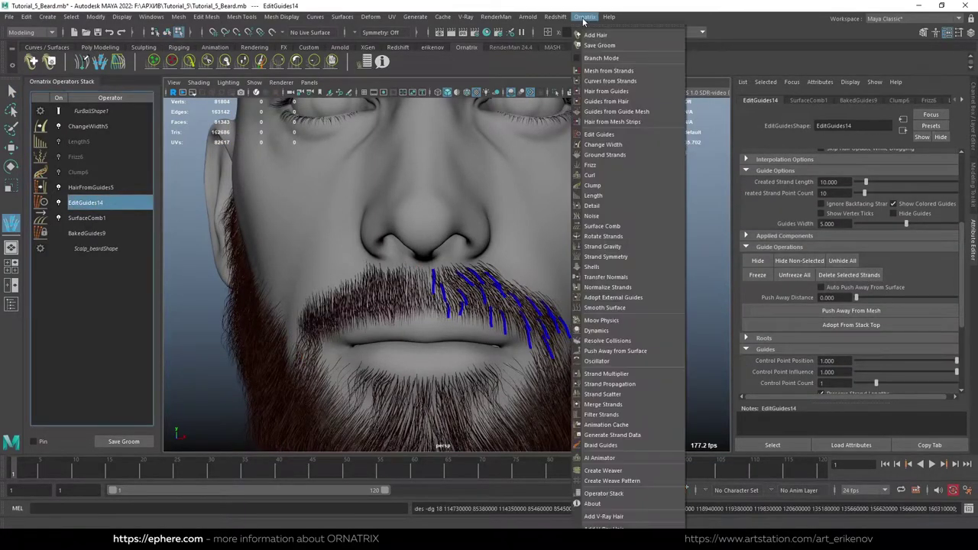
left_click(626, 257)
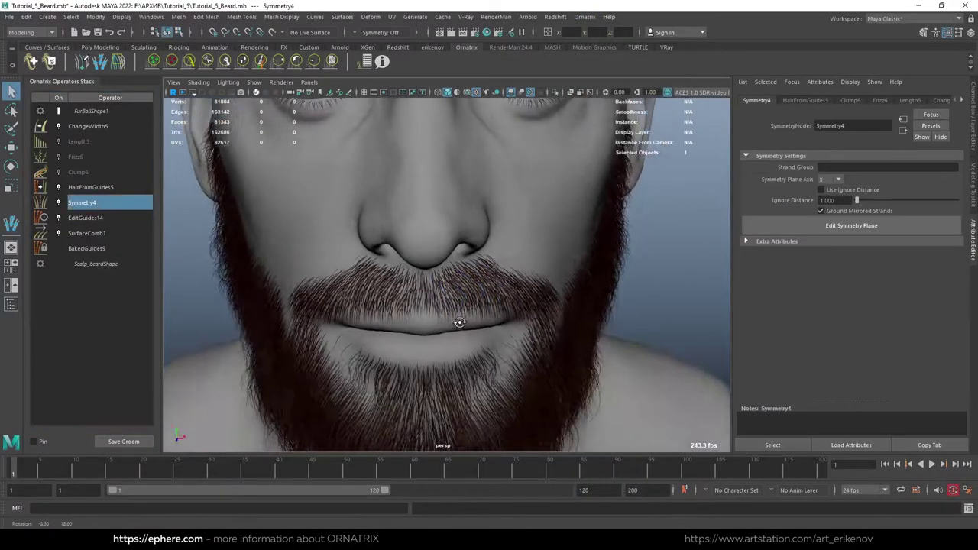
left_click(585, 16)
left_click(85, 218)
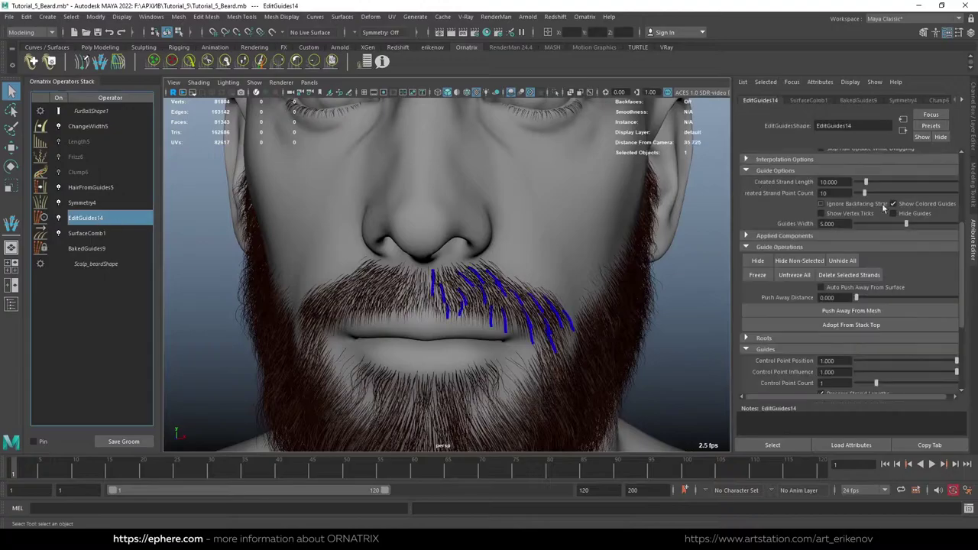
left_click(825, 170)
mouse_move(474, 339)
left_mouse_down("alt")
mouse_move(397, 305)
mouse_move(458, 321)
left_mouse_up("alt")
left_click(243, 62)
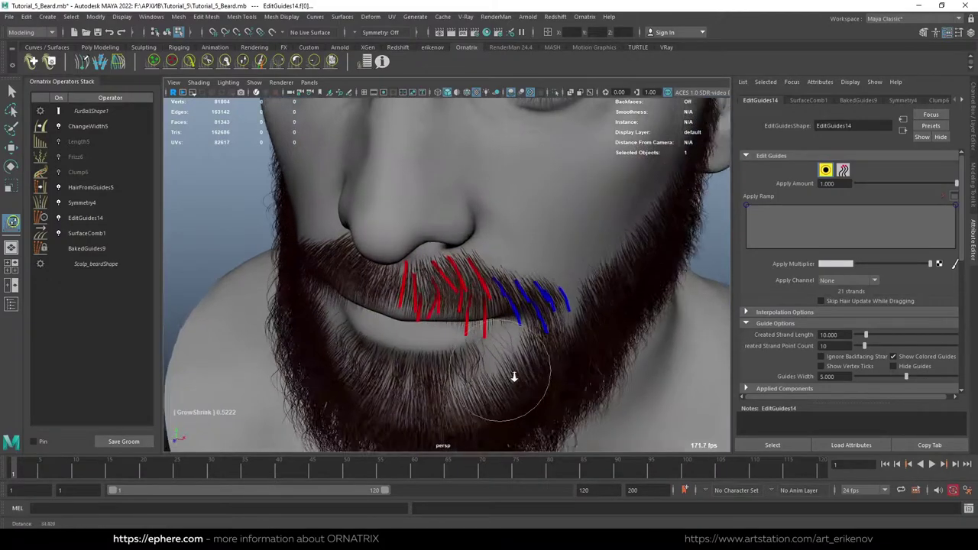
Comb the selected moustache guides downward over the upper lip.
scroll(497, 375, "up", 2)
left_click(189, 61)
left_click_drag(443, 245, 404, 216, "alt")
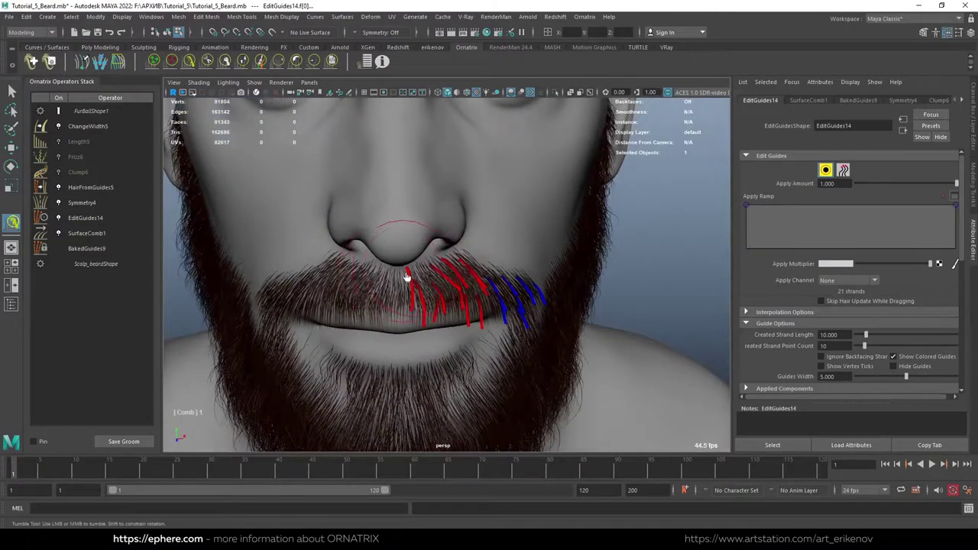
scroll(461, 309, "up", 2)
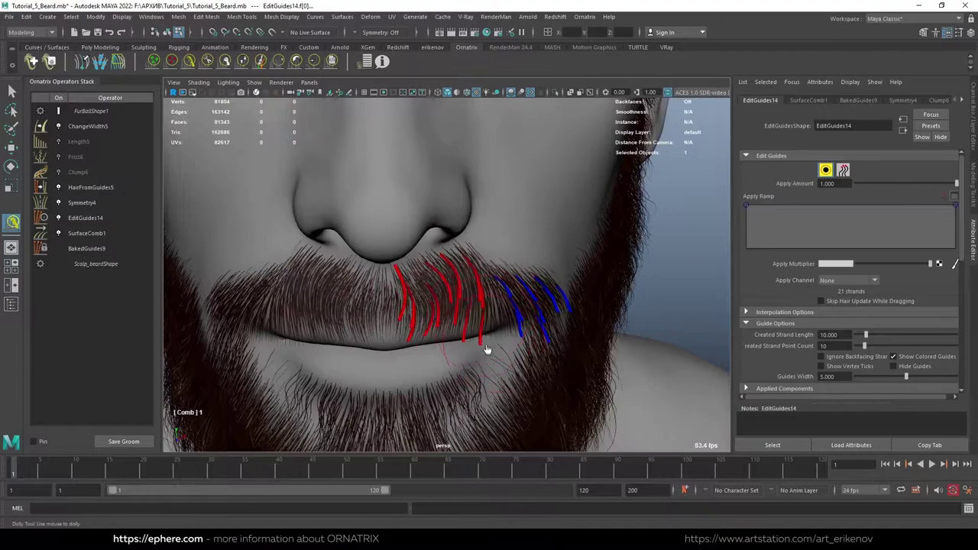
left_click_drag(485, 343, 458, 273)
mouse_move(475, 320)
left_mouse_down("alt")
mouse_move(447, 323)
mouse_move(488, 276)
left_mouse_up("alt")
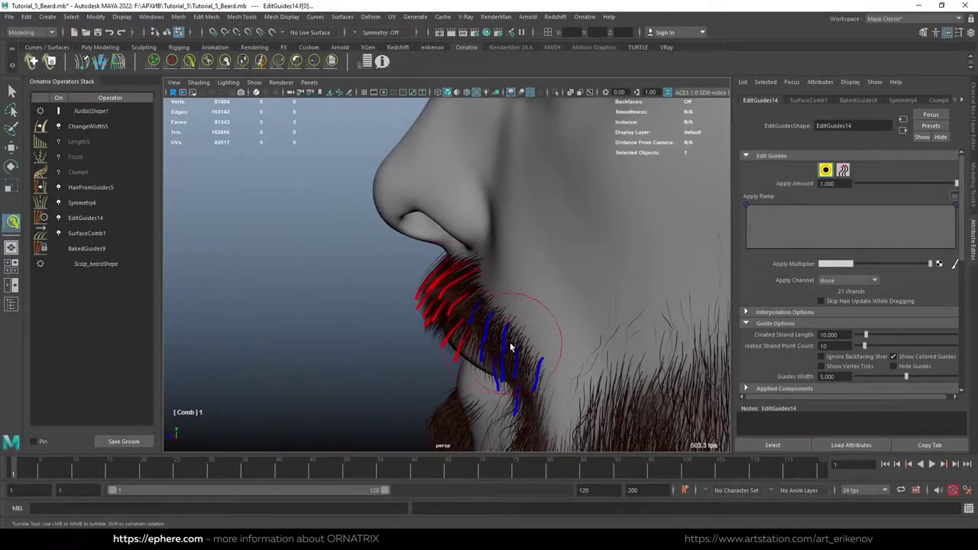
left_click_drag(511, 347, 489, 305, "alt")
Select a group of moustache guides and add a new guide strand on the lower moustache.
key("q")
left_click_drag(513, 98, 504, 253, "alt")
left_click_drag(589, 302, 492, 382)
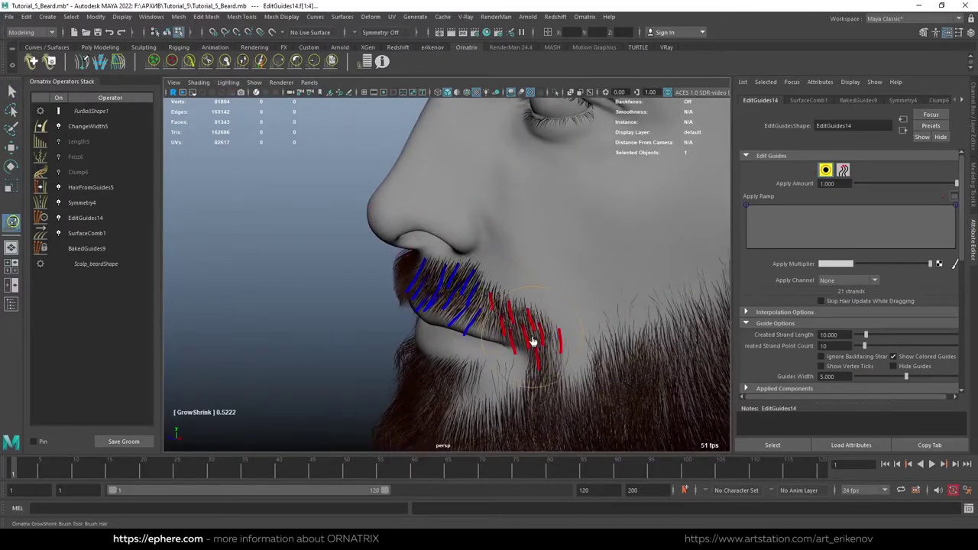
scroll(557, 345, "down", 2)
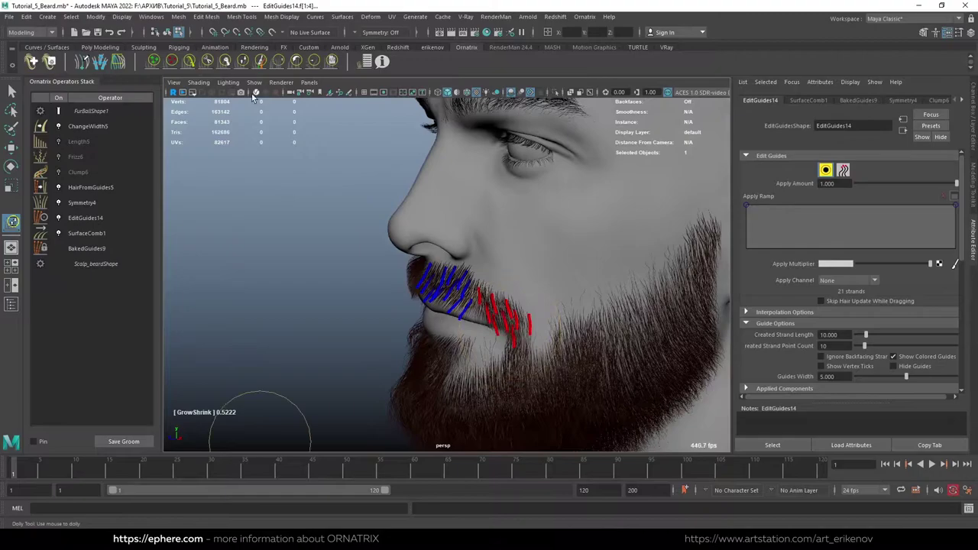
left_click_drag(458, 305, 544, 403, "alt")
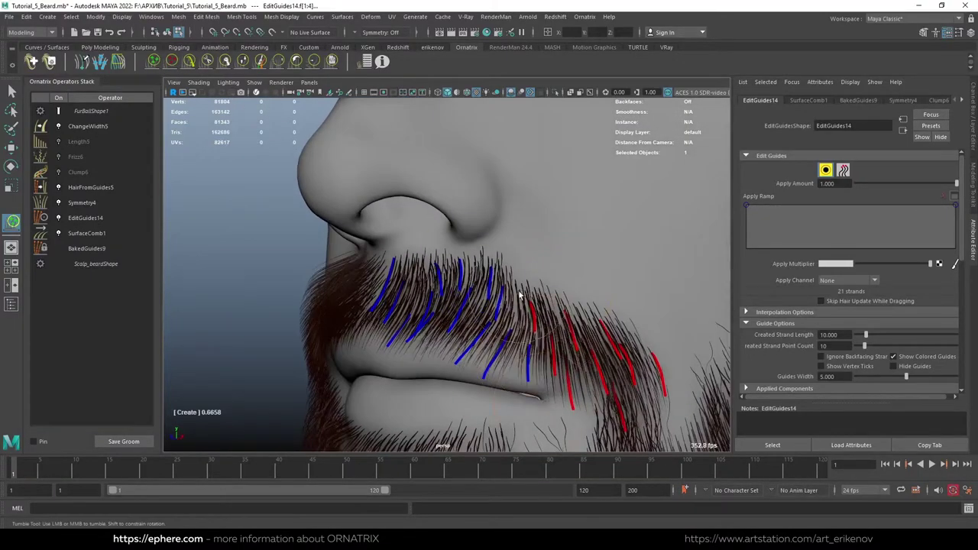
left_click_drag(519, 294, 433, 349, "alt")
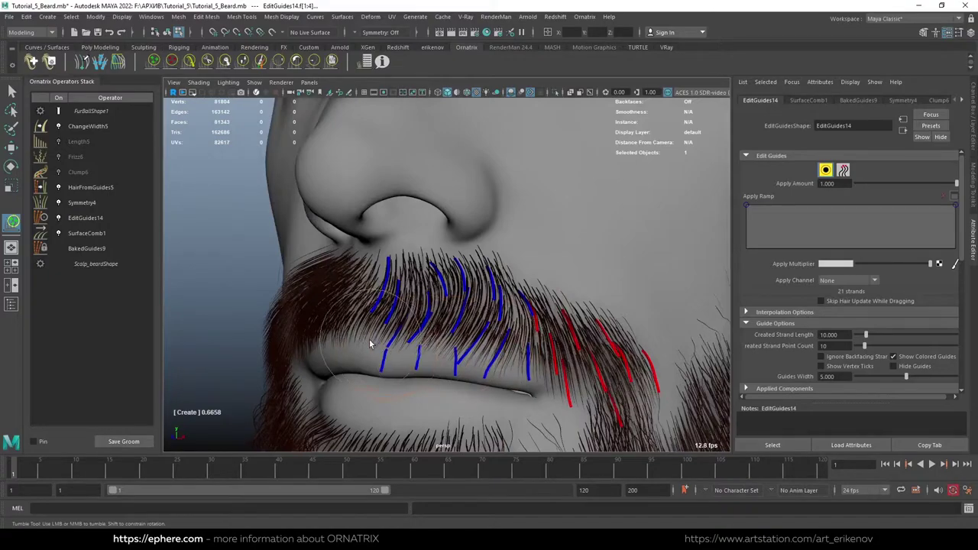
left_click_drag(370, 344, 493, 351, "alt")
left_click(497, 357)
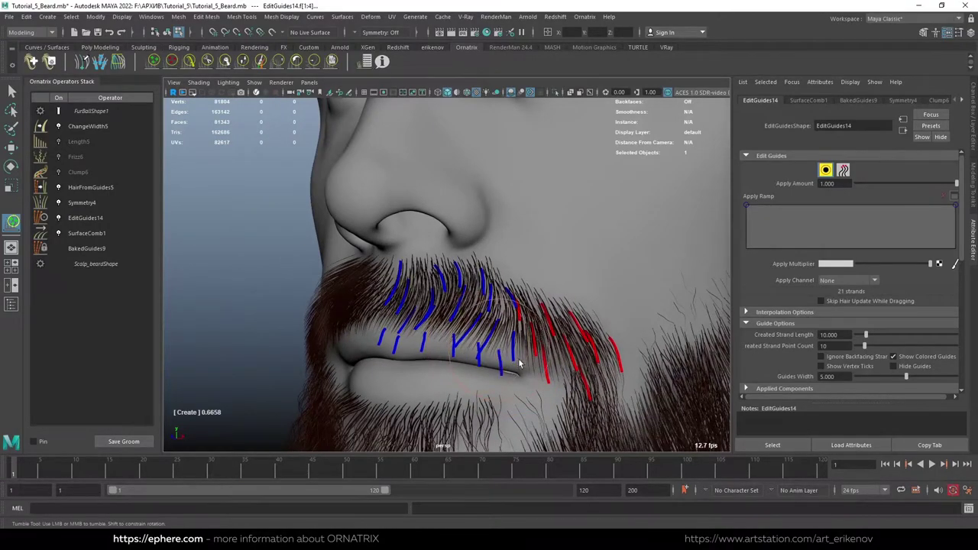
right_click_drag(583, 386, 535, 347, "alt")
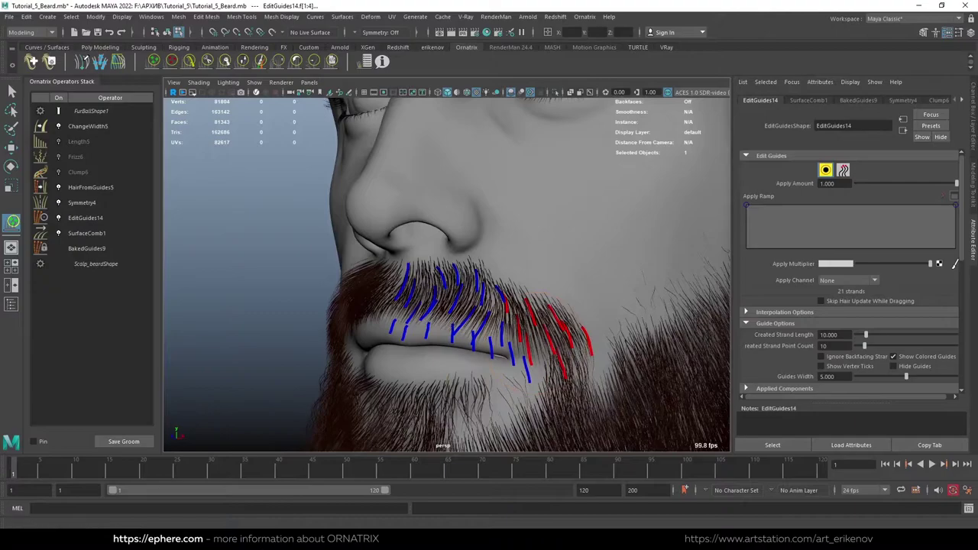
left_click_drag(360, 305, 328, 306, "alt")
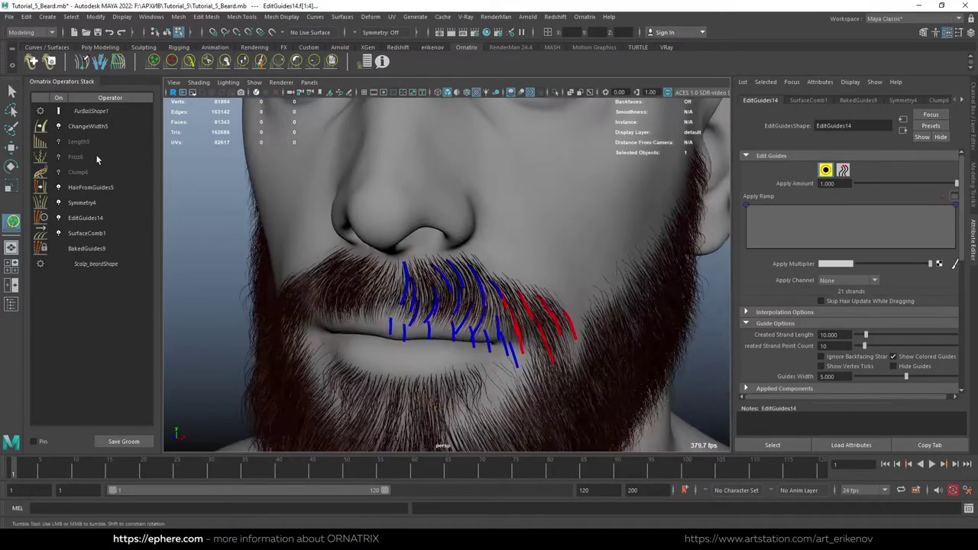
Clear the selection and comb the guides in the centre of the moustache.
left_click(827, 171)
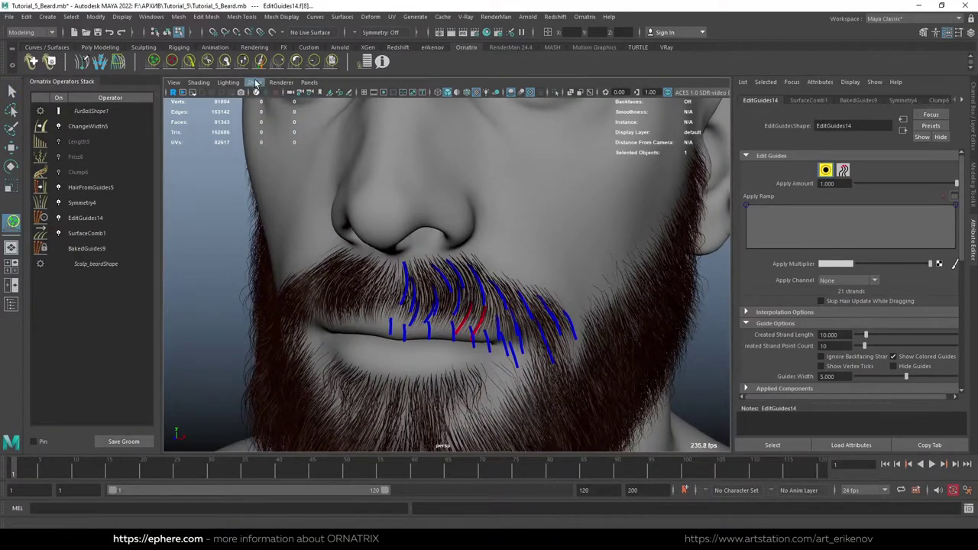
left_click(243, 61)
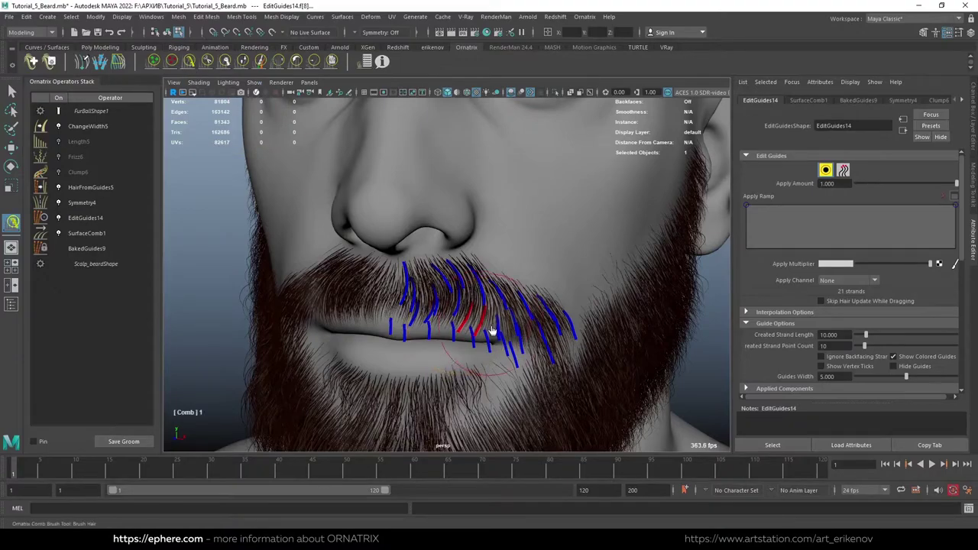
mouse_move(493, 331)
left_mouse_down("alt")
mouse_move(553, 339)
mouse_move(547, 331)
left_mouse_up("alt")
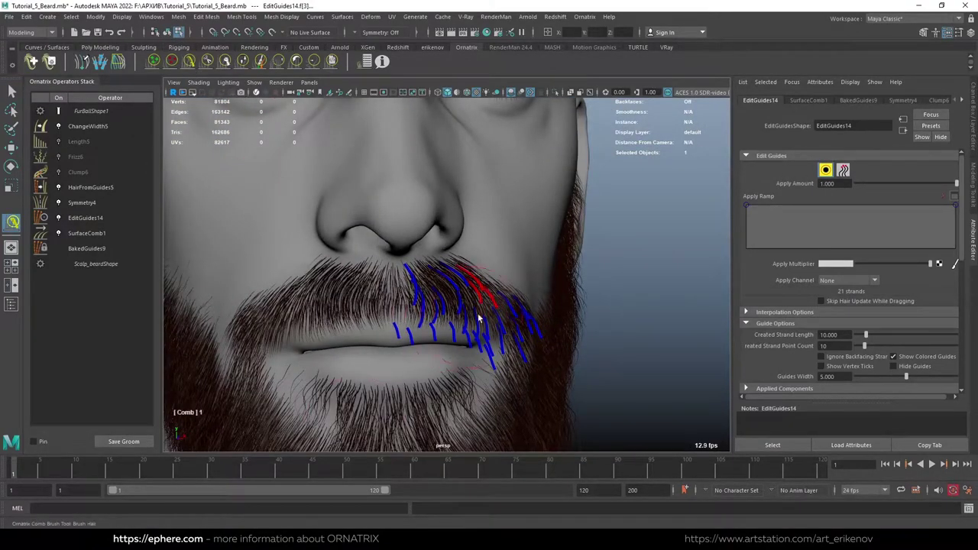
left_click_drag(479, 317, 515, 329)
Recreate Clump6's clumps with a count of 500 and raise the clumping amount to 0.852.
key("q")
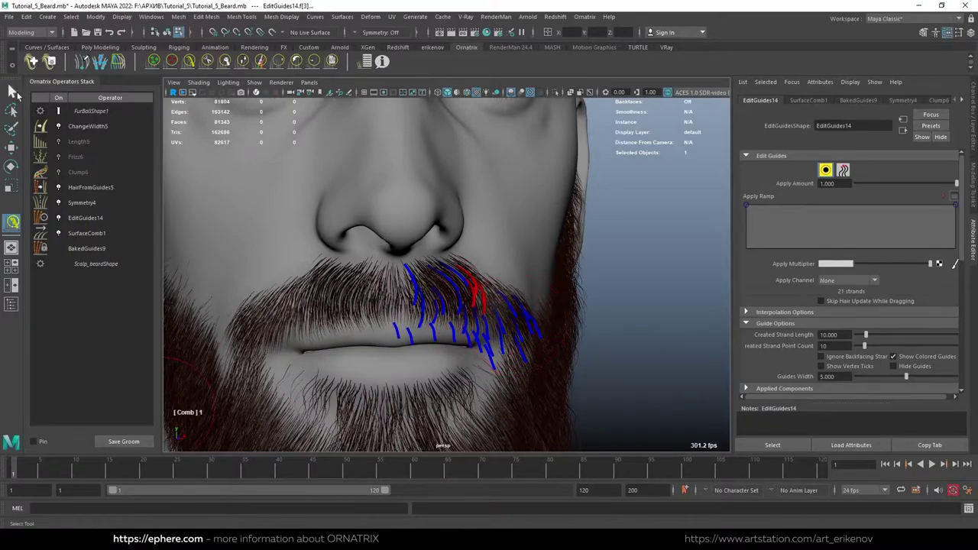
scroll(912, 307, "down", 3)
scroll(879, 310, "down", 5)
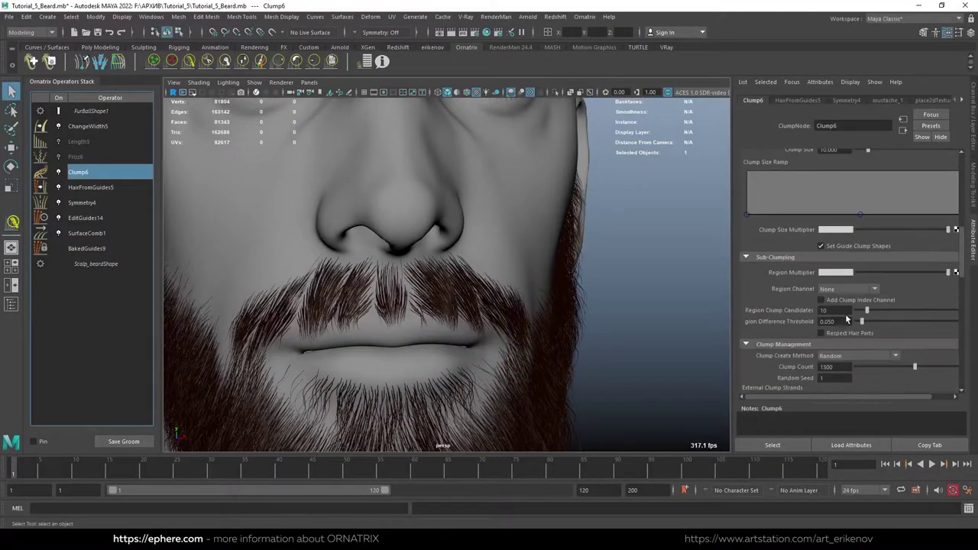
left_click(787, 316)
type("800")
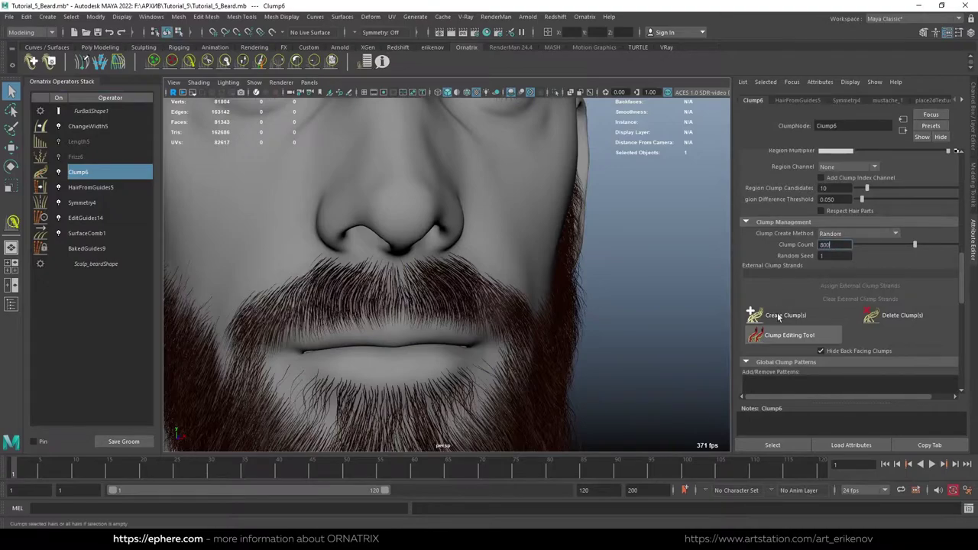
left_click(780, 317)
left_click_drag(966, 270, 971, 162)
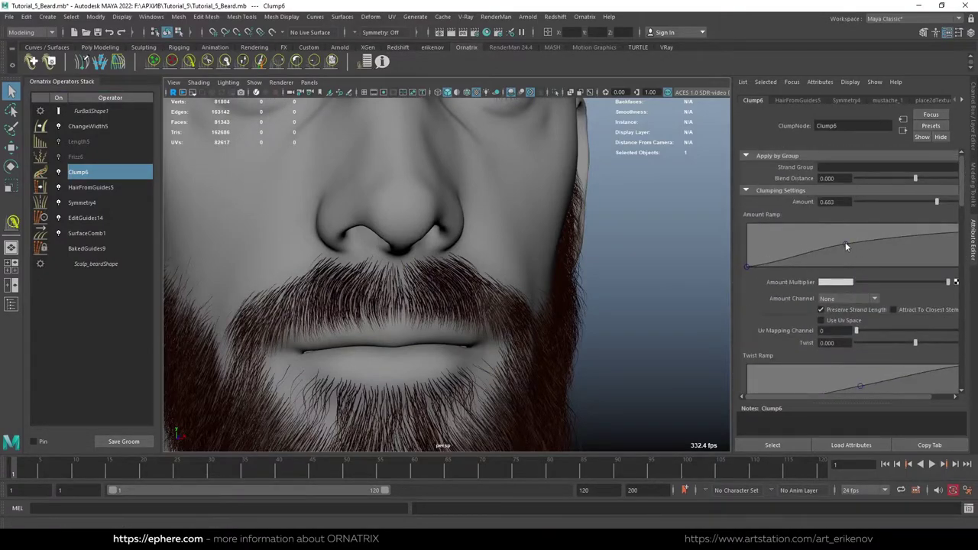
left_click_drag(845, 245, 841, 235)
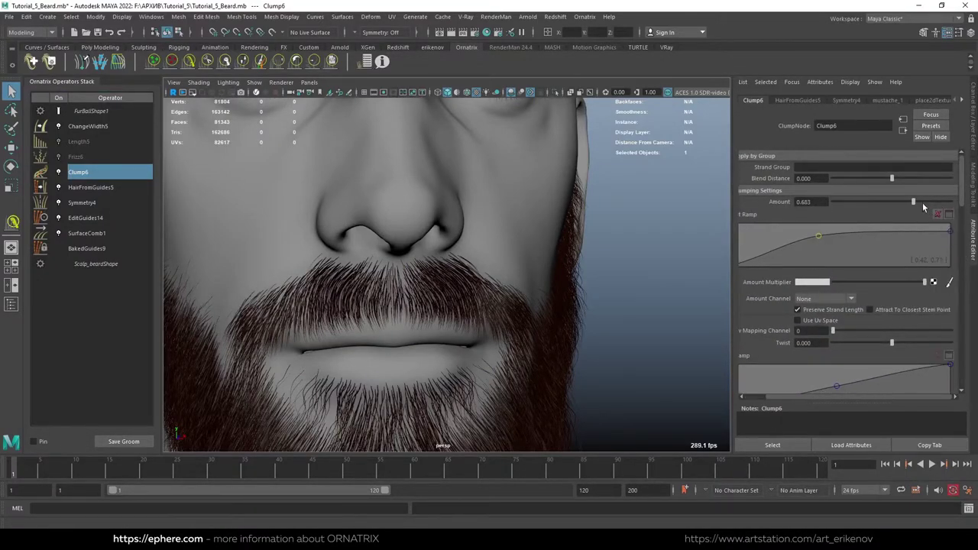
mouse_move(923, 204)
left_mouse_down()
mouse_move(952, 203)
mouse_move(962, 279)
left_mouse_up()
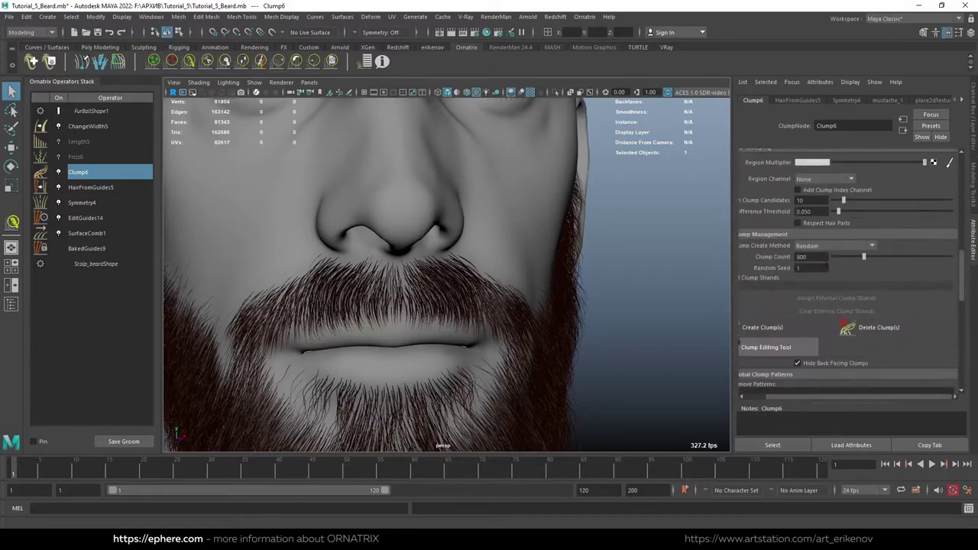
type("0")
key("Return")
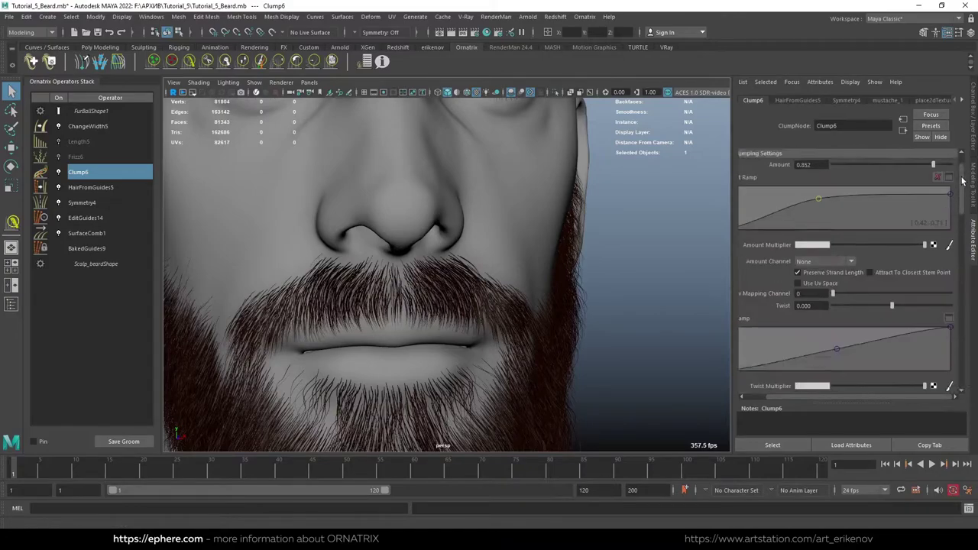
Lower the end point of Clump6's Amount Ramp to soften the clumping.
scroll(840, 253, "up", 5)
left_click(825, 247)
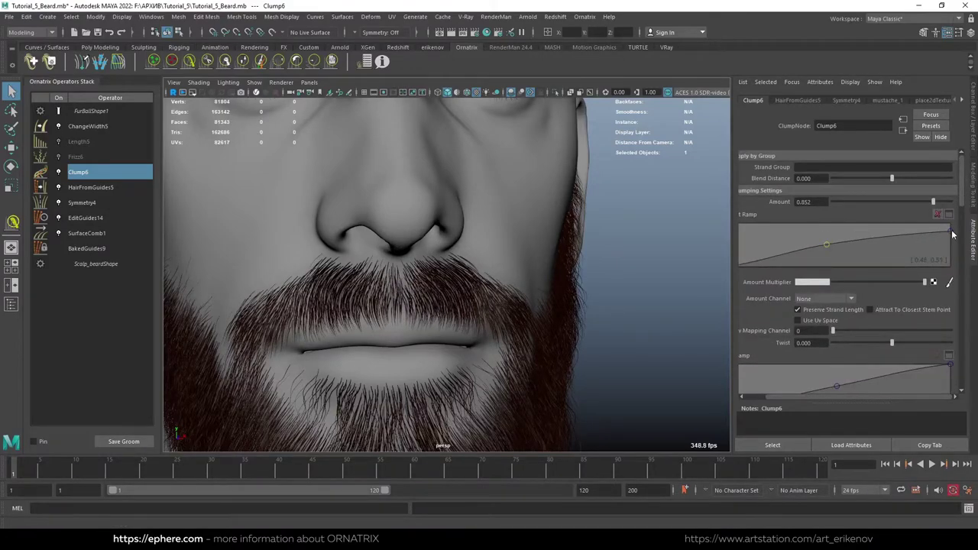
left_click_drag(949, 232, 950, 238)
scroll(505, 310, "down", 1)
left_click(81, 158)
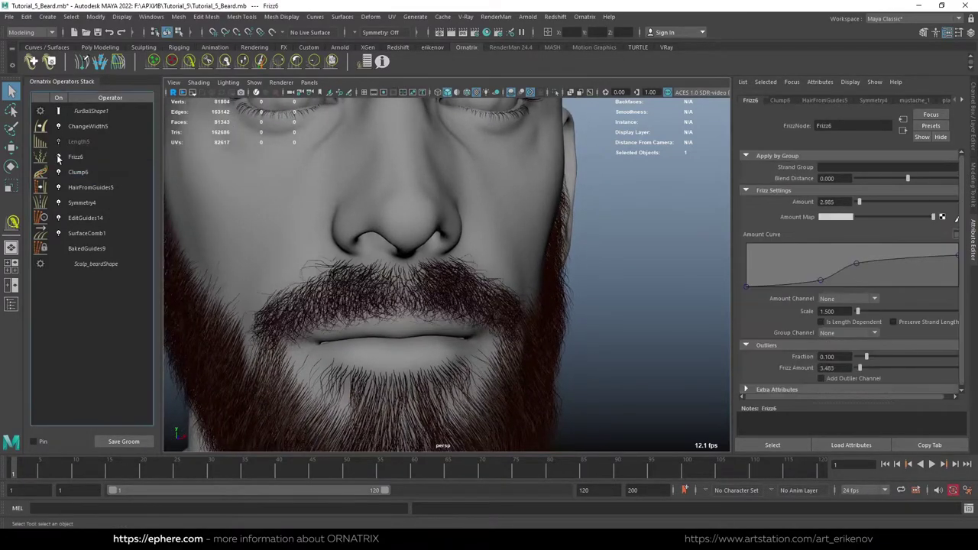
Add an Ornatrix Detail operator above Symmetry4 with View Point Count 35.
left_click(838, 312)
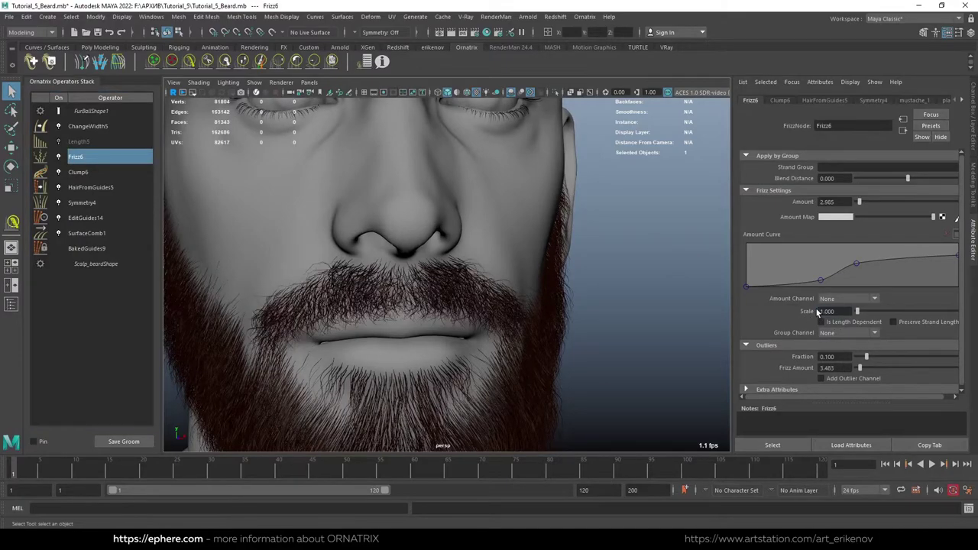
left_click(82, 203)
left_click(586, 17)
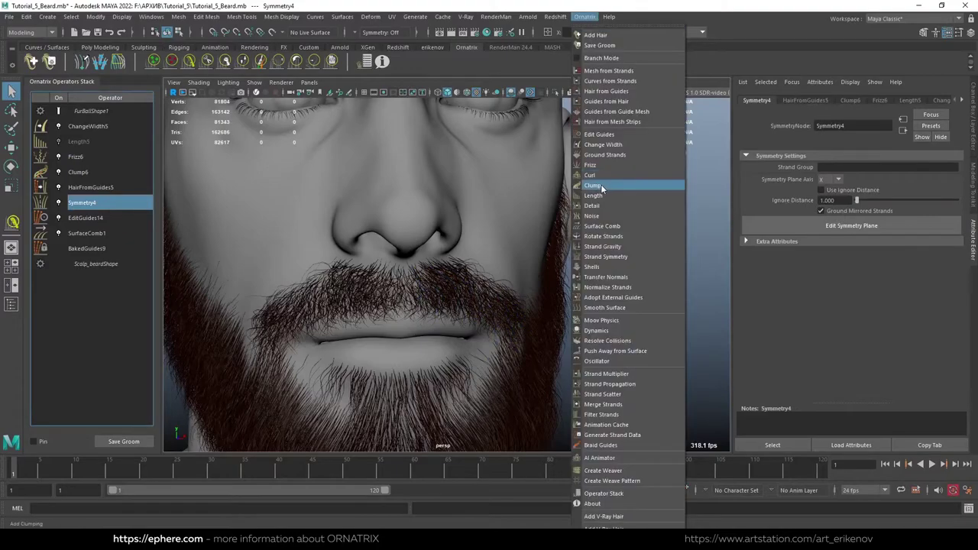
left_click(593, 205)
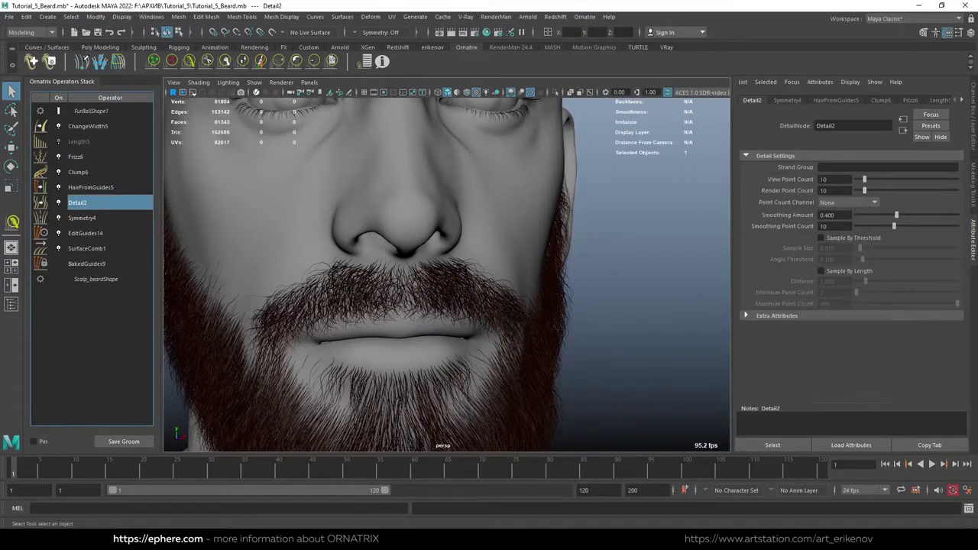
left_click(833, 179)
type("35")
key("Return")
Set Frizz6 Amount to 2 and flatten its amount curve, lowering the end point.
left_click(80, 156)
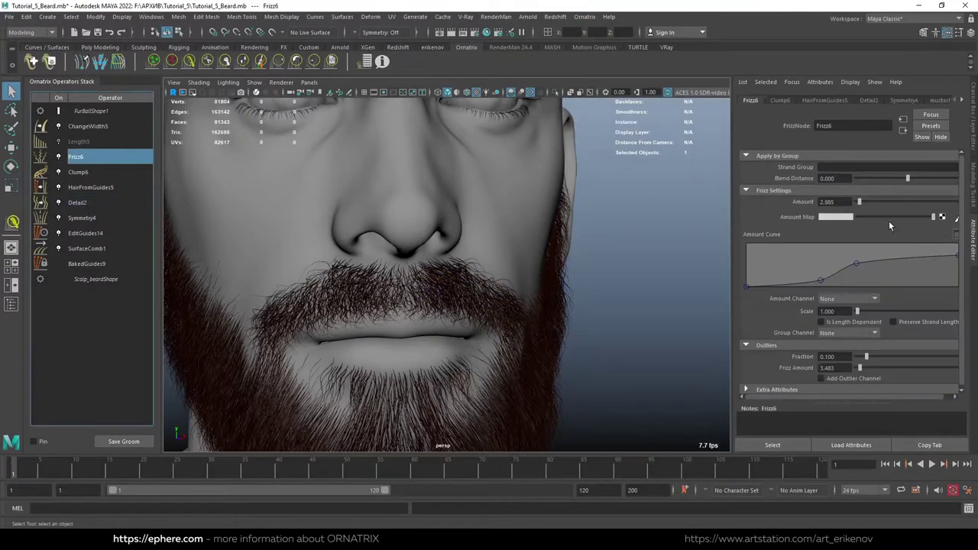
left_click_drag(858, 265, 875, 269)
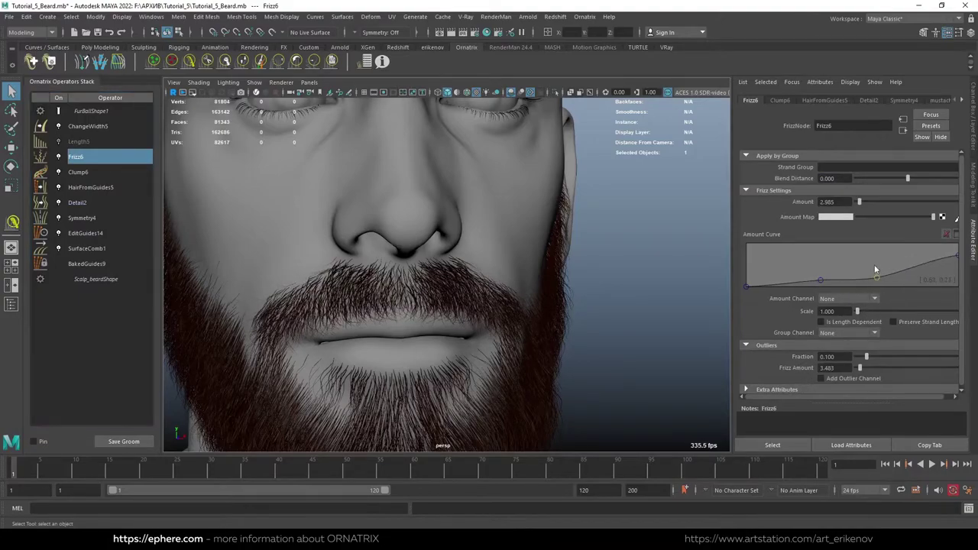
left_click(879, 396)
type("2")
key("Return")
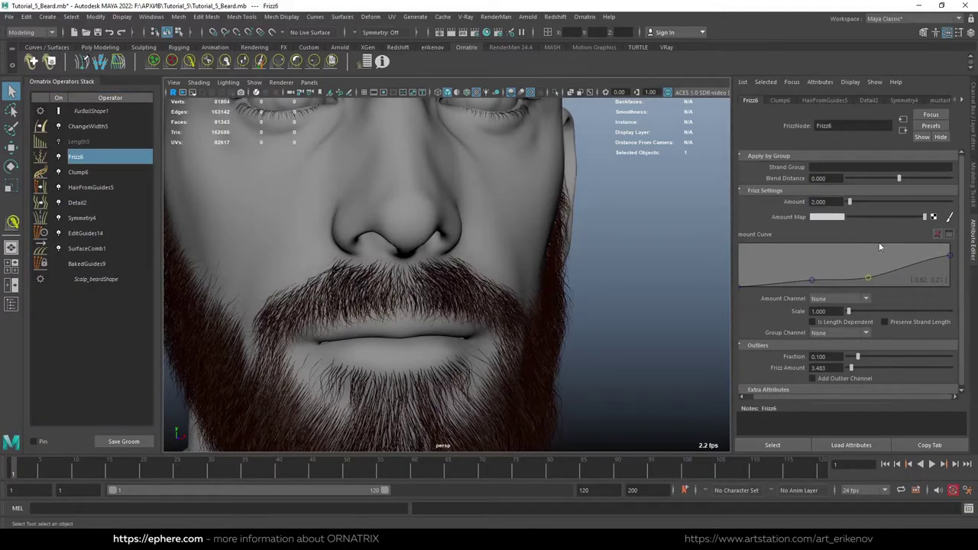
left_click_drag(953, 259, 967, 291)
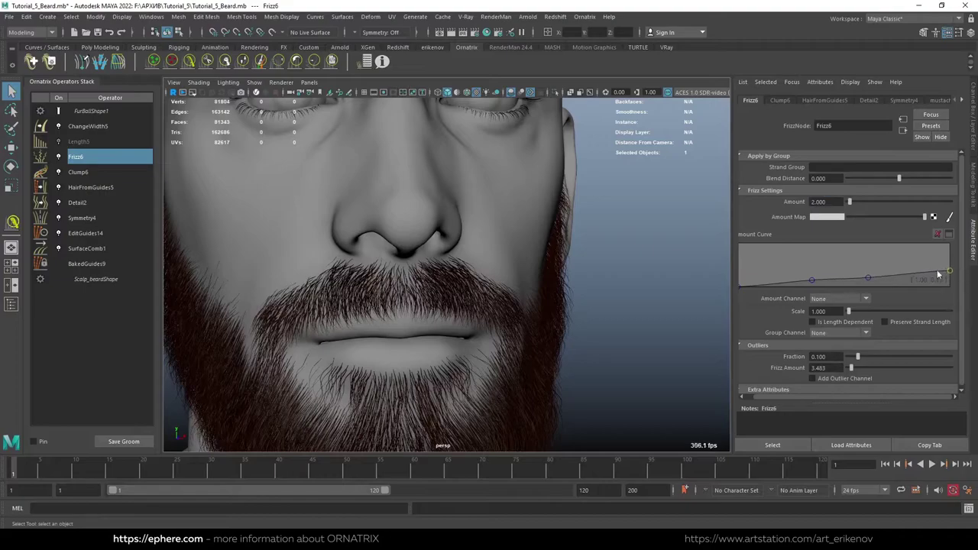
left_click_drag(868, 281, 867, 271)
Set frizz Scale to 0.65 and reshape the amount curve's middle and end points.
double_click(819, 311)
type("0.65")
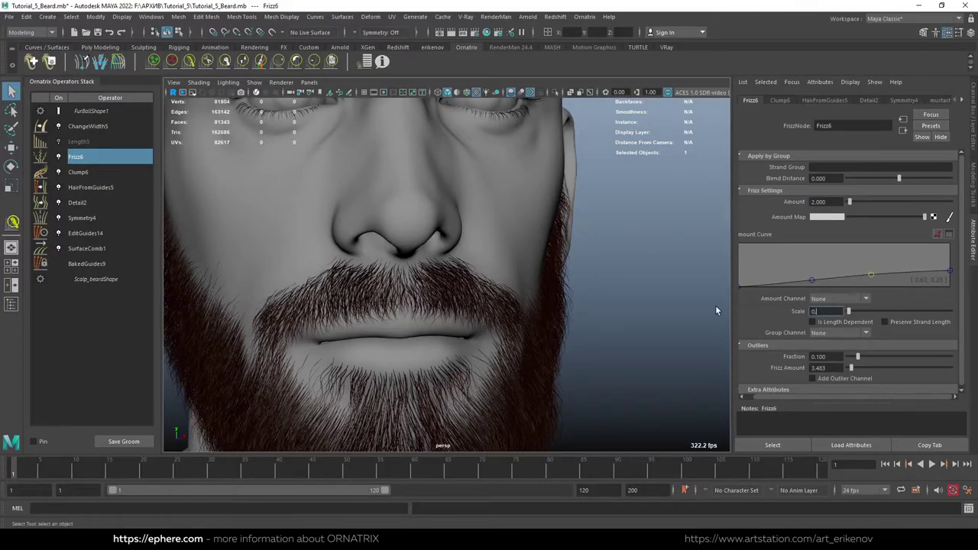
key("Return")
scroll(502, 287, "up", 3)
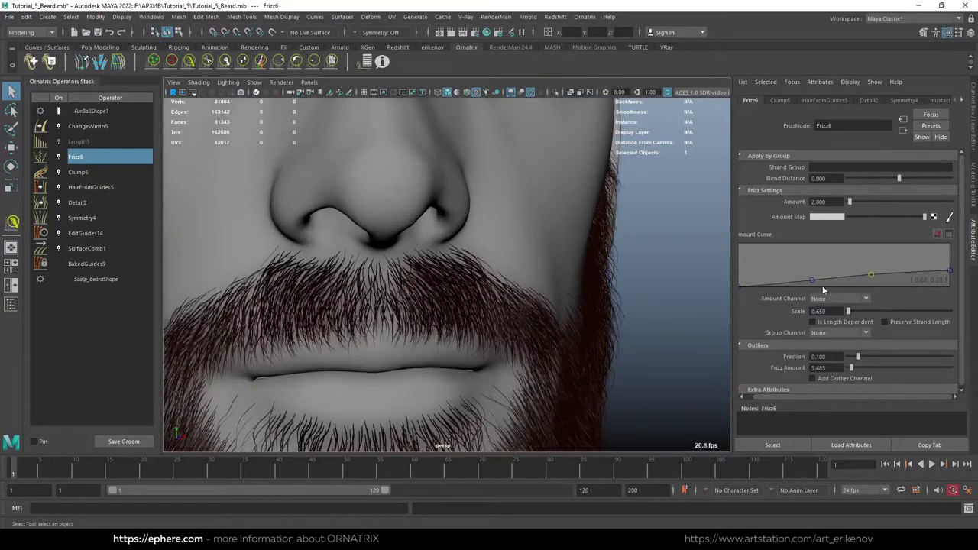
left_click_drag(812, 280, 876, 272)
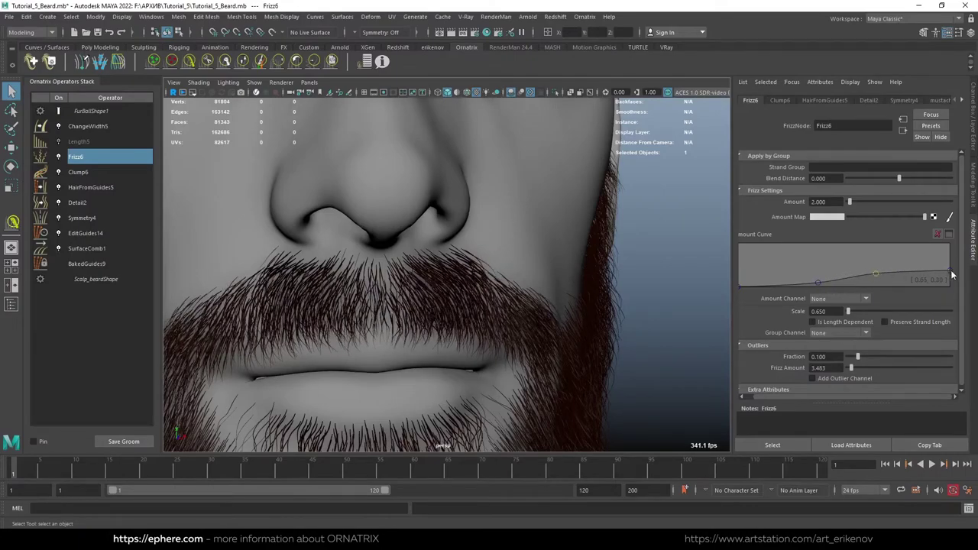
left_click_drag(949, 272, 956, 264)
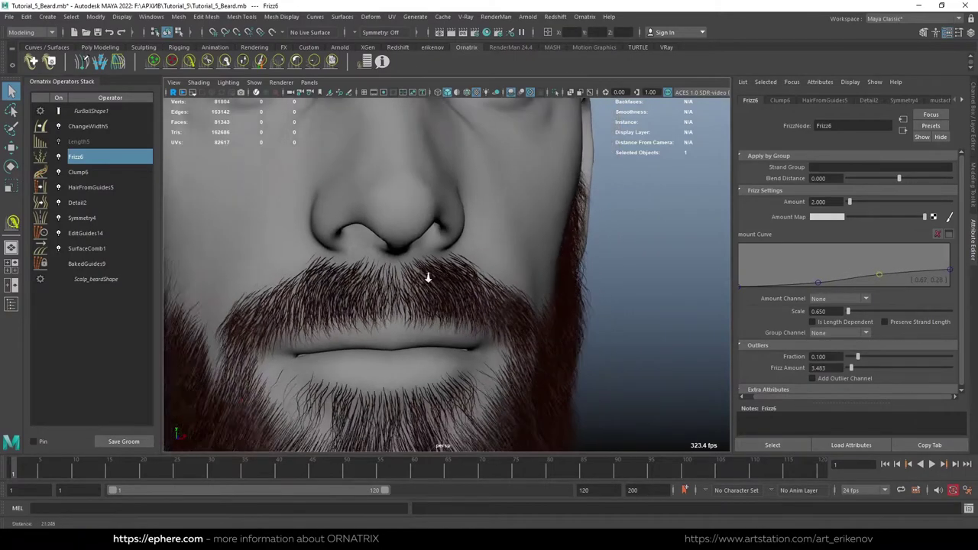
Add an Edit Guides operator above ChangeWidth5, then delete it again.
left_click_drag(430, 273, 489, 275, "alt")
left_click(88, 126)
left_click(556, 30)
left_click(611, 135)
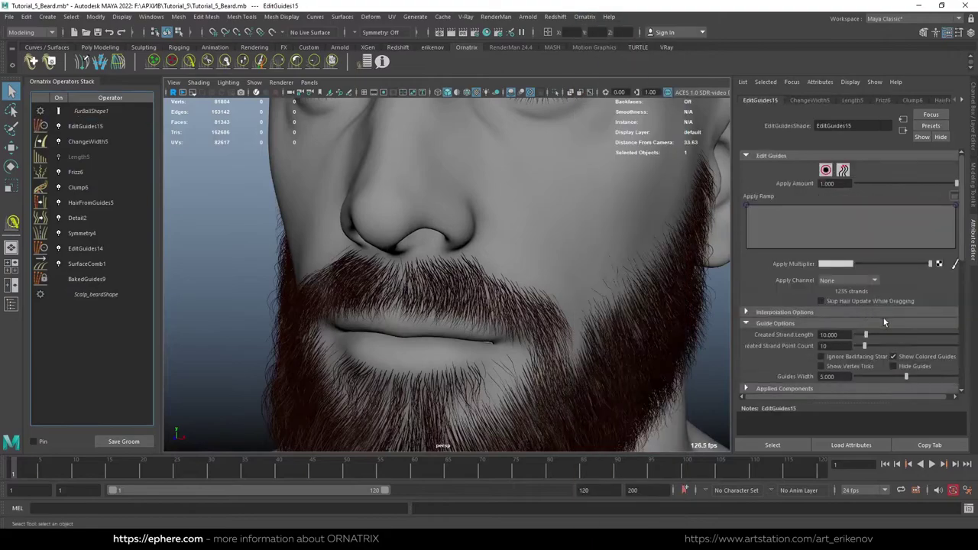
right_click(111, 122)
left_click(153, 183)
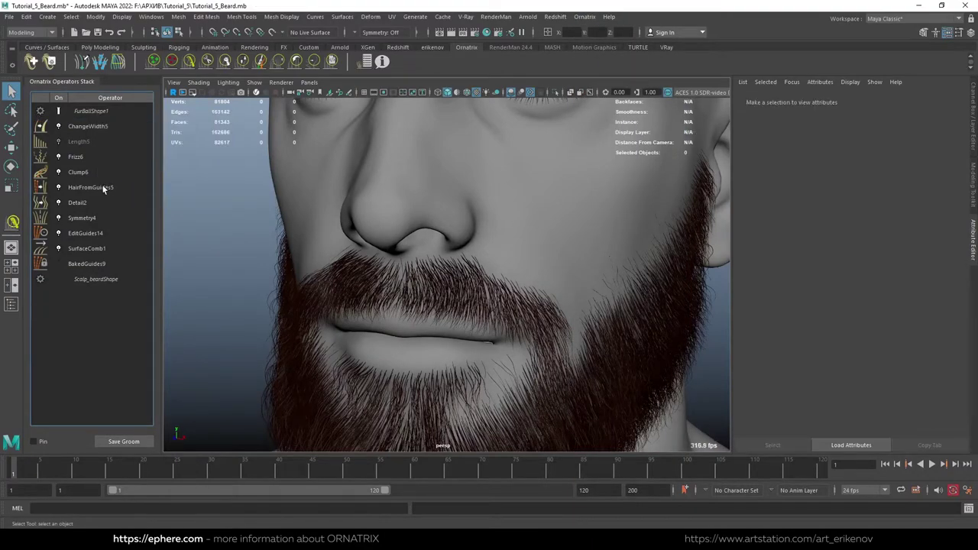
left_click(829, 258)
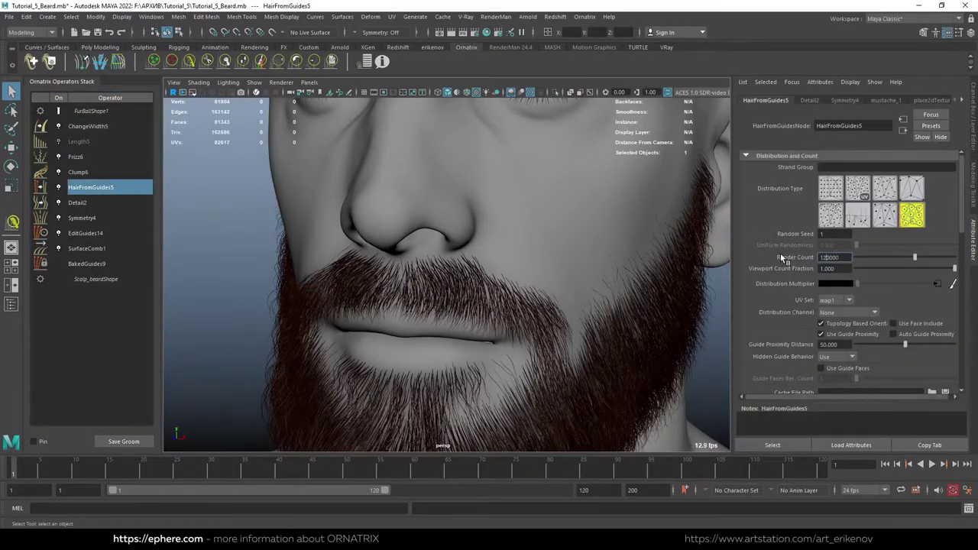
Set ChangeWidth5 strand width to 0.070, then zoom in close on the moustache.
left_click(113, 126)
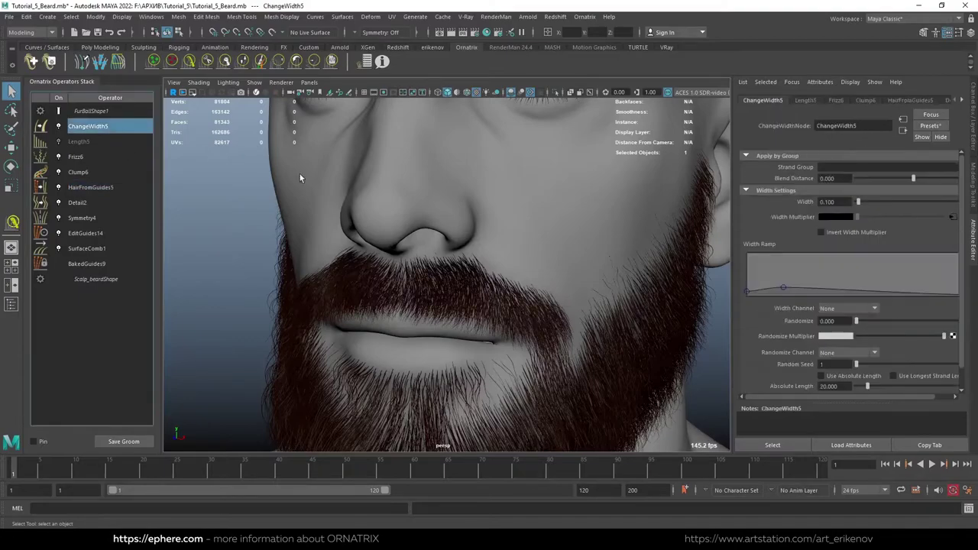
left_click(791, 290)
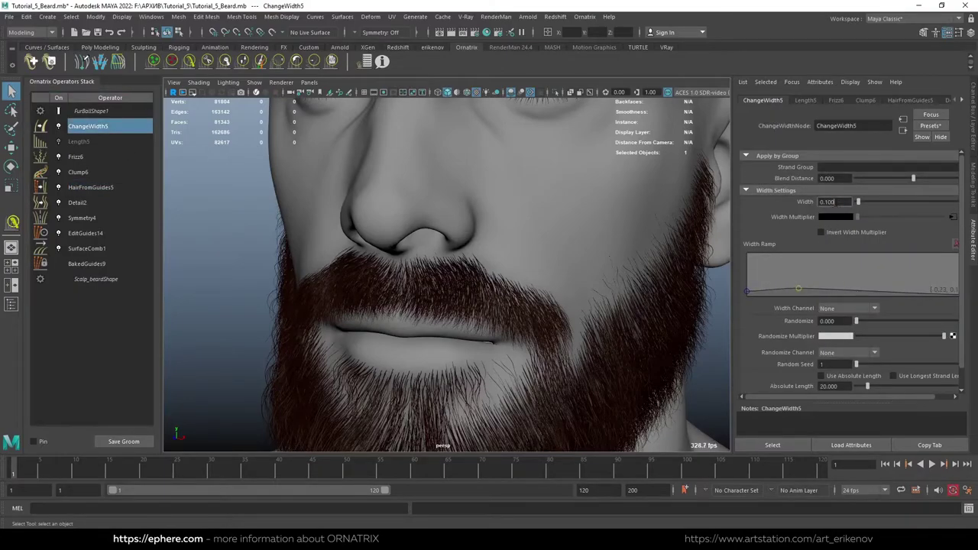
type("0.01")
type("0.070")
key("Return")
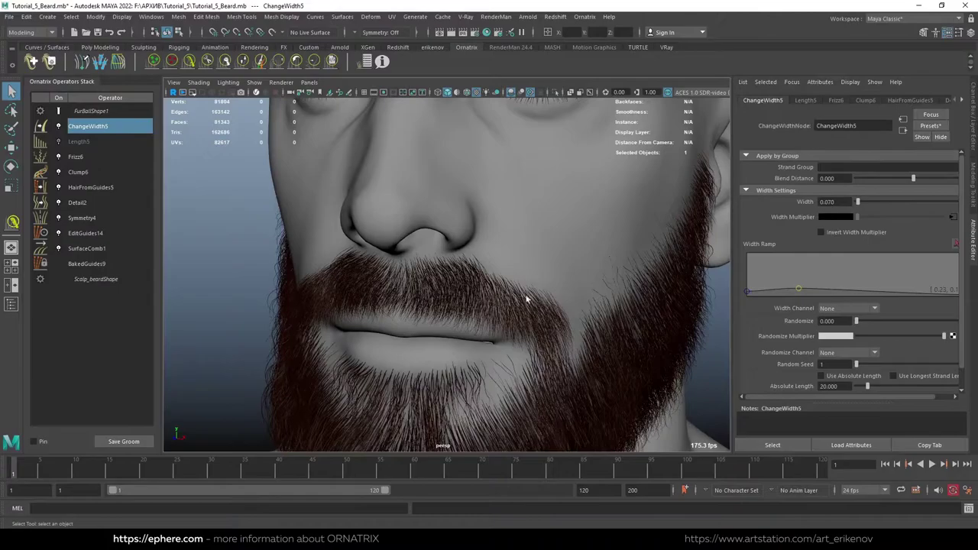
left_click_drag(526, 299, 543, 290, "alt")
scroll(558, 367, "up", 5)
mouse_move(557, 367)
left_mouse_down("alt")
mouse_move(590, 350)
mouse_move(151, 257)
left_mouse_up("alt")
Bring up the mustache's EditGuides14 guides and switch to the GrowShrink brush.
left_click(85, 233)
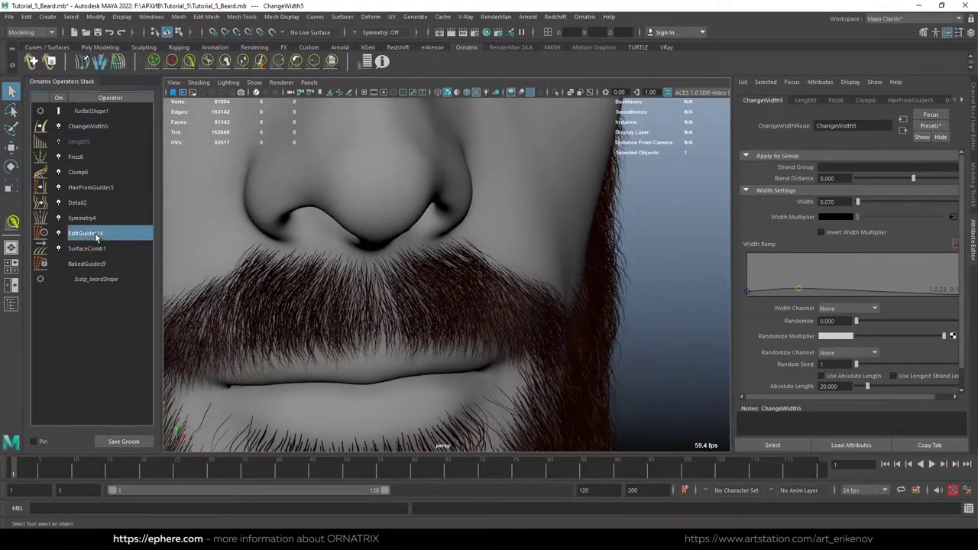
mouse_move(382, 305)
left_mouse_down("alt")
mouse_move(397, 311)
mouse_move(367, 301)
mouse_move(378, 287)
left_mouse_up("alt")
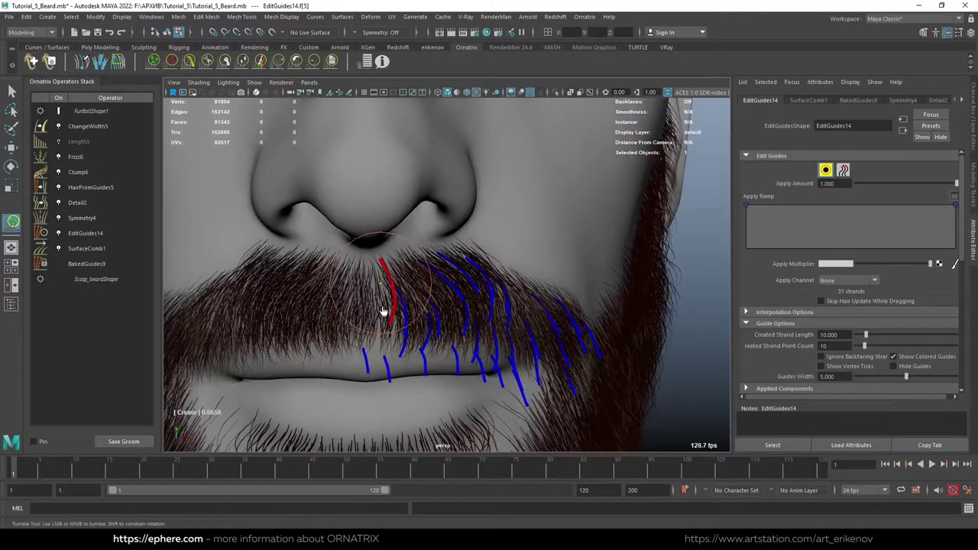
key("q")
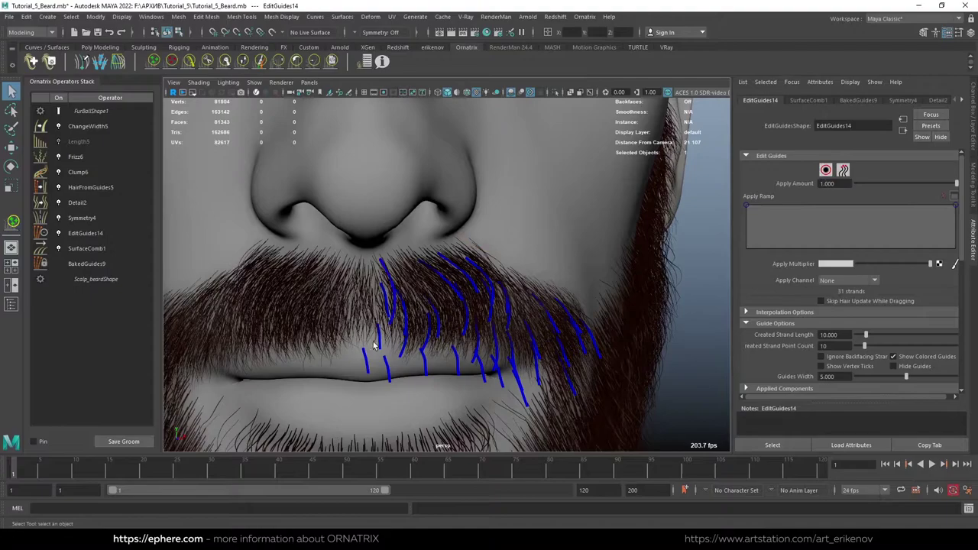
left_click(376, 346)
left_click(85, 233)
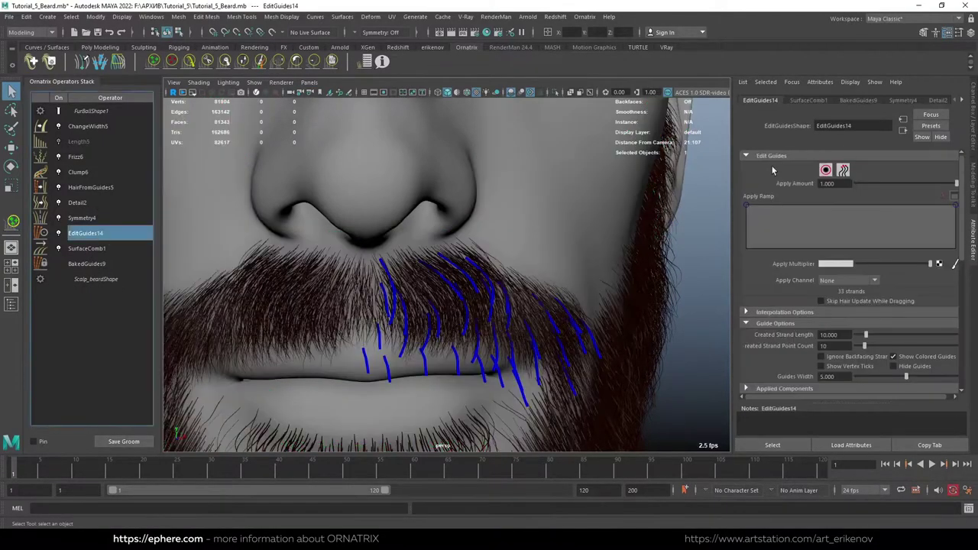
left_click_drag(359, 321, 400, 317, "alt")
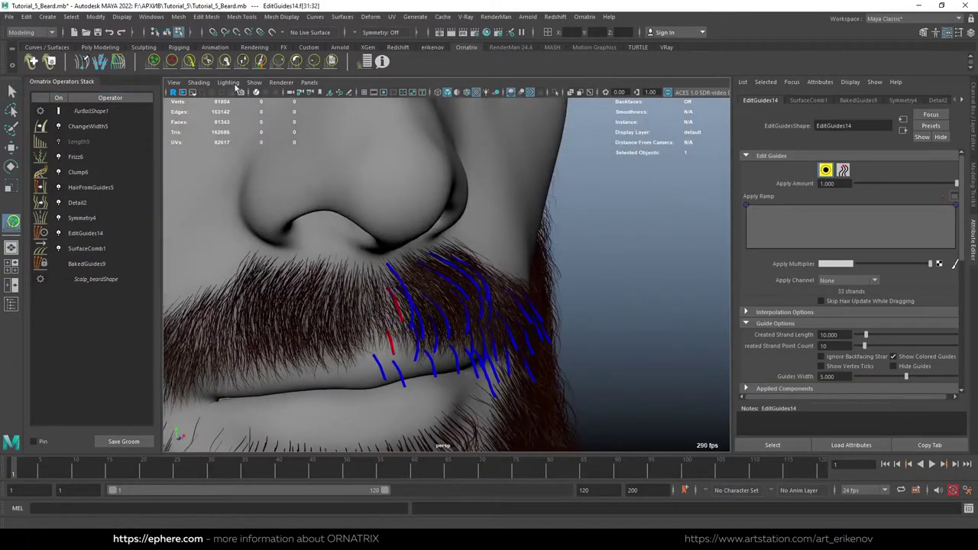
left_click(243, 61)
mouse_move(359, 290)
left_mouse_down("alt")
mouse_move(407, 286)
mouse_move(398, 307)
left_mouse_up("alt")
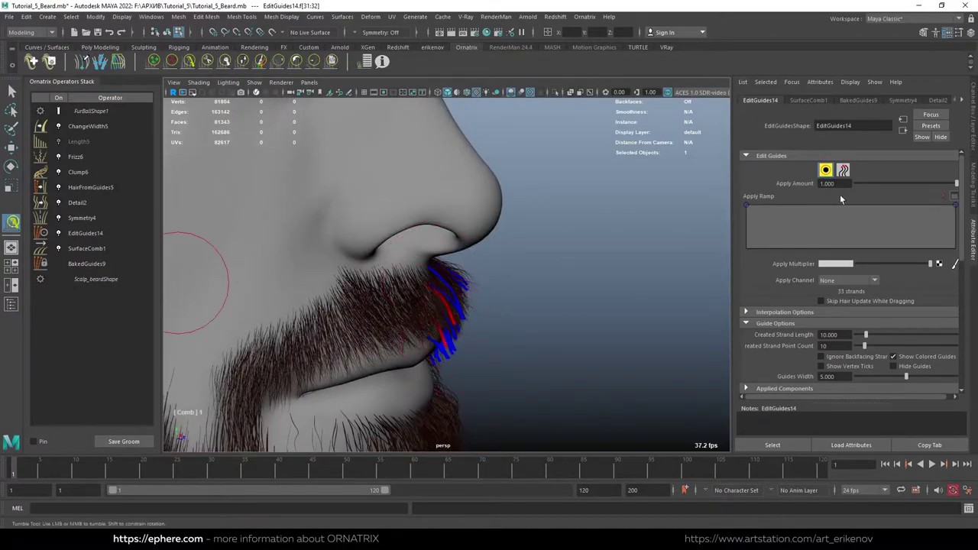
mouse_move(549, 269)
left_mouse_down("alt")
mouse_move(395, 267)
mouse_move(428, 276)
mouse_move(409, 297)
left_mouse_up("alt")
Comb the mustache guides along the upper lip and under the nose.
left_click(154, 61)
left_click_drag(357, 217, 413, 252, "alt")
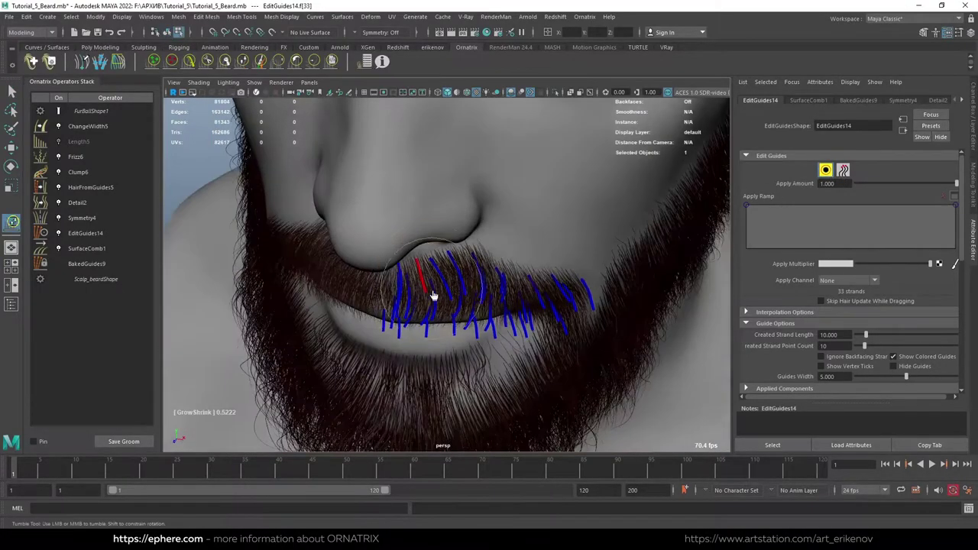
left_click(825, 170)
left_click(825, 170)
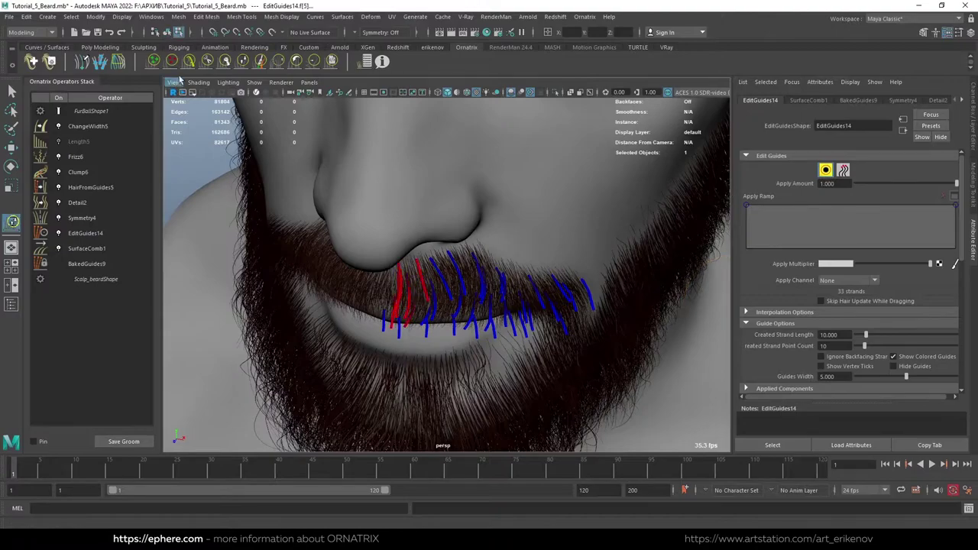
mouse_move(444, 277)
left_mouse_down("alt")
mouse_move(488, 279)
mouse_move(407, 291)
left_mouse_up("alt")
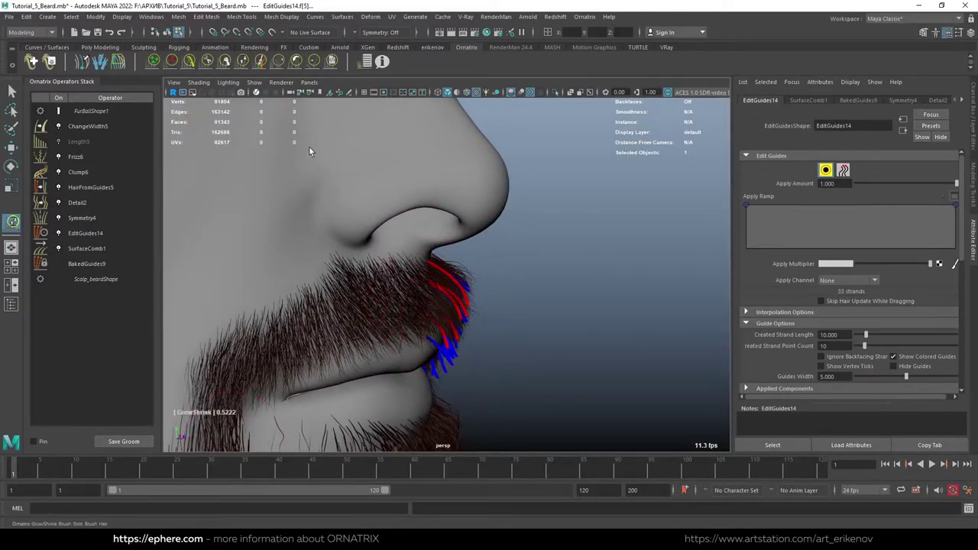
mouse_move(458, 345)
left_mouse_down("alt")
mouse_move(444, 321)
mouse_move(463, 356)
mouse_move(367, 340)
mouse_move(443, 343)
left_mouse_up("alt")
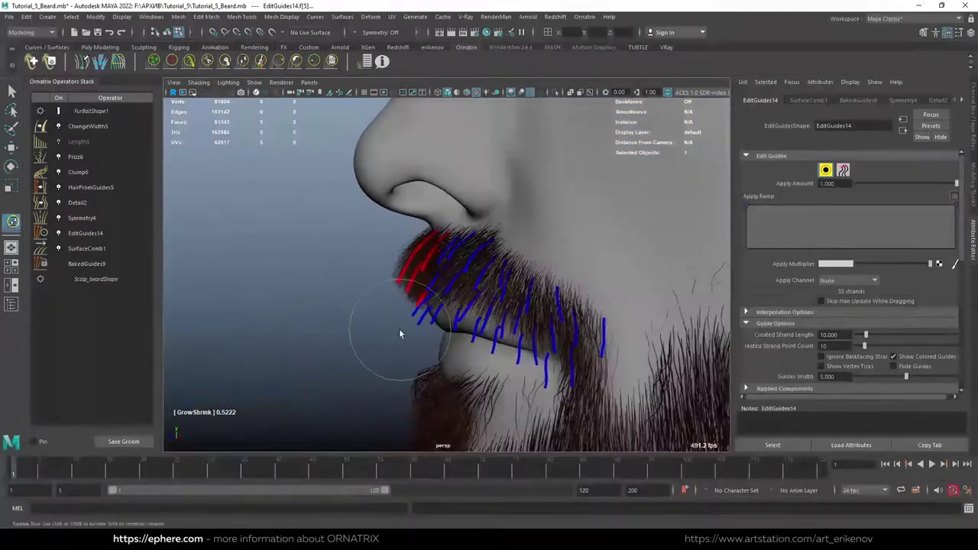
left_click_drag(408, 251, 499, 235, "alt")
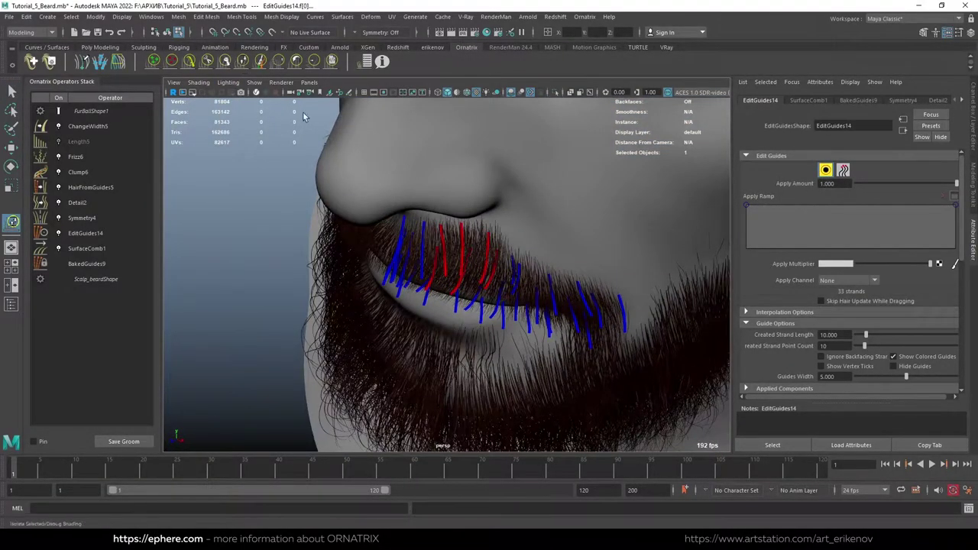
left_click_drag(303, 116, 458, 321, "alt")
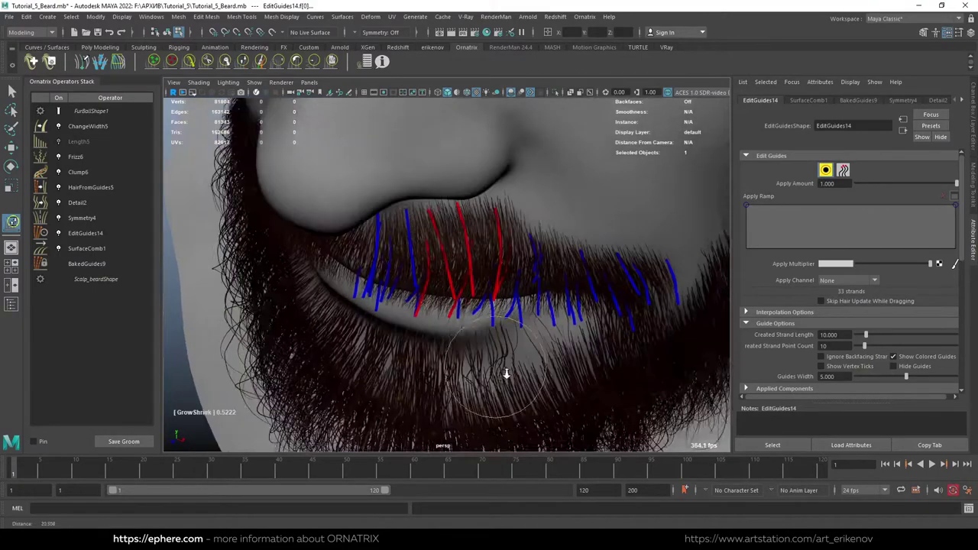
mouse_move(507, 374)
left_mouse_down("alt")
mouse_move(430, 343)
mouse_move(523, 297)
mouse_move(537, 301)
mouse_move(509, 267)
mouse_move(463, 323)
left_mouse_up("alt")
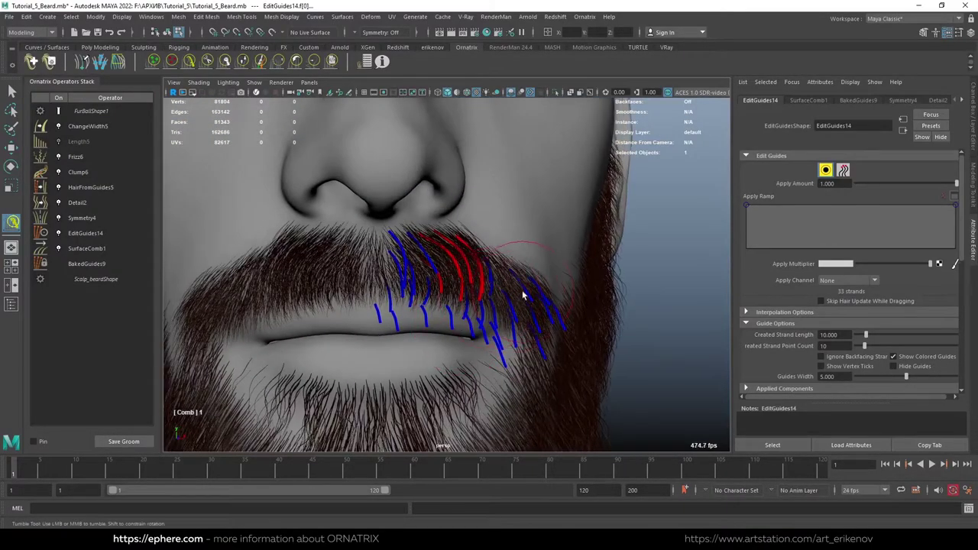
Resize the mustache guides with GrowShrink from low side angles, then return to combing.
left_click_drag(522, 290, 449, 315, "alt")
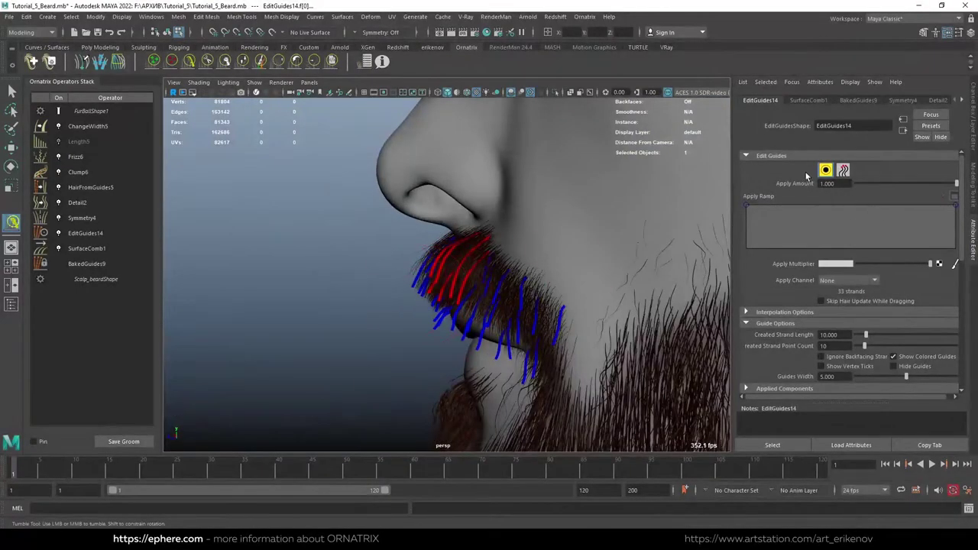
left_click_drag(684, 217, 574, 341, "alt")
left_click(260, 61)
key("q")
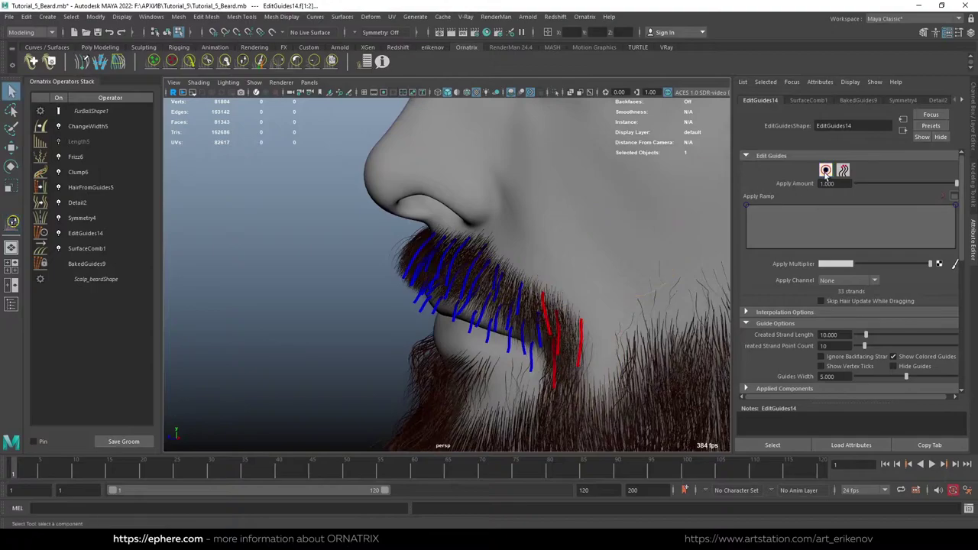
left_click_drag(684, 227, 503, 288, "alt")
left_click(243, 61)
left_click_drag(566, 306, 503, 324, "alt")
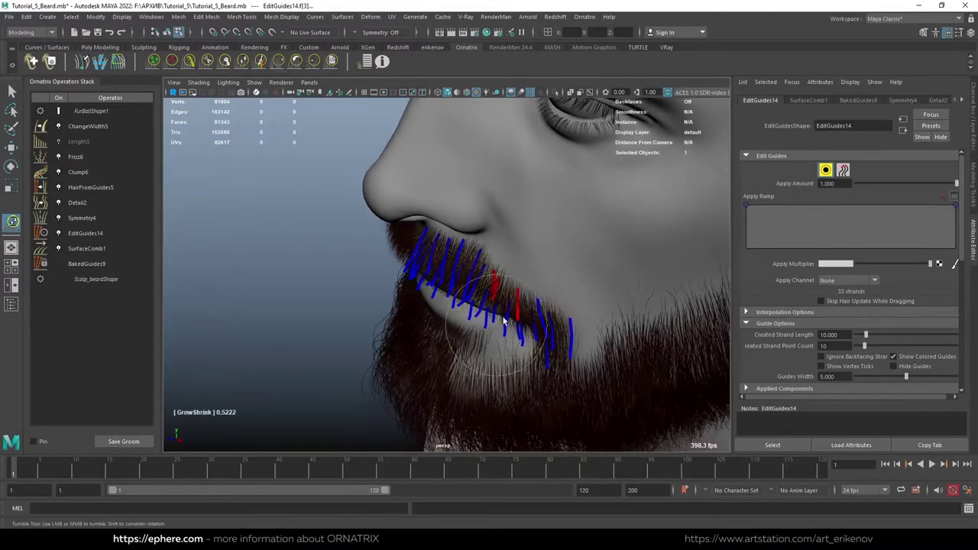
left_click(202, 61)
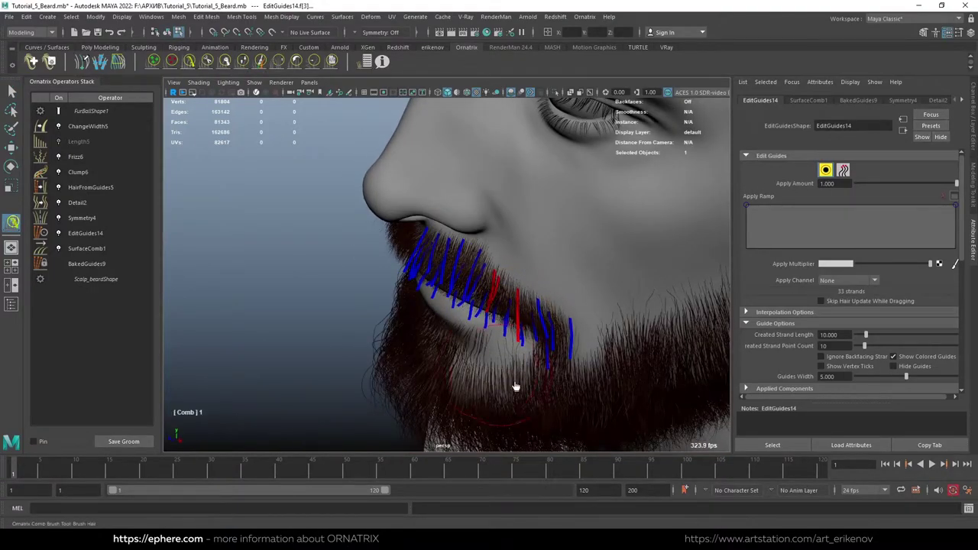
left_click_drag(520, 357, 538, 328, "alt")
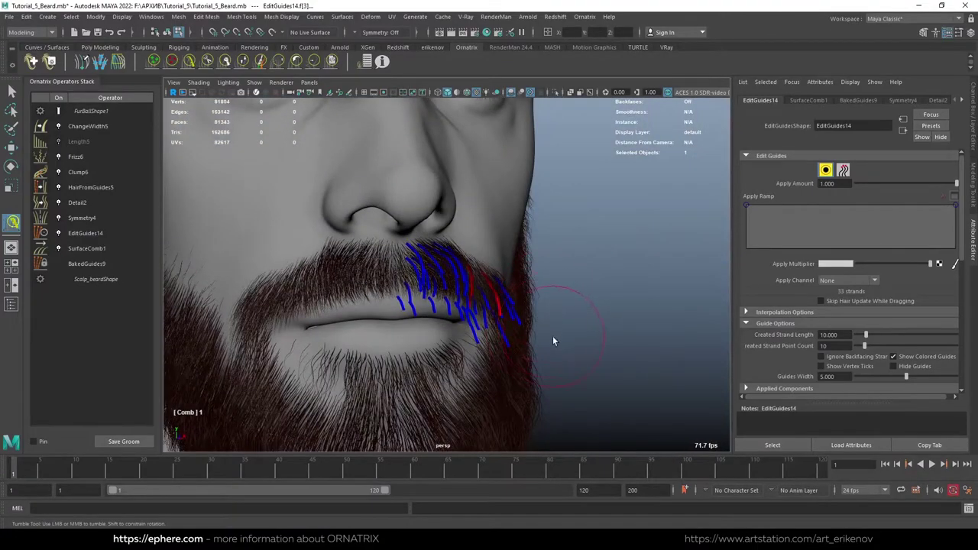
Raise the Frizz6 amount curve's middle point and set frizz Scale to 0.750.
key("q")
left_click(78, 156)
scroll(436, 283, "up", 3)
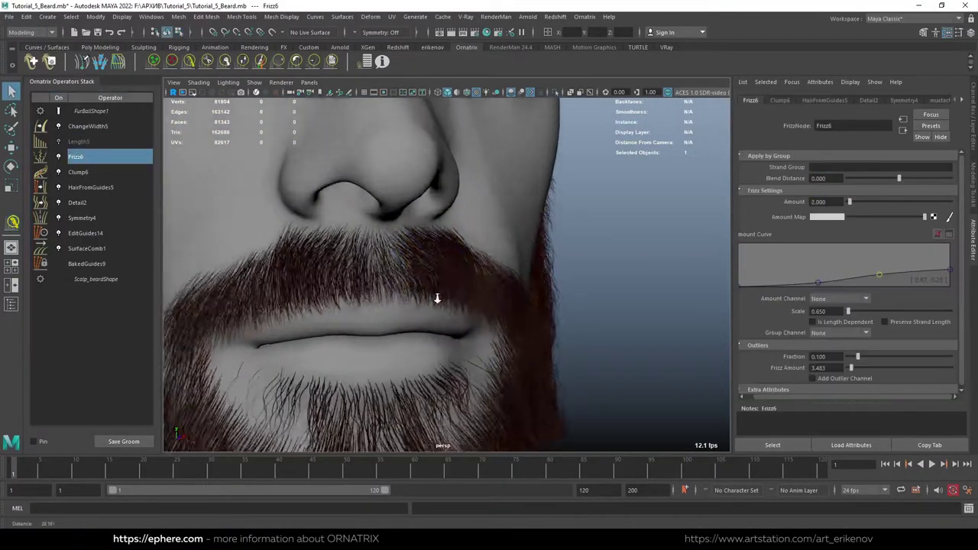
scroll(436, 283, "up", 2)
left_click_drag(880, 277, 884, 271)
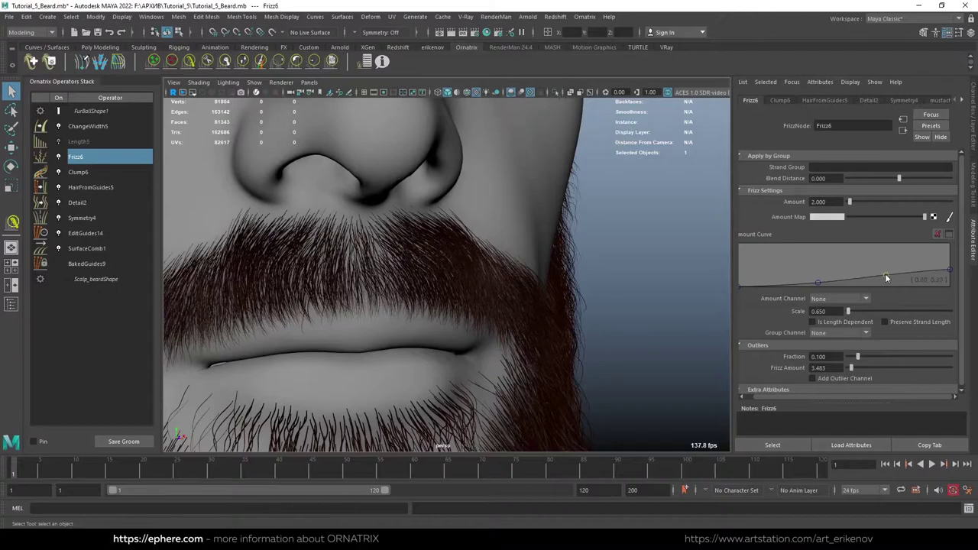
left_click_drag(847, 311, 834, 313)
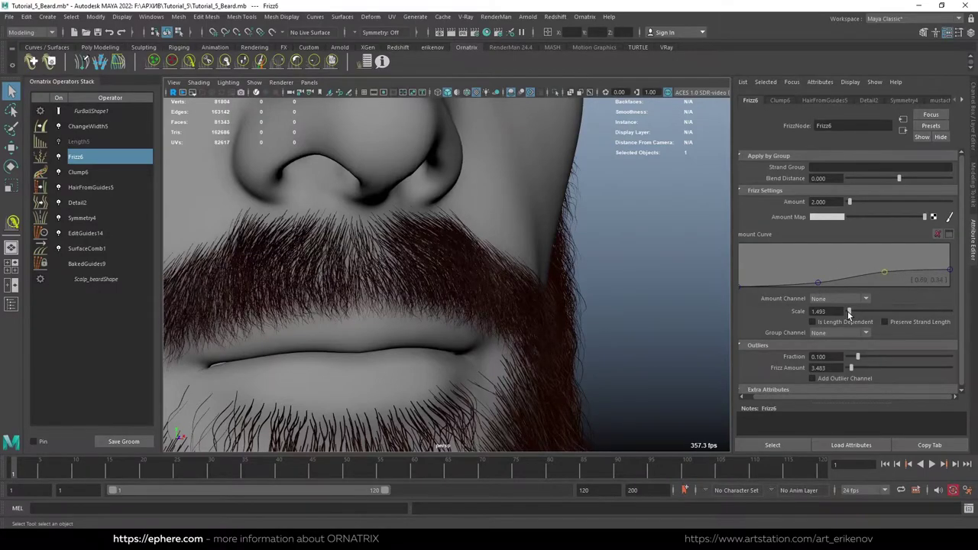
type(".75")
key("Return")
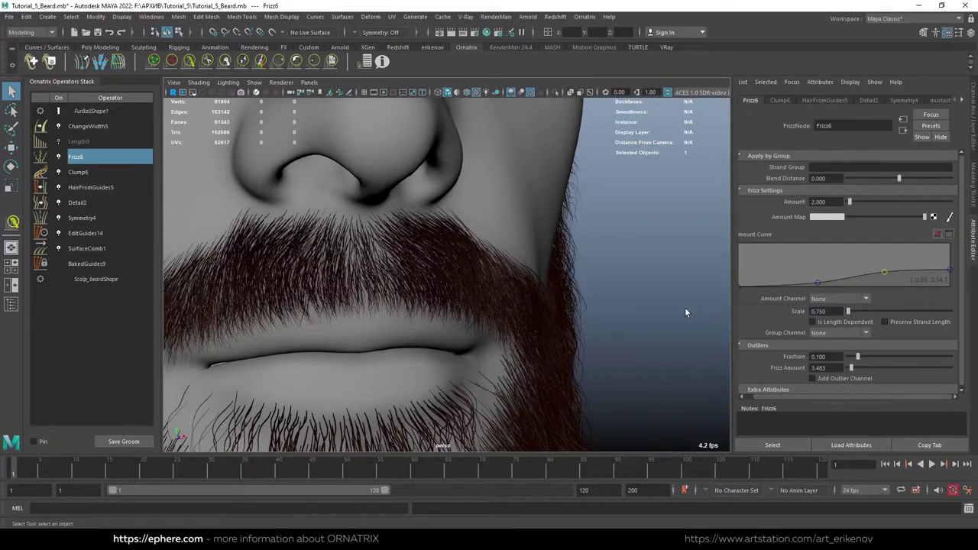
Set outlier Fraction 0.030 and Frizz Amount about 4.478, then select the beard hair.
left_click_drag(851, 368, 858, 366)
type("3")
key("Return")
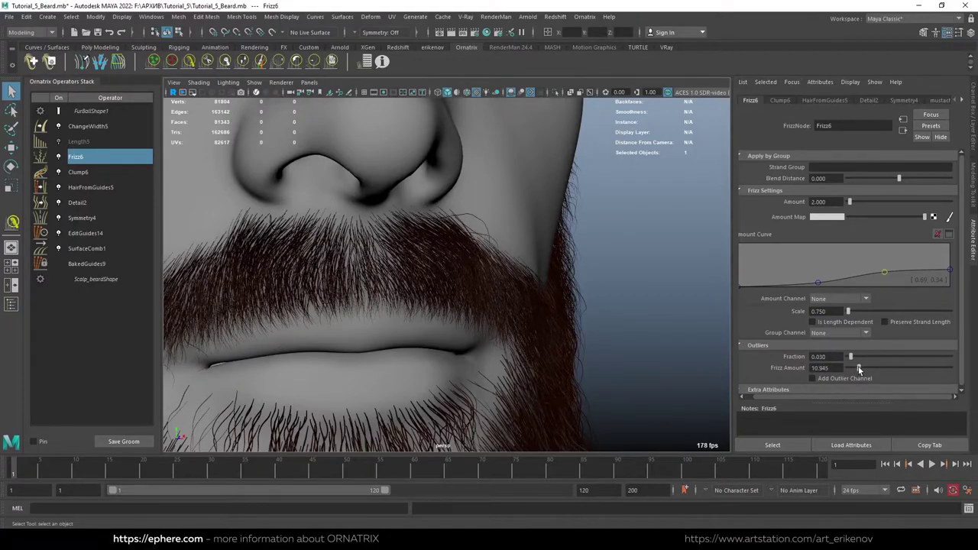
left_click_drag(579, 306, 545, 306, "alt")
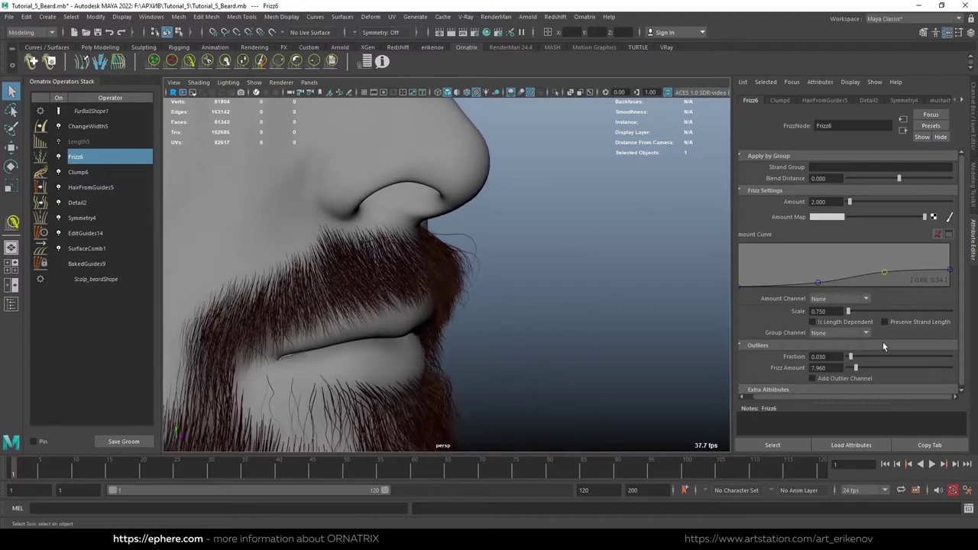
left_click_drag(856, 366, 852, 368)
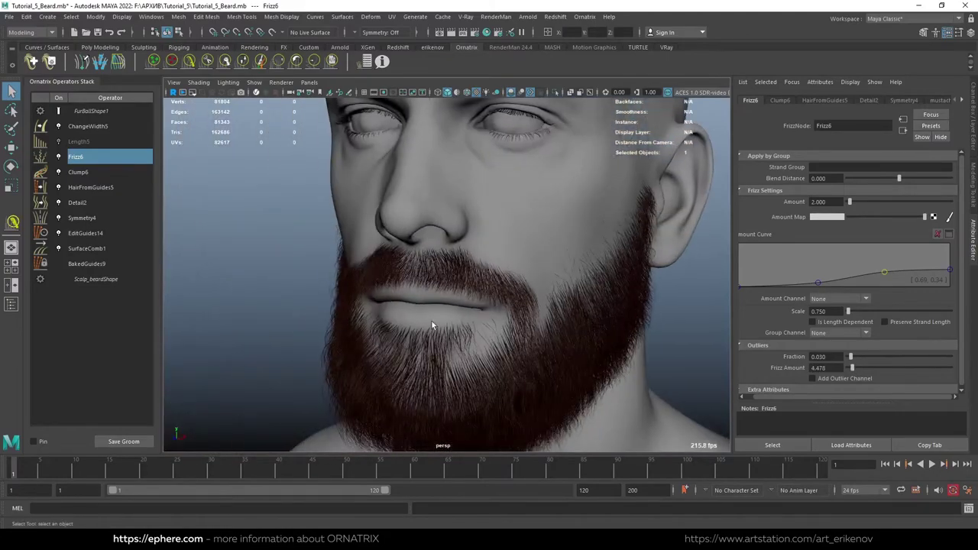
left_click_drag(380, 301, 502, 324, "alt")
scroll(502, 319, "up", 5)
left_click(611, 407)
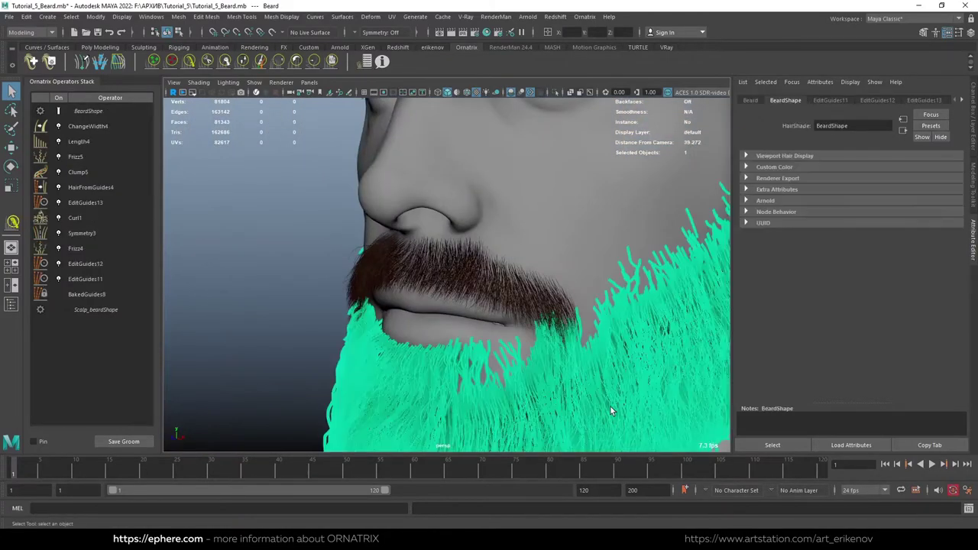
Set the beard strand width to 0.075 and adjust the width ramp's tip end.
left_click(89, 127)
double_click(828, 202)
type("5")
key("Return")
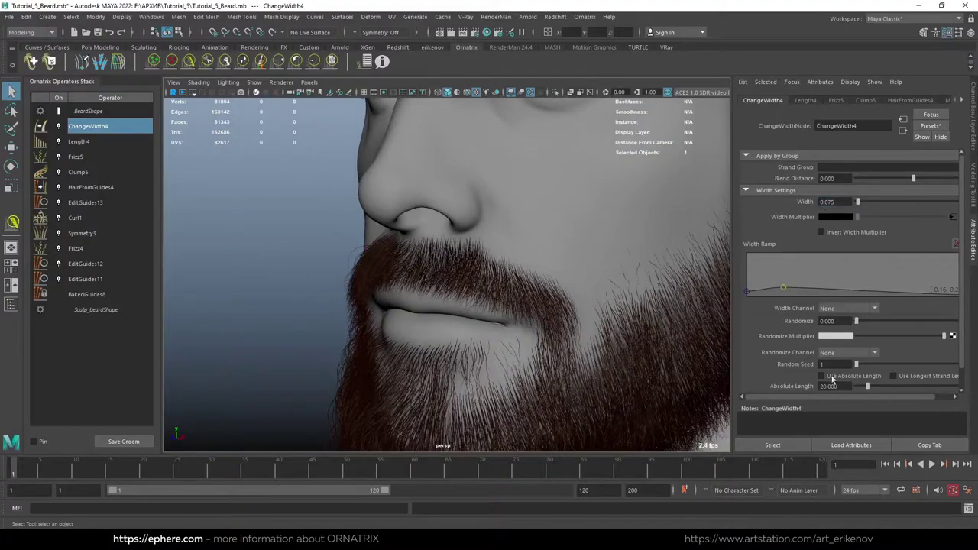
left_click_drag(825, 397, 833, 397)
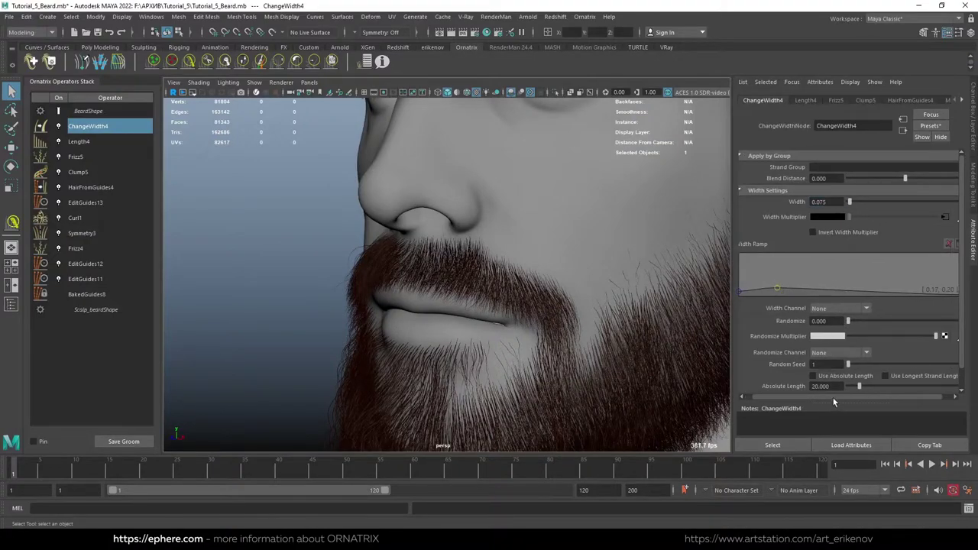
left_click_drag(952, 298, 960, 296)
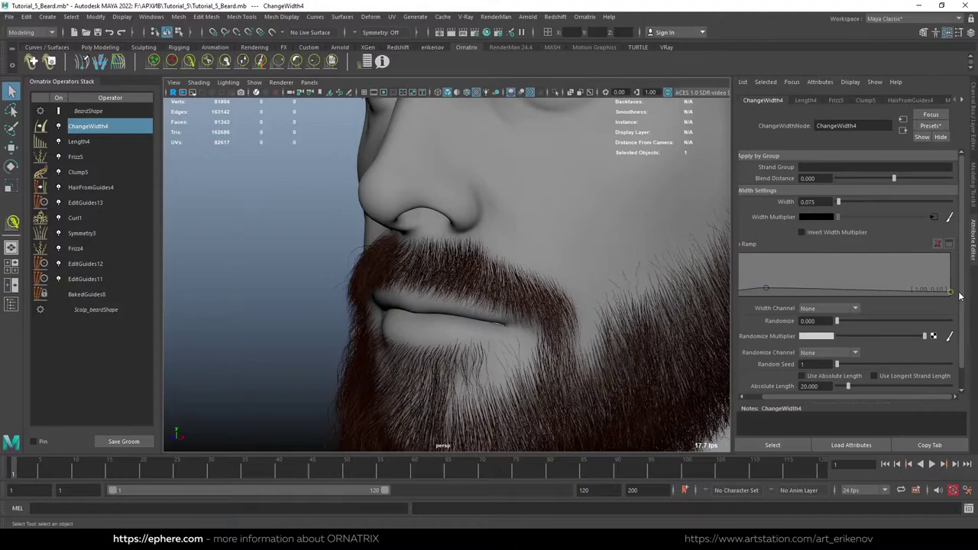
Raise the beard's hair distribution render count to 200000.
left_click(92, 187)
left_click(831, 257)
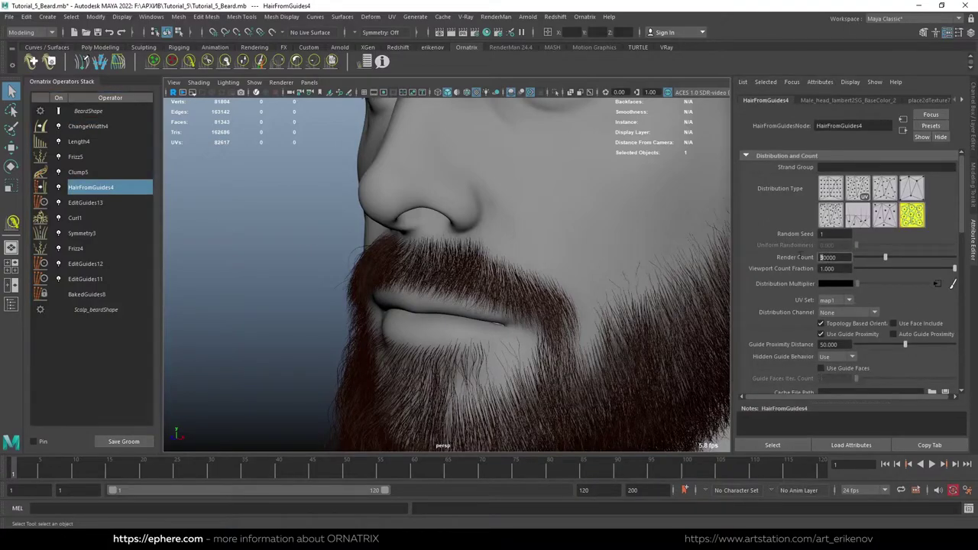
type("200000")
key("Return")
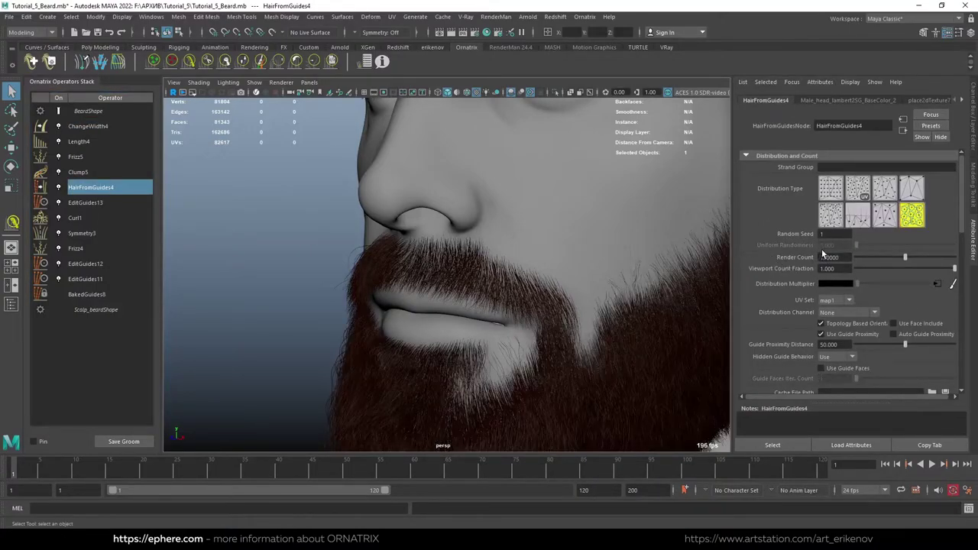
Insert an EditGuides15 operator near the top of the beard's stack.
left_click(55, 110)
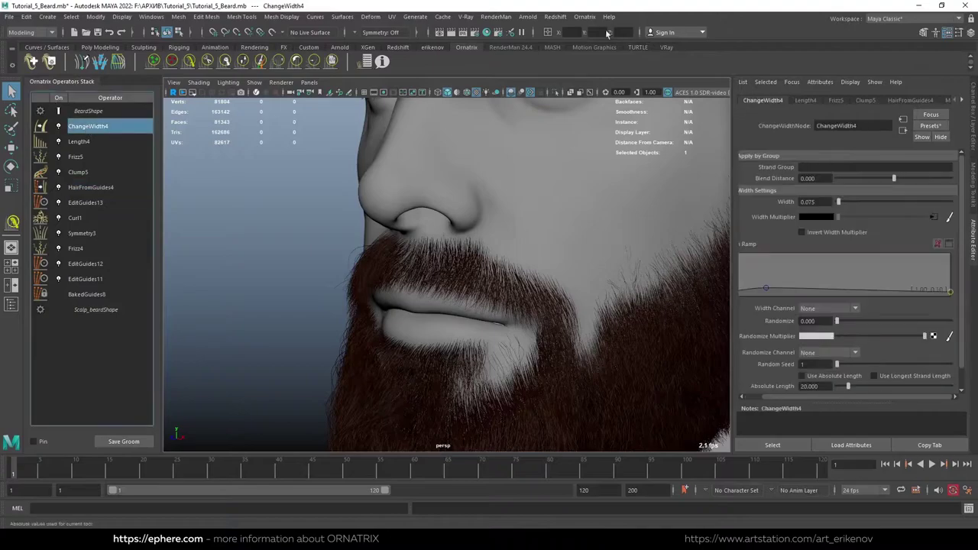
left_click(584, 16)
left_click(611, 134)
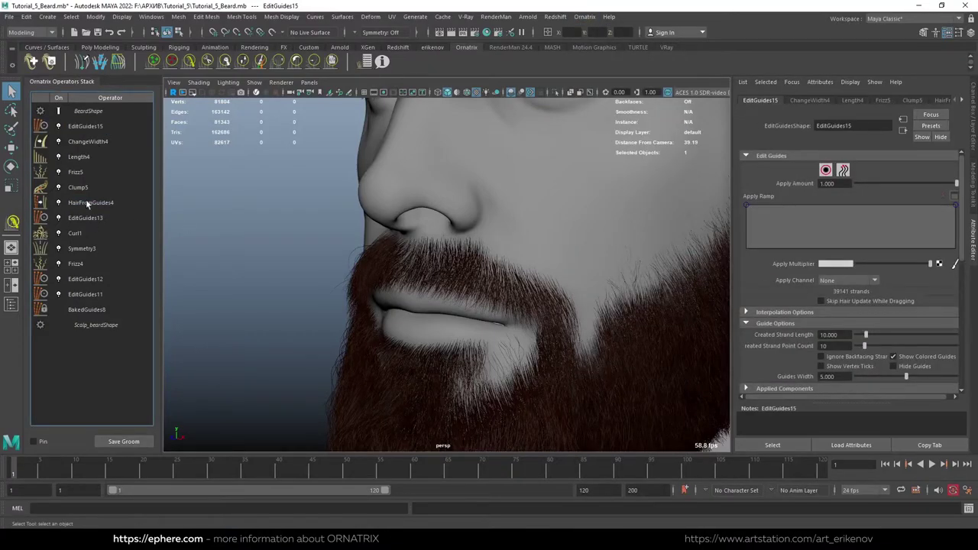
left_click_drag(601, 336, 530, 259, "alt")
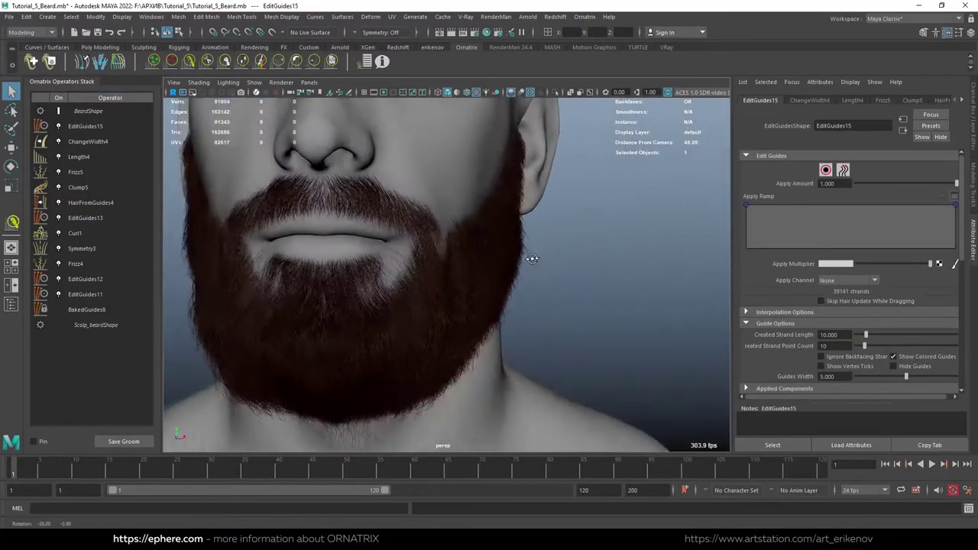
Pick the ChangeWidth4 ramp's left point and set HairFromGuides4 Render Count to 70000.
left_click(88, 142)
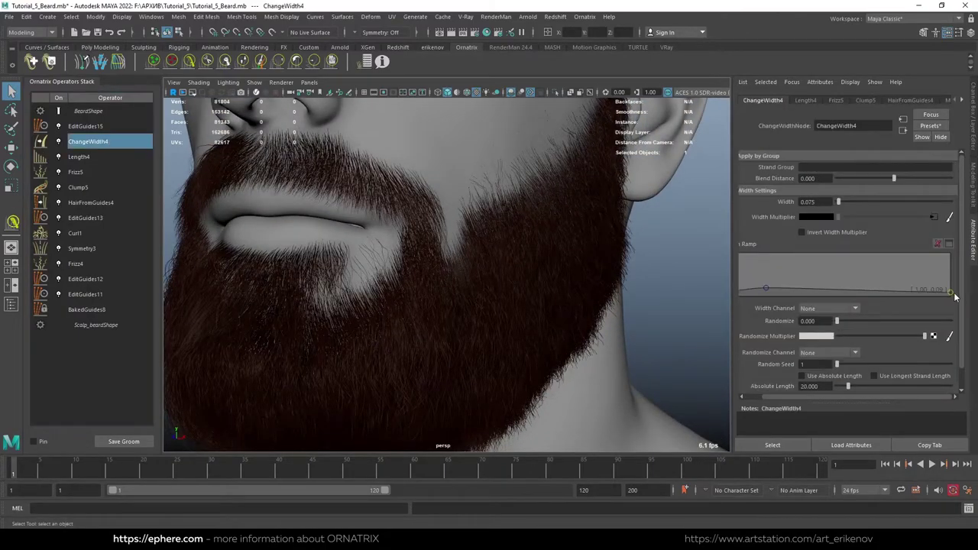
left_click(766, 289)
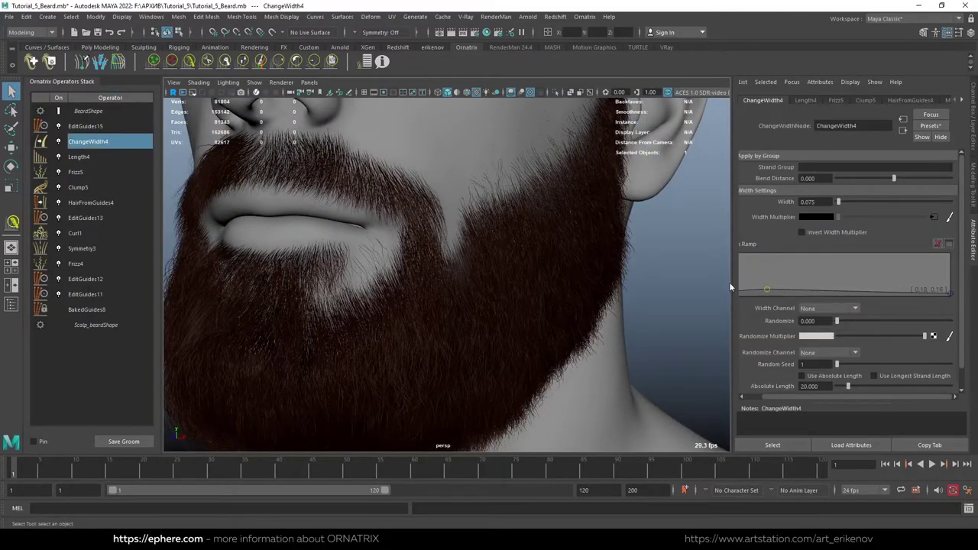
left_click(90, 203)
left_click(830, 257)
key("Return")
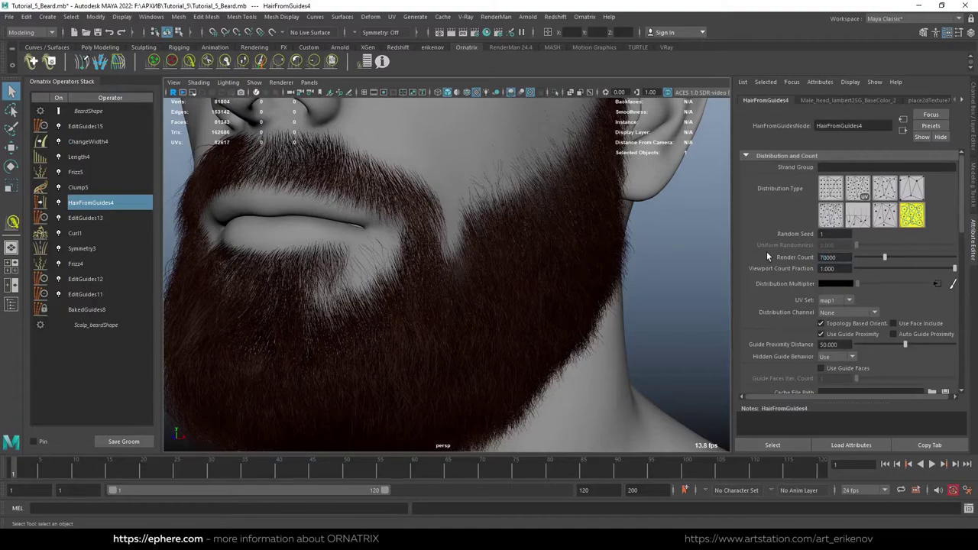
Inspect the sparser beard, check Clump5, and bring up the EditGuides12 guides.
left_click_drag(603, 275, 529, 330, "alt")
left_click(105, 190)
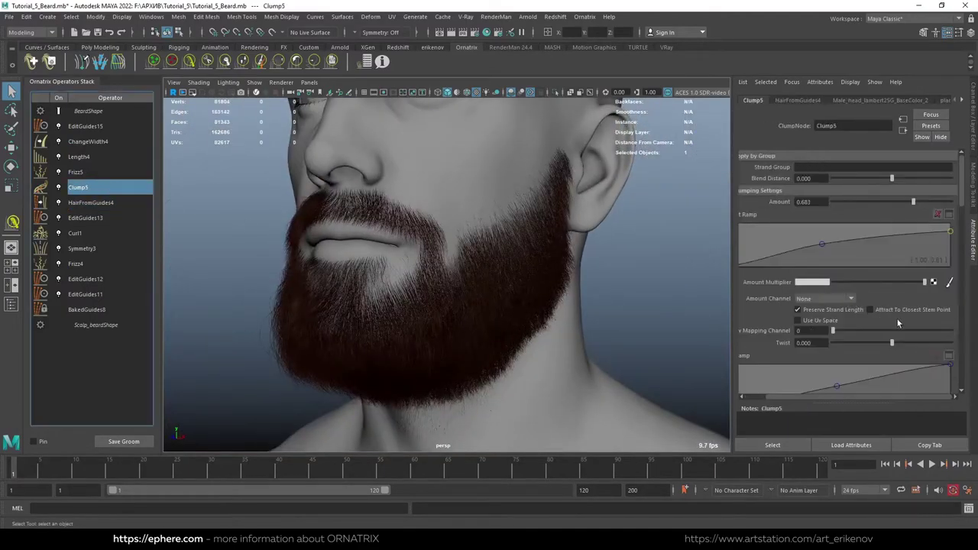
scroll(840, 267, "down", 5)
scroll(810, 260, "down", 3)
mouse_move(505, 286)
left_mouse_down("alt")
mouse_move(382, 275)
mouse_move(438, 298)
mouse_move(382, 298)
left_mouse_up("alt")
left_click(90, 280)
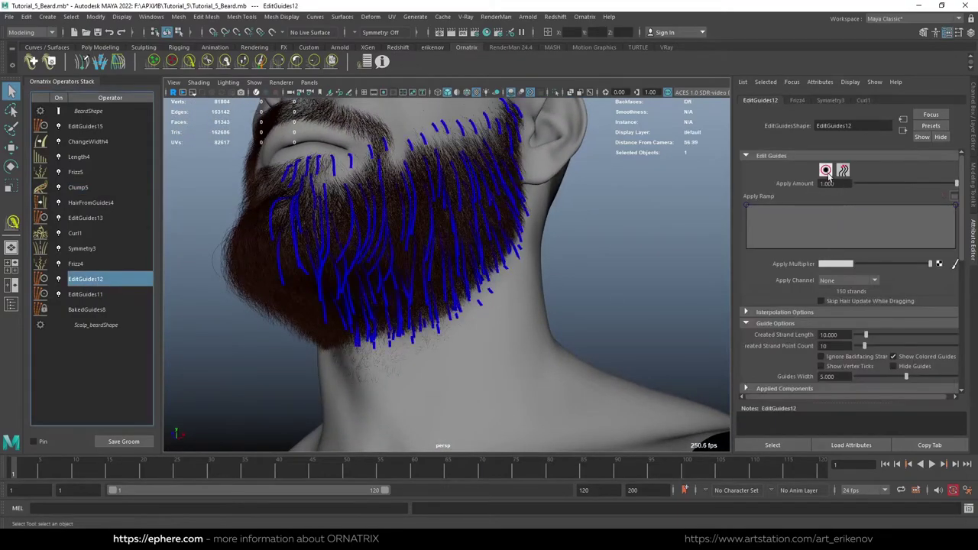
Inspect the guides under the chin and neck stubble, then reselect the beard's EditGuides12.
left_click_drag(346, 351, 395, 327)
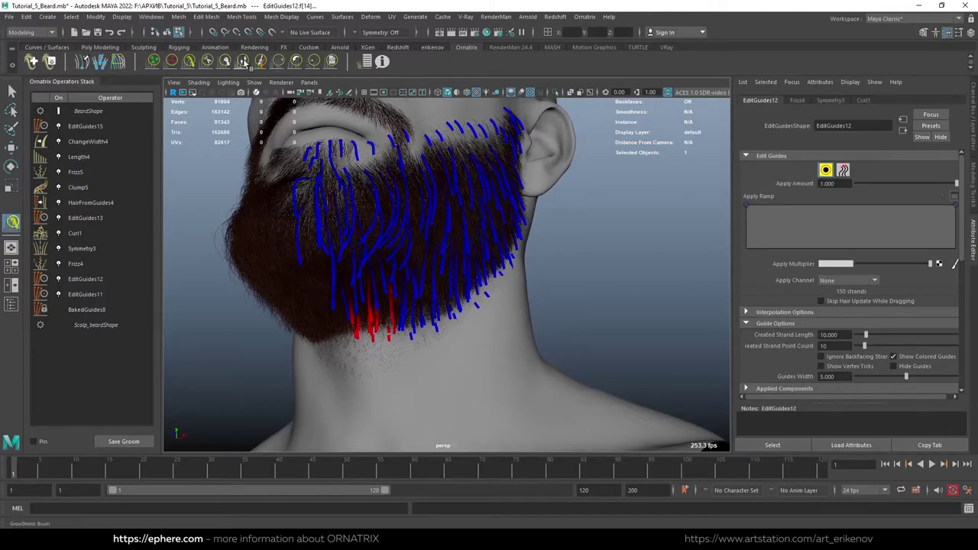
mouse_move(367, 291)
left_mouse_down("alt")
mouse_move(407, 327)
mouse_move(459, 306)
mouse_move(349, 262)
mouse_move(437, 294)
left_mouse_up("alt")
key("q")
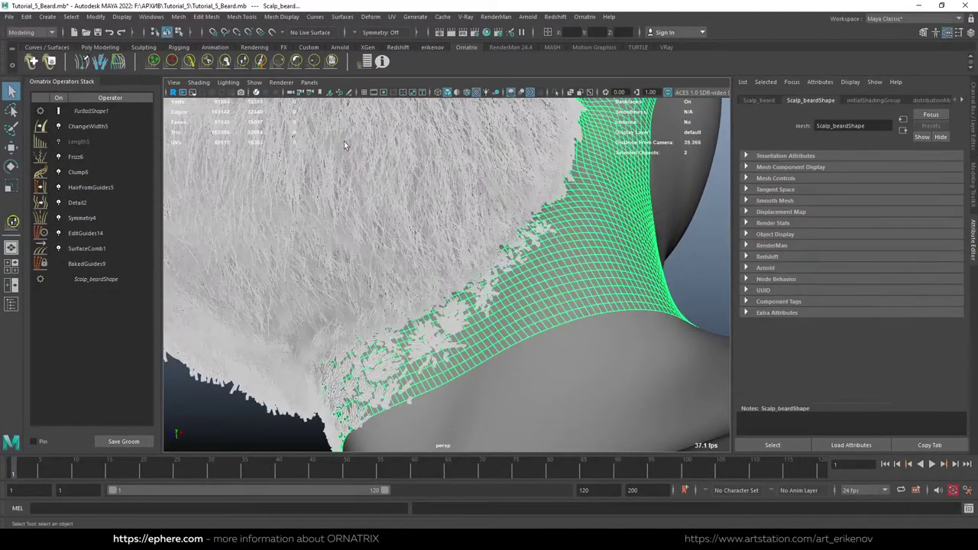
left_click_drag(489, 264, 463, 314, "alt")
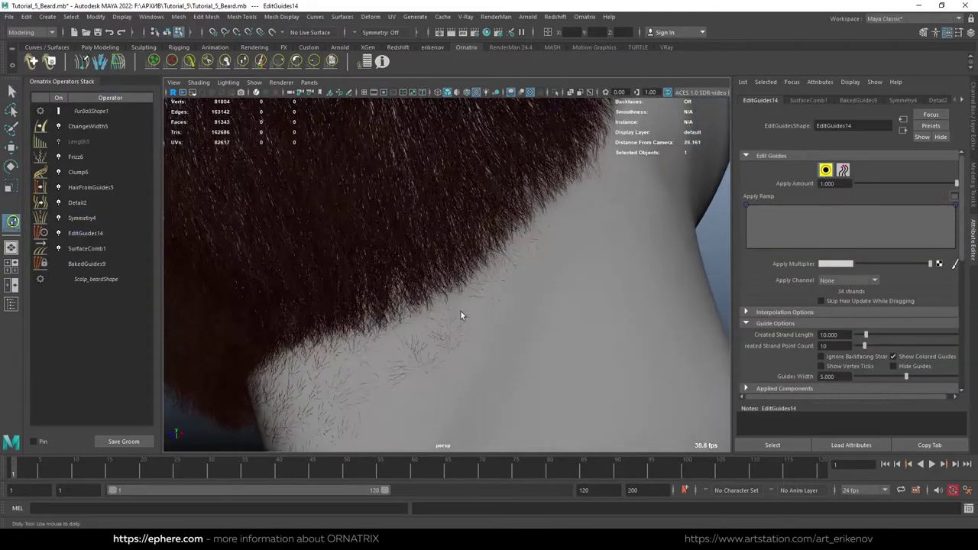
scroll(432, 293, "up", 2)
left_click(127, 235)
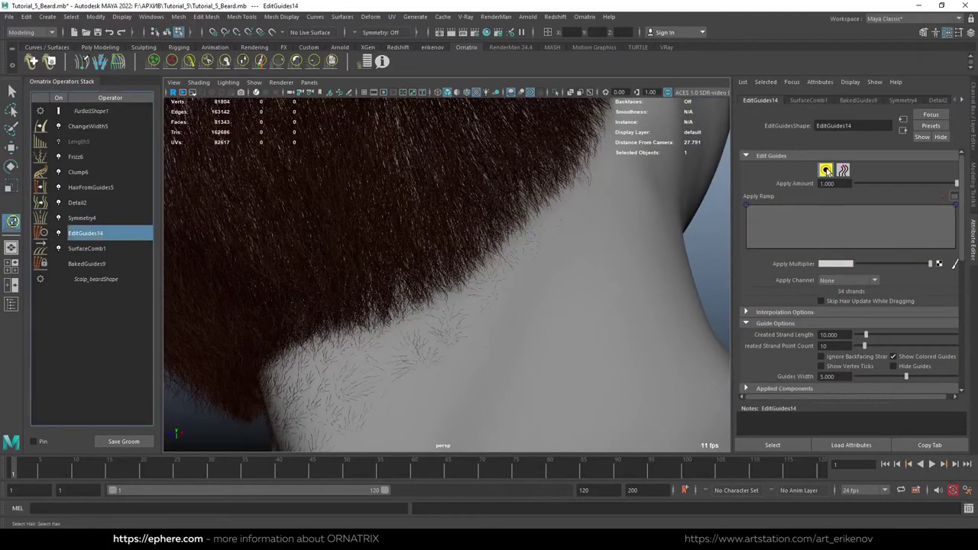
key("q")
left_click(445, 221)
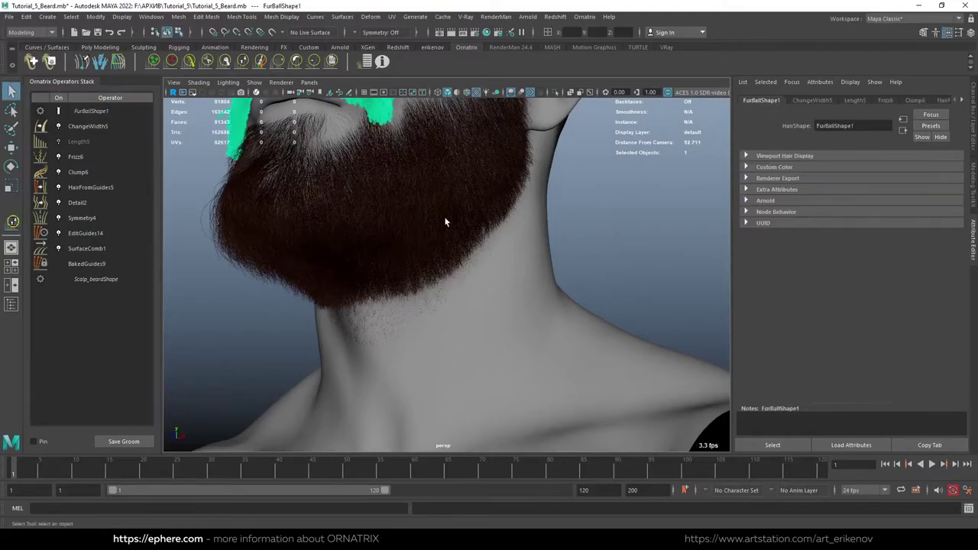
left_click(446, 222)
left_click(89, 278)
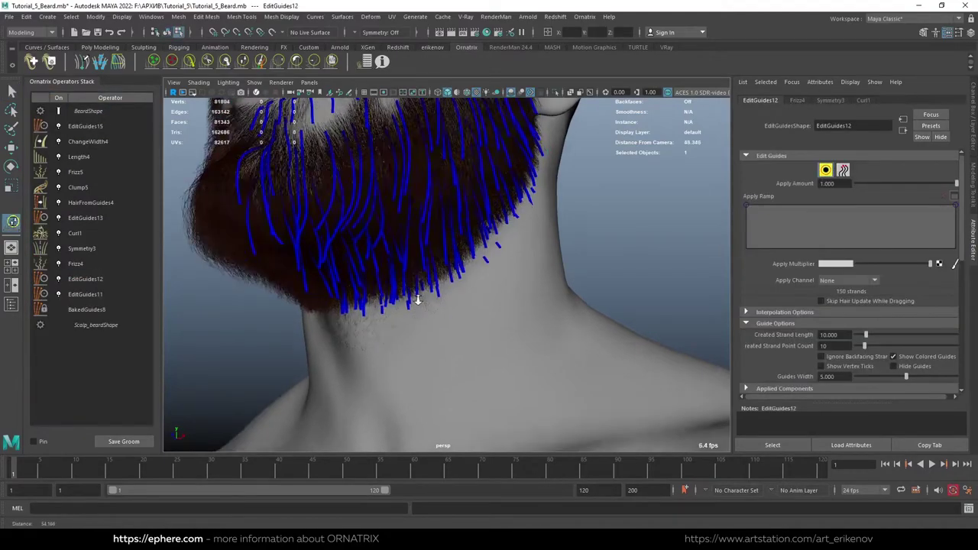
scroll(408, 263, "up", 5)
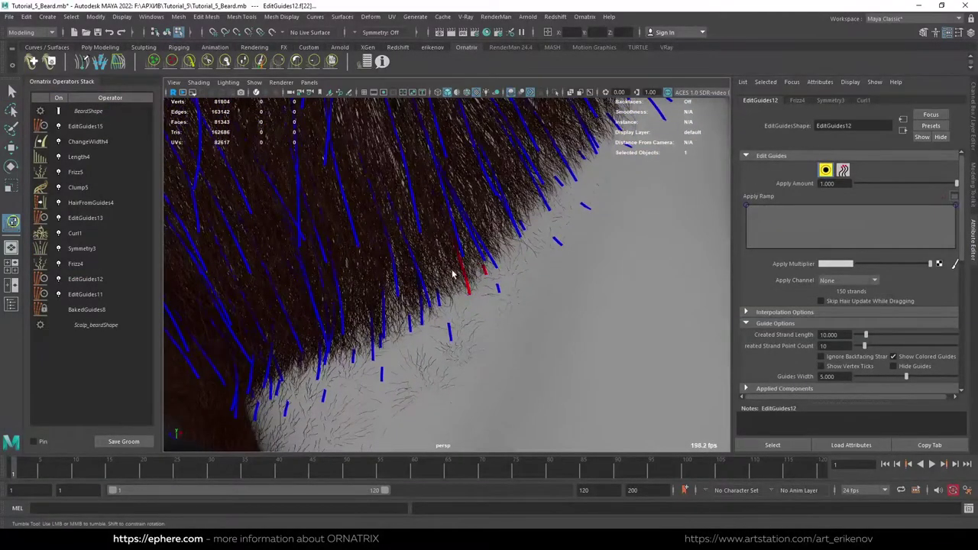
Resize guides at the beard's neckline edge with the GrowShrink brush.
left_click_drag(468, 292, 459, 279, "alt")
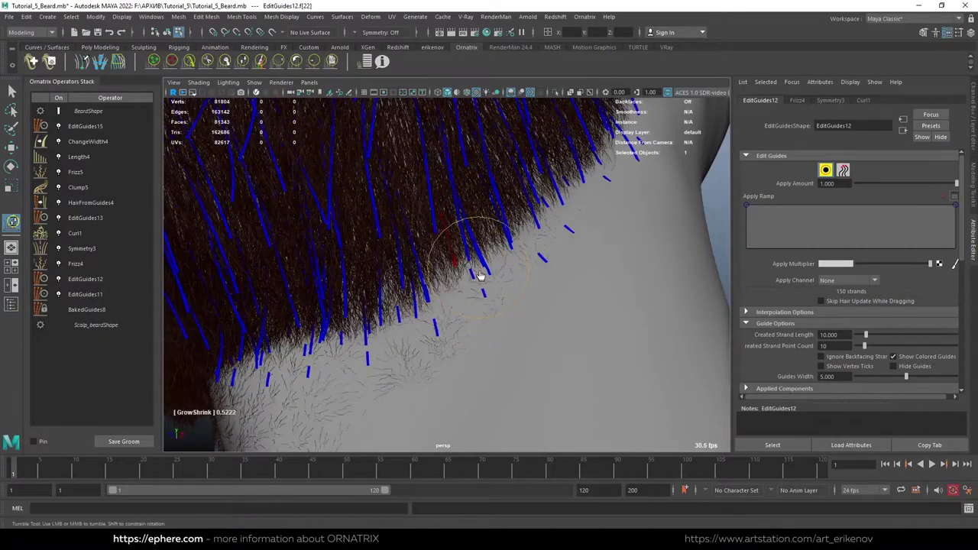
key("q")
mouse_move(192, 306)
left_mouse_down("alt")
mouse_move(342, 308)
mouse_move(426, 295)
left_mouse_up("alt")
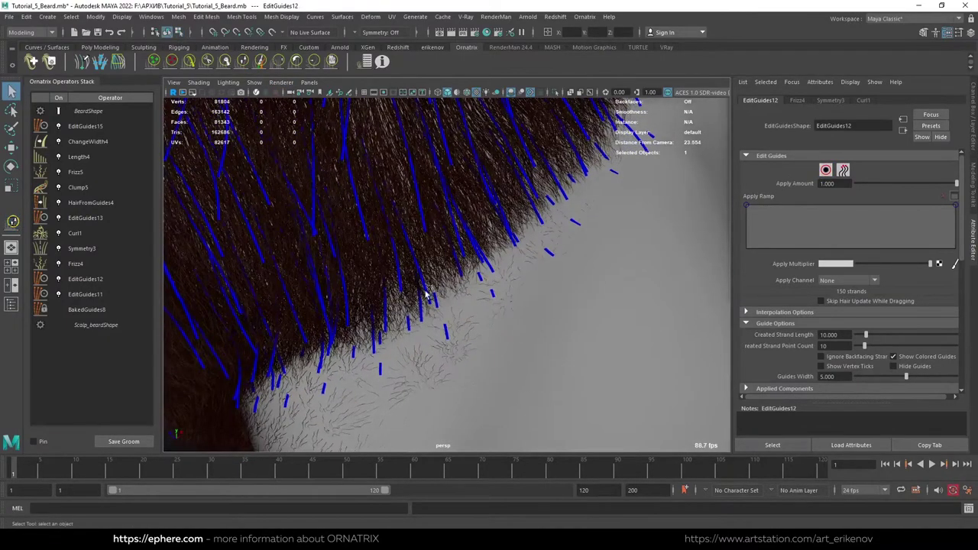
left_click(419, 297)
left_click(93, 252)
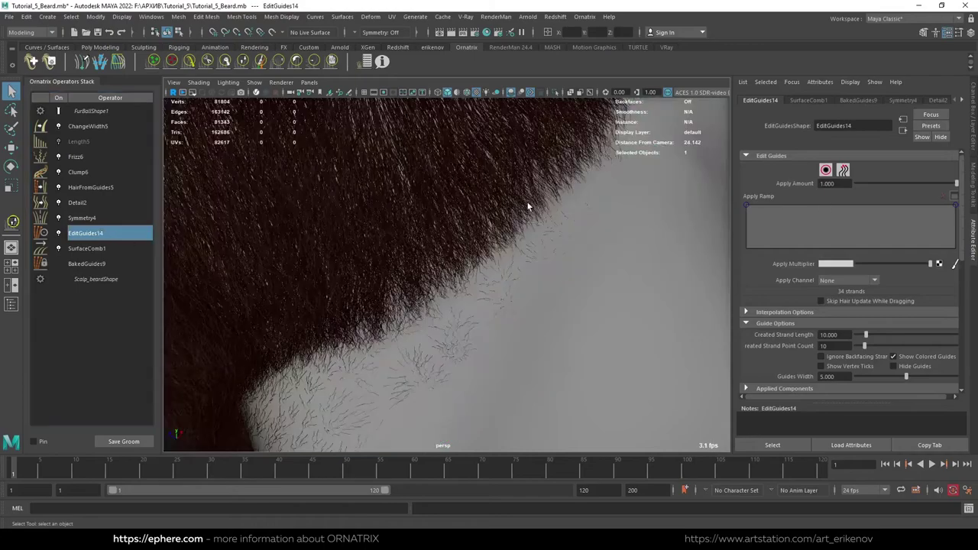
left_click(89, 280)
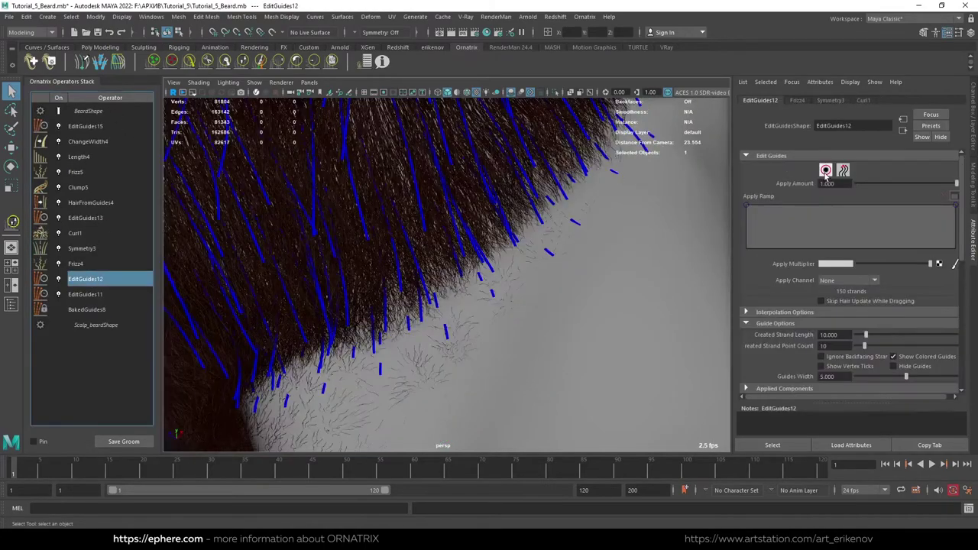
mouse_move(426, 277)
left_mouse_down("alt")
mouse_move(410, 294)
mouse_move(433, 294)
left_mouse_up("alt")
Resize more guides along the beard's lower edge, then view the Length4 settings.
left_click(436, 302)
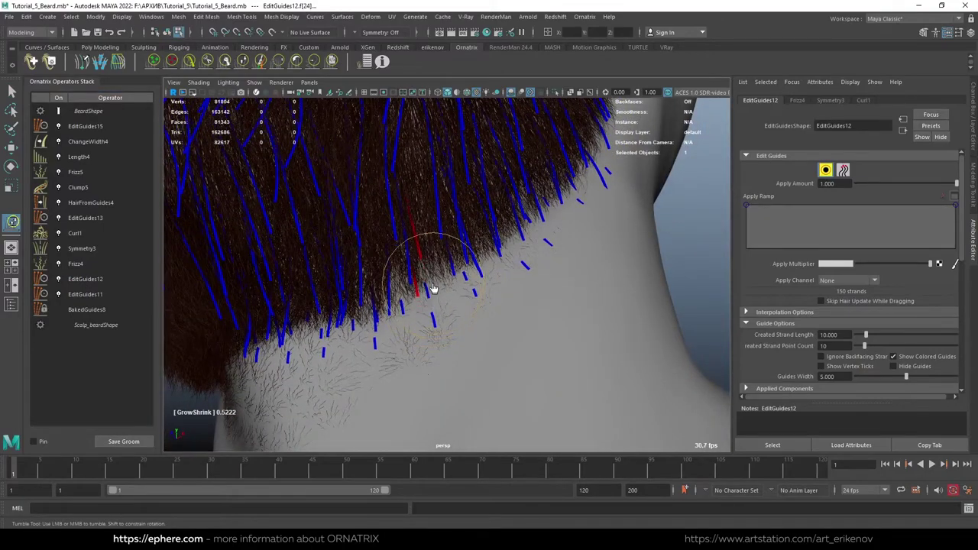
key("q")
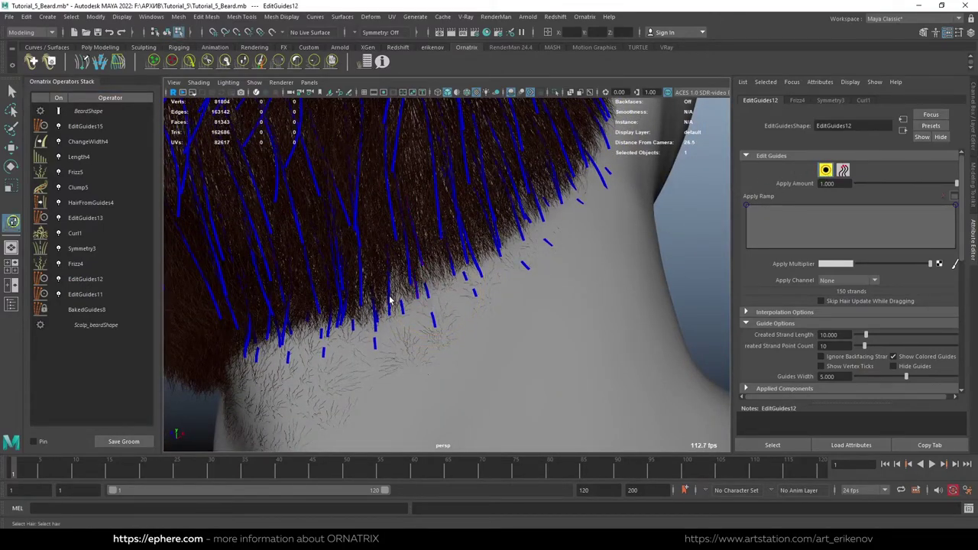
left_click(242, 61)
left_click_drag(416, 273, 393, 283, "alt")
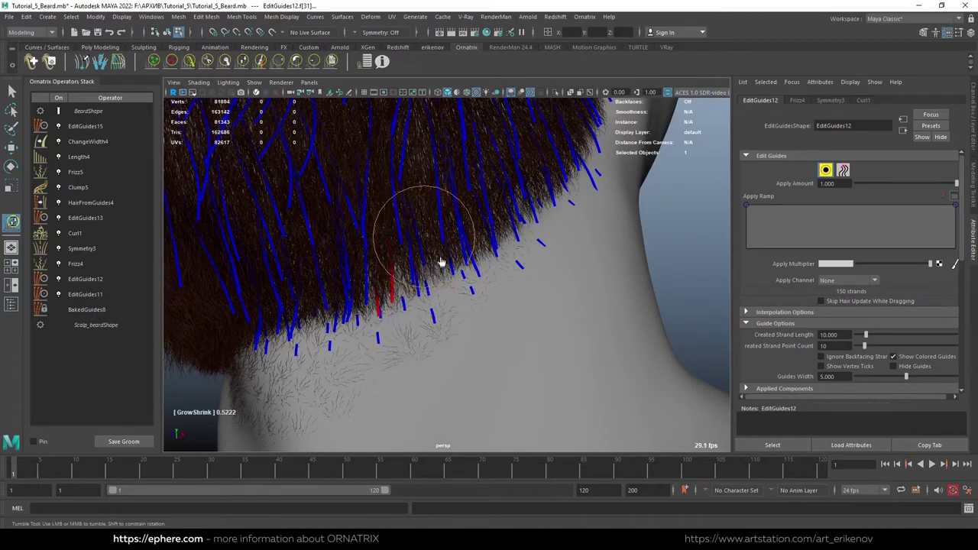
mouse_move(441, 264)
left_mouse_down("alt")
mouse_move(463, 314)
mouse_move(458, 306)
mouse_move(523, 309)
mouse_move(382, 301)
mouse_move(360, 312)
mouse_move(476, 343)
mouse_move(375, 319)
mouse_move(403, 317)
left_mouse_up("alt")
left_click(79, 156)
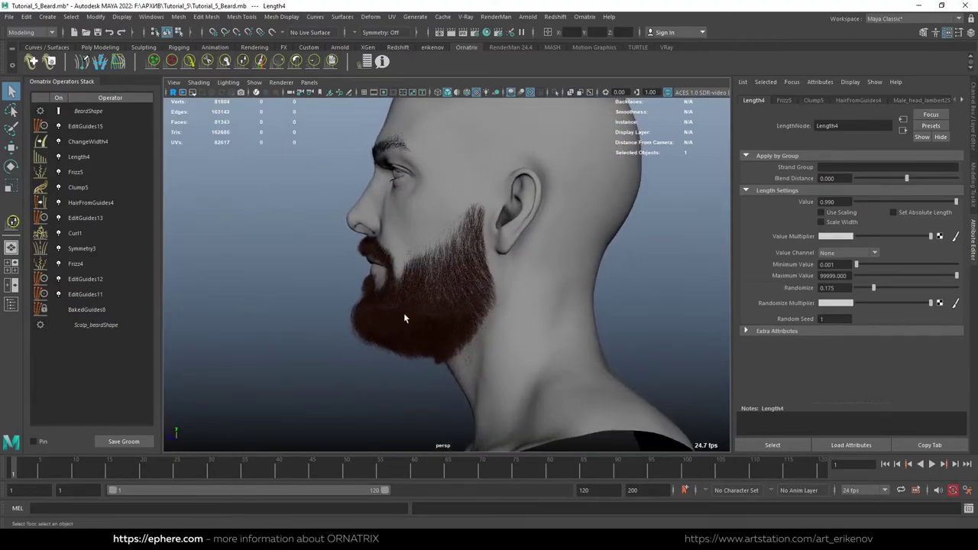
On EditGuides12, comb the sideburn guides near the ear downward along the jaw.
right_click_drag(404, 317, 512, 357, "alt")
middle_click_drag(512, 357, 474, 245, "alt")
left_click(85, 279)
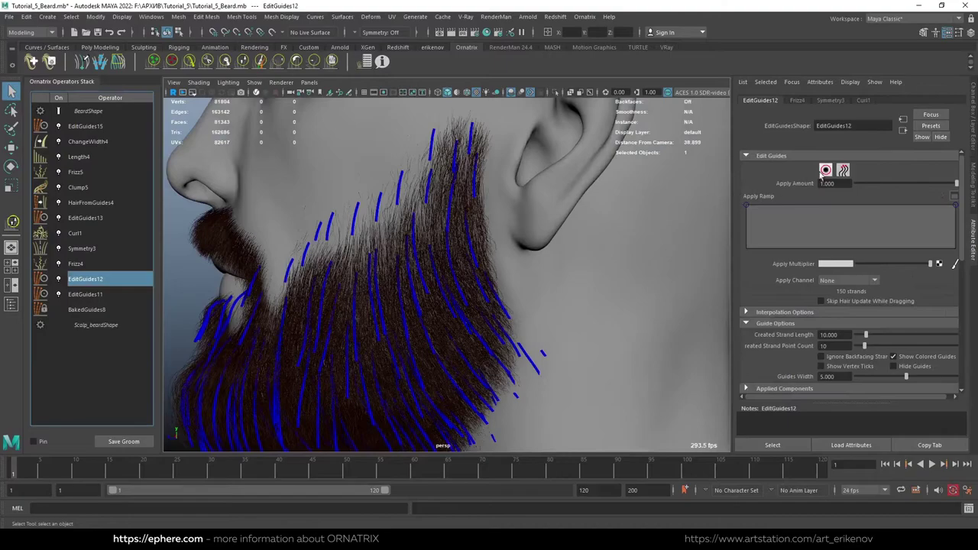
left_click(472, 237)
mouse_move(472, 238)
left_mouse_down("alt")
mouse_move(383, 266)
mouse_move(449, 288)
left_mouse_up("alt")
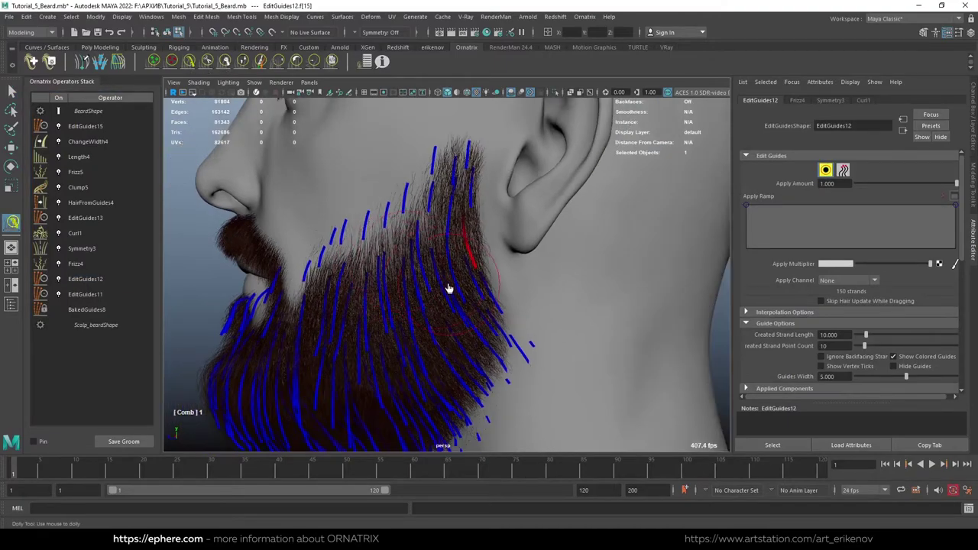
left_click(826, 170)
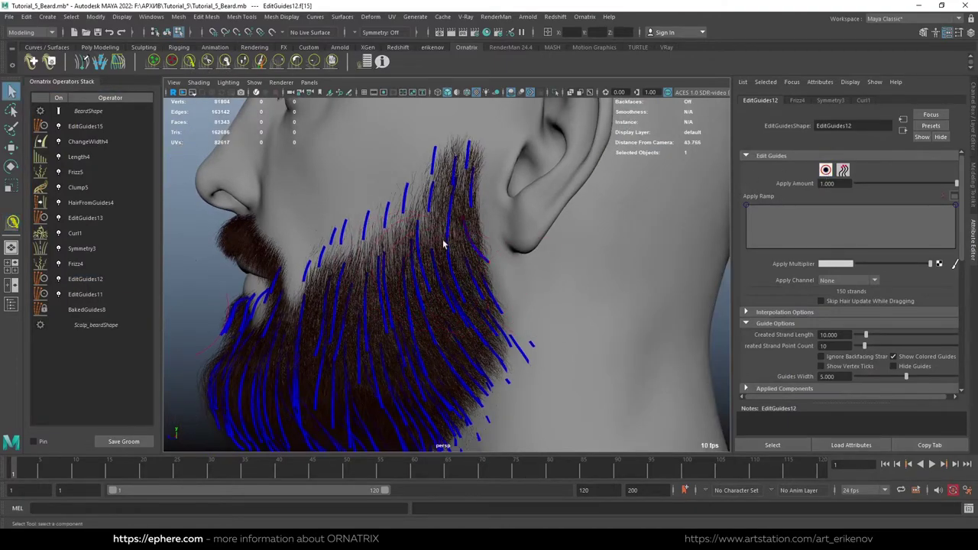
left_click_drag(497, 202, 463, 205, "alt")
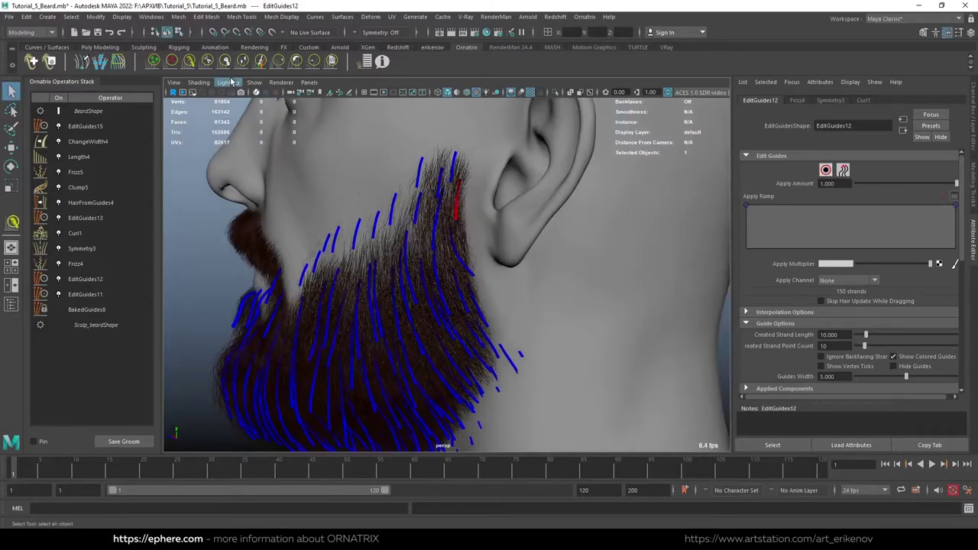
key("y")
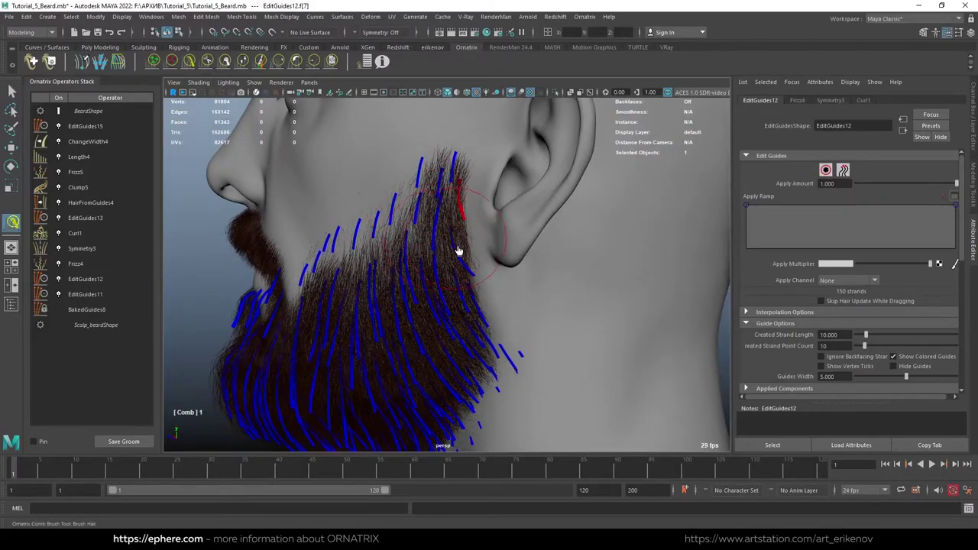
mouse_move(460, 247)
left_mouse_down("alt")
mouse_move(336, 259)
mouse_move(469, 245)
mouse_move(484, 263)
mouse_move(473, 298)
left_mouse_up("alt")
Pick a single jaw guide strand and comb it, then clear the guide selection.
key("q")
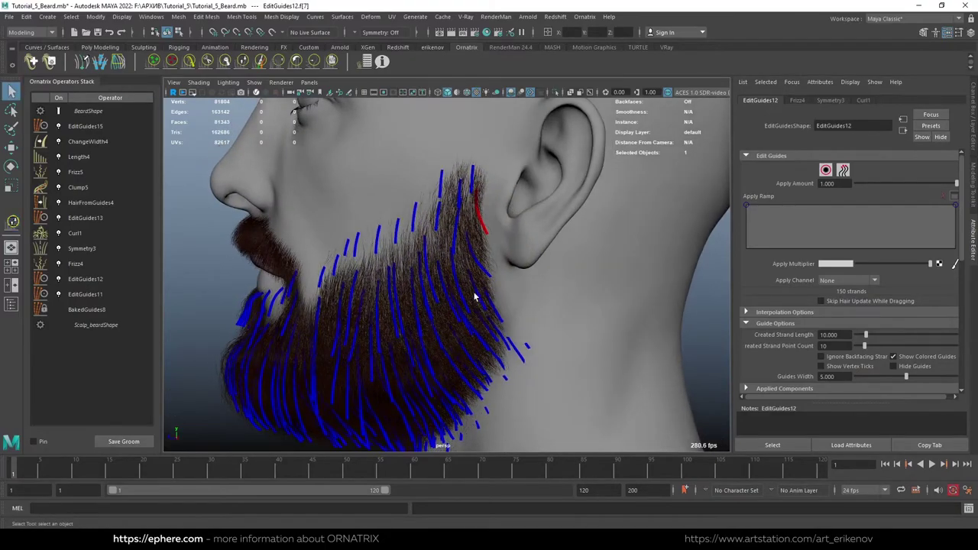
key("y")
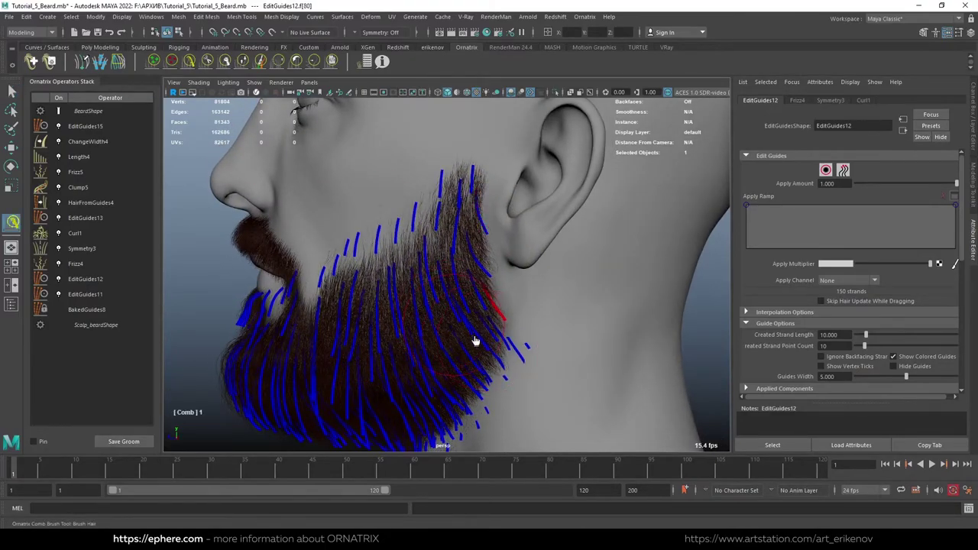
key("q")
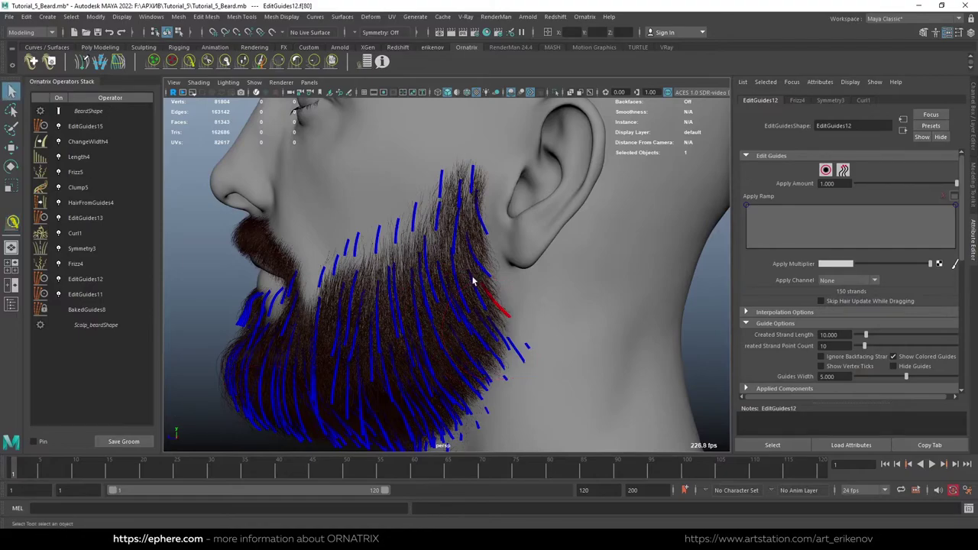
left_click(187, 63)
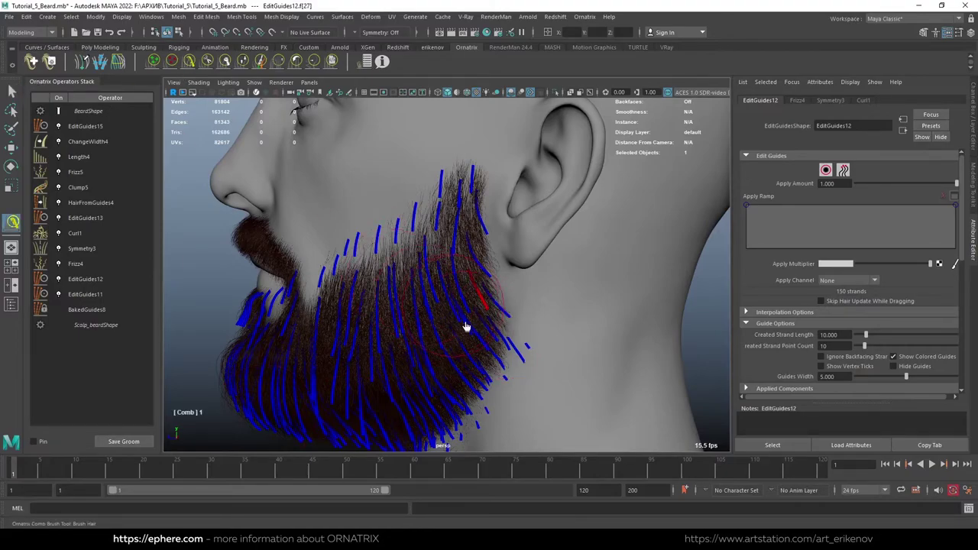
left_click(826, 170)
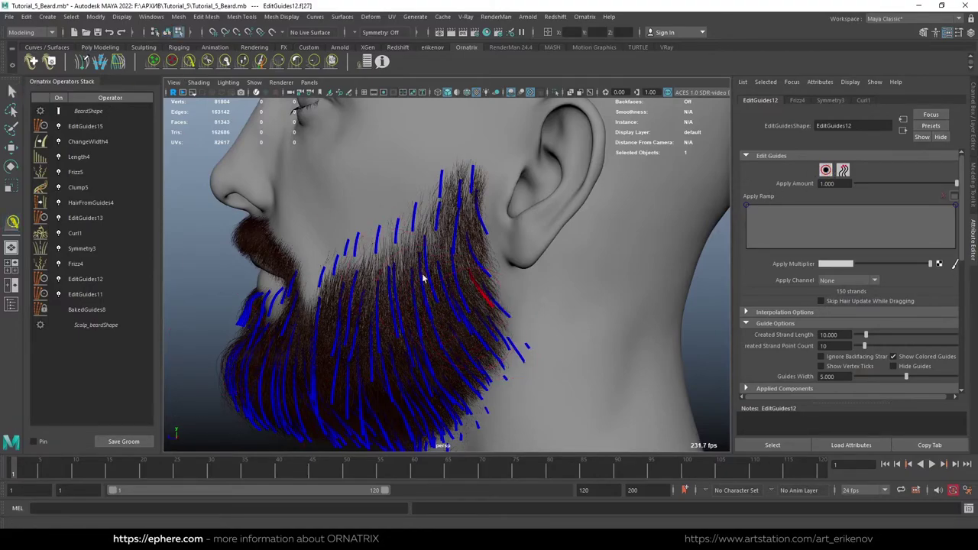
left_click(455, 239)
key("y")
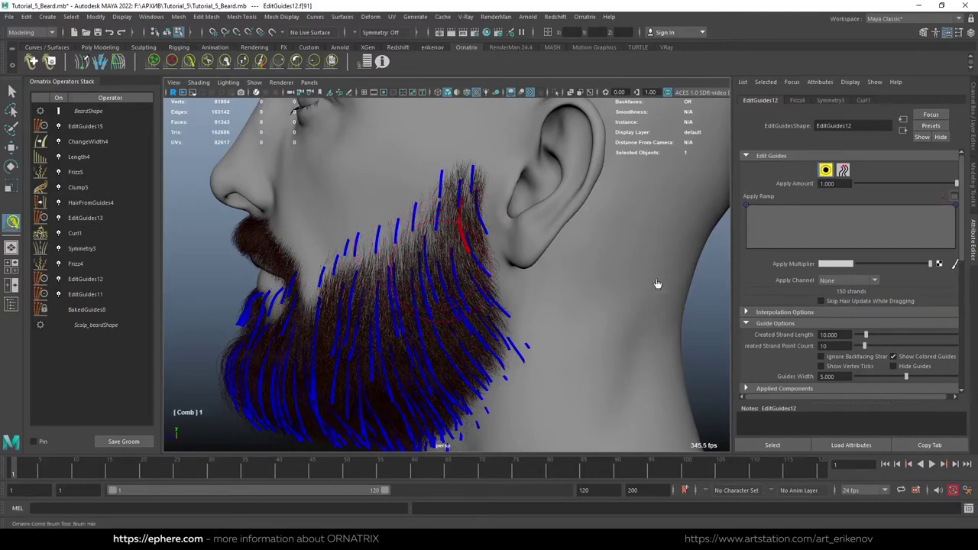
left_click(826, 170)
left_click(826, 170)
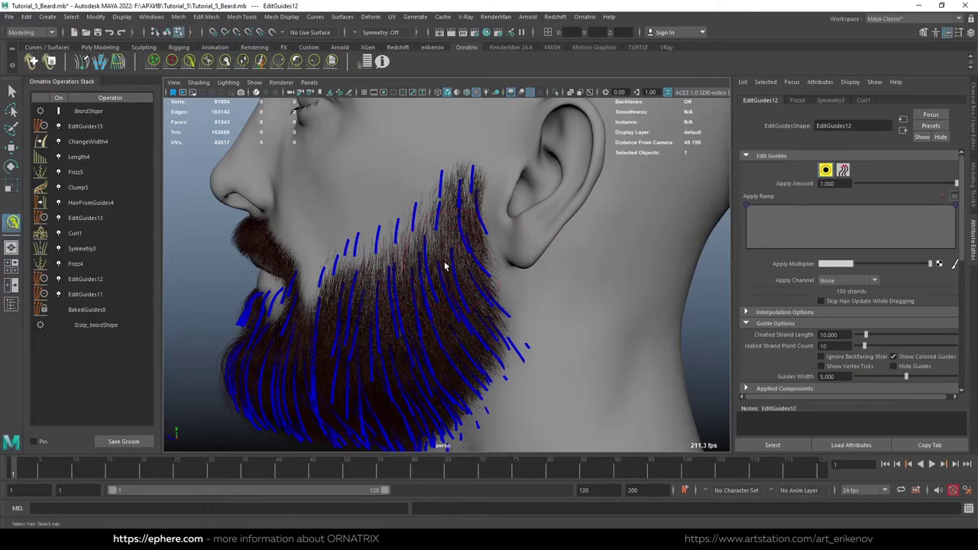
Exit guide editing and orbit from profile to front three-quarter views to inspect the beard around the mouth.
left_click_drag(344, 305, 452, 320, "alt")
left_click(12, 91)
mouse_move(294, 217)
left_mouse_down("alt")
mouse_move(572, 240)
mouse_move(502, 230)
mouse_move(498, 240)
mouse_move(458, 214)
mouse_move(368, 236)
left_mouse_up("alt")
key("y")
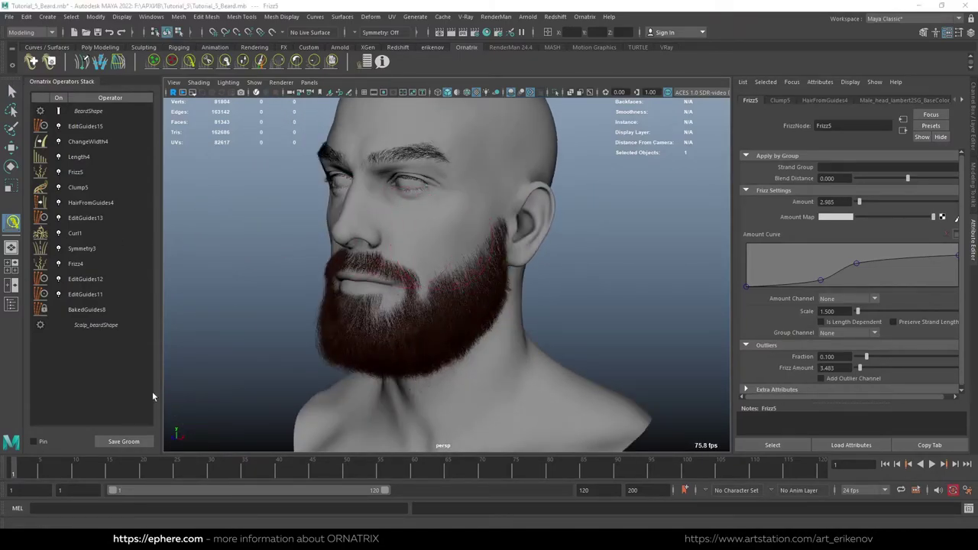
scroll(431, 294, "up", 3)
mouse_move(431, 294)
left_mouse_down("alt")
mouse_move(466, 304)
mouse_move(415, 273)
mouse_move(341, 268)
left_mouse_up("alt")
scroll(466, 304, "up", 5)
scroll(545, 383, "down", 5)
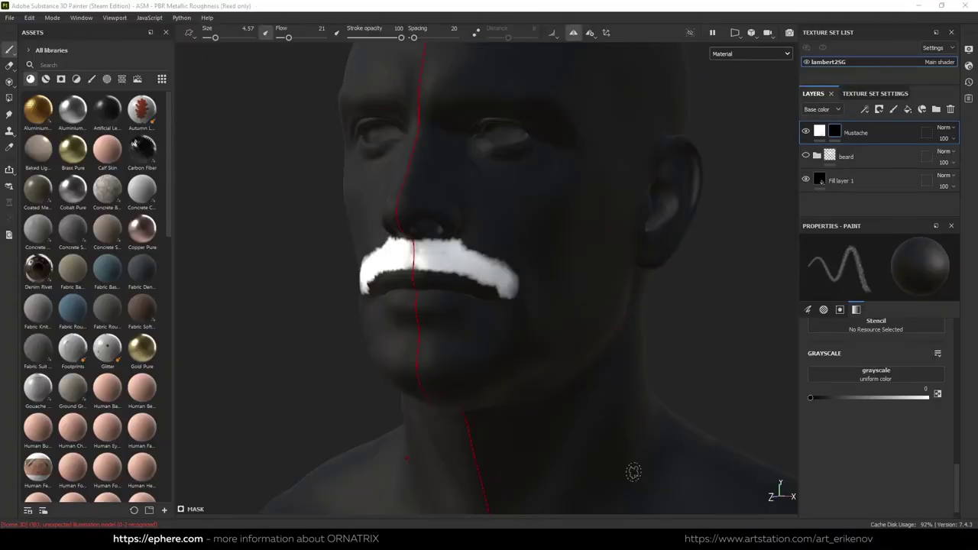
left_click_drag(633, 472, 535, 458, "alt")
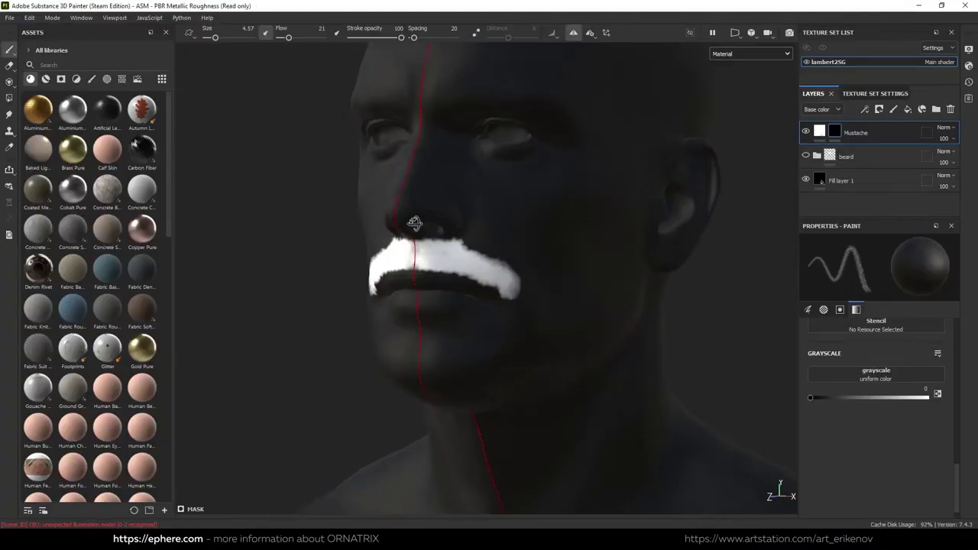
Raise brush flow to 40 and paint white to extend the mustache mask toward the nostril.
scroll(415, 225, "up", 3)
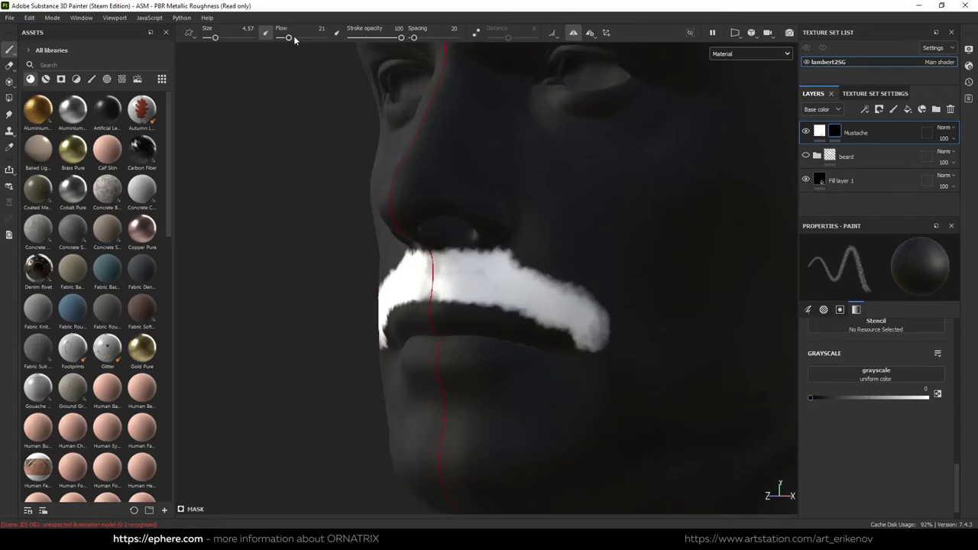
left_click_drag(294, 39, 300, 38)
key("x")
scroll(458, 229, "up", 3)
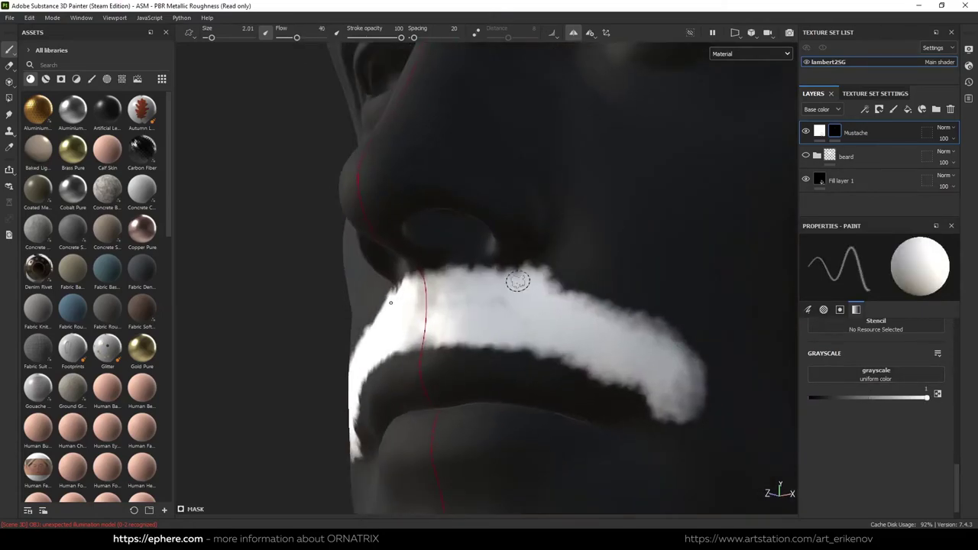
mouse_move(514, 269)
left_mouse_down()
mouse_move(466, 272)
mouse_move(448, 288)
mouse_move(419, 352)
left_mouse_up()
Thicken the mask's lower mustache edge on both sides, then shrink the brush to a tiny size.
key("x")
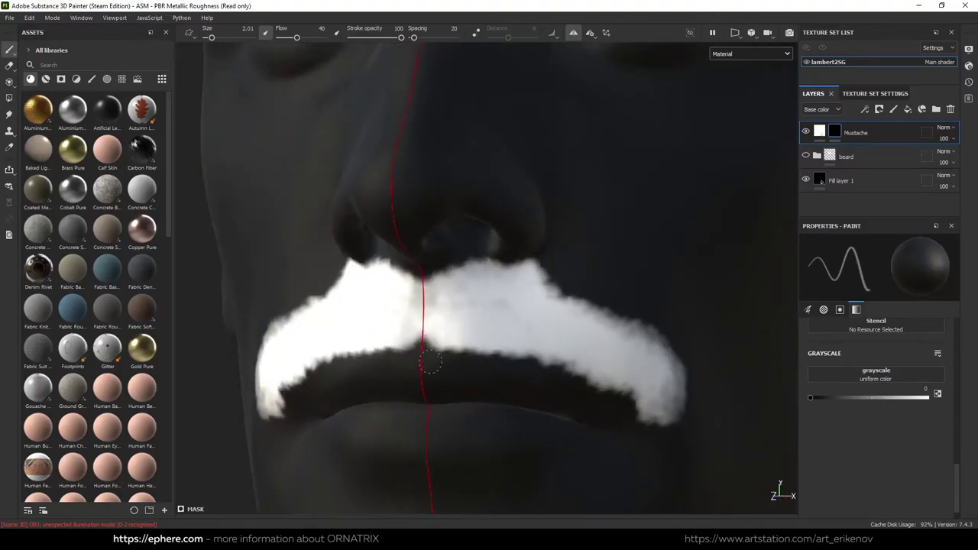
key("x")
mouse_move(522, 349)
left_mouse_down()
mouse_move(572, 356)
mouse_move(654, 404)
mouse_move(572, 328)
left_mouse_up()
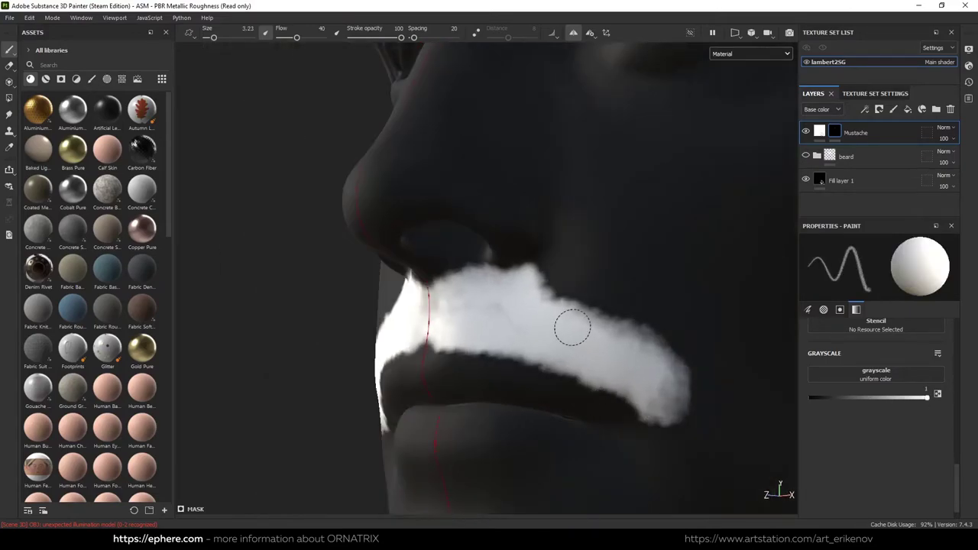
left_click_drag(764, 399, 633, 397, "alt")
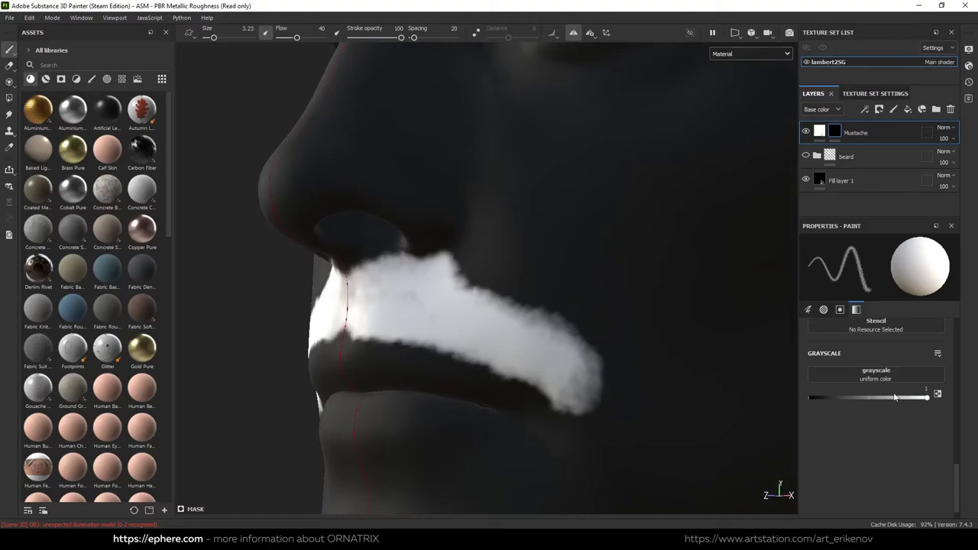
right_click_drag(688, 294, 553, 292, "ctrl")
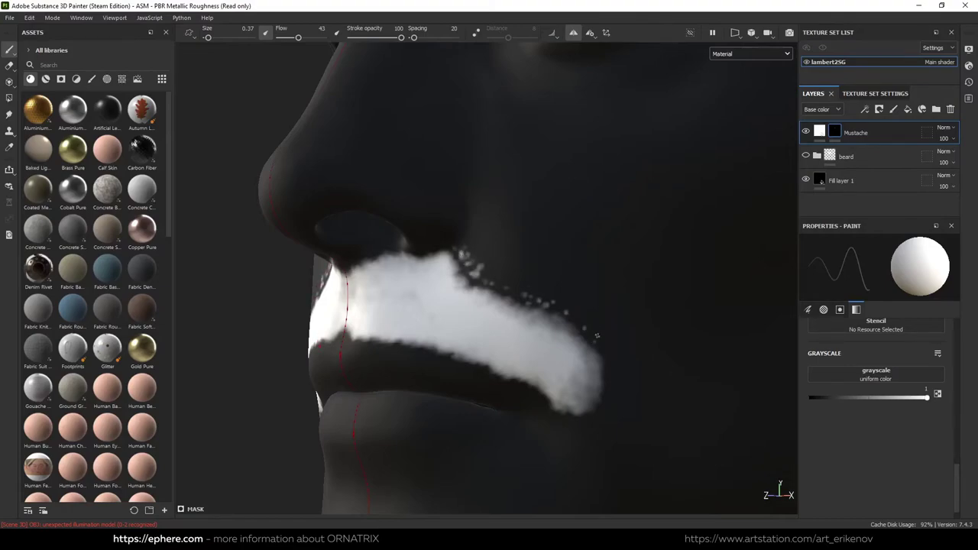
Export the mask textures through File > Export Textures.
left_click(9, 18)
left_click(60, 188)
left_click(737, 447)
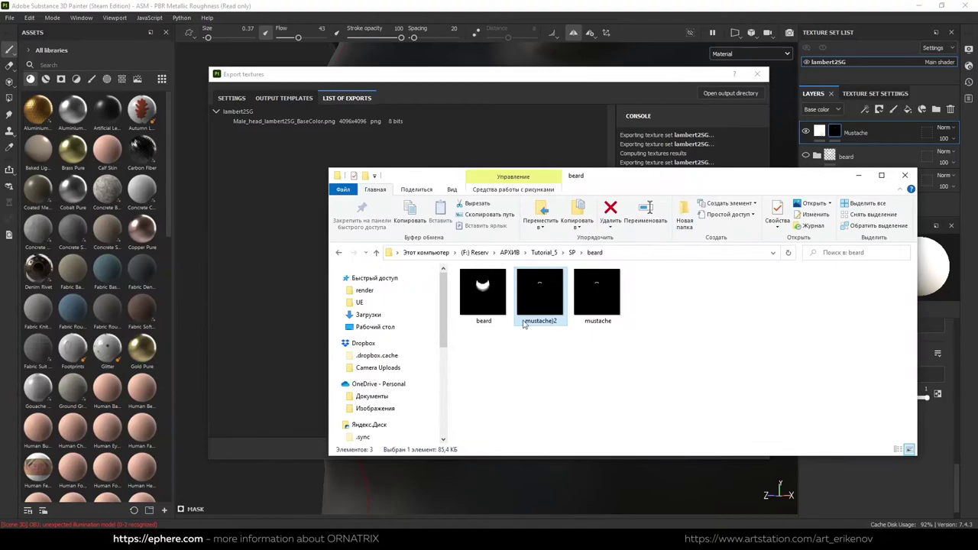
Rename the exported mustache2 file to mustache_2 in Explorer.
right_click(524, 322)
left_click(561, 506)
left_click(552, 321)
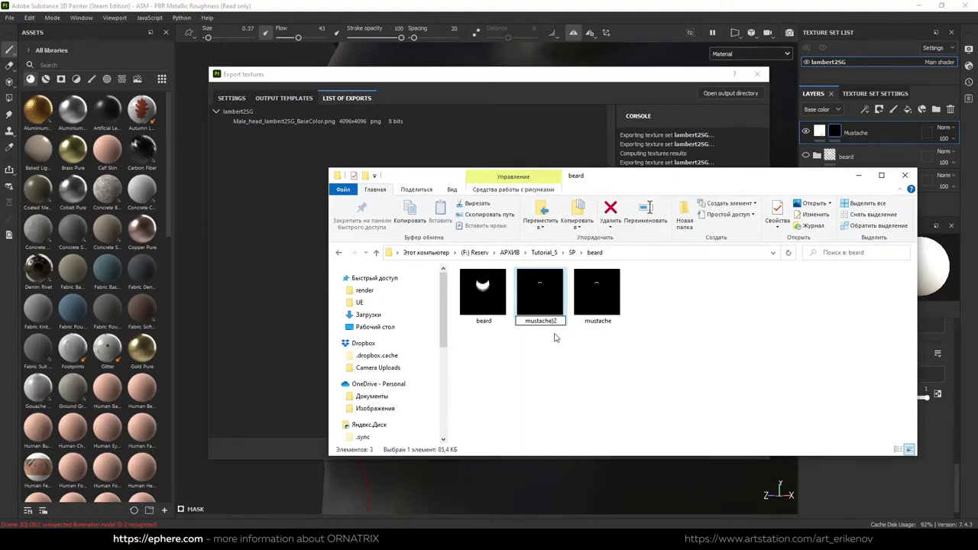
type("_")
key("Return")
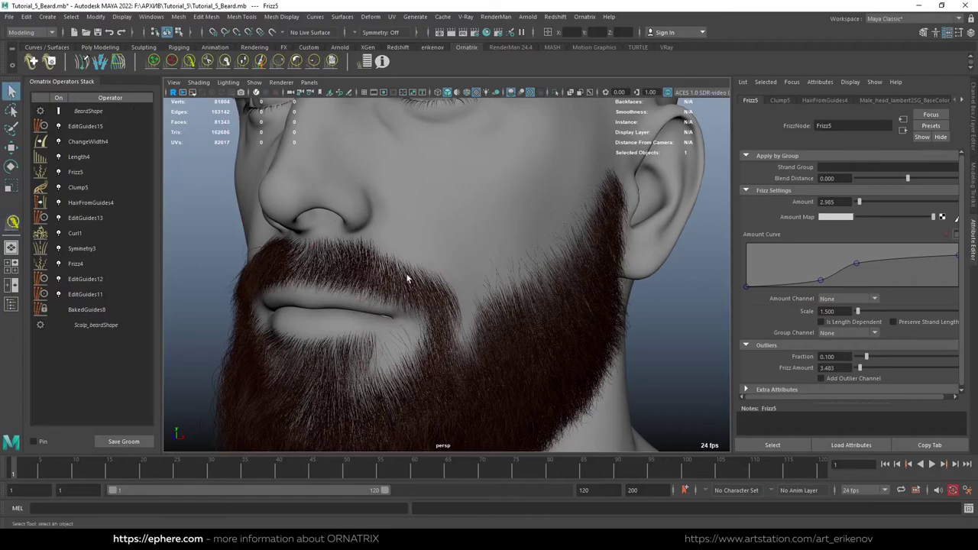
Load mustache_2.png as the mask image for the HairFromGuides5 mustache hair.
left_click(367, 271)
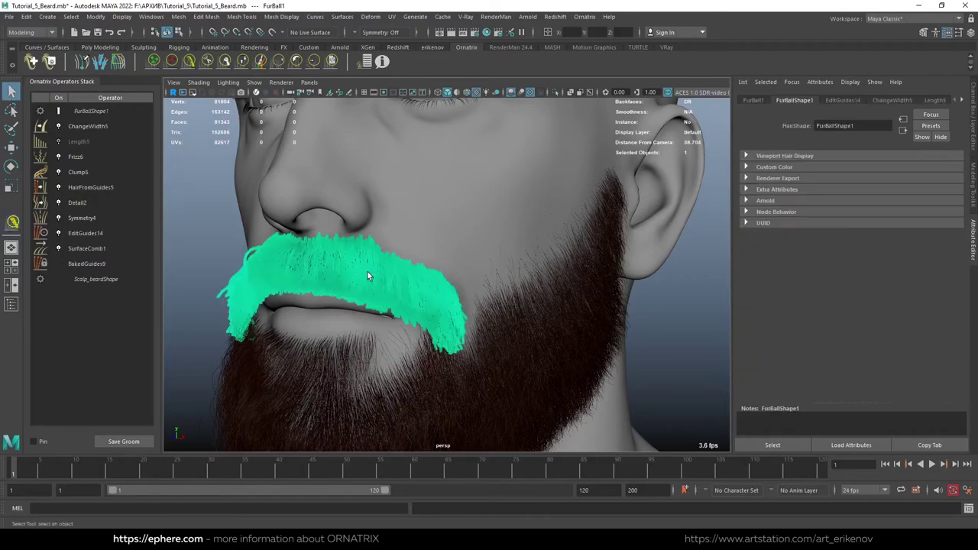
left_click(90, 187)
left_click(944, 252)
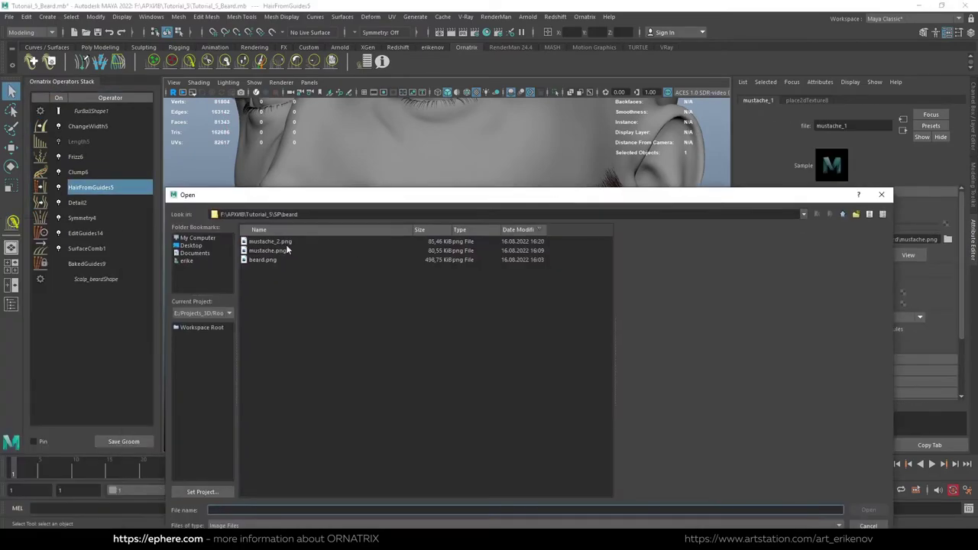
double_click(281, 240)
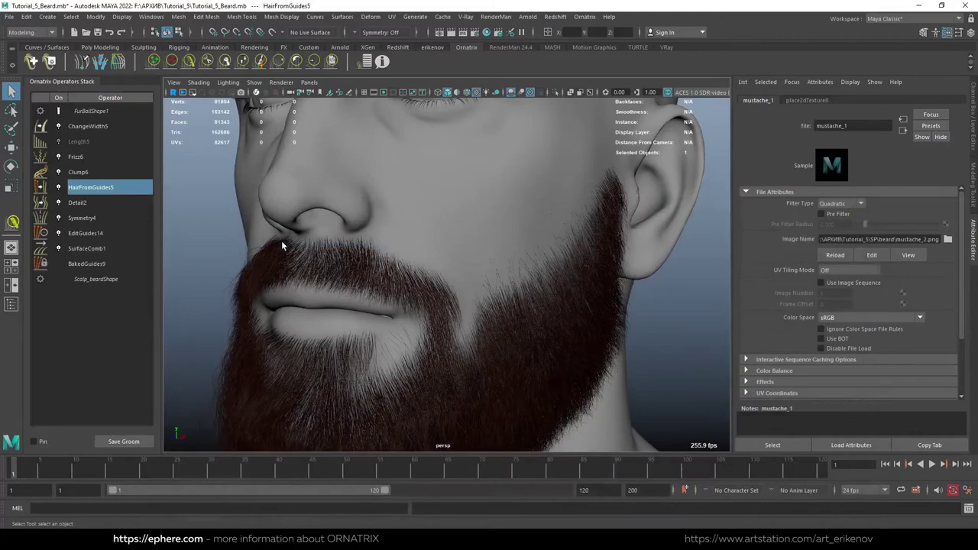
Show the EditGuides14 mustache guides with the Comb brush and comb them at the mouth corner.
left_click(84, 172)
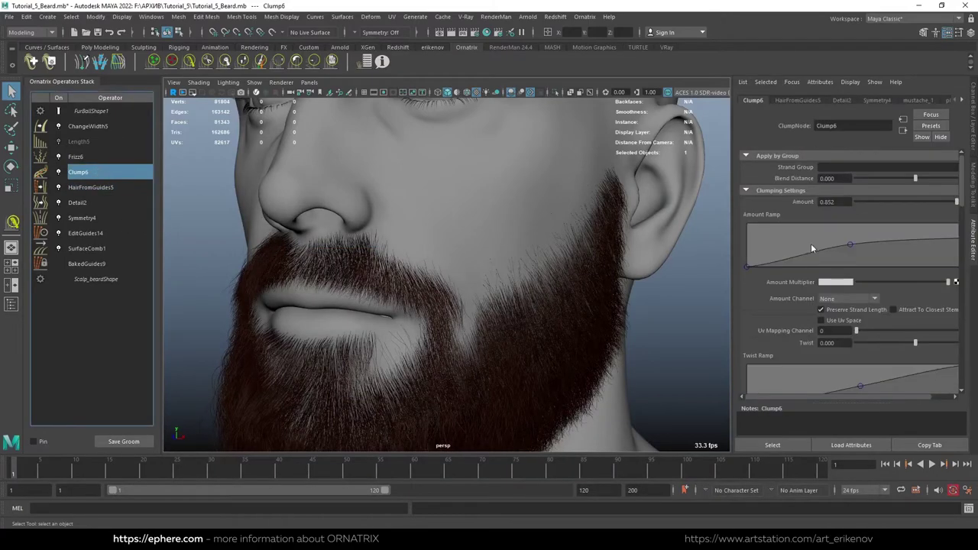
left_click_drag(961, 178, 961, 283)
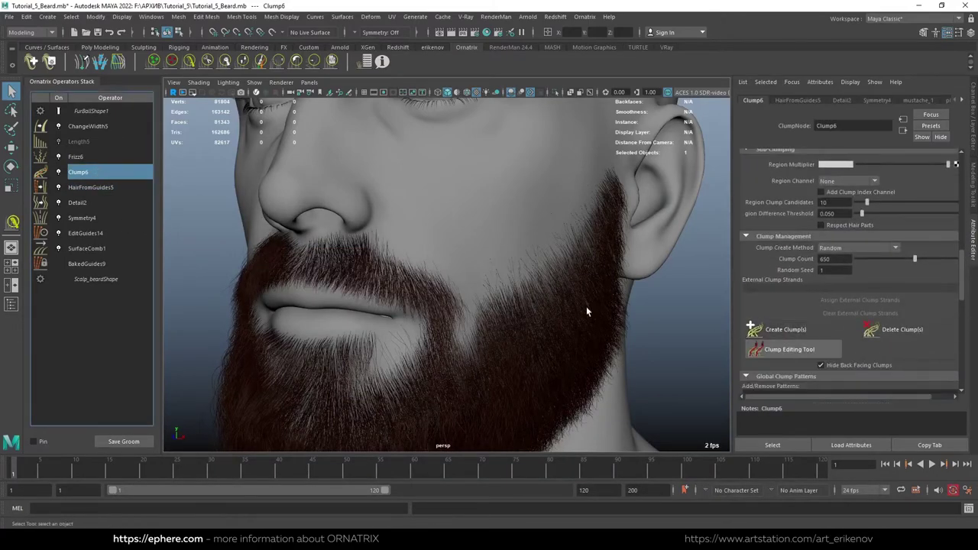
left_click_drag(401, 310, 242, 272, "alt")
left_click(84, 233)
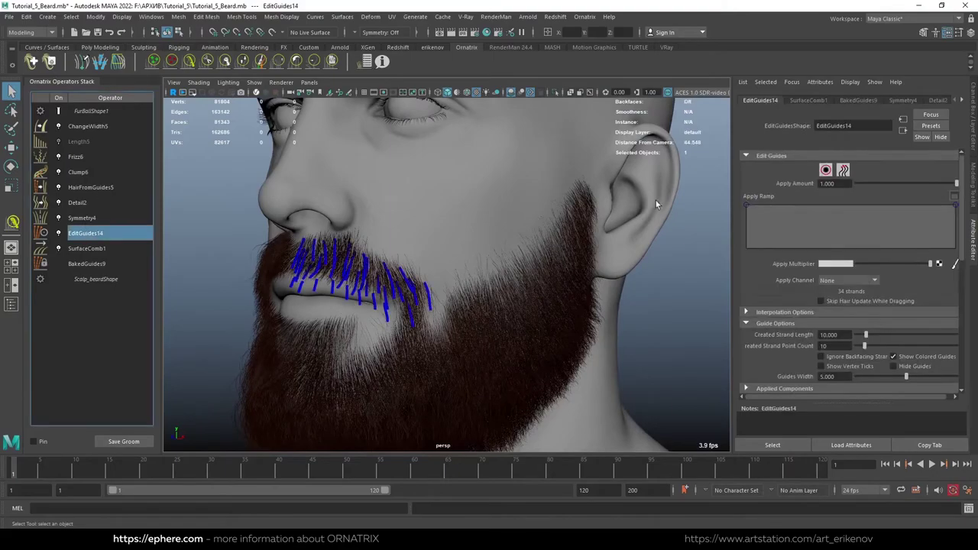
left_click(827, 170)
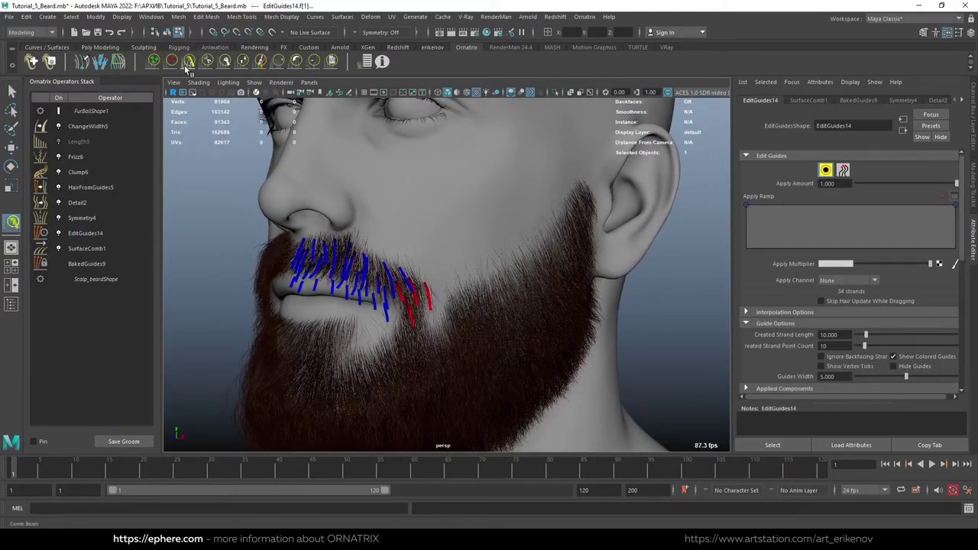
left_click_drag(463, 323, 197, 204, "alt")
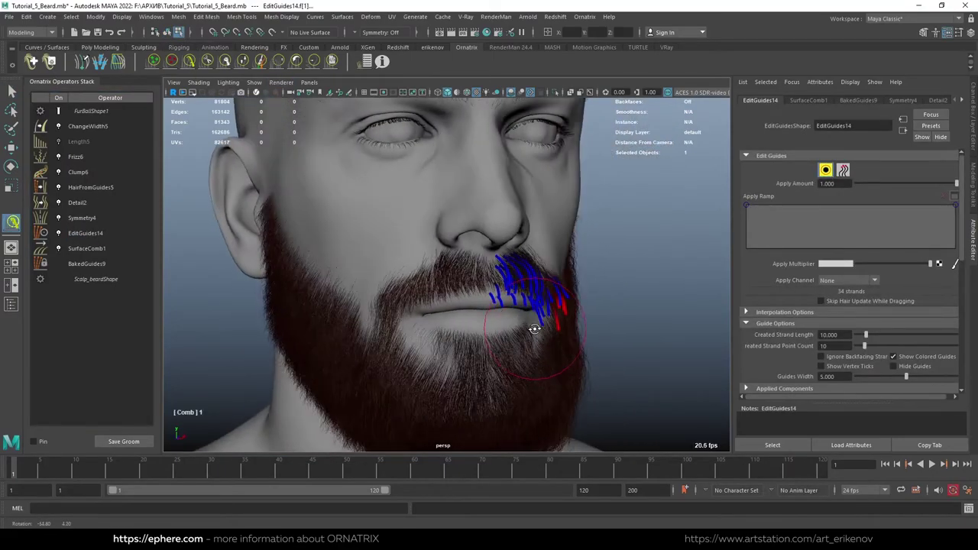
Leave guide editing, re-enable Length5, and zoom in on the lips and mustache.
key("q")
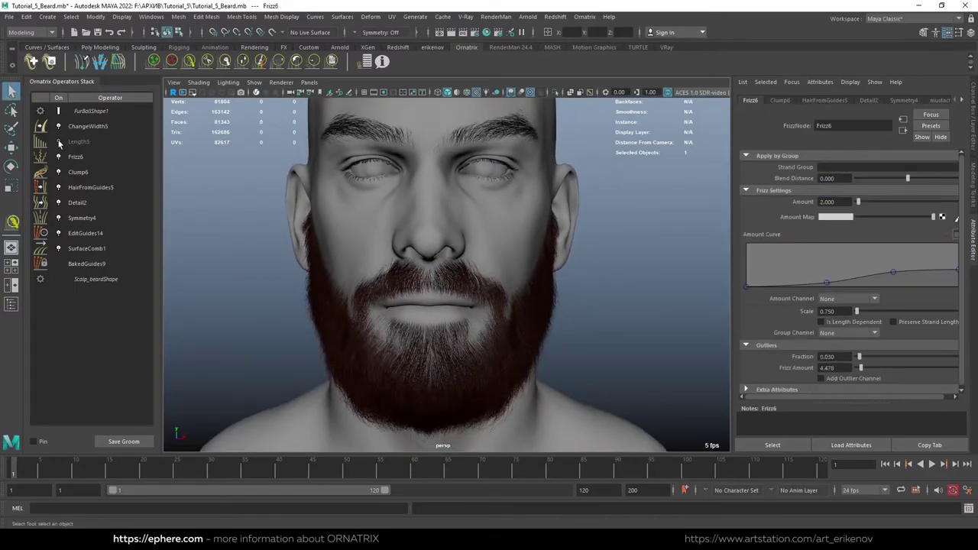
left_click(59, 144)
scroll(491, 273, "up", 3)
mouse_move(492, 272)
left_mouse_down("alt")
mouse_move(517, 279)
mouse_move(452, 301)
mouse_move(421, 178)
mouse_move(526, 277)
mouse_move(496, 268)
mouse_move(563, 271)
mouse_move(527, 264)
mouse_move(532, 287)
mouse_move(483, 277)
left_mouse_up("alt")
scroll(526, 317, "up", 3)
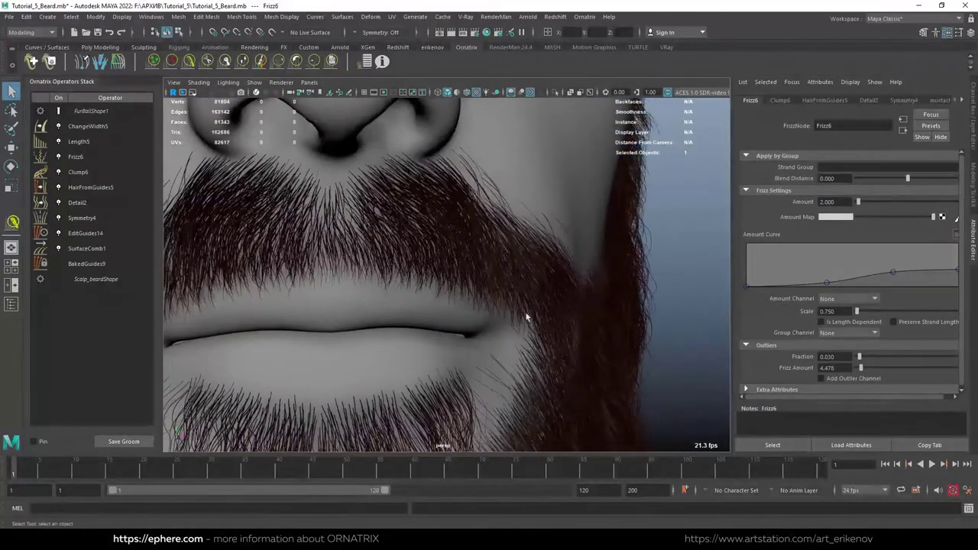
scroll(526, 317, "down", 3)
scroll(509, 299, "down", 3)
scroll(538, 311, "down", 3)
Orbit around the bearded head to a close frontal view and select the long beard hair object.
right_click_drag(483, 277, 560, 351, "alt")
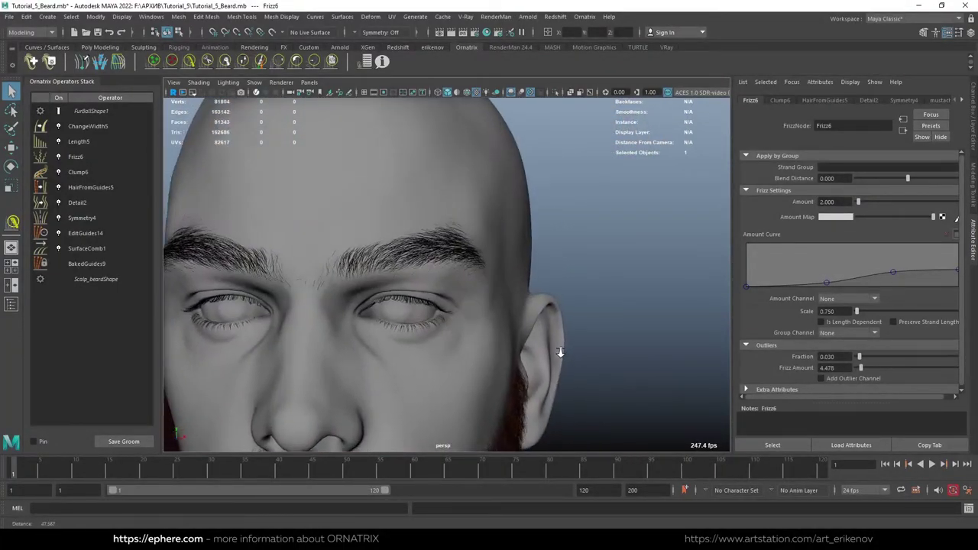
scroll(560, 352, "down", 3)
left_click_drag(560, 352, 559, 324, "alt")
left_click_drag(513, 332, 544, 318, "alt")
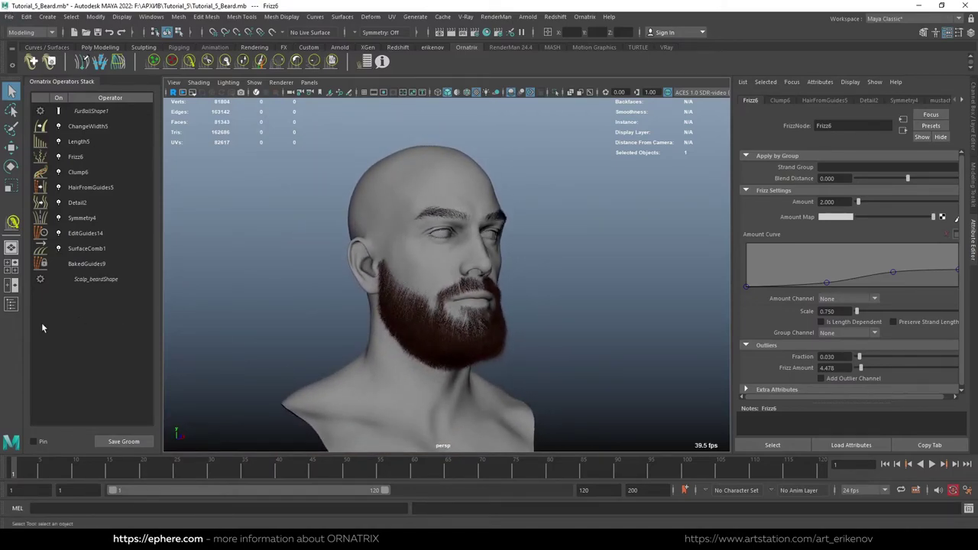
mouse_move(458, 359)
left_mouse_down("alt")
mouse_move(435, 354)
mouse_move(476, 345)
mouse_move(396, 353)
mouse_move(372, 308)
mouse_move(408, 323)
mouse_move(359, 323)
mouse_move(389, 267)
left_mouse_up("alt")
mouse_move(390, 267)
right_mouse_down("alt")
mouse_move(485, 375)
mouse_move(520, 398)
right_mouse_up("alt")
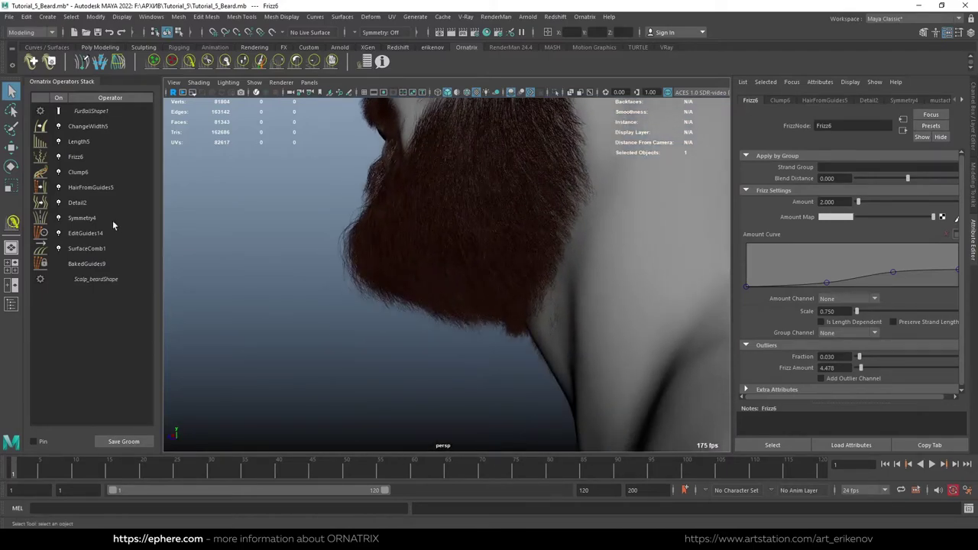
left_click(85, 233)
left_click(434, 260)
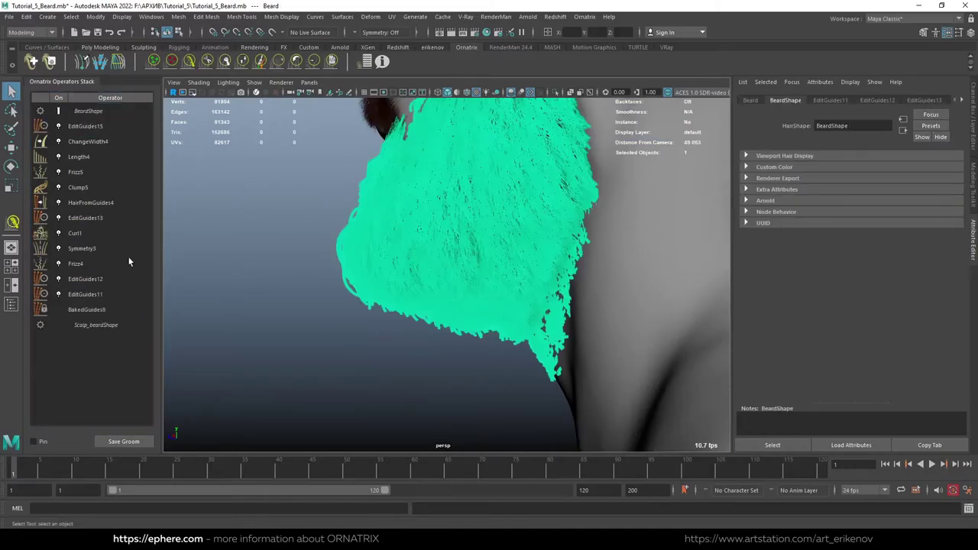
In EditGuides12, use the GrowShrink brush to shorten the guides along the beard's lower edge.
left_click(114, 279)
left_click(826, 170)
mouse_move(539, 283)
left_mouse_down("alt")
mouse_move(443, 328)
mouse_move(455, 320)
left_mouse_up("alt")
left_click(241, 61)
mouse_move(486, 257)
left_mouse_down("alt")
mouse_move(498, 306)
mouse_move(480, 347)
left_mouse_up("alt")
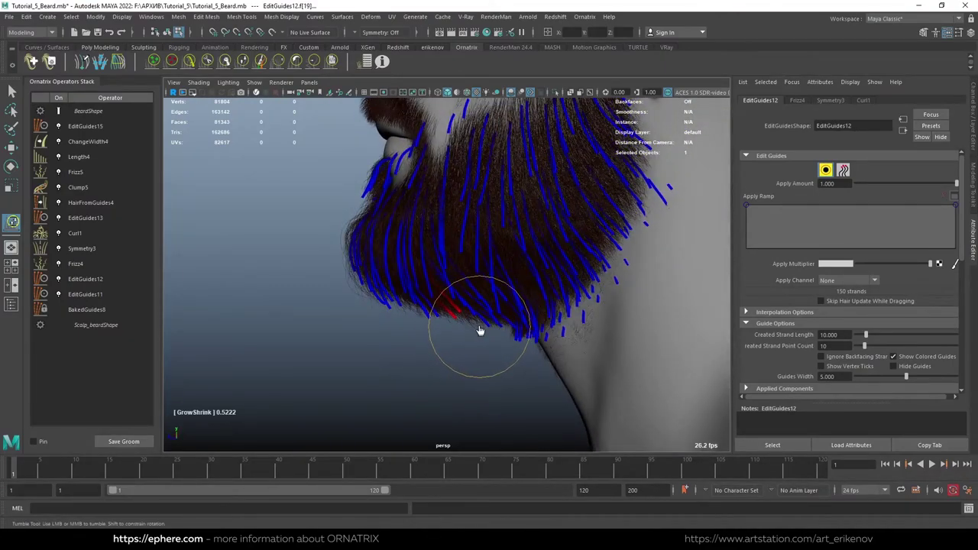
left_click(11, 90)
mouse_move(489, 344)
left_mouse_down("alt")
mouse_move(459, 345)
mouse_move(699, 345)
mouse_move(568, 318)
mouse_move(344, 321)
left_mouse_up("alt")
scroll(465, 270, "up", 3)
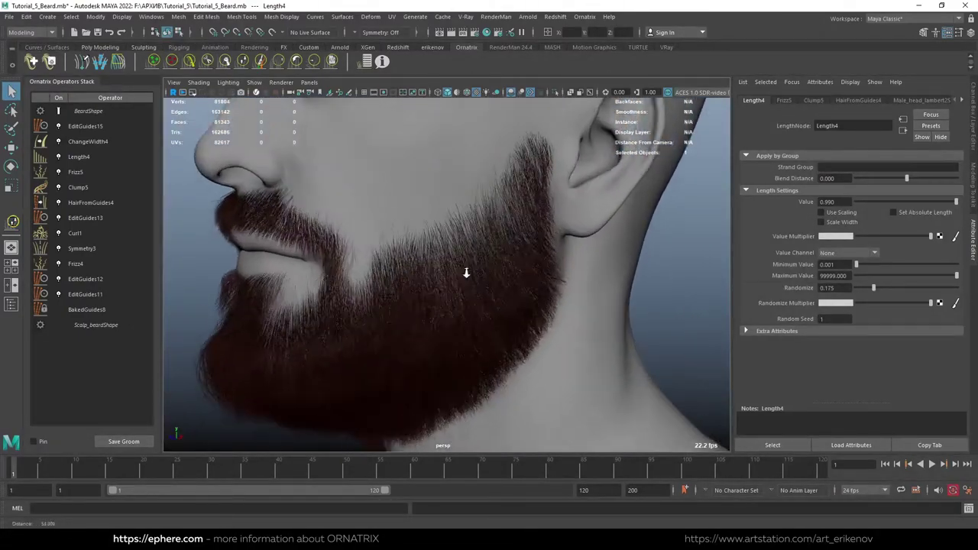
scroll(444, 331, "up", 3)
scroll(444, 332, "up", 2)
With Clump5's Clump Editing Tool, select ear and cheek clumps and raise their Amount Override to about 0.683.
left_click(78, 188)
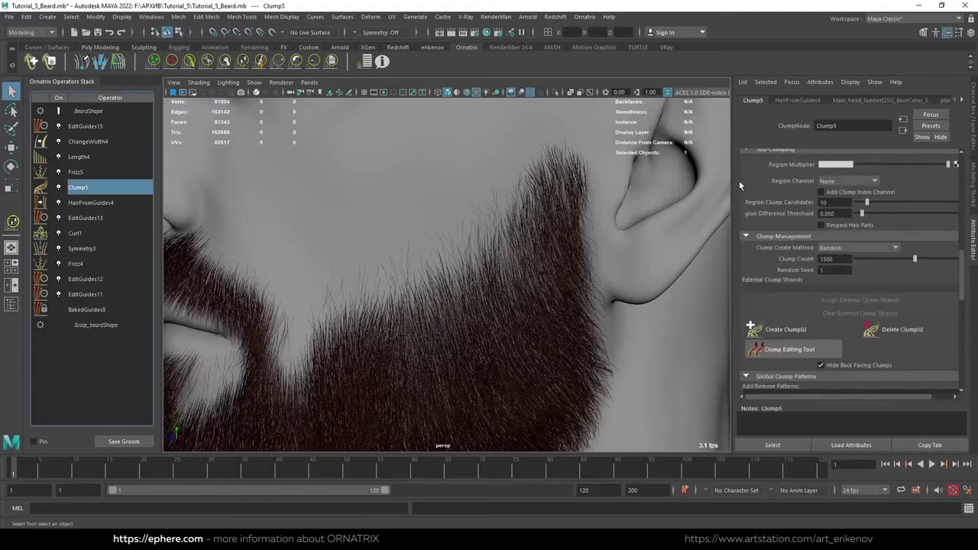
left_click(787, 348)
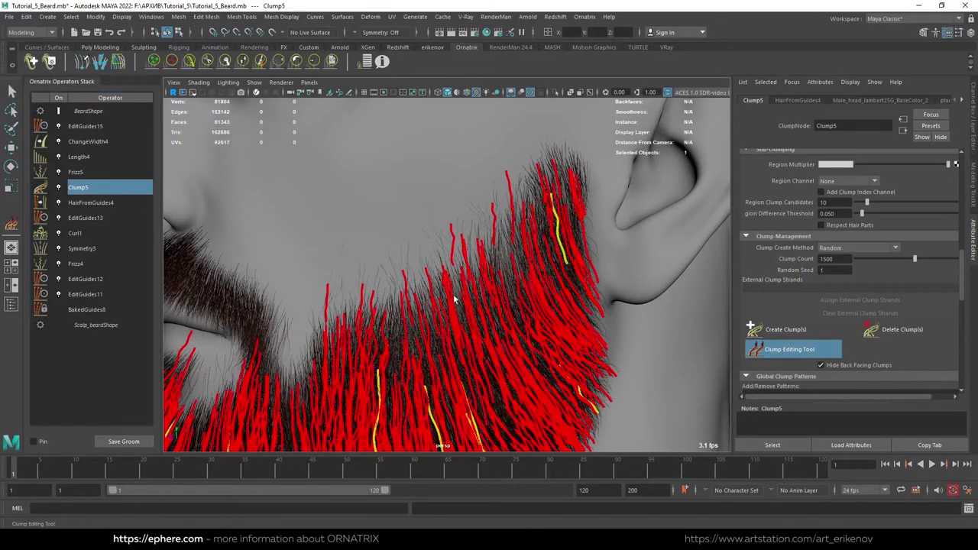
scroll(370, 344, "down", 5)
scroll(910, 305, "down", 3)
scroll(910, 302, "up", 2)
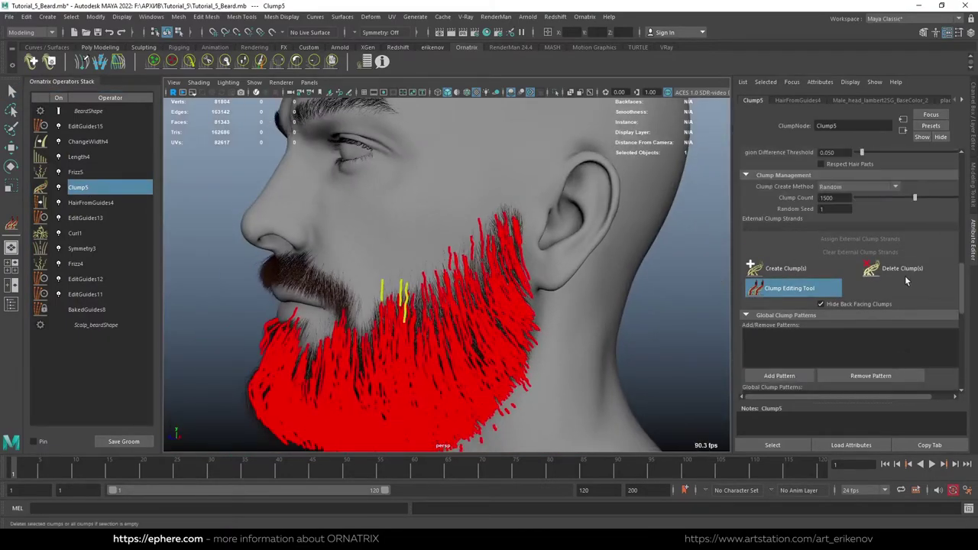
scroll(904, 276, "down", 2)
scroll(912, 275, "down", 3)
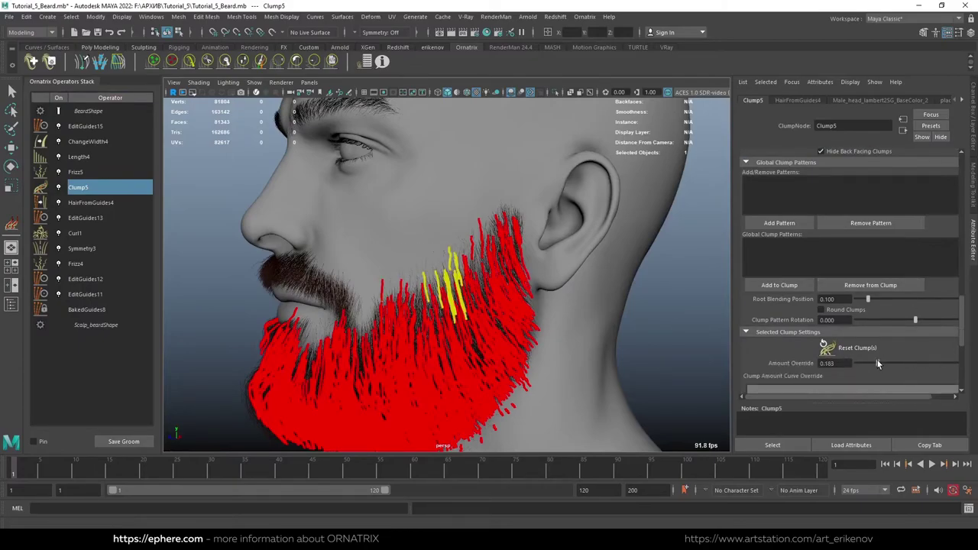
left_click_drag(486, 263, 487, 264)
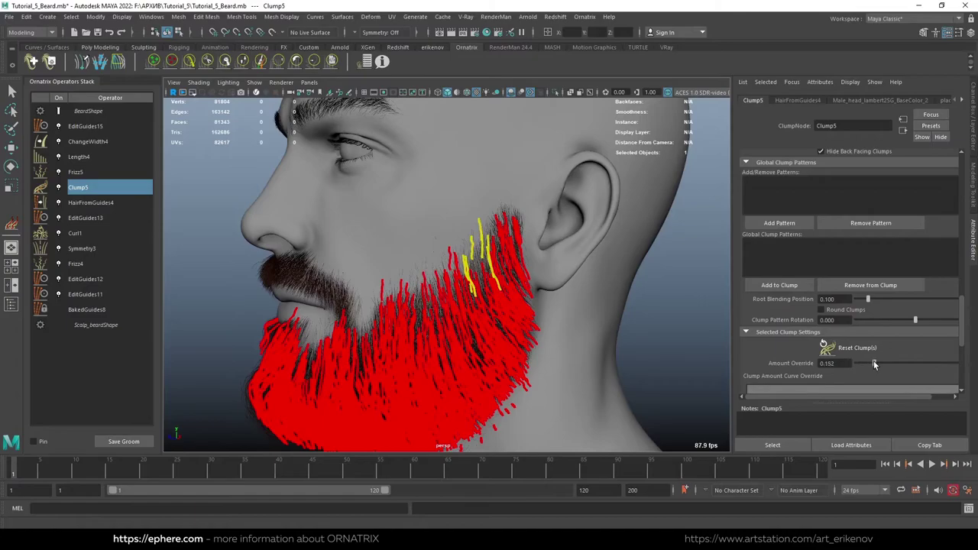
scroll(515, 254, "up", 2)
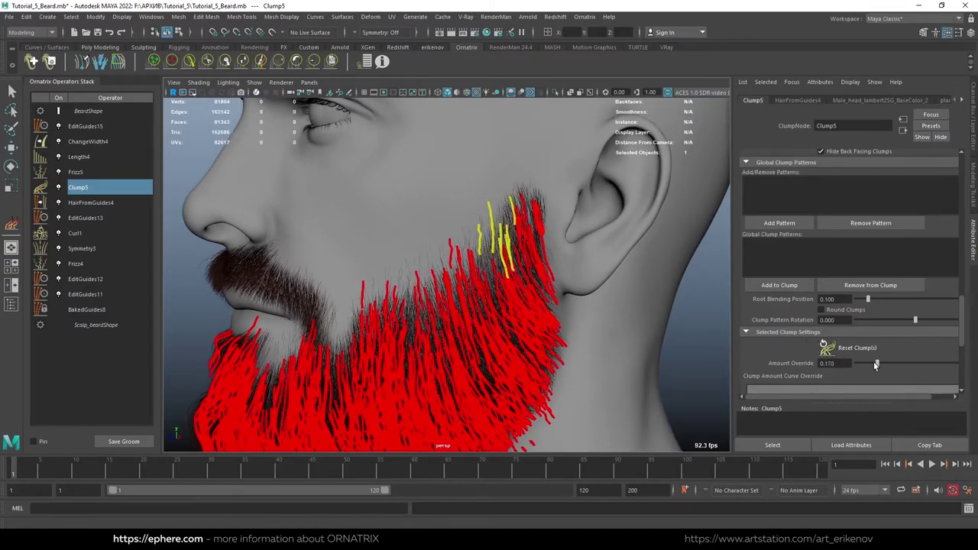
scroll(537, 283, "up", 3)
left_click(491, 344)
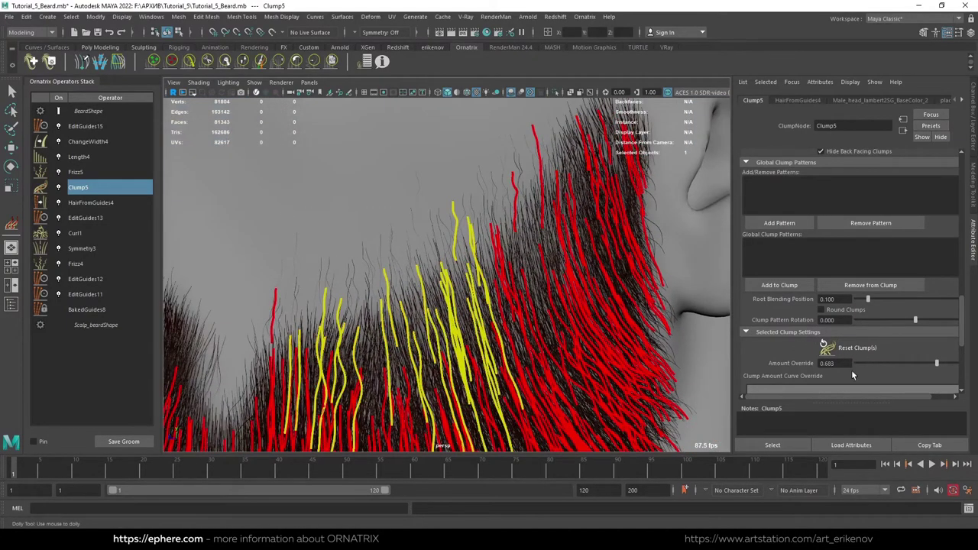
left_click_drag(871, 363, 880, 360)
scroll(376, 294, "down", 5)
Apply the stronger clumping to more clumps on the other cheek and chin centre, then exit clump editing.
left_click_drag(376, 294, 439, 282, "alt")
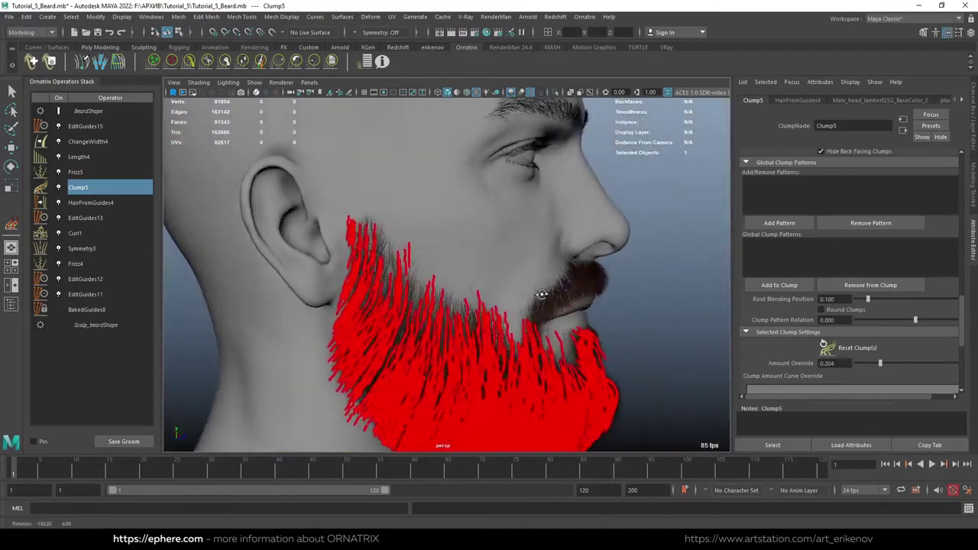
left_click(333, 233)
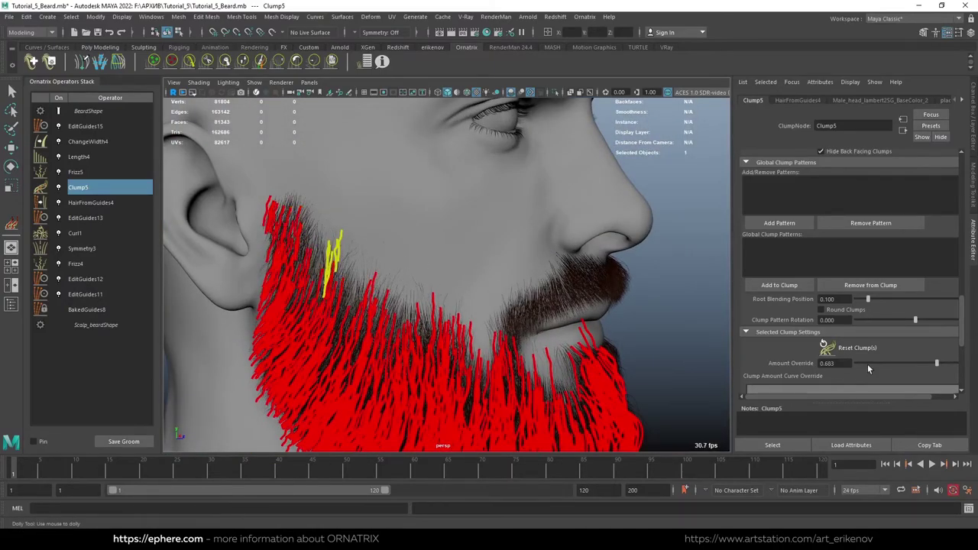
left_click(404, 305)
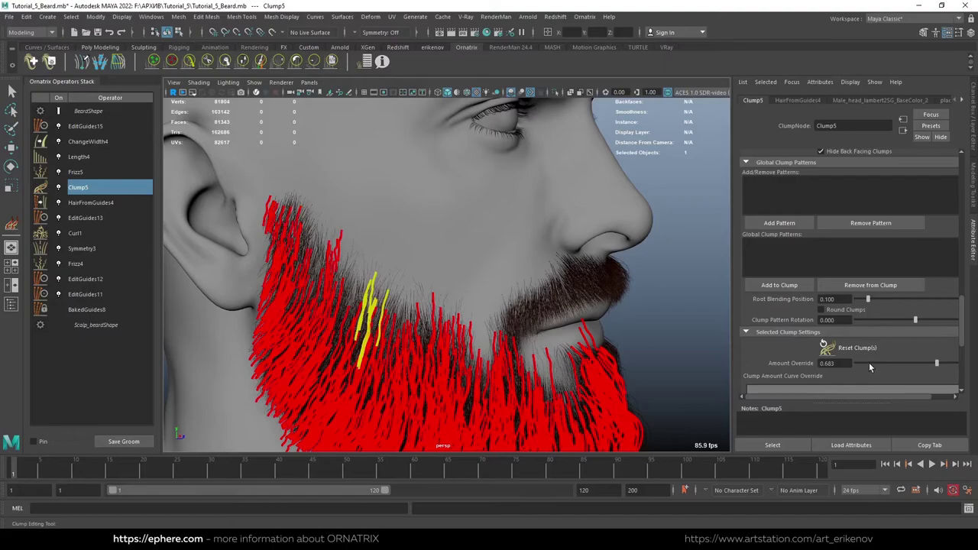
left_click(593, 348)
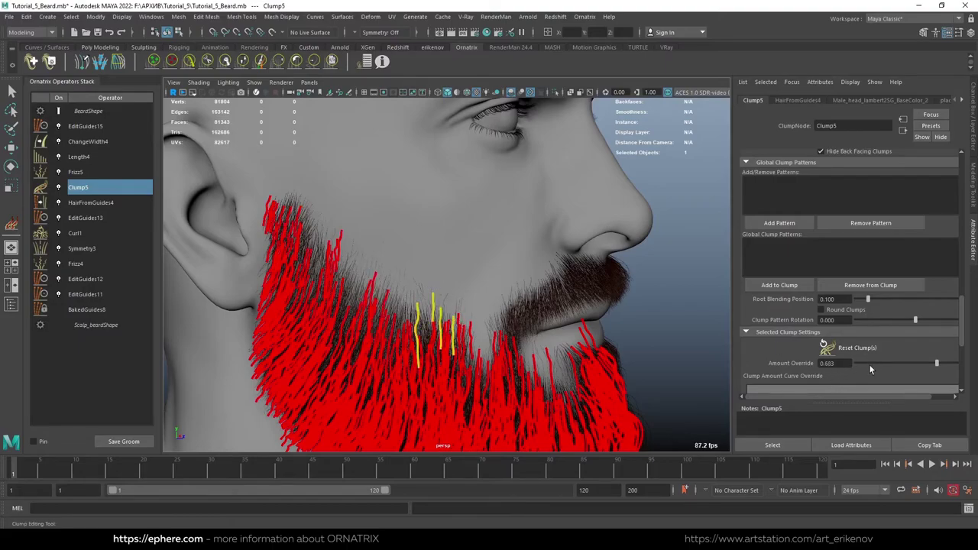
left_click(11, 91)
left_click(79, 157)
mouse_move(504, 310)
left_mouse_down("alt")
mouse_move(505, 290)
mouse_move(574, 295)
mouse_move(509, 325)
mouse_move(246, 269)
left_mouse_up("alt")
scroll(509, 305, "up", 5)
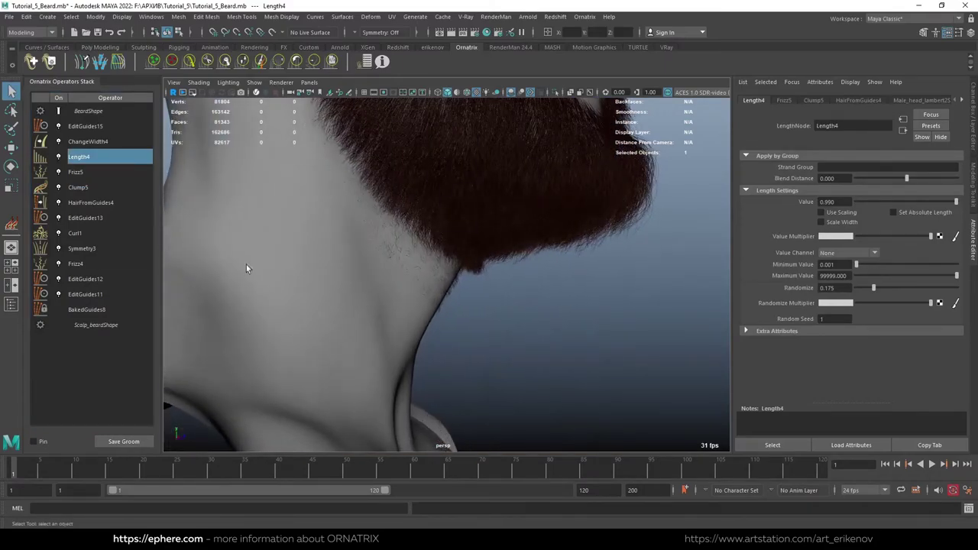
In EditGuides12, comb the guides under the beard toward the neck.
left_click(85, 278)
mouse_move(476, 301)
left_mouse_down("alt")
mouse_move(435, 304)
mouse_move(474, 311)
mouse_move(502, 277)
mouse_move(513, 301)
mouse_move(498, 279)
mouse_move(372, 268)
mouse_move(341, 298)
left_mouse_up("alt")
left_click(242, 61)
left_click_drag(182, 76, 348, 283, "alt")
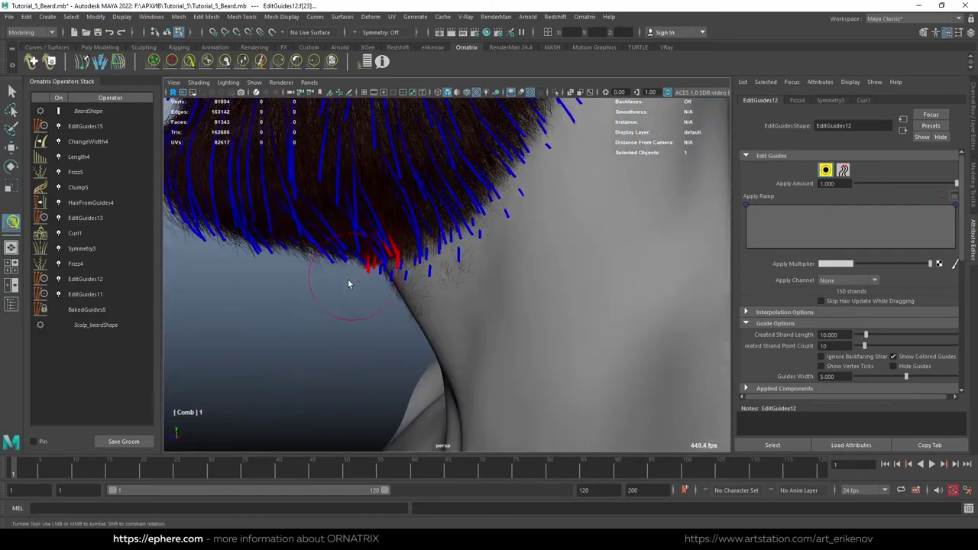
mouse_move(407, 305)
left_mouse_down("alt")
mouse_move(469, 280)
mouse_move(461, 278)
mouse_move(479, 285)
left_mouse_up("alt")
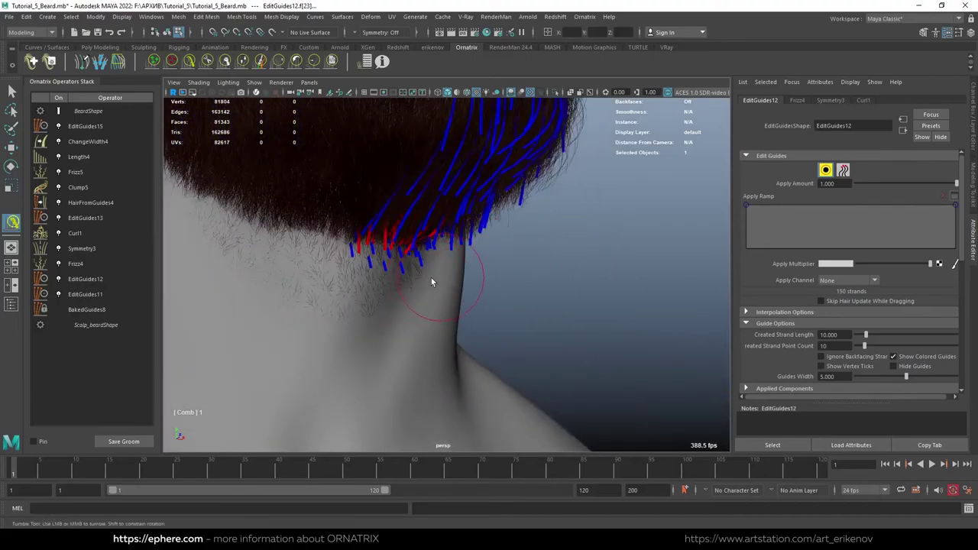
In Clump5, select the neck stubble clumps and lower their Amount Override to 0.113.
left_click(78, 188)
scroll(826, 345, "up", 5)
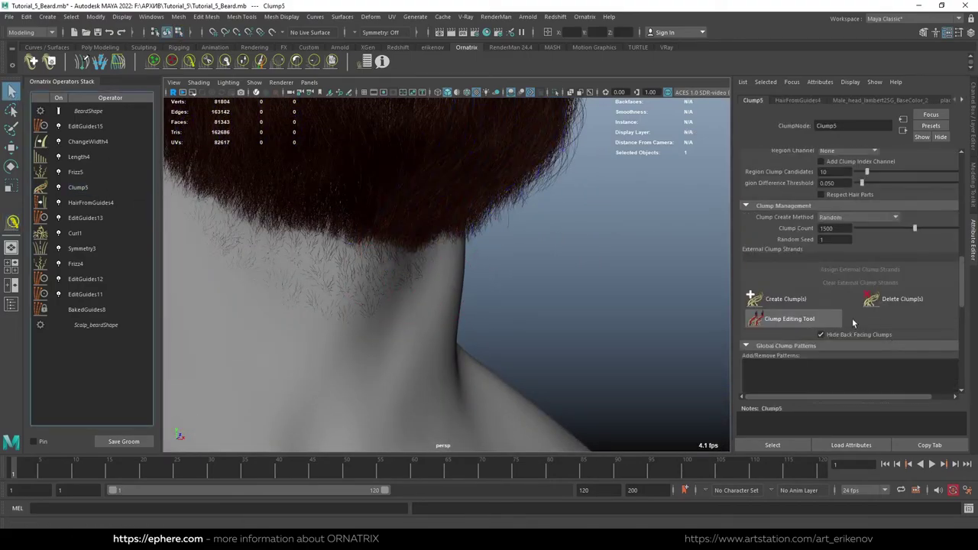
left_click(789, 318)
left_click_drag(222, 373, 255, 374, "alt")
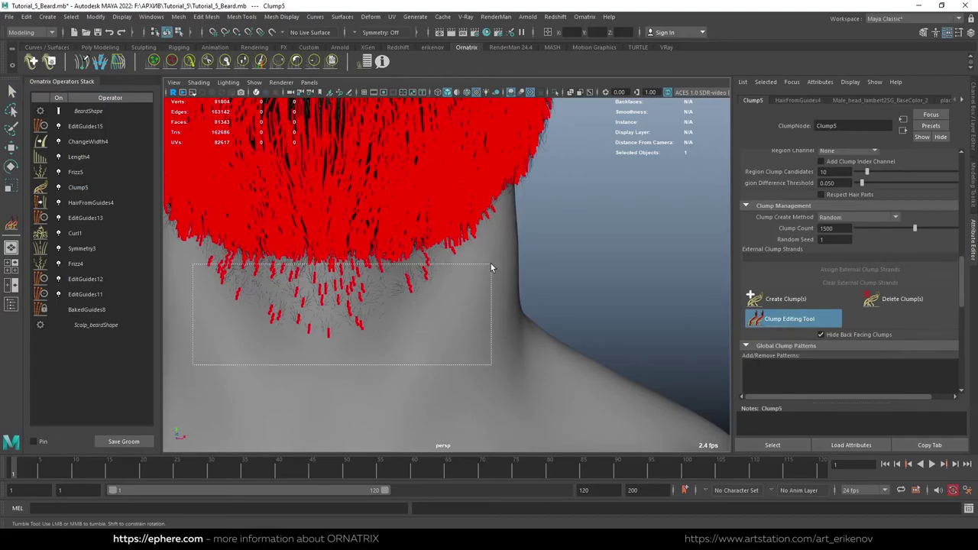
left_click_drag(491, 267, 492, 268)
scroll(913, 297, "down", 3)
scroll(908, 303, "down", 3)
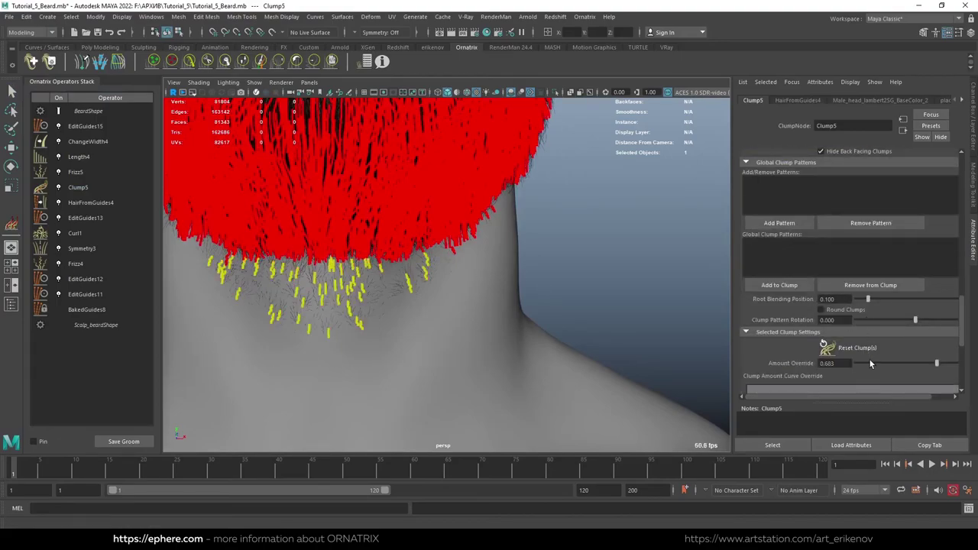
left_click(871, 364)
left_click_drag(683, 321, 419, 277, "alt")
left_click(12, 91)
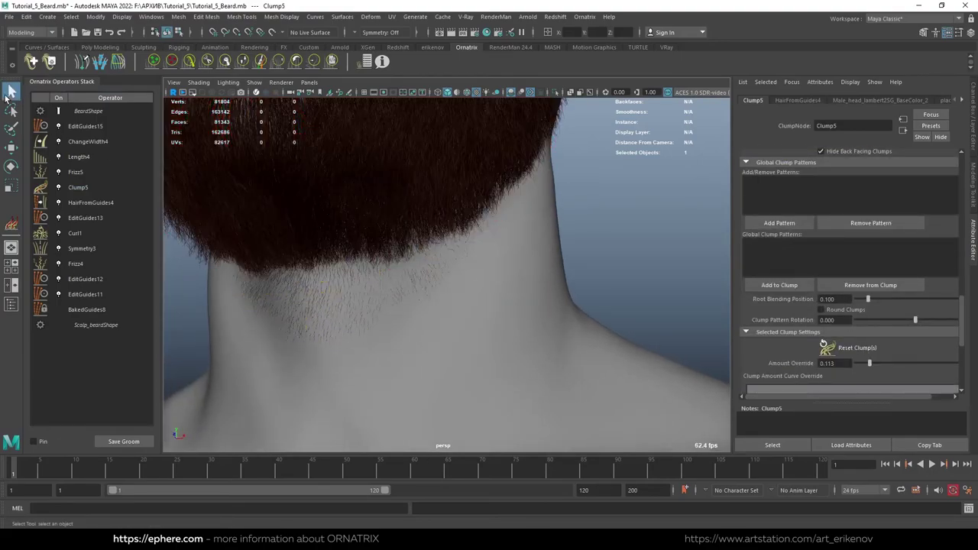
left_click(79, 157)
mouse_move(367, 305)
left_mouse_down("alt")
mouse_move(479, 301)
mouse_move(492, 317)
mouse_move(435, 328)
mouse_move(603, 328)
mouse_move(458, 323)
mouse_move(506, 353)
mouse_move(328, 334)
mouse_move(508, 334)
mouse_move(508, 309)
mouse_move(517, 321)
left_mouse_up("alt")
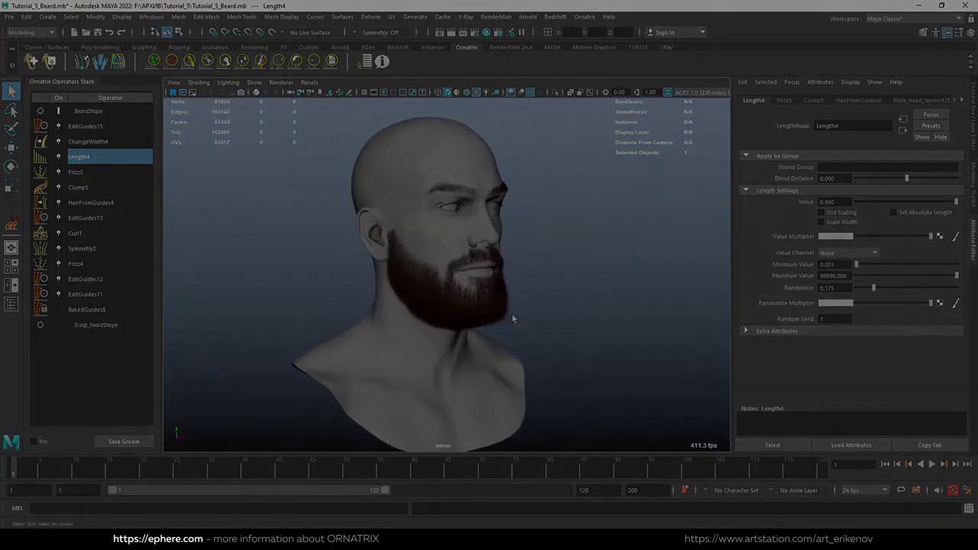
Open the File menu for the finished beard scene.
left_click(8, 16)
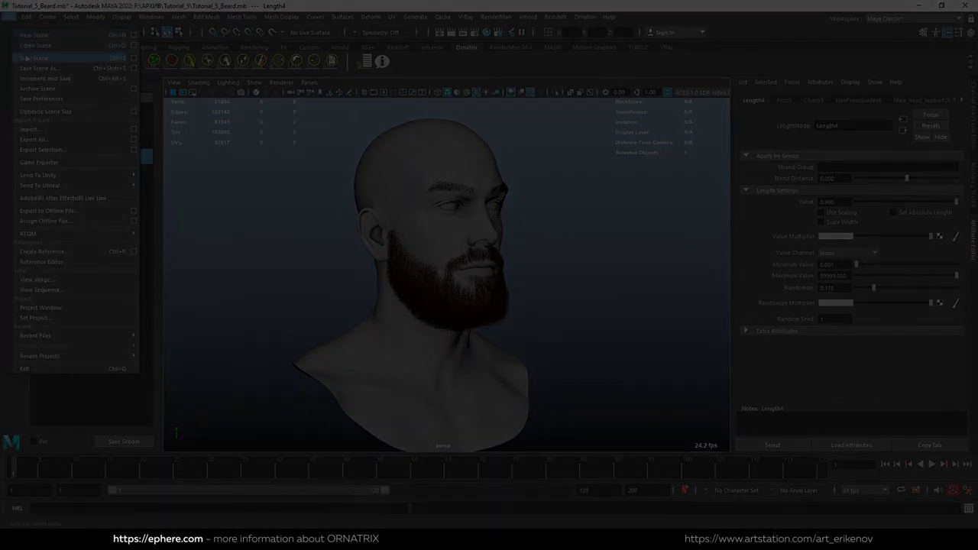